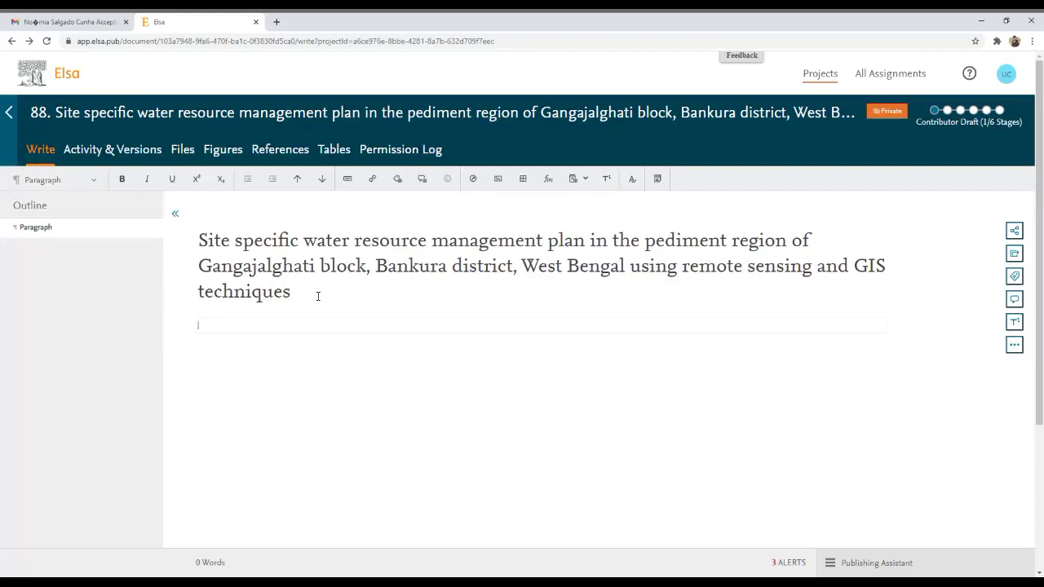
Open the Word manuscript "Site specific water management plan of Gghati" from its chapter folder for review and return to the Elsa document
click(220, 324)
click(194, 326)
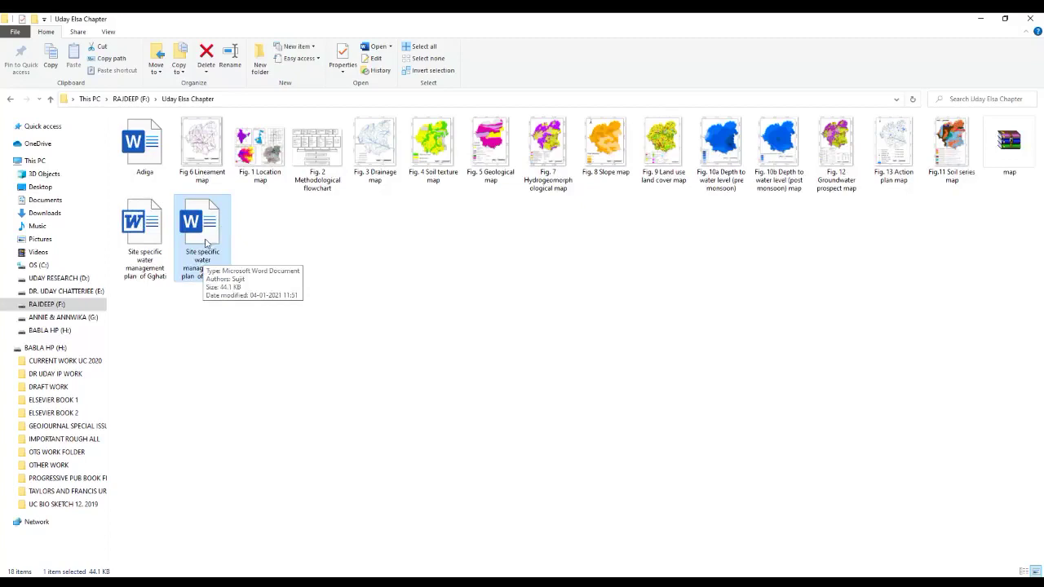
double_click(201, 226)
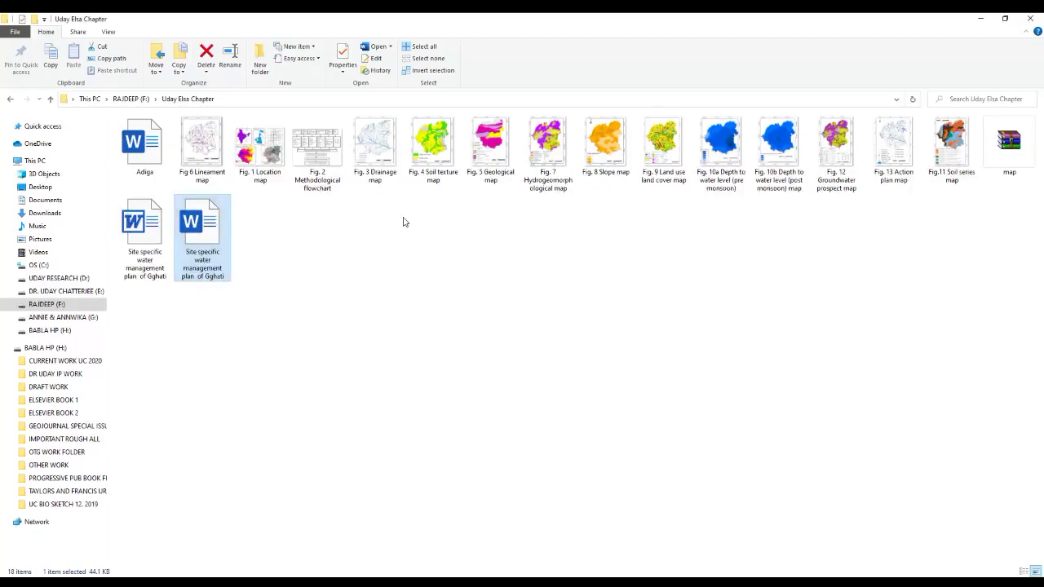
click(10, 99)
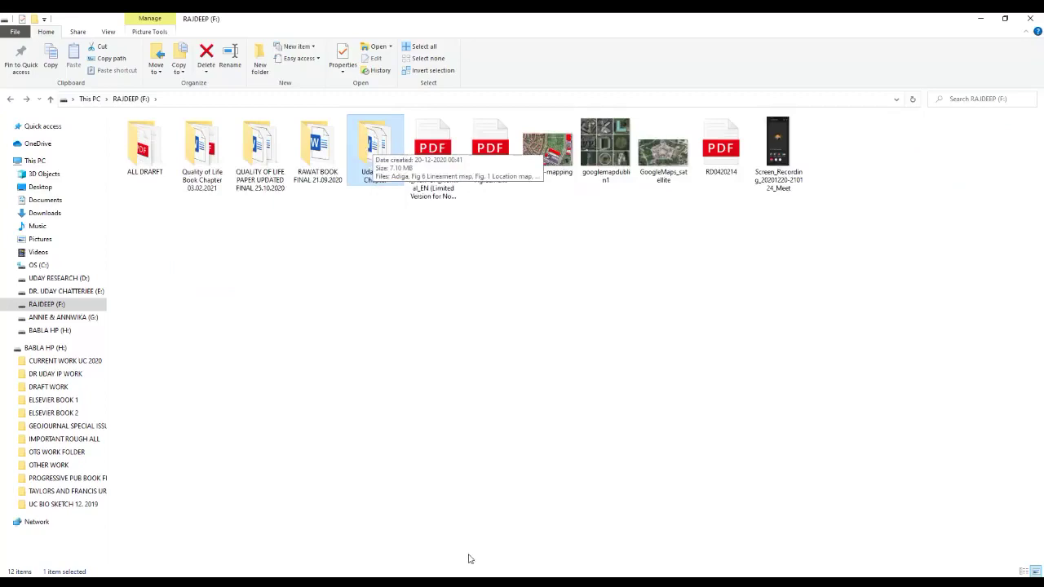
click(298, 581)
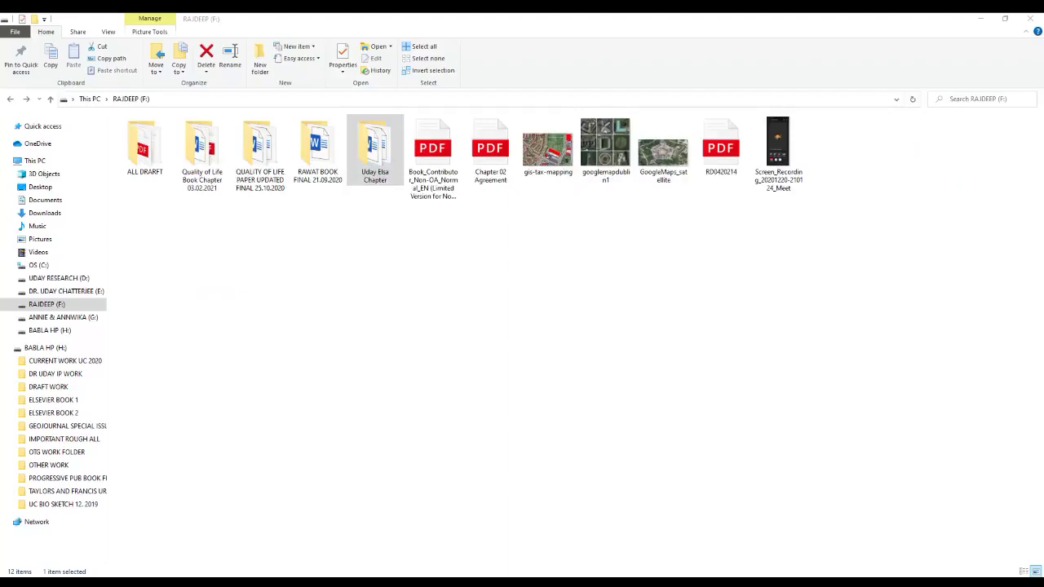
click(622, 547)
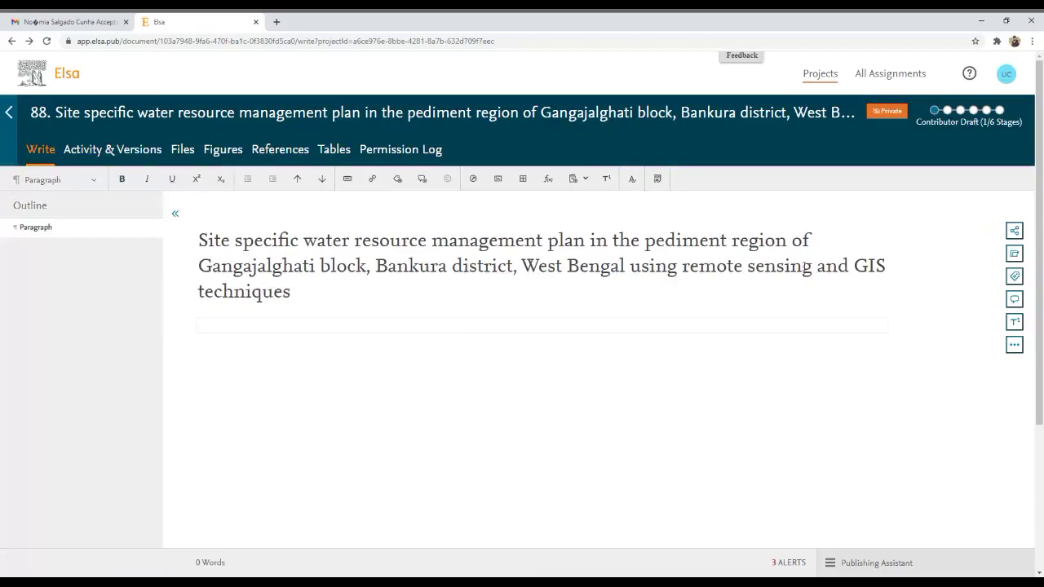
Import the Word file "Site specific water management plan of Gghati.docx" from the Elsa chapter folder on the F: drive into the document
click(658, 180)
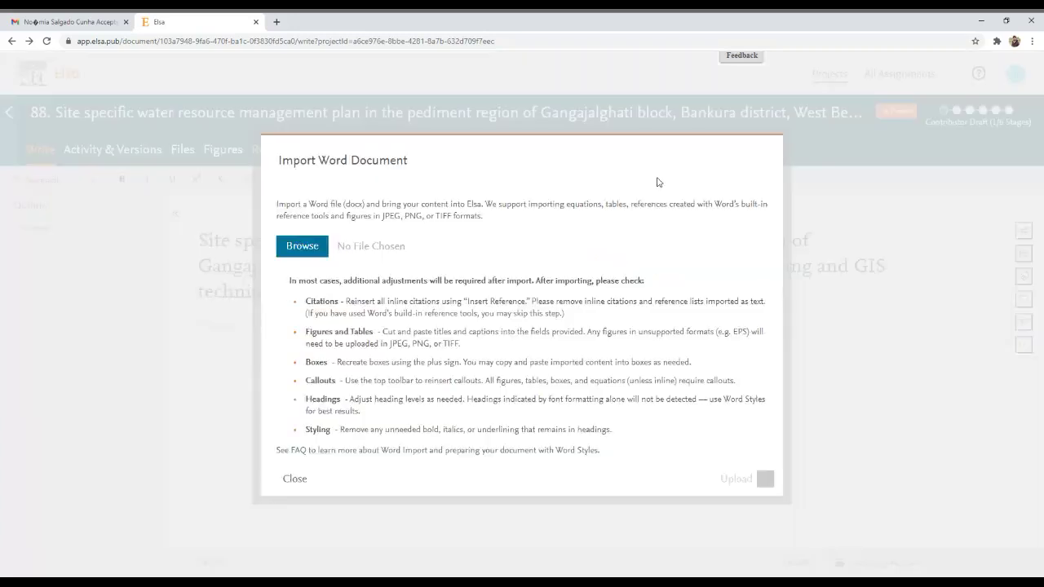
click(281, 248)
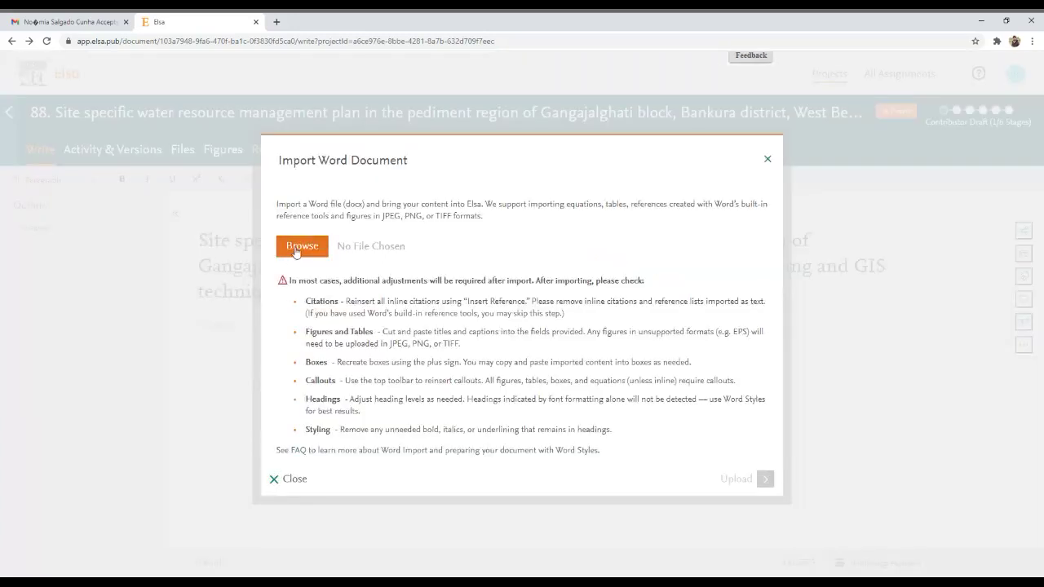
click(306, 253)
click(309, 255)
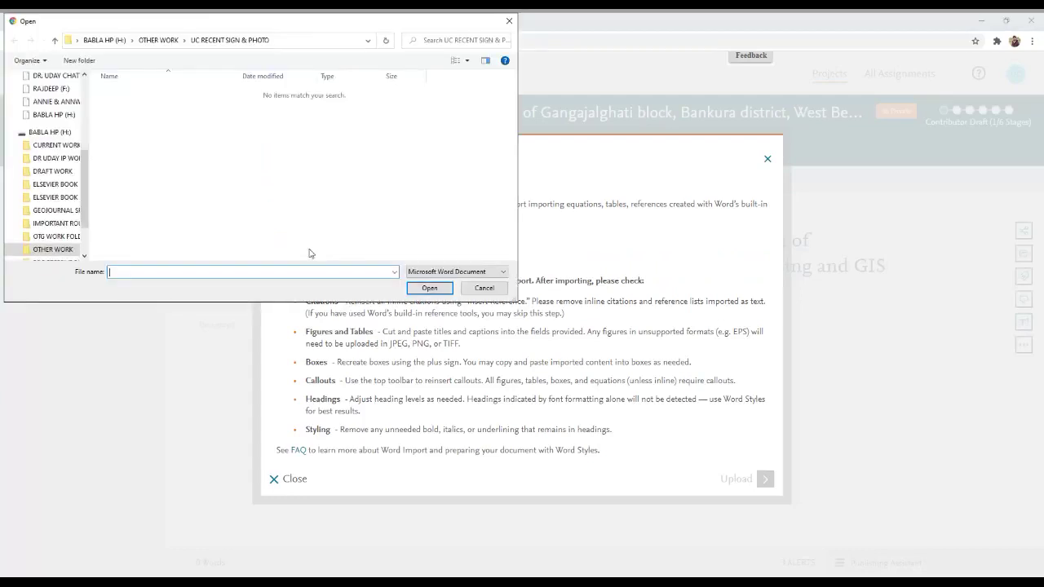
click(49, 132)
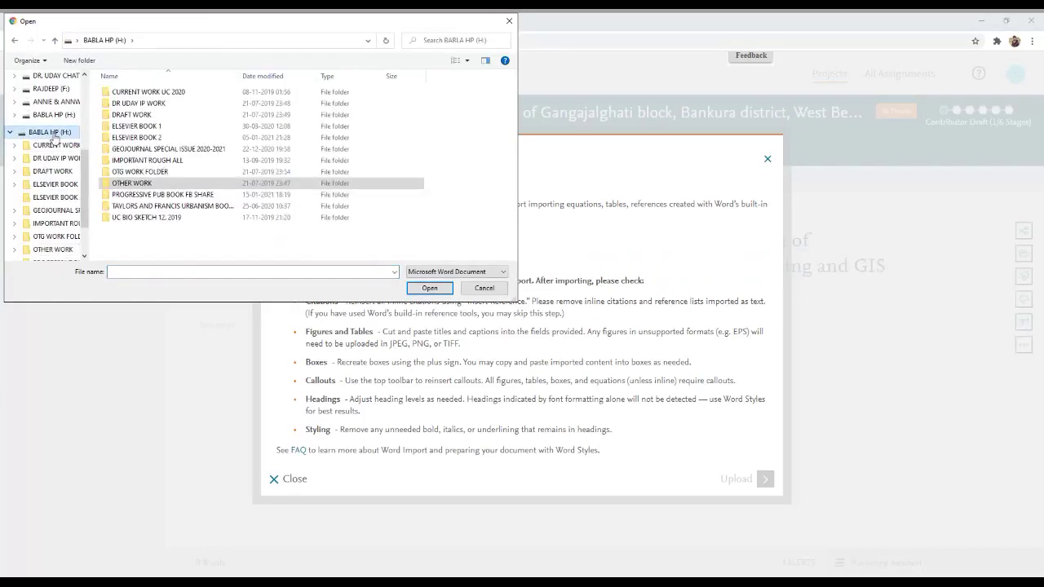
click(55, 89)
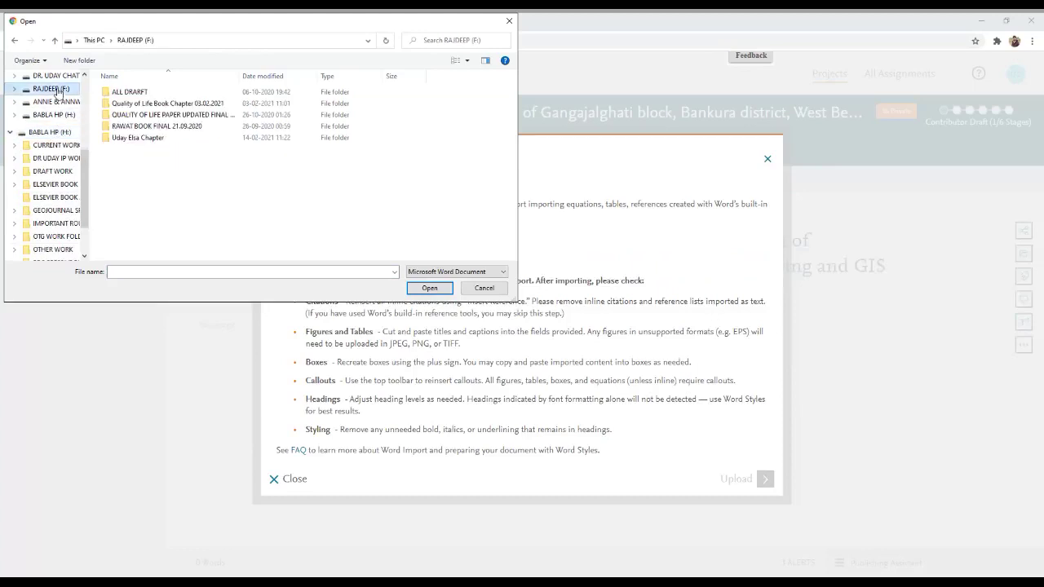
double_click(140, 141)
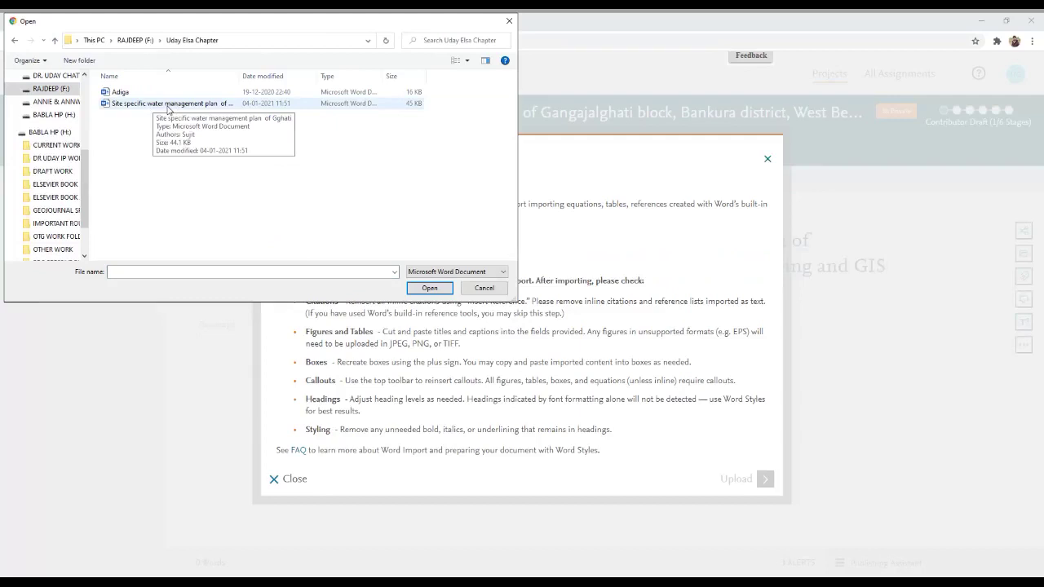
click(167, 105)
click(432, 288)
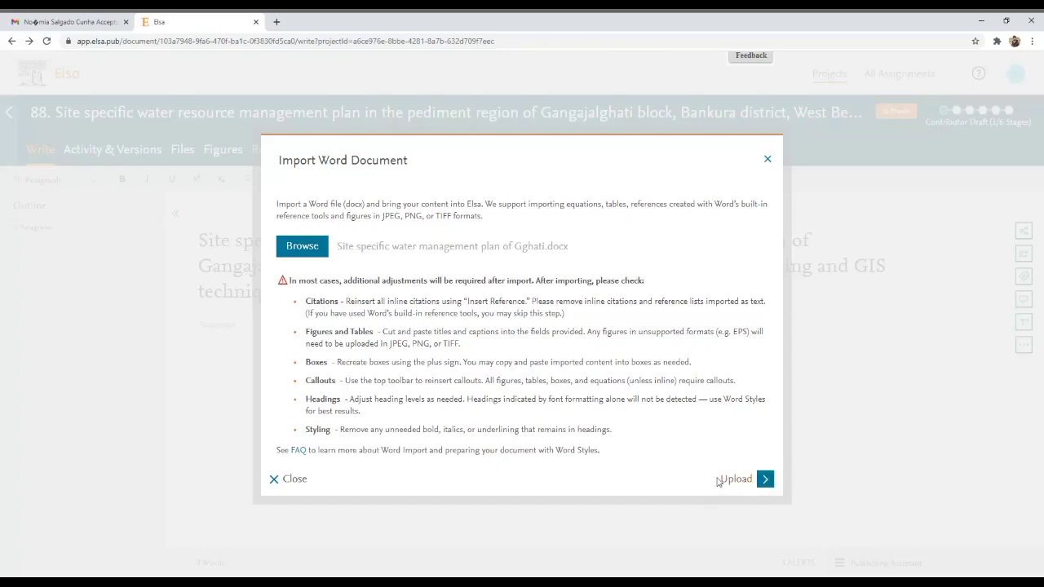
click(765, 481)
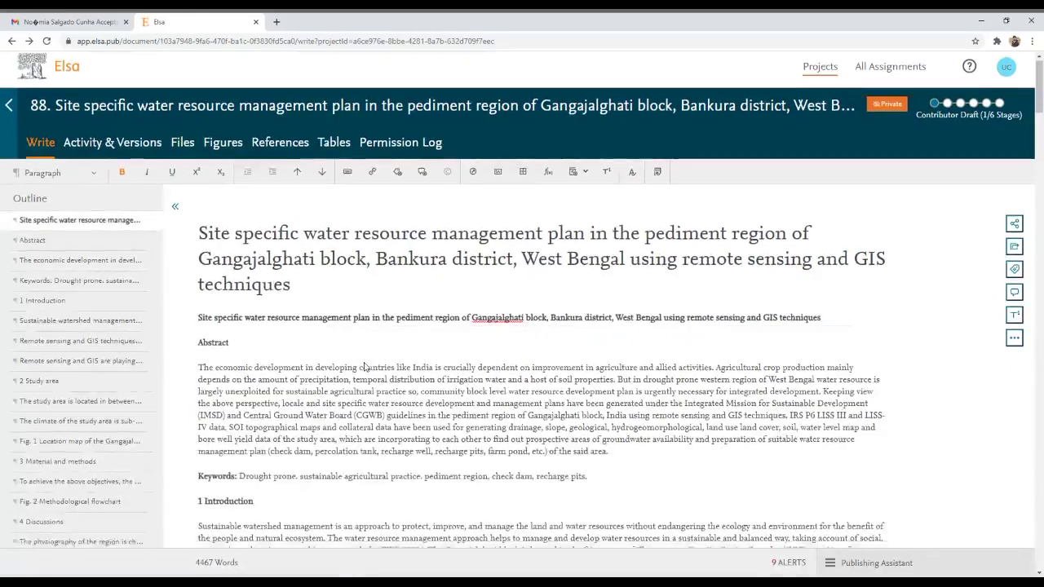
Look through the imported chapter text from the abstract down to Table 1
scroll(365, 367, down, 5)
scroll(364, 369, down, 5)
scroll(366, 376, down, 4)
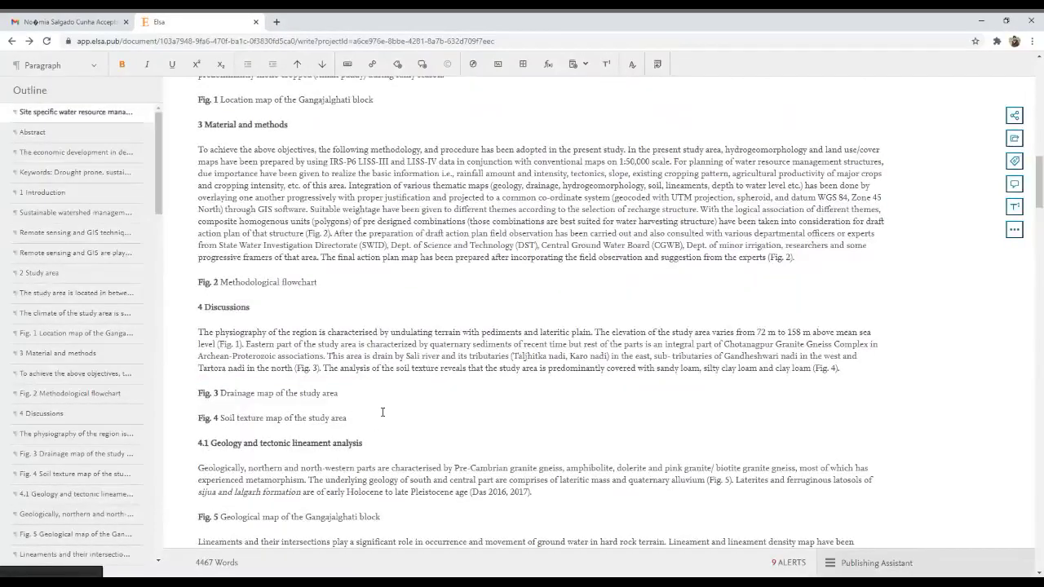
scroll(382, 413, up, 15)
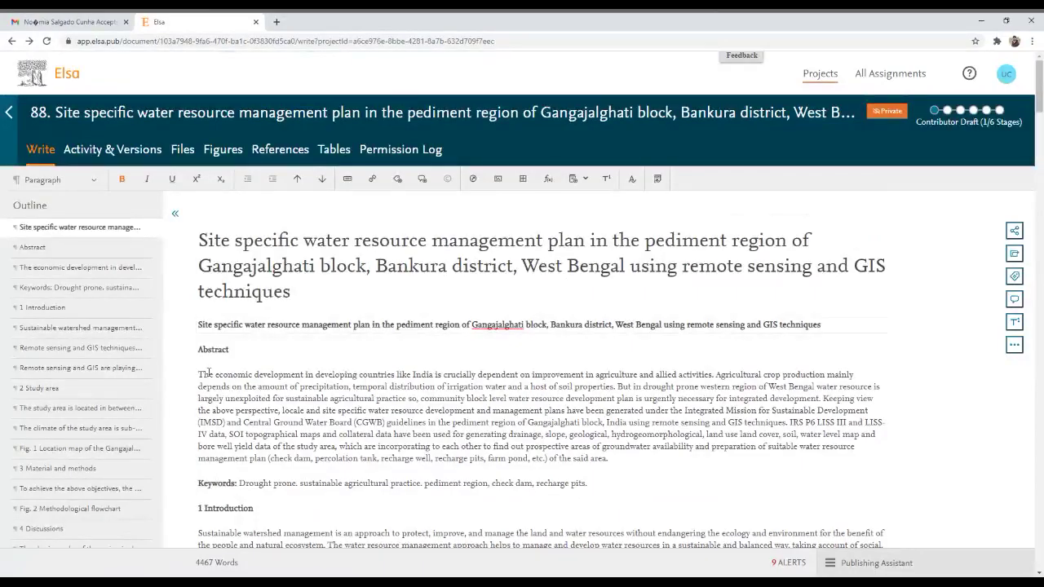
scroll(383, 413, down, 10)
scroll(222, 387, down, 10)
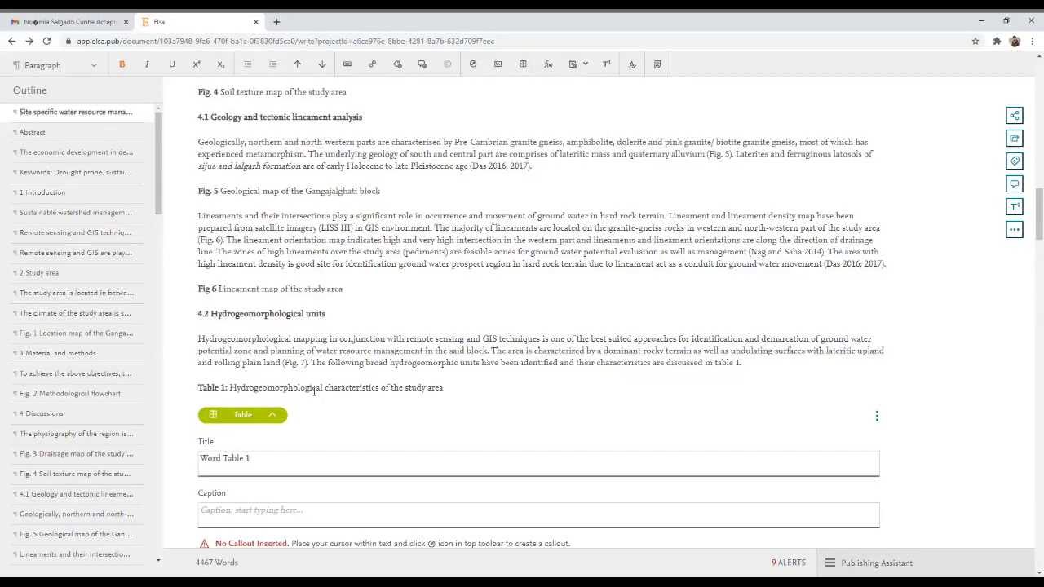
Examine the Title and Caption fields of imported Table 1 and the text around the table
scroll(312, 424, down, 2)
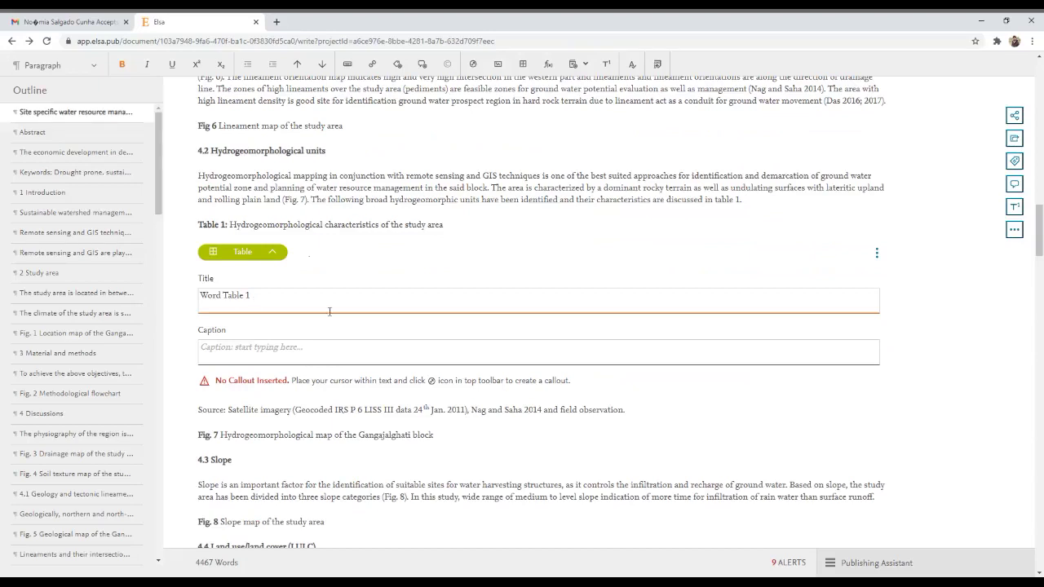
click(336, 351)
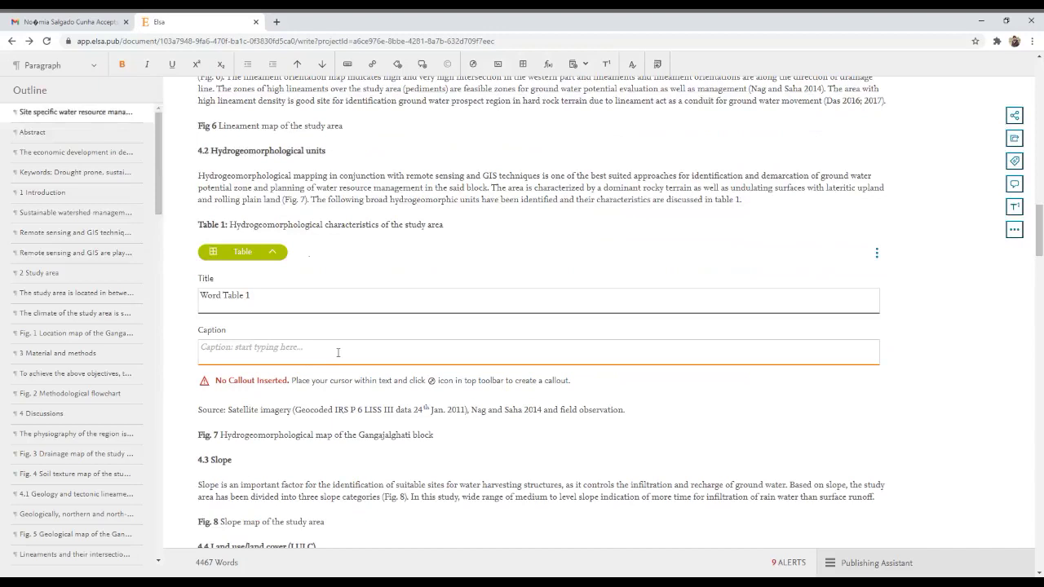
scroll(337, 352, up, 2)
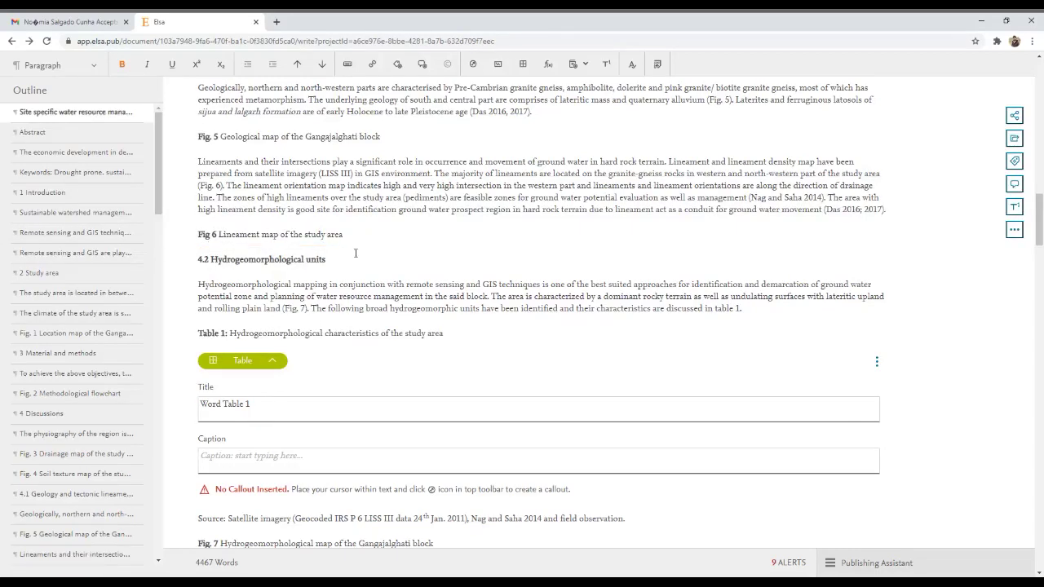
scroll(354, 259, up, 2)
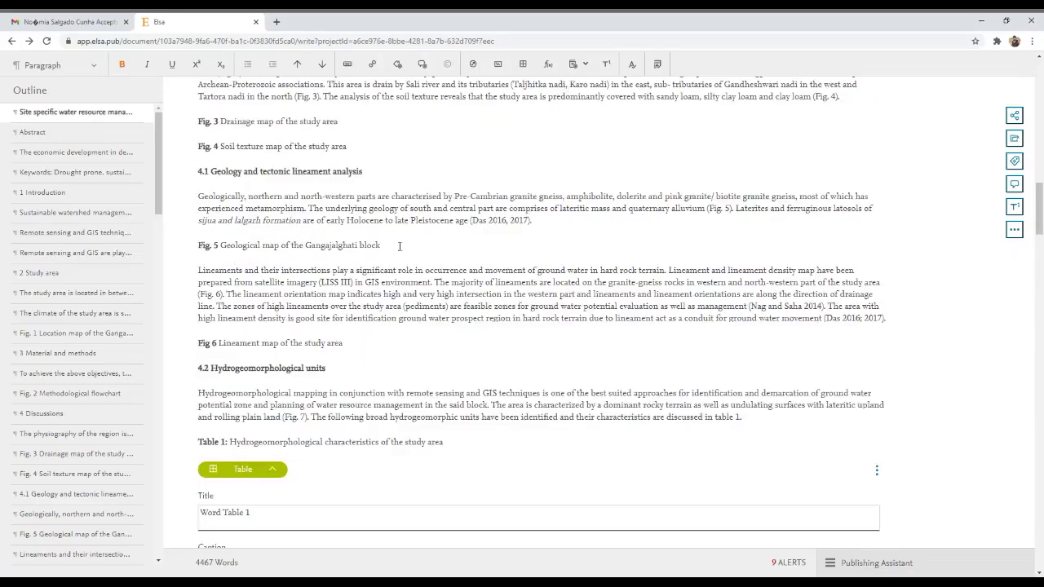
scroll(400, 263, up, 1)
scroll(400, 263, down, 3)
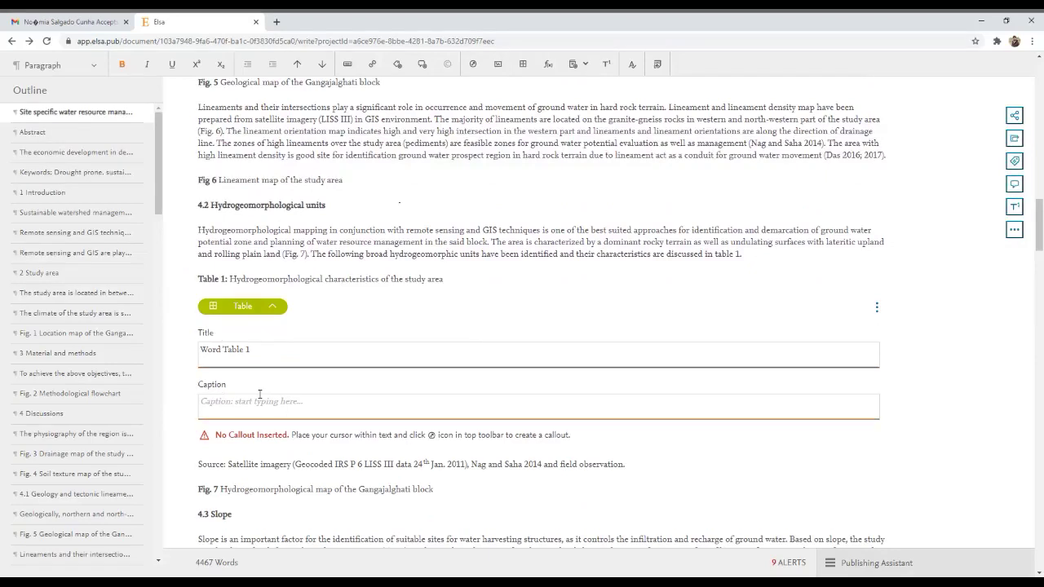
scroll(259, 394, down, 1)
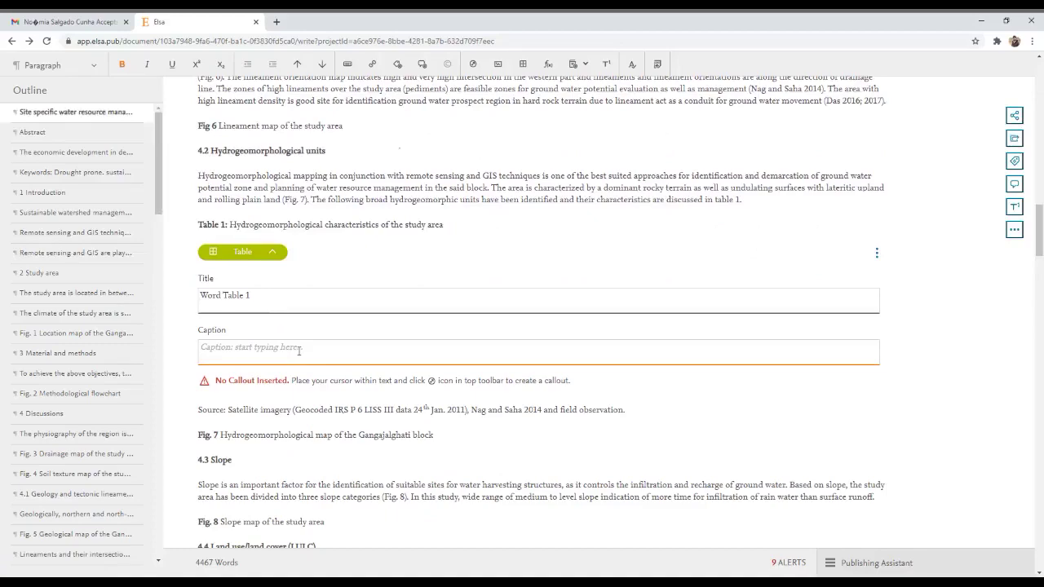
scroll(298, 351, up, 15)
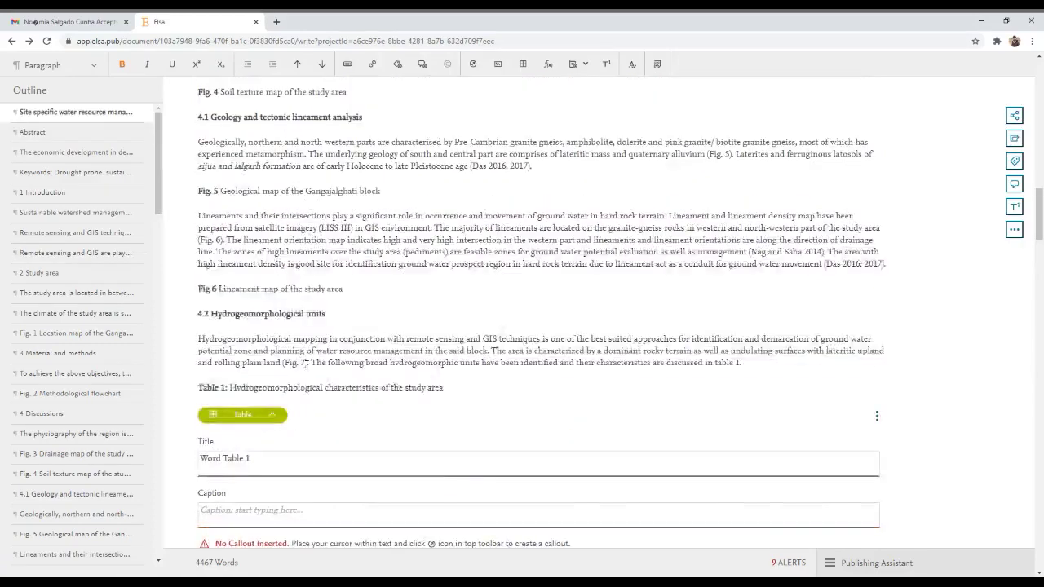
scroll(307, 366, up, 15)
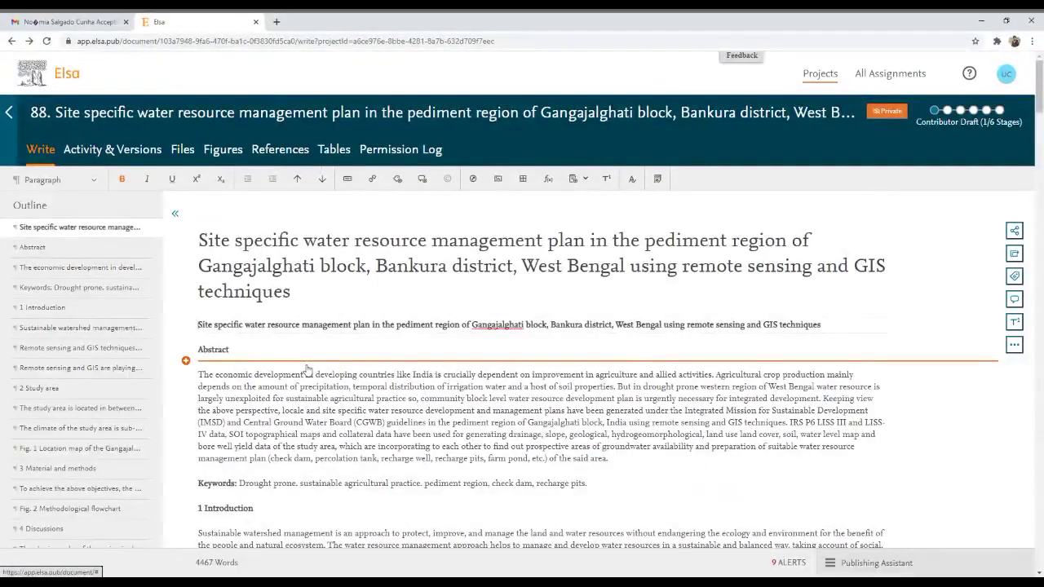
View the figure files in the chapter folder and examine where the figure captions, especially Fig. 1, stand in the imported text
scroll(306, 369, down, 5)
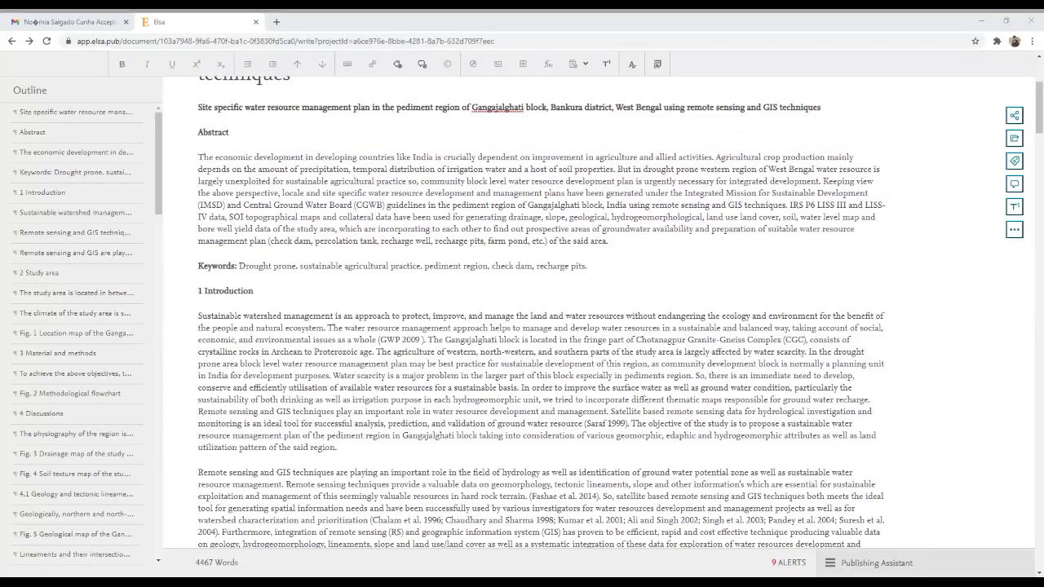
key(alt+Tab)
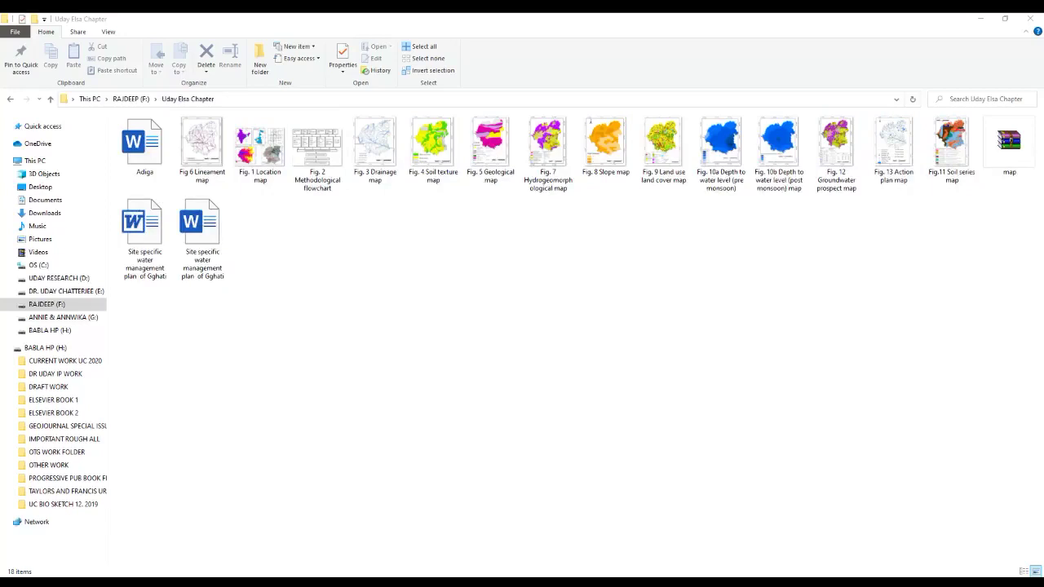
key(alt+Tab)
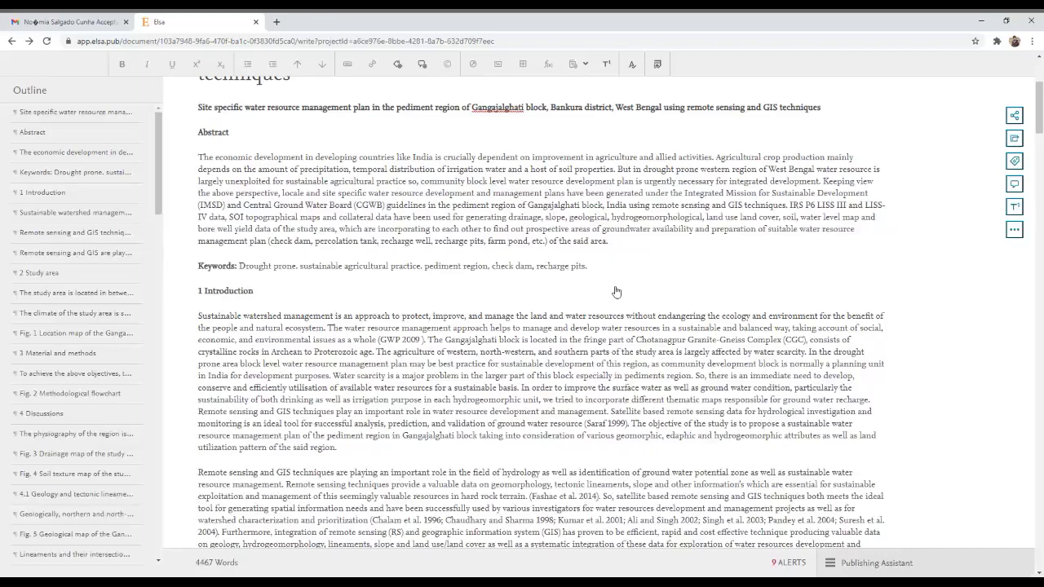
scroll(323, 287, up, 3)
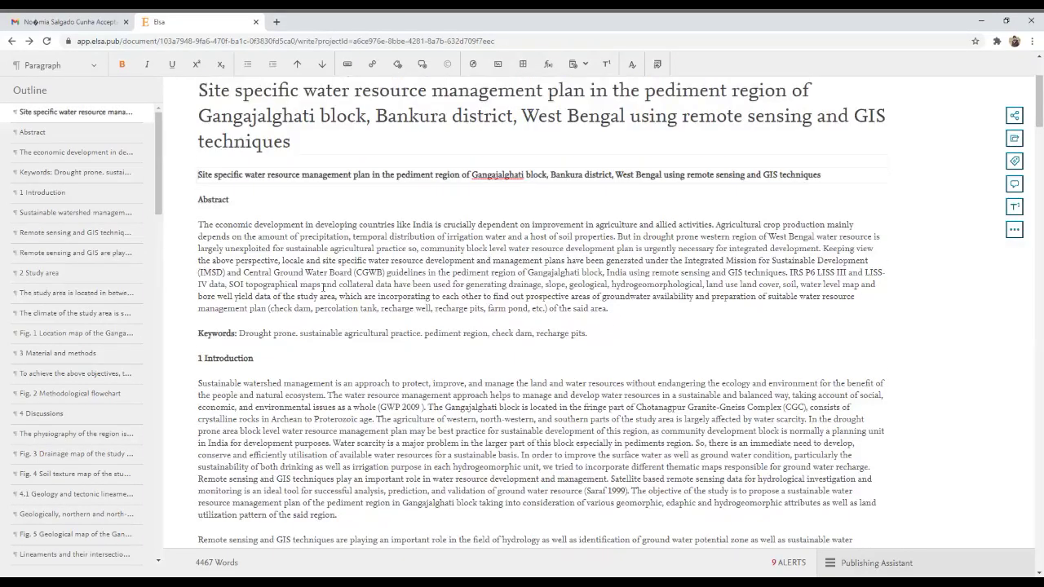
scroll(324, 287, down, 10)
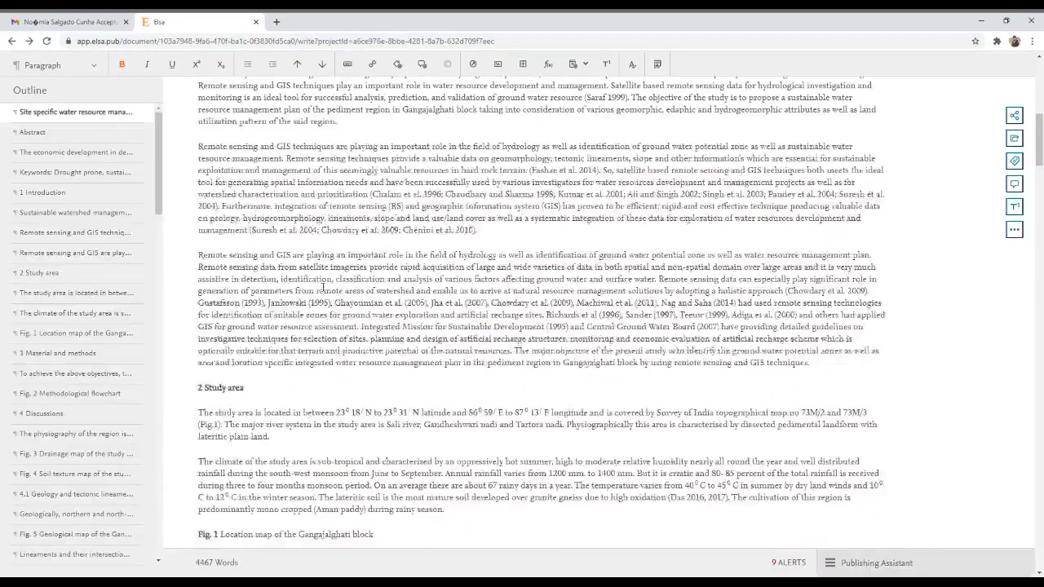
scroll(342, 324, down, 2)
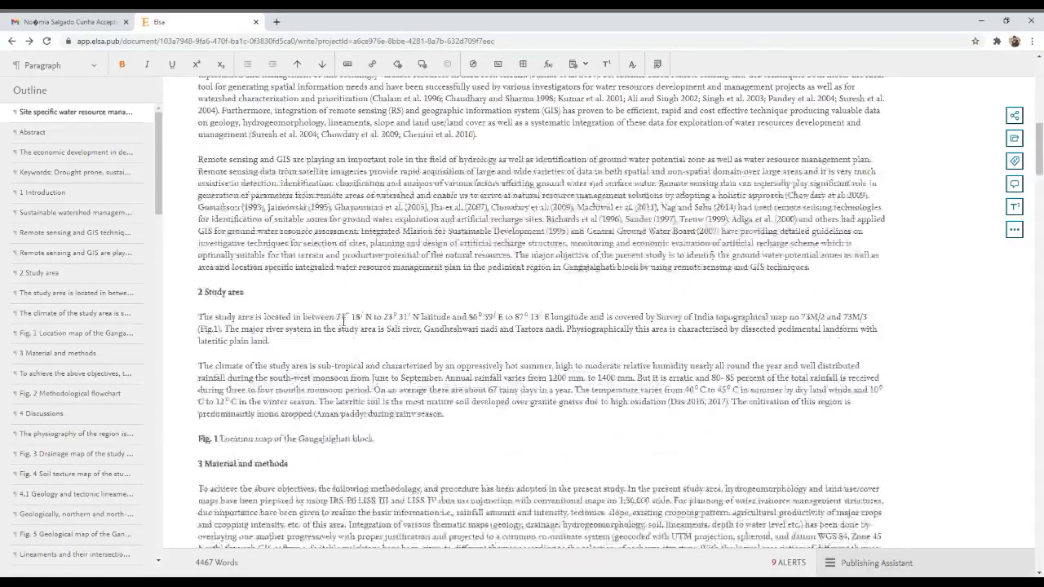
scroll(342, 322, down, 8)
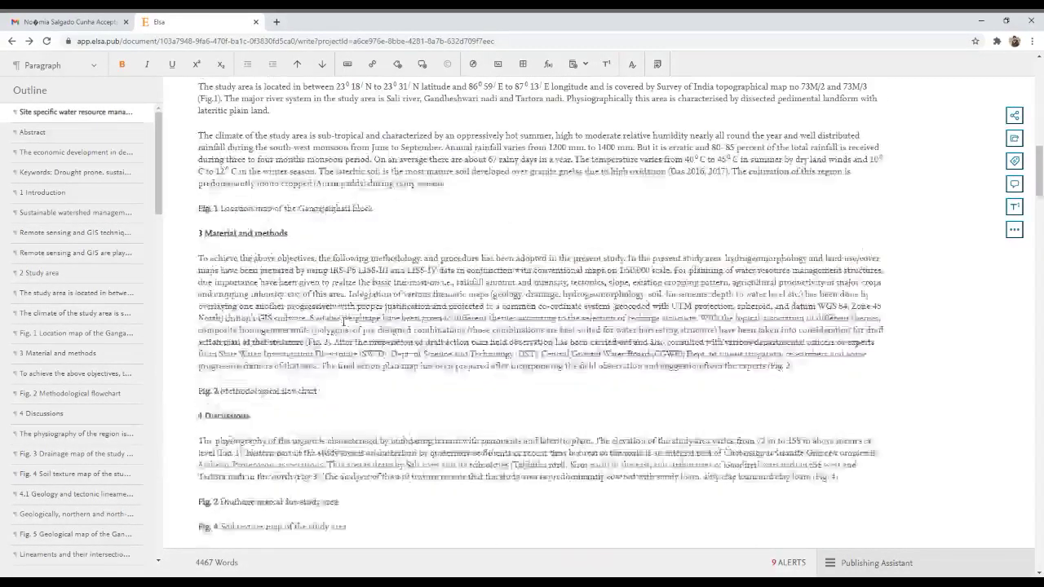
scroll(342, 322, down, 1)
scroll(343, 325, up, 3)
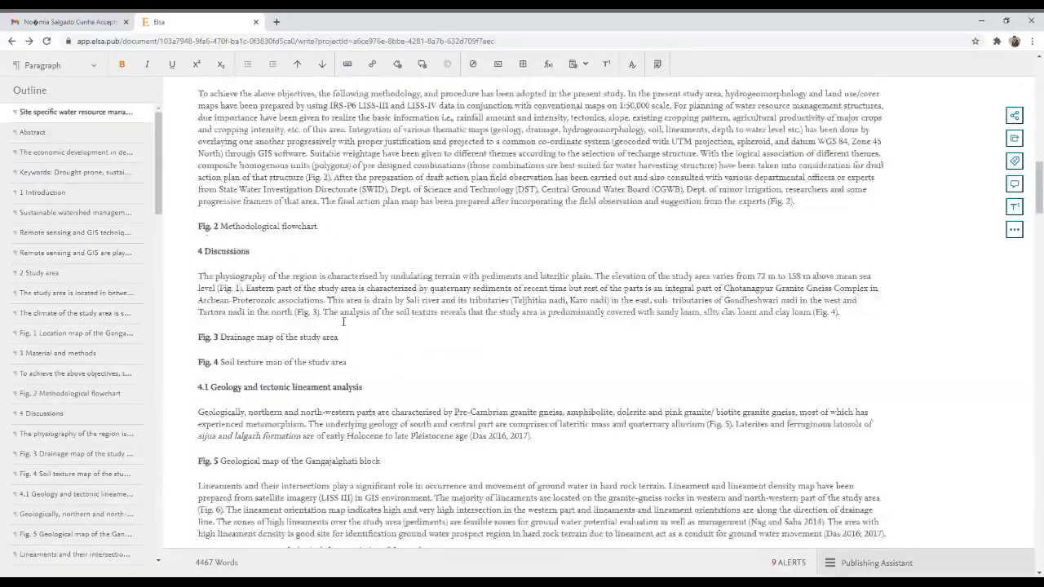
scroll(342, 326, up, 2)
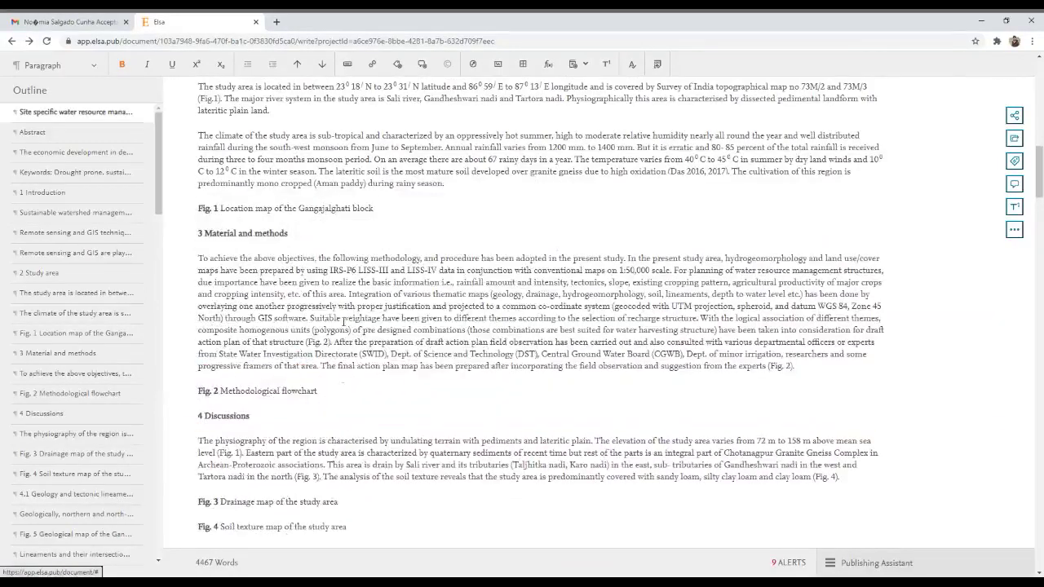
scroll(342, 321, up, 4)
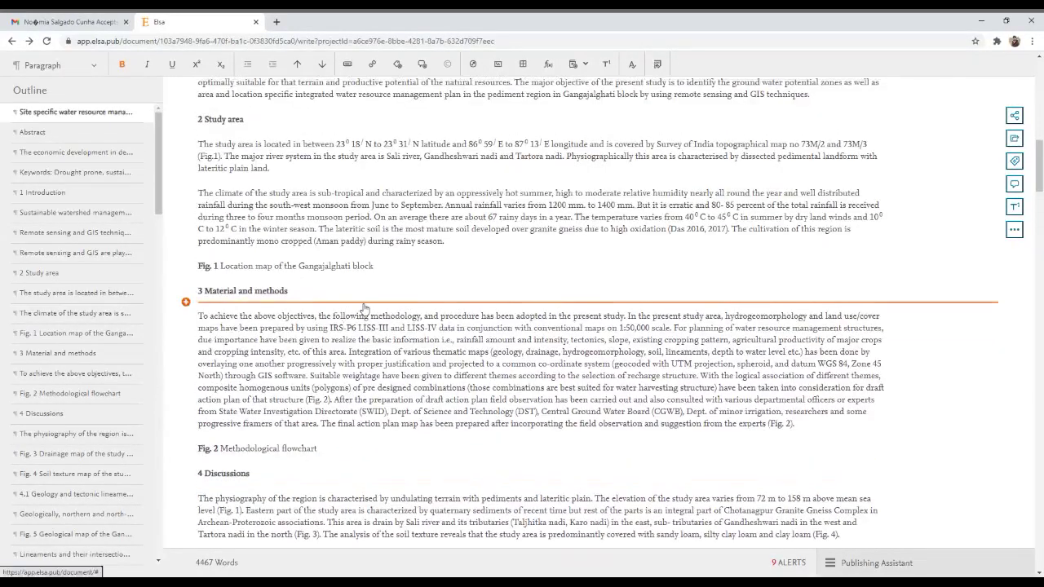
scroll(326, 351, down, 2)
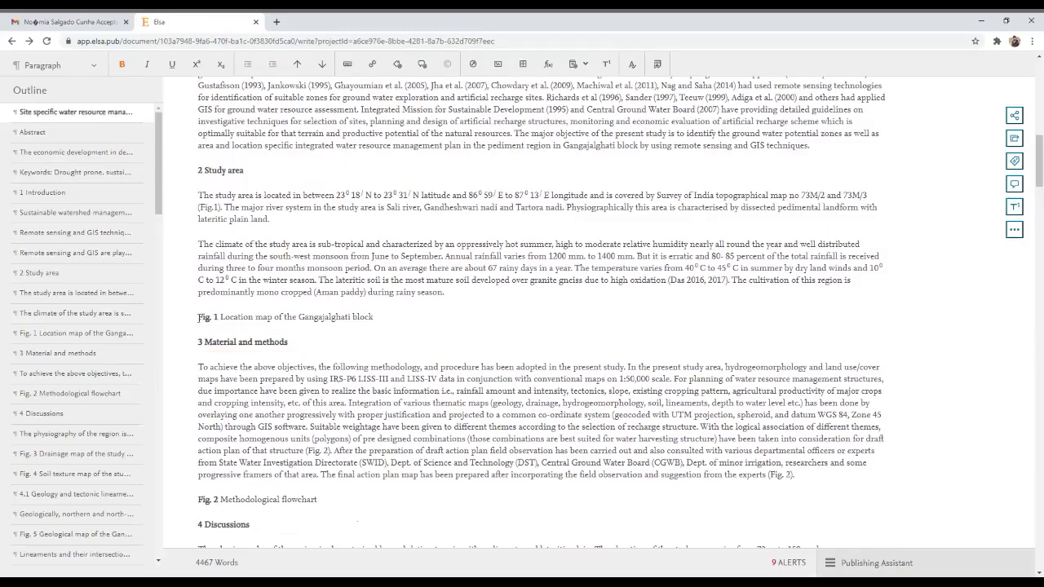
Add an empty paragraph between the study area's climate paragraph and the Fig. 1 caption line
click(450, 292)
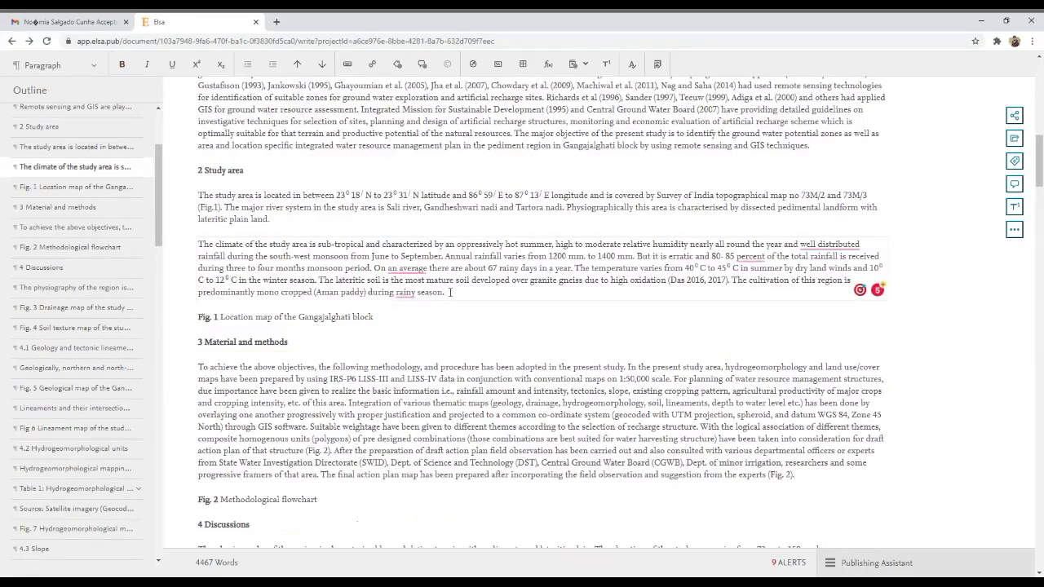
key(Return)
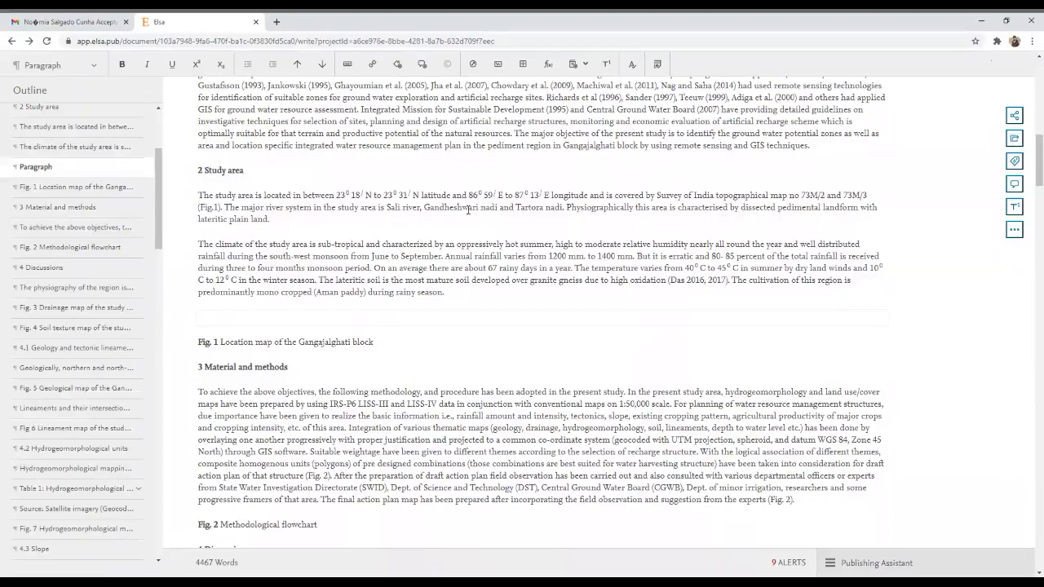
click(498, 65)
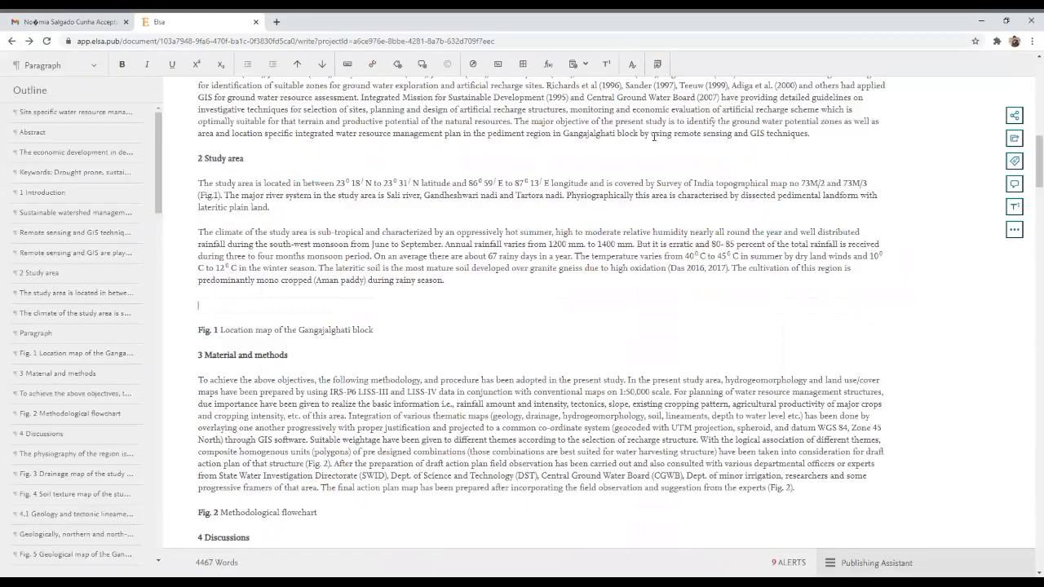
click(768, 238)
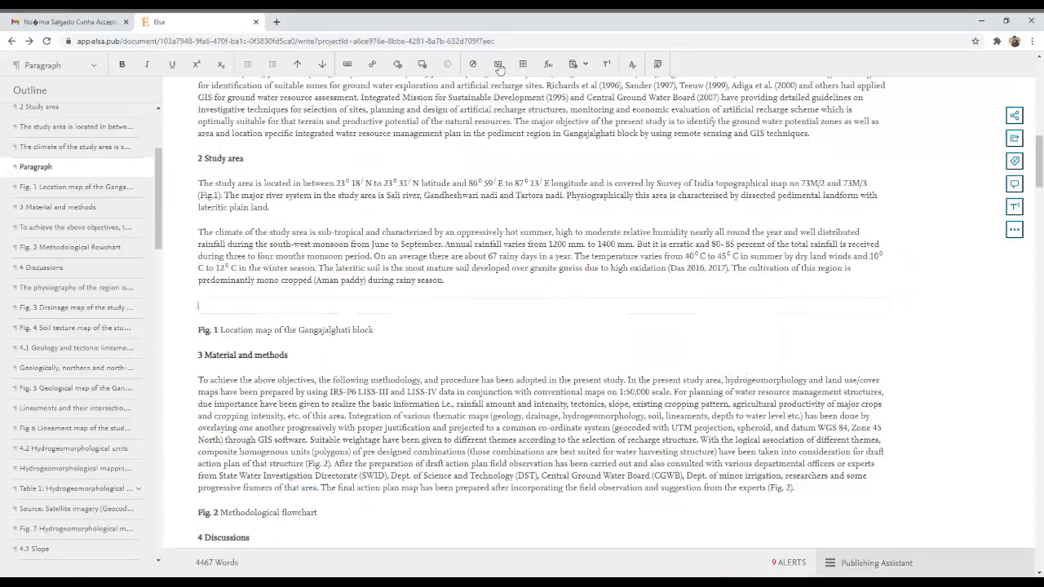
Upload all 14 figure images, Fig. 1 to Fig. 13 including 10a and 10b, from the chapter folder to the figure library
click(498, 64)
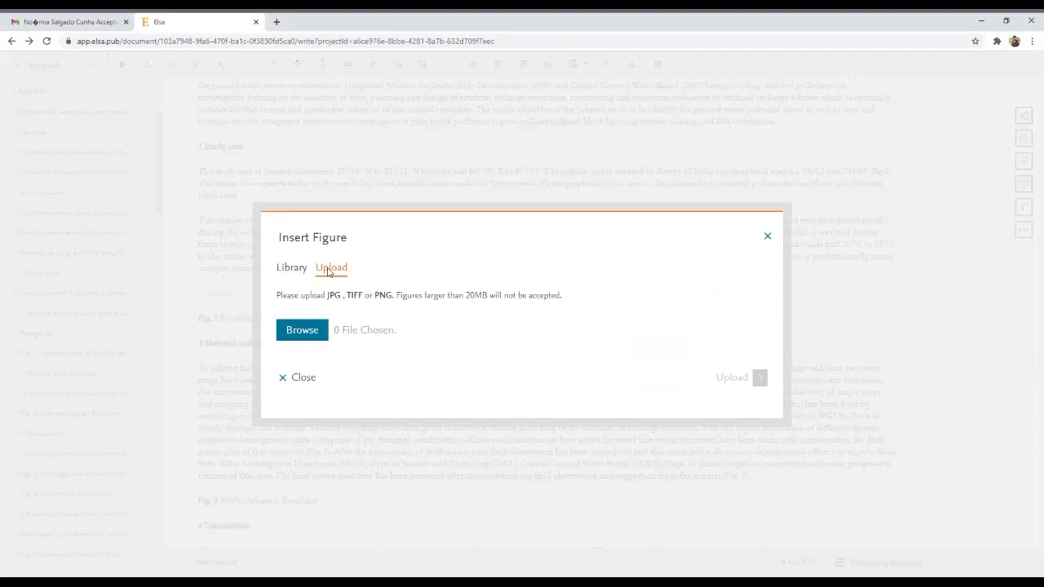
click(306, 332)
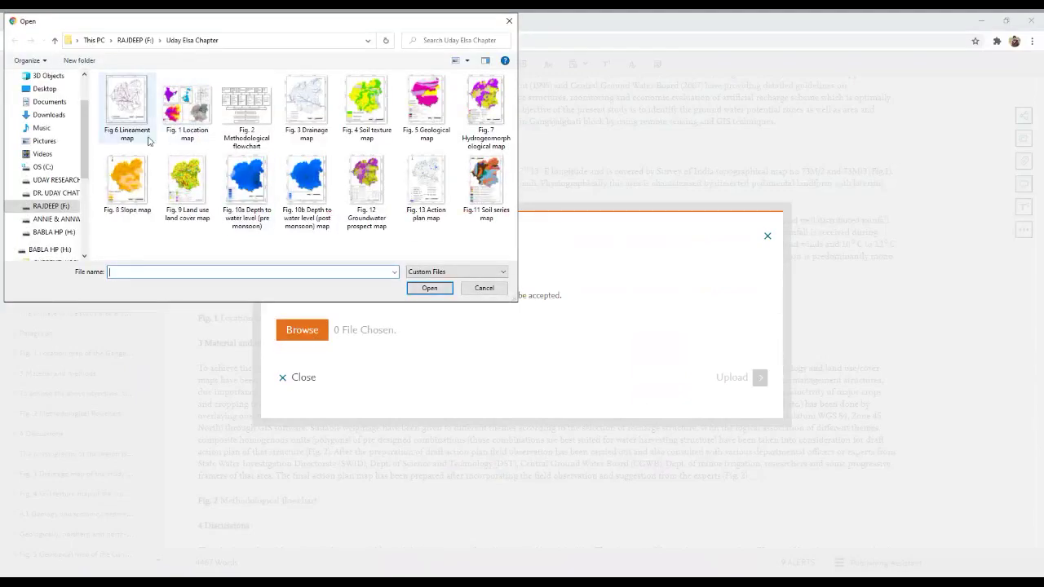
click(177, 109)
ctrl+click(245, 119)
ctrl+click(308, 110)
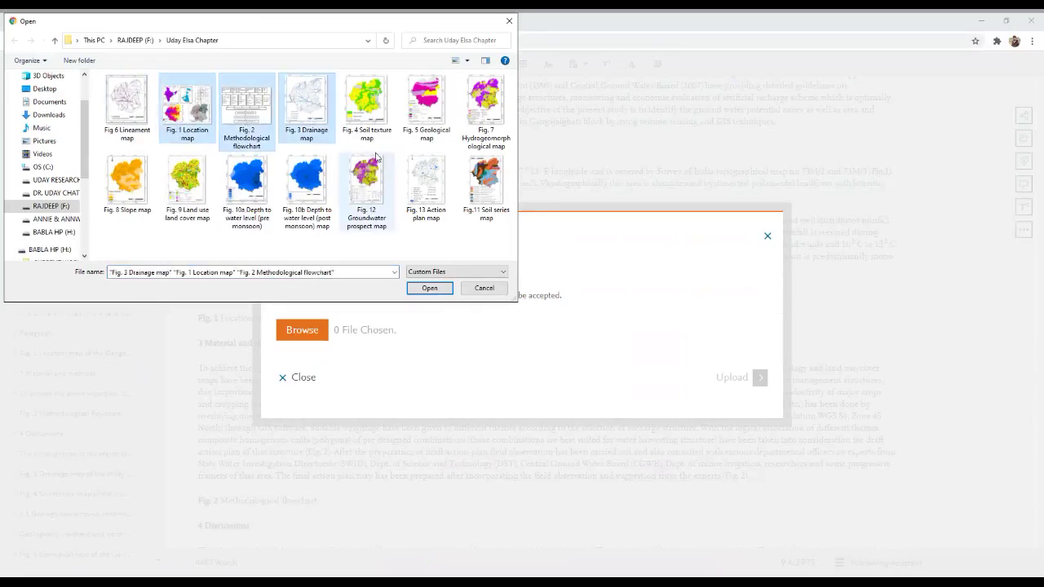
ctrl+click(367, 106)
ctrl+click(426, 106)
ctrl+click(486, 104)
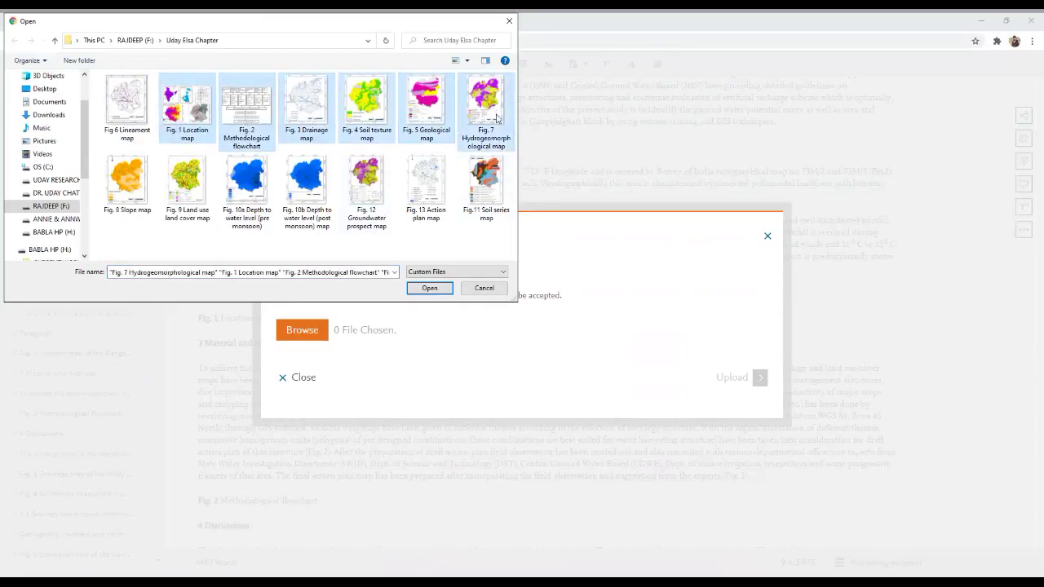
ctrl+click(140, 186)
ctrl+click(184, 203)
ctrl+click(247, 186)
ctrl+click(307, 186)
ctrl+click(364, 203)
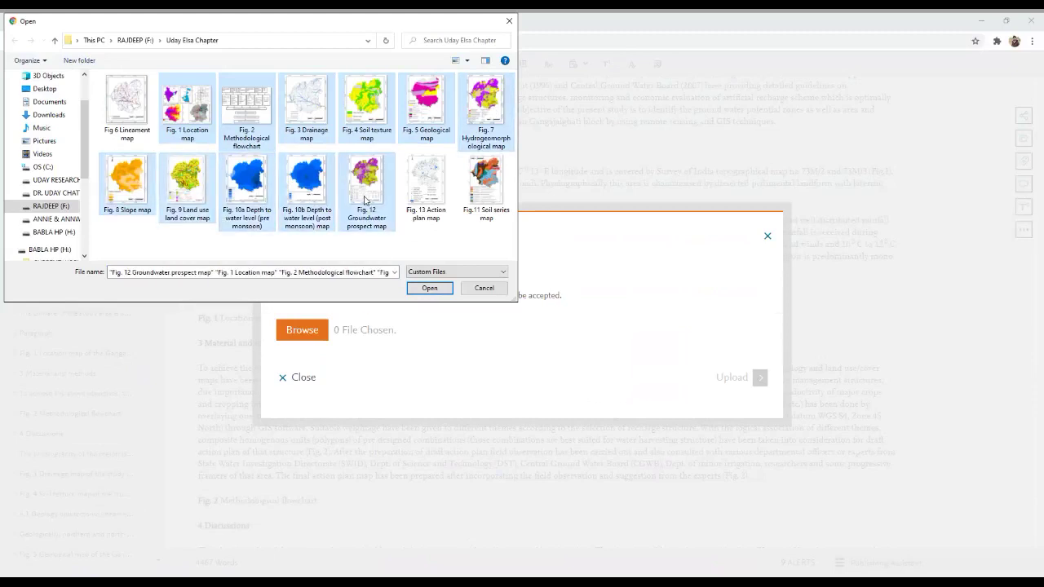
ctrl+click(426, 189)
ctrl+click(485, 196)
ctrl+click(126, 112)
click(429, 288)
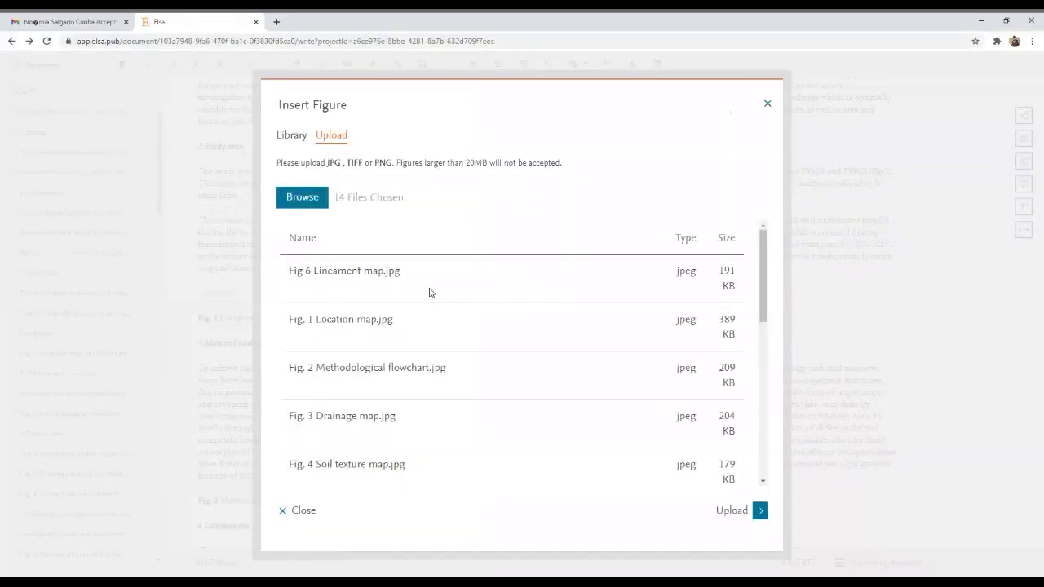
click(757, 511)
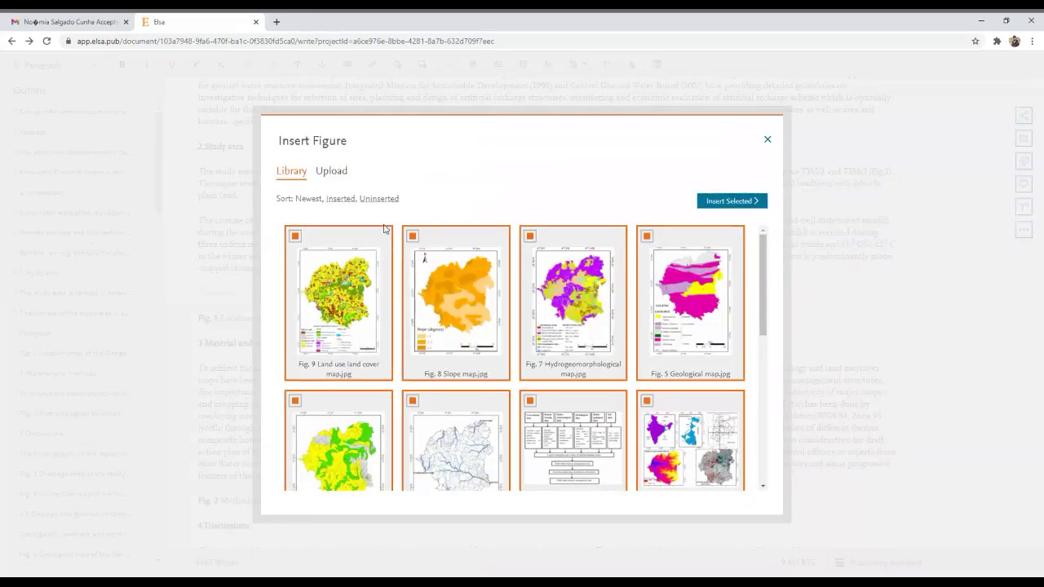
Deselect all the uploaded figures in the library and close the figure insertion dialog without inserting any
scroll(489, 330, down, 5)
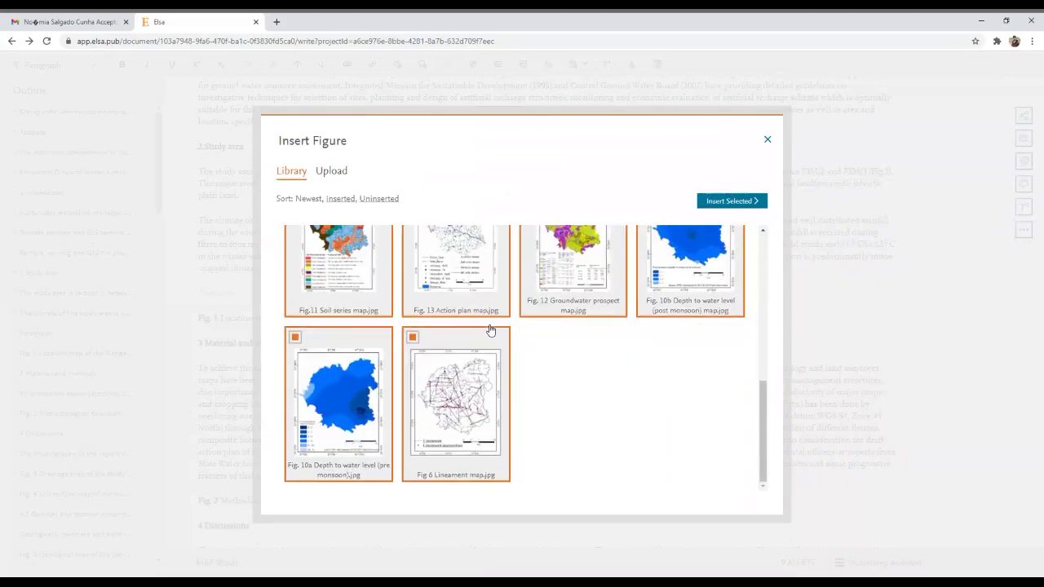
scroll(489, 329, up, 5)
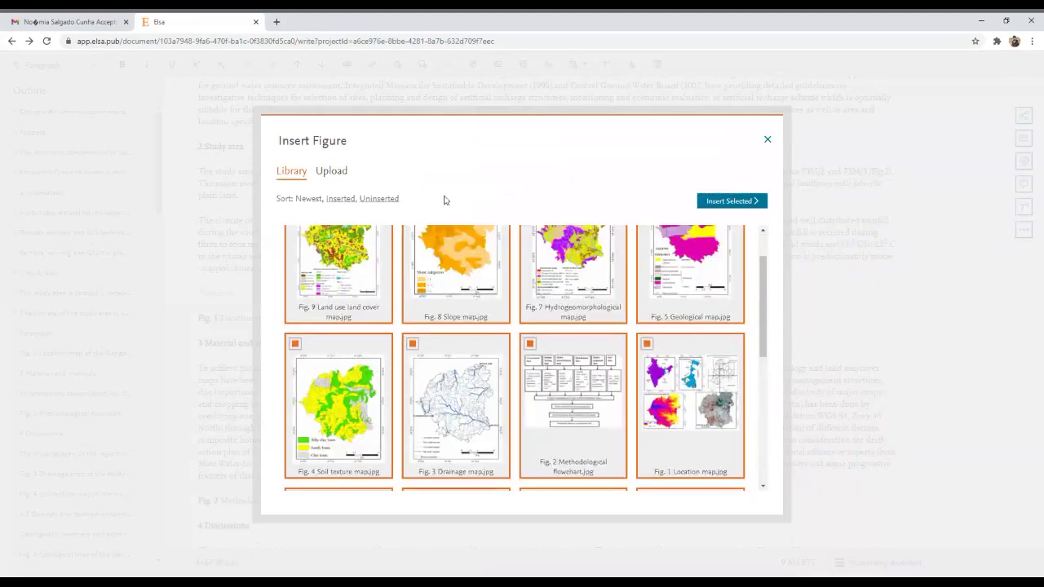
click(331, 171)
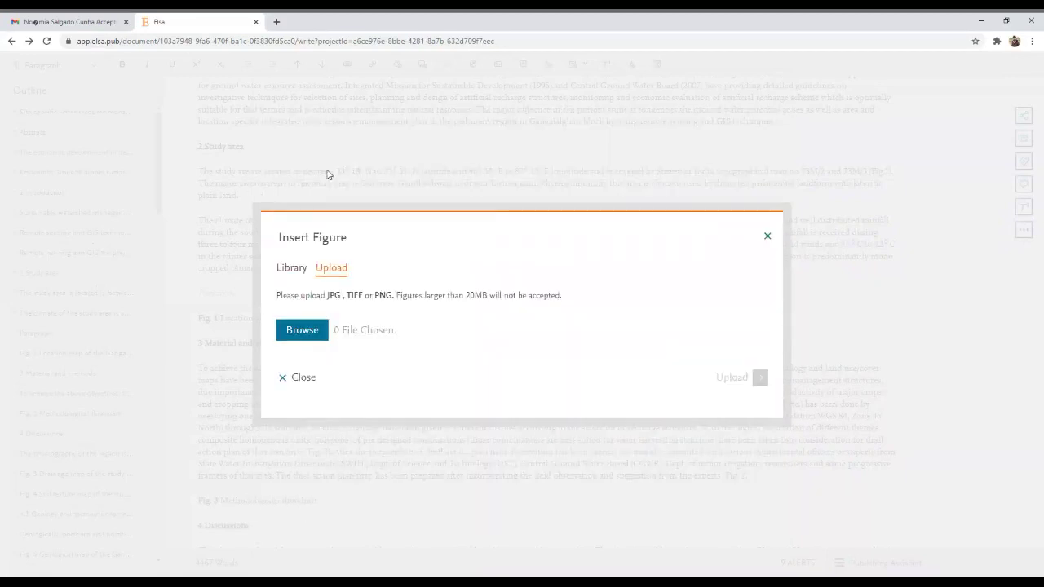
click(291, 267)
click(296, 237)
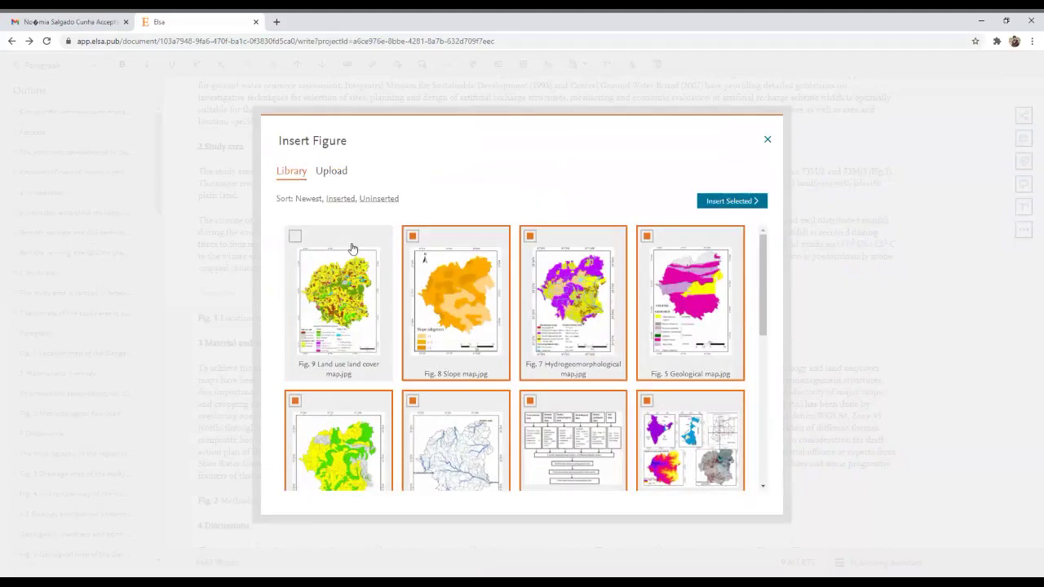
click(413, 237)
click(530, 237)
click(647, 237)
click(296, 400)
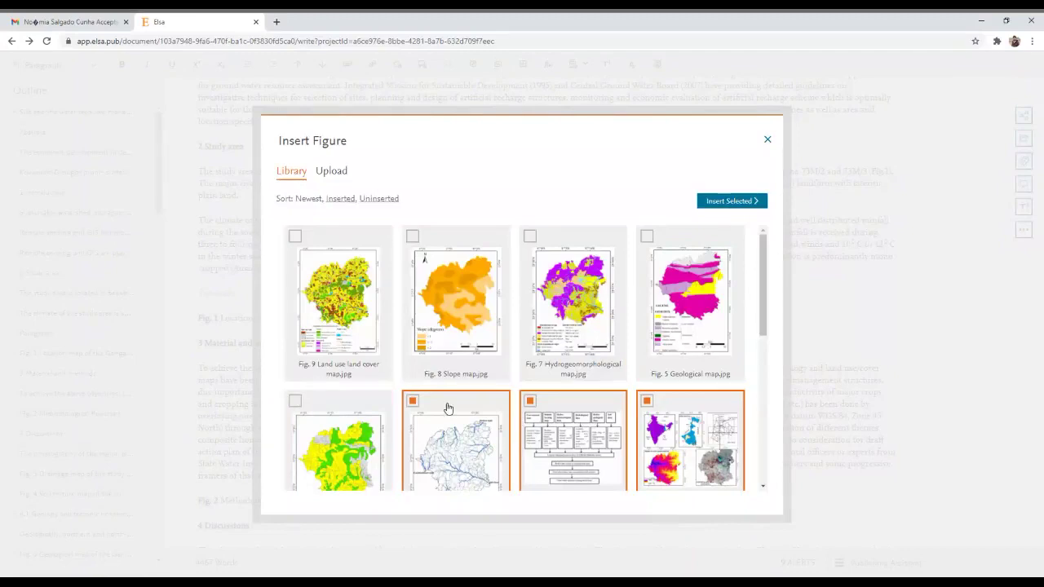
click(413, 400)
click(530, 400)
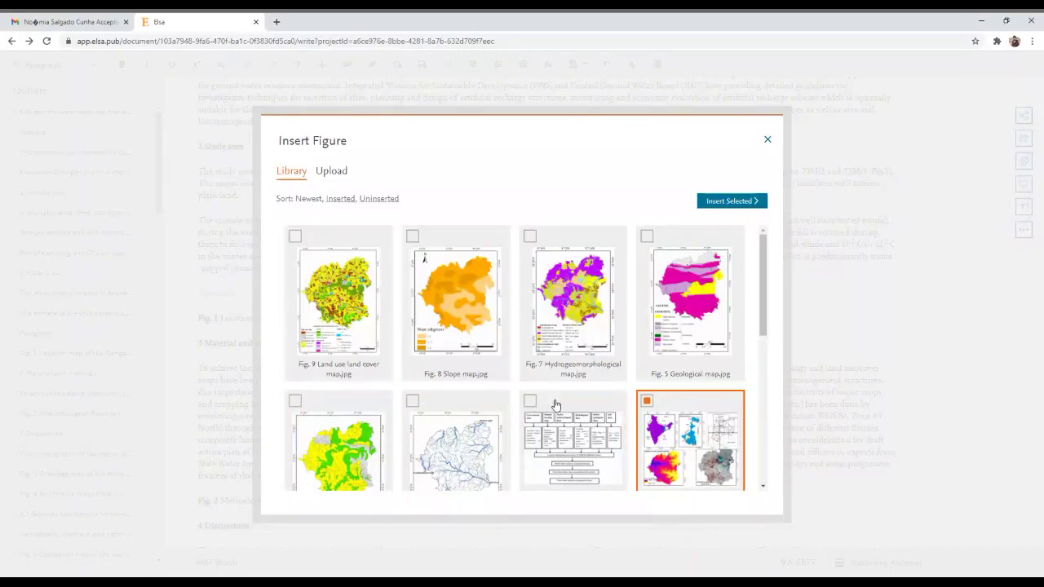
click(647, 401)
scroll(646, 404, down, 2)
scroll(646, 404, down, 1)
click(647, 284)
click(530, 284)
click(413, 283)
click(295, 283)
click(296, 449)
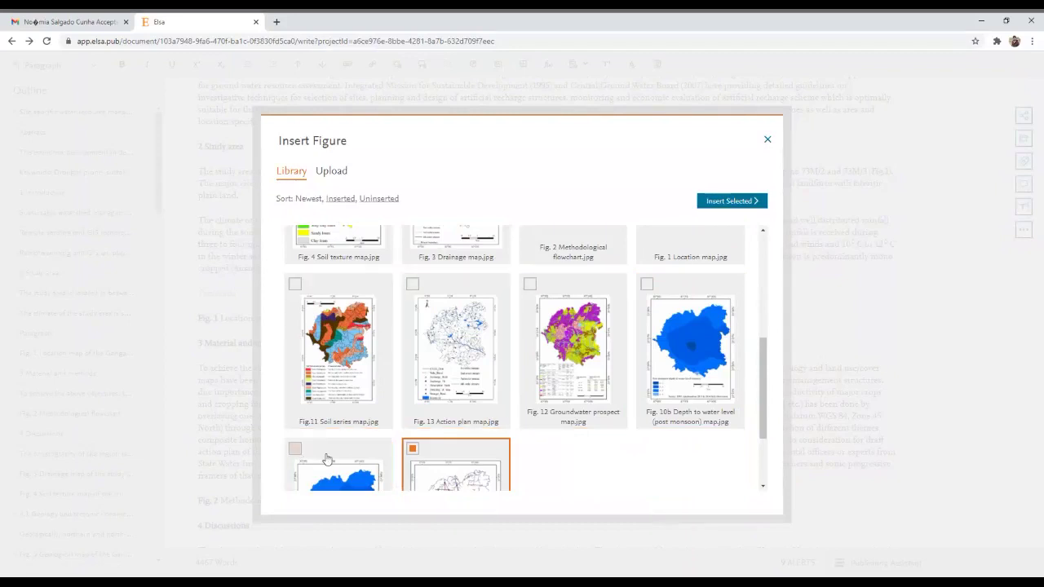
click(411, 450)
scroll(410, 453, down, 1)
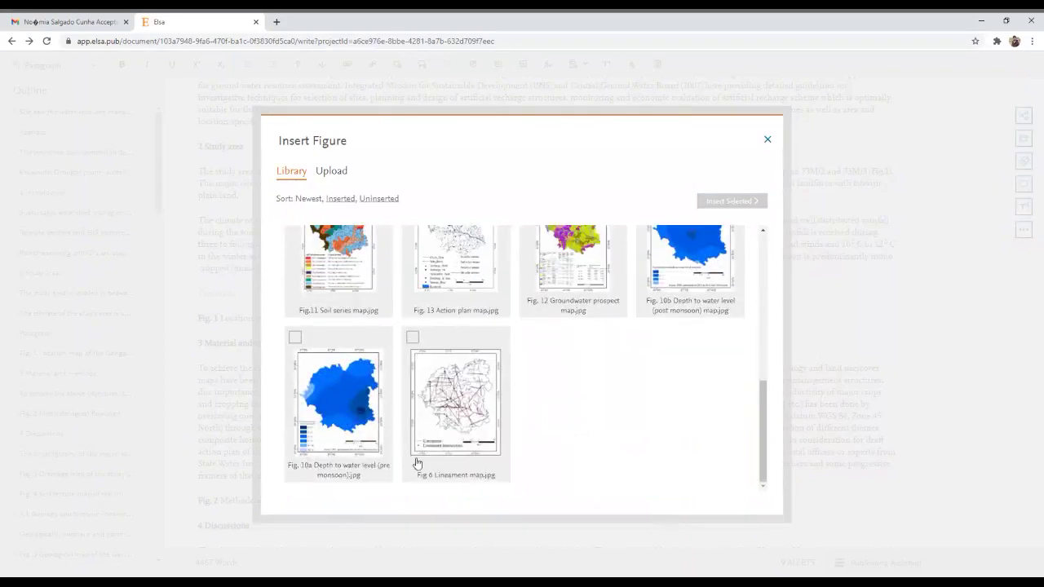
scroll(503, 487, up, 1)
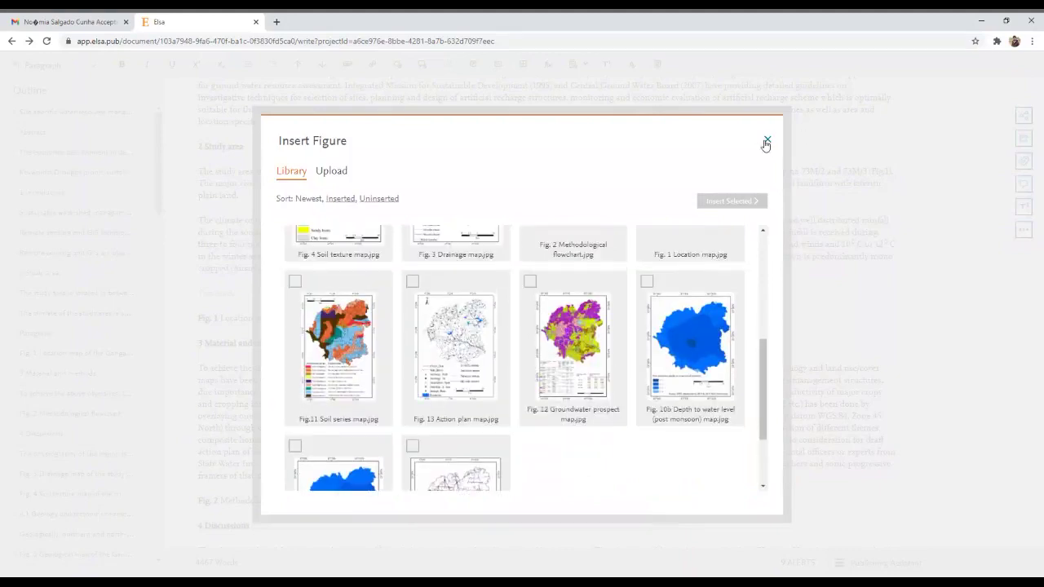
click(765, 142)
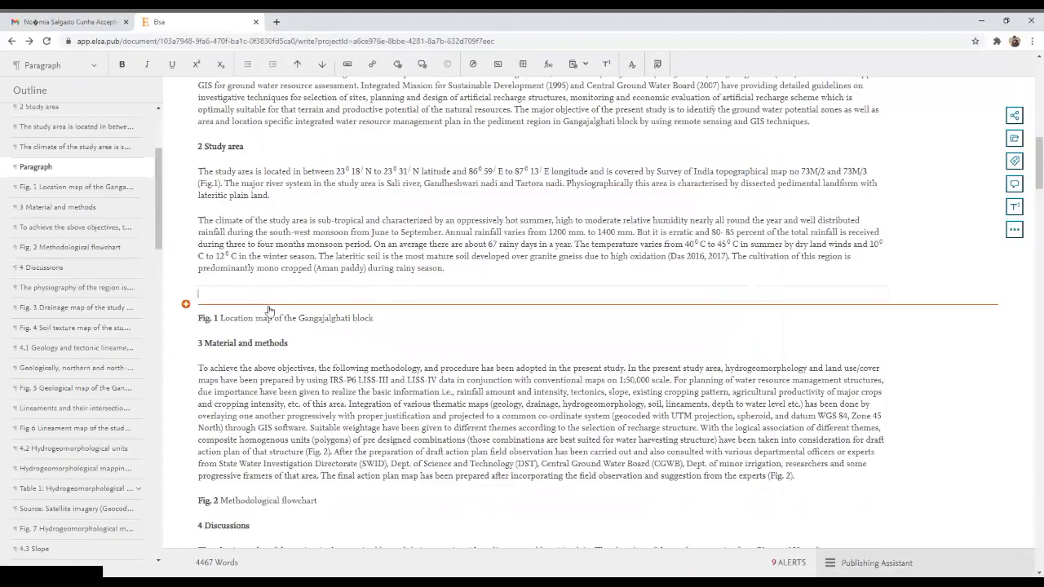
Insert "Fig. 1 Location map.jpg" from the figure library at the empty paragraph above the Fig. 1 caption line
click(497, 63)
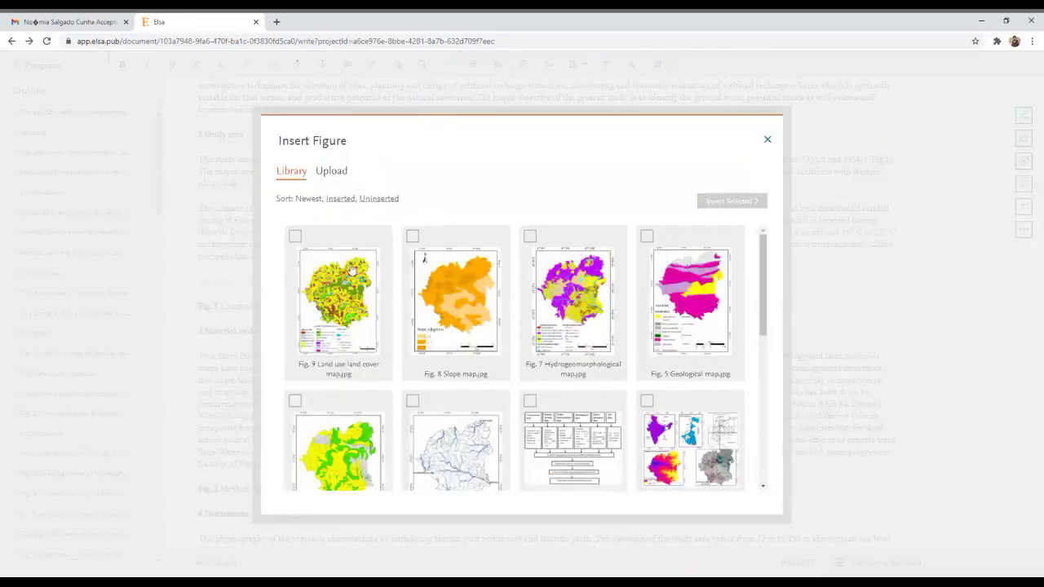
scroll(403, 307, down, 1)
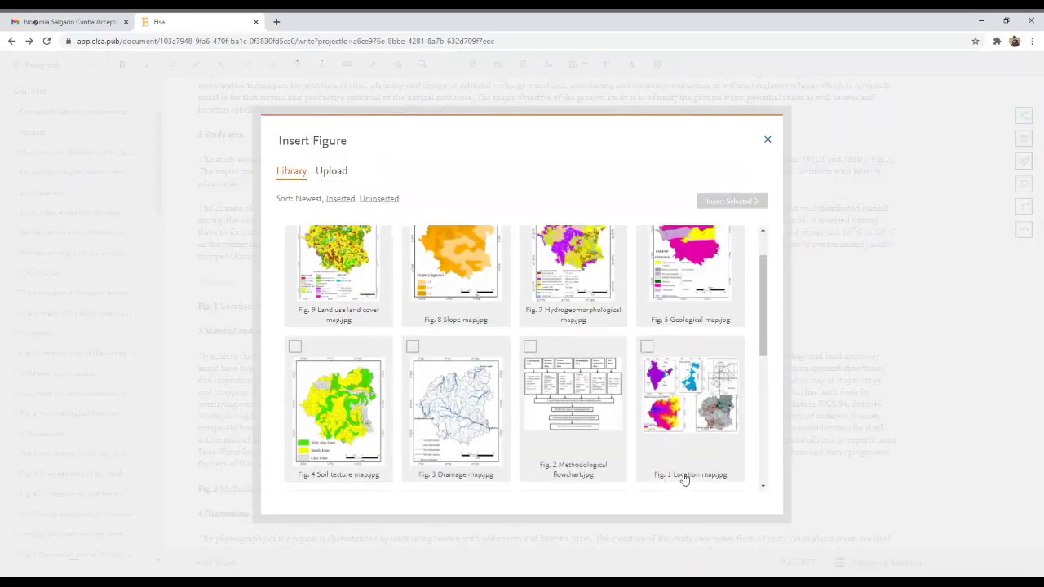
click(646, 349)
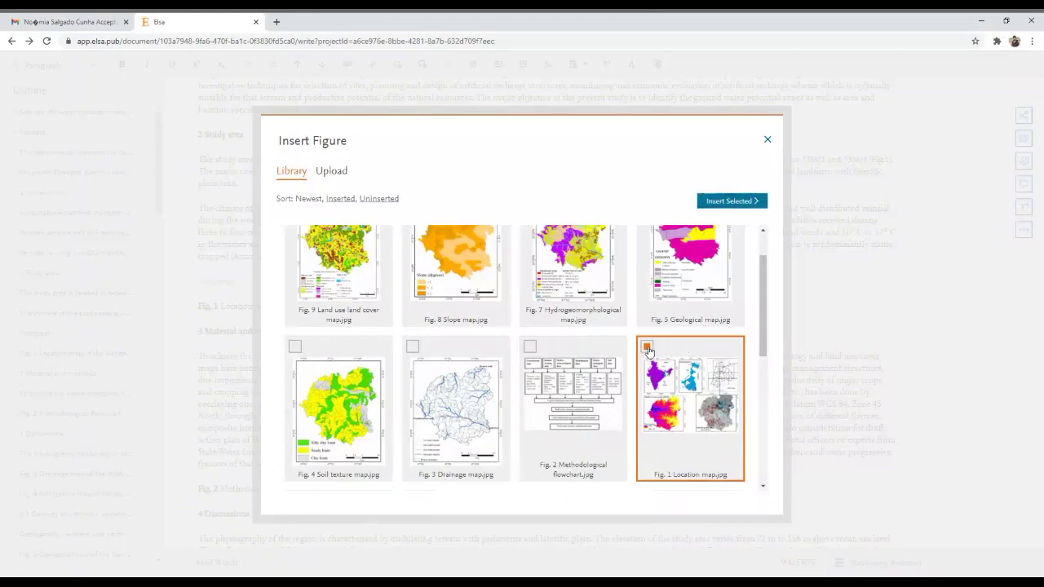
click(718, 204)
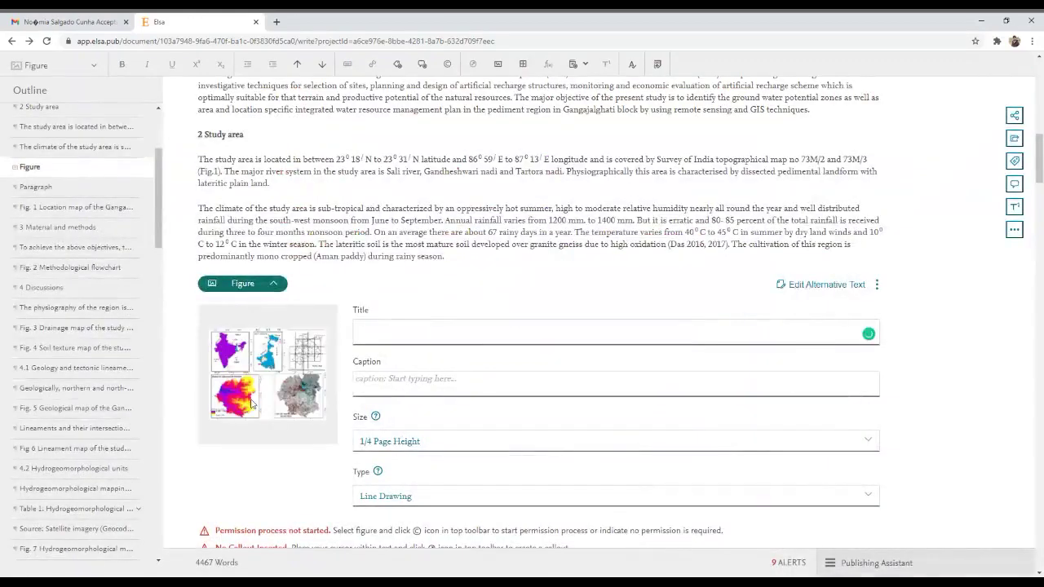
Move the text "Location map of the Gangajalghati block" from the Fig. 1 line into the inserted figure's Caption field
scroll(259, 354, down, 2)
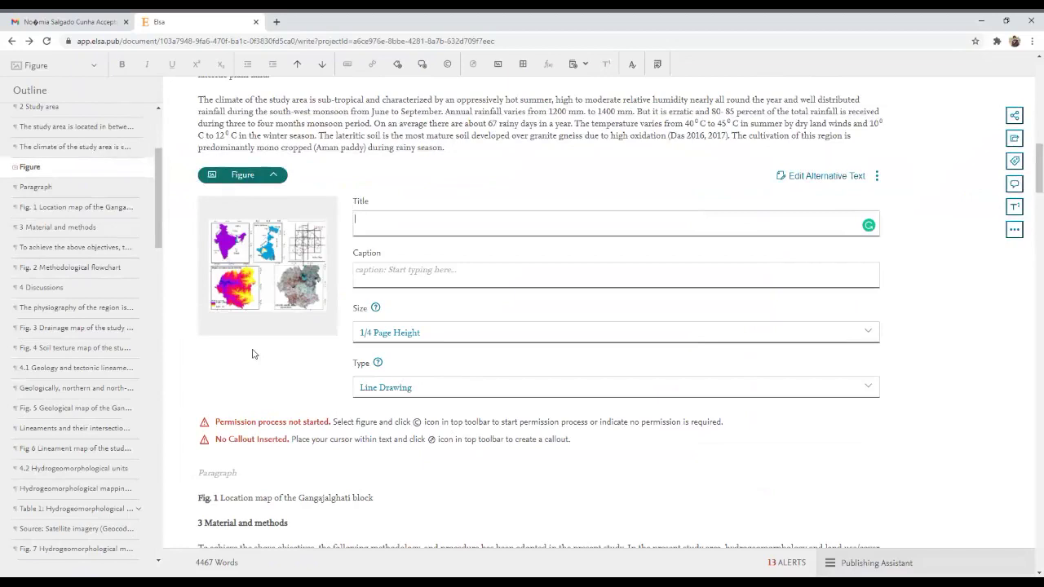
scroll(252, 353, up, 1)
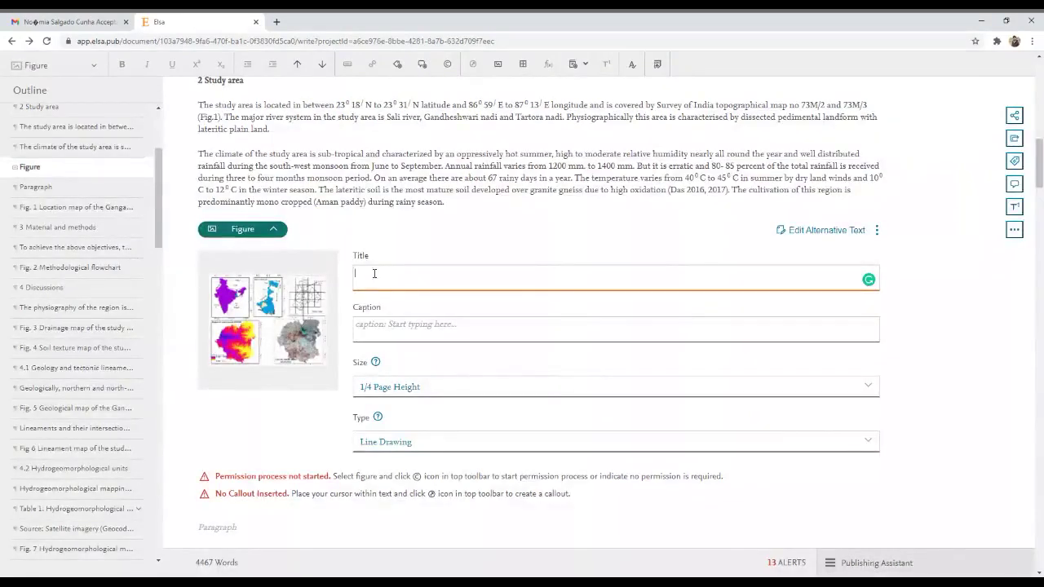
scroll(374, 273, down, 2)
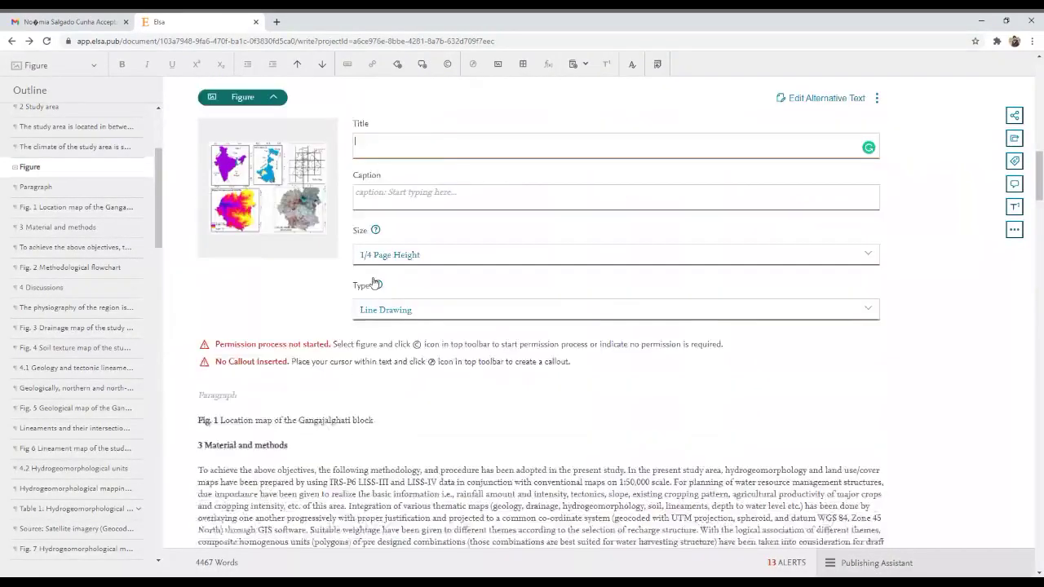
drag(220, 389, 381, 394)
key(ctrl+c)
right_click(331, 387)
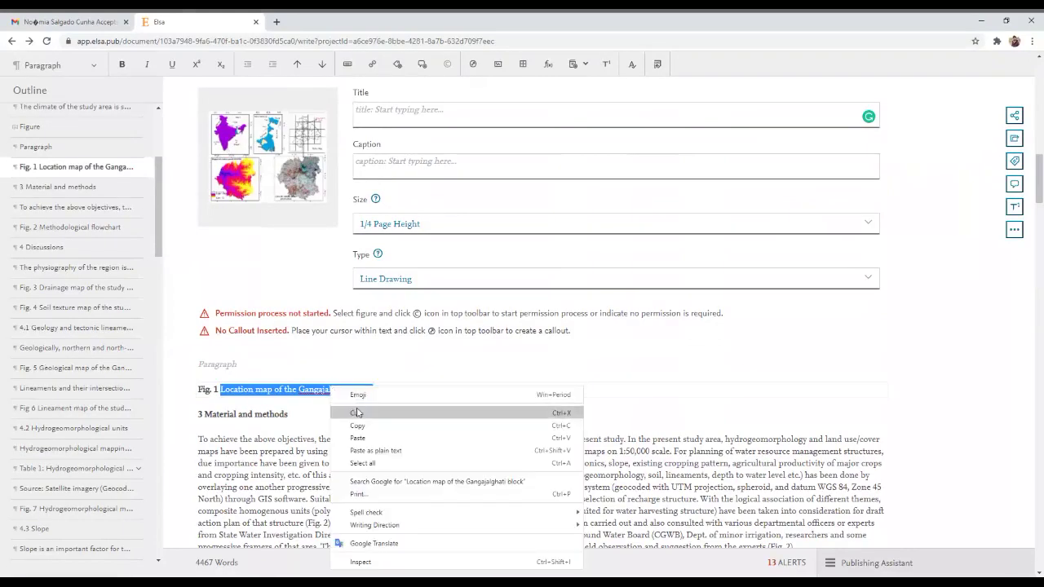
click(356, 410)
scroll(366, 373, up, 1)
scroll(366, 373, up, 2)
click(380, 381)
right_click(380, 381)
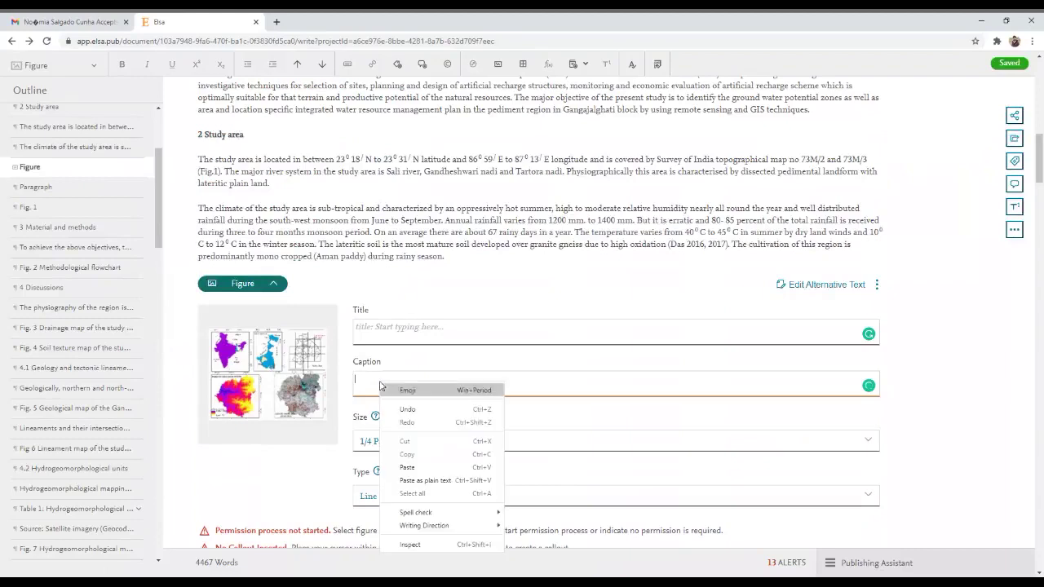
click(407, 467)
Move the remaining label "Fig. 1" from the line below the figure into the figure's Title field
scroll(406, 470, down, 1)
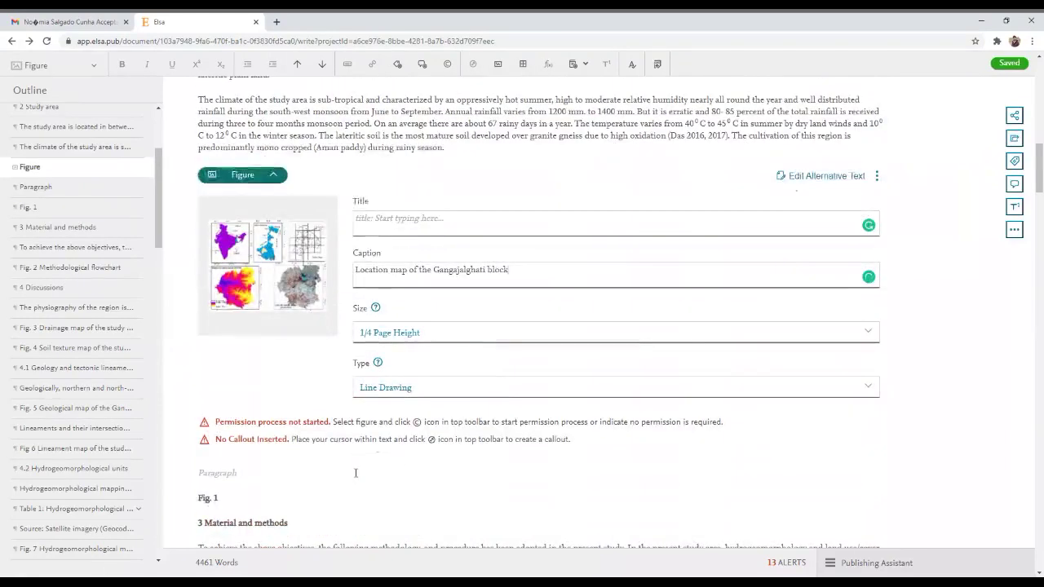
drag(197, 498, 219, 498)
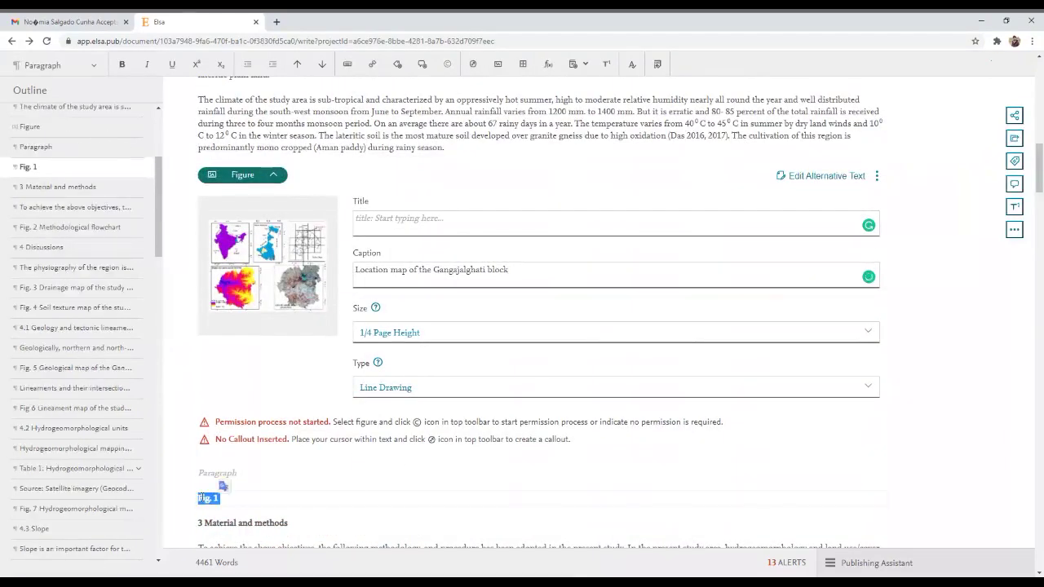
right_click(202, 497)
click(233, 341)
click(380, 218)
right_click(381, 222)
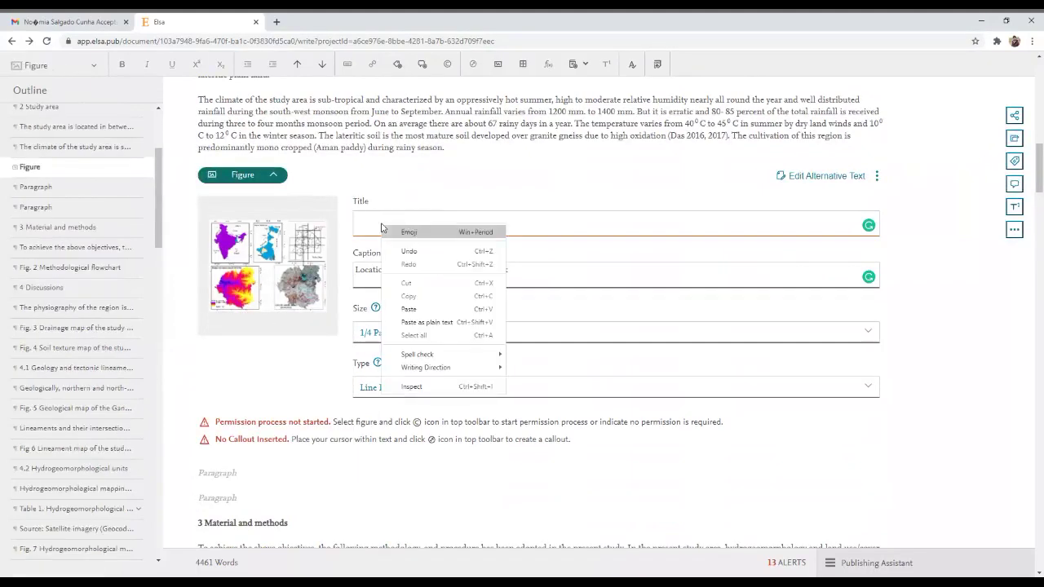
click(410, 309)
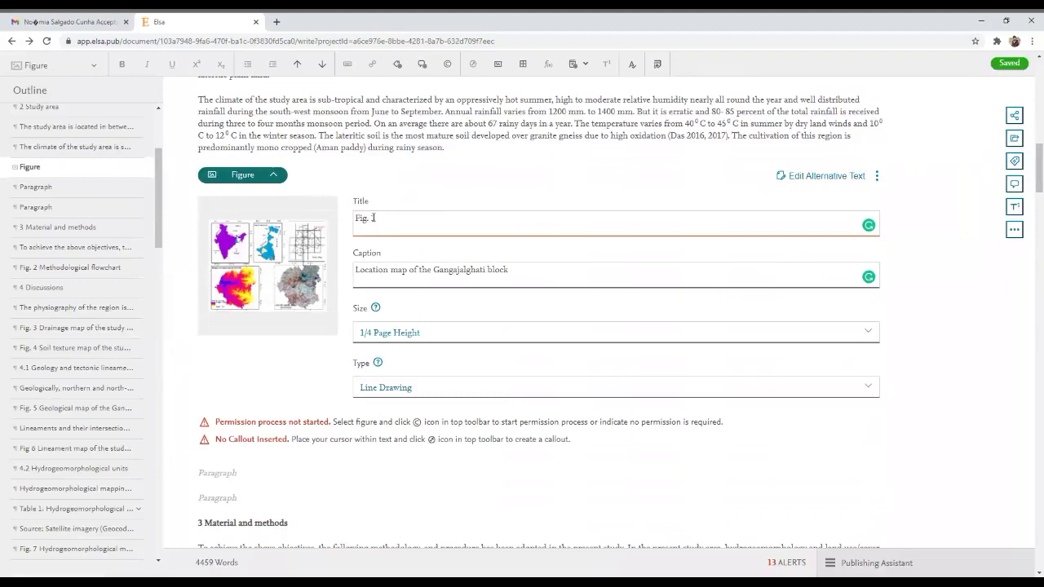
click(428, 270)
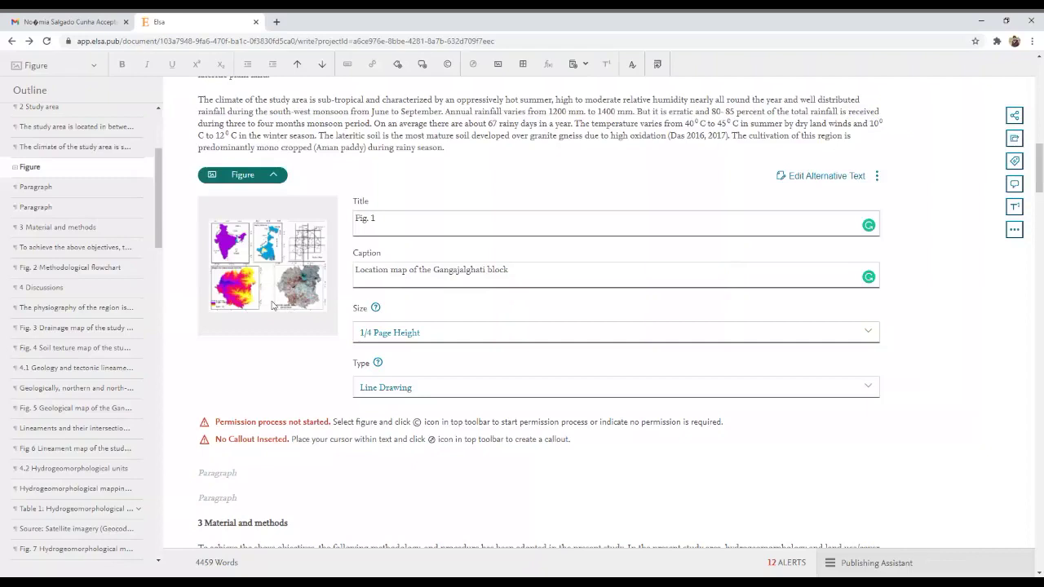
click(385, 220)
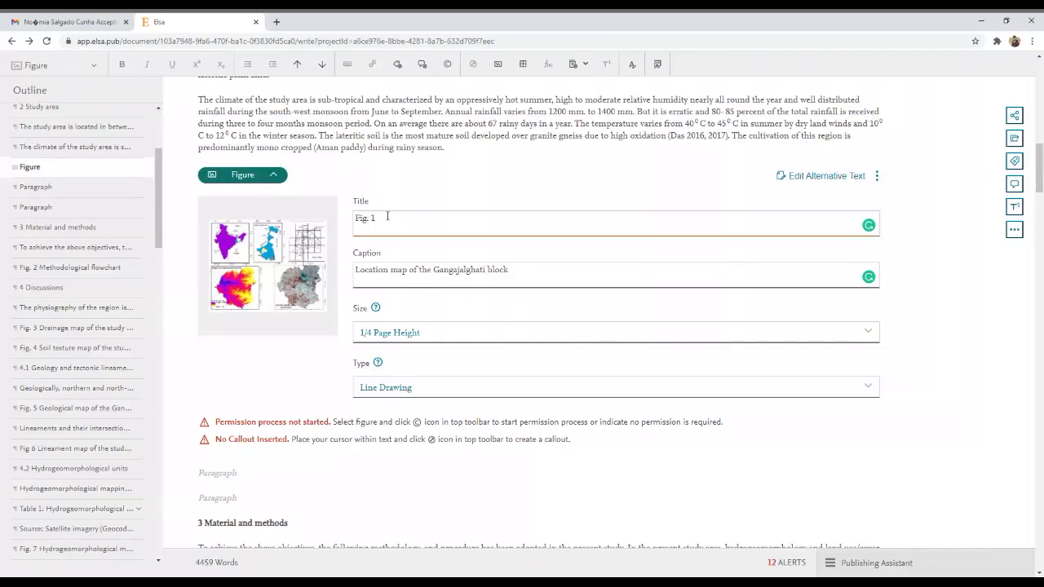
click(368, 280)
click(517, 273)
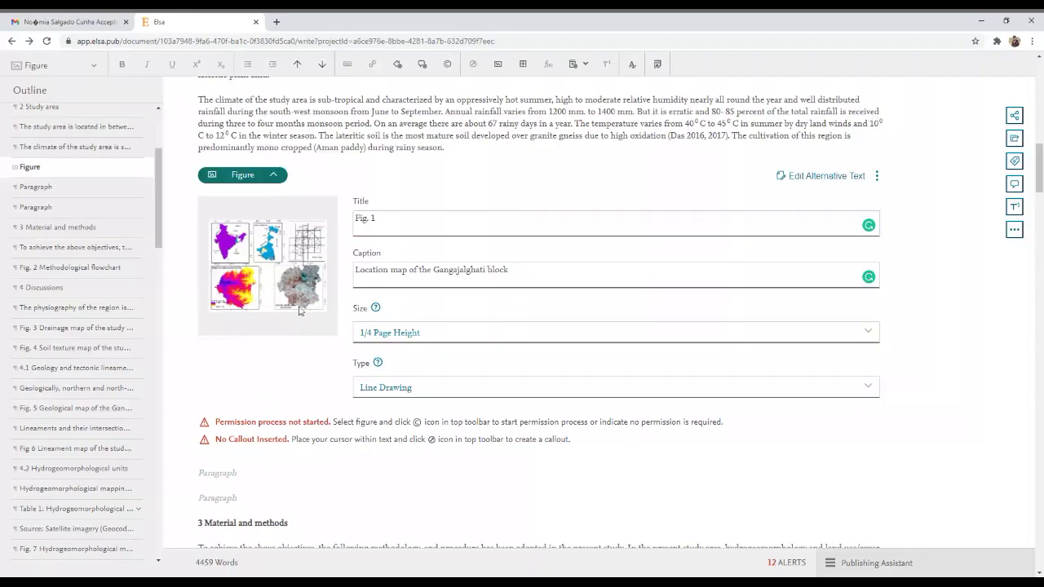
click(805, 180)
click(391, 323)
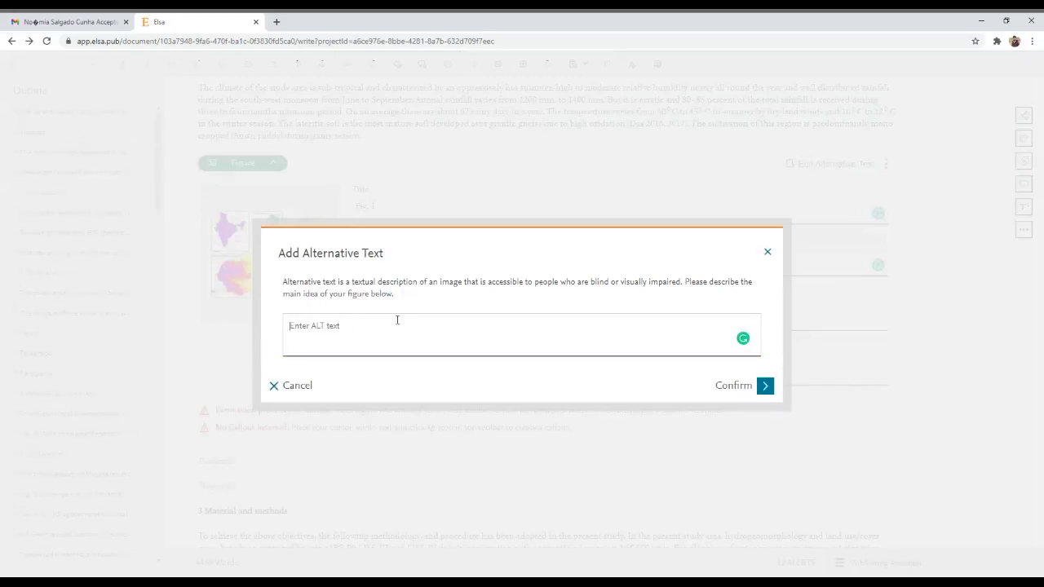
click(467, 293)
click(768, 254)
click(356, 270)
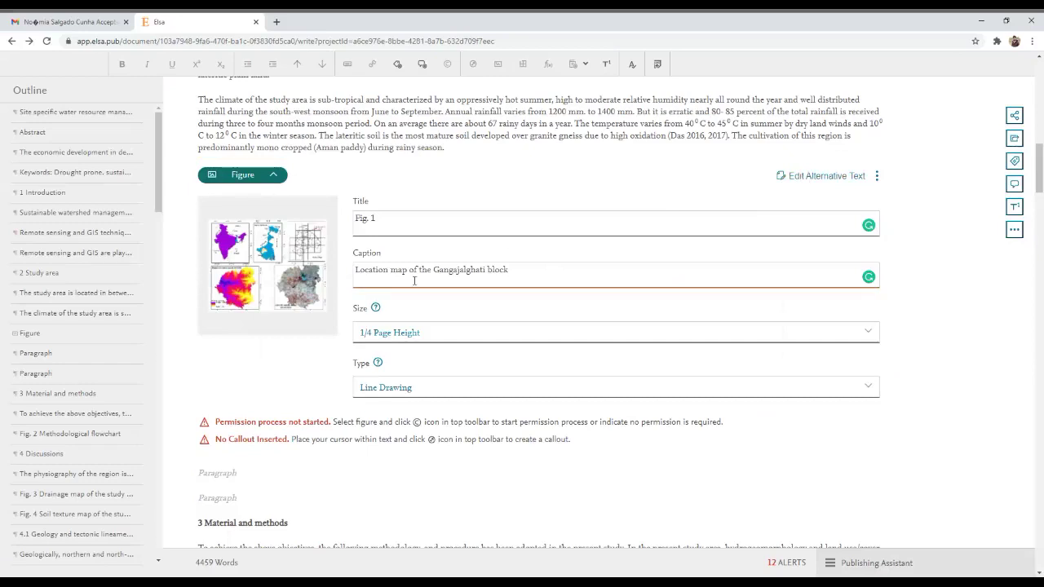
Add the alternative text "This map is showing the location of Gangajalghati block of Bankura district , West Bengal" to the Fig. 1 figure
click(787, 176)
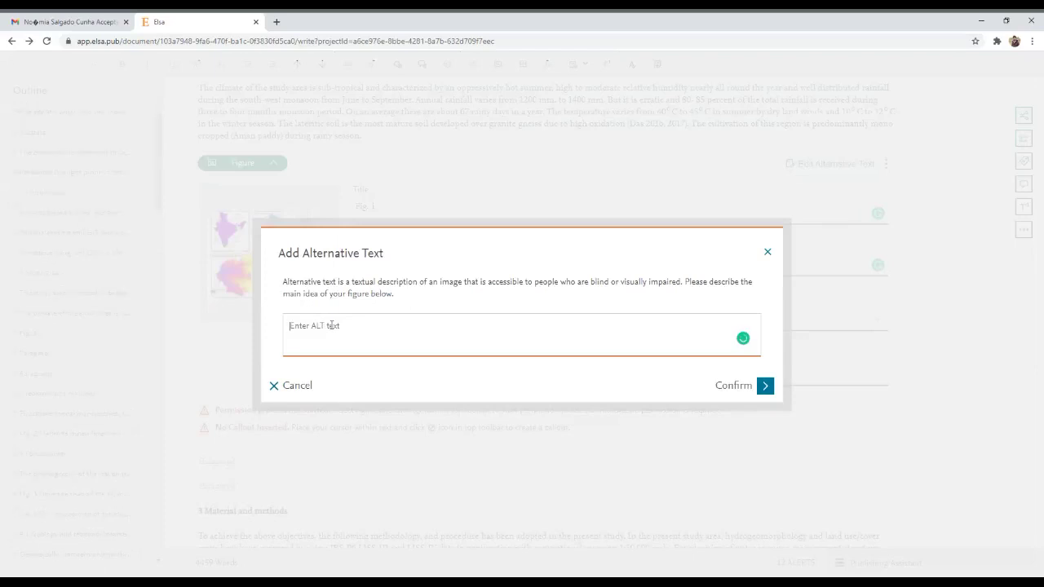
text(tHIS)
key(BackSpace)
key(BackSpace)
key(BackSpace)
key(BackSpace)
text(This map )
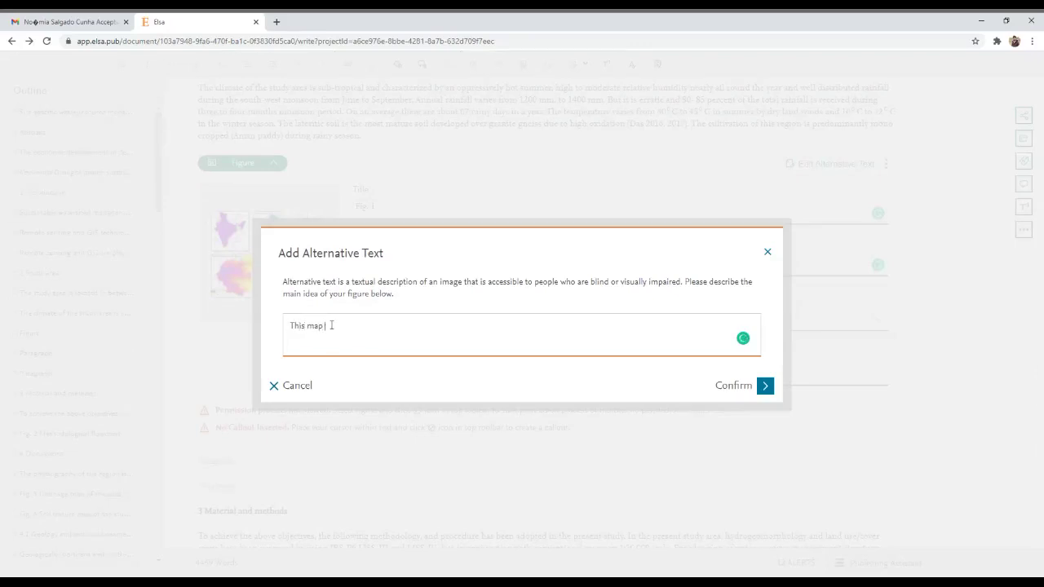
text(is showing the location of Gangajal ghati)
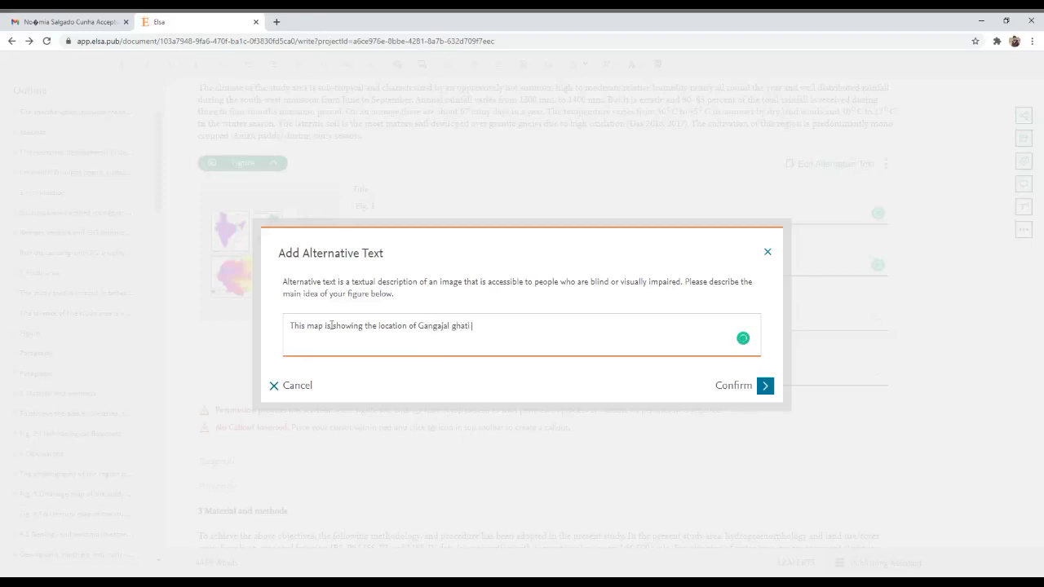
text( block of Bankura district)
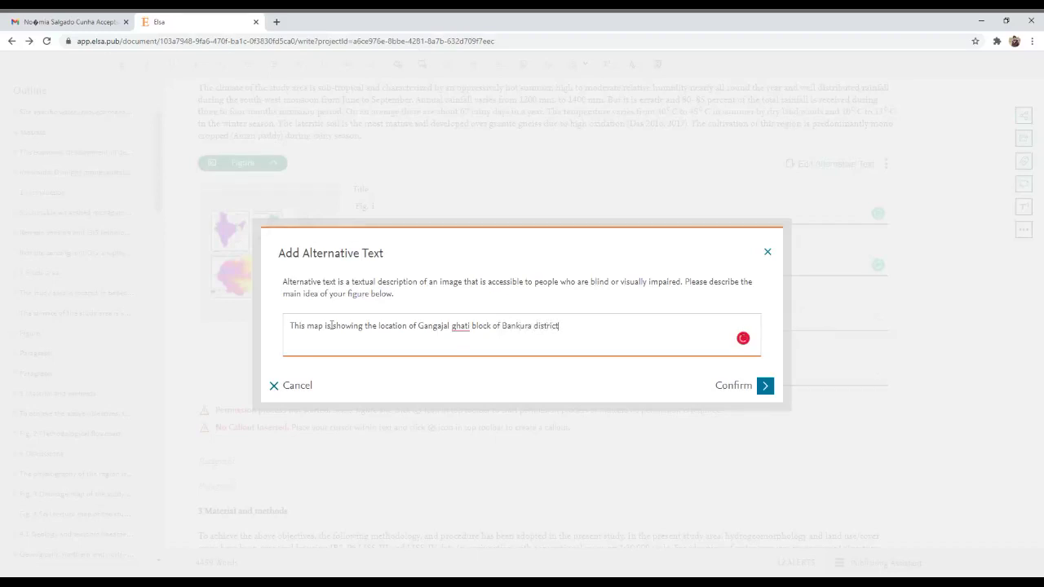
text( , West Bengal)
click(451, 326)
key(BackSpace)
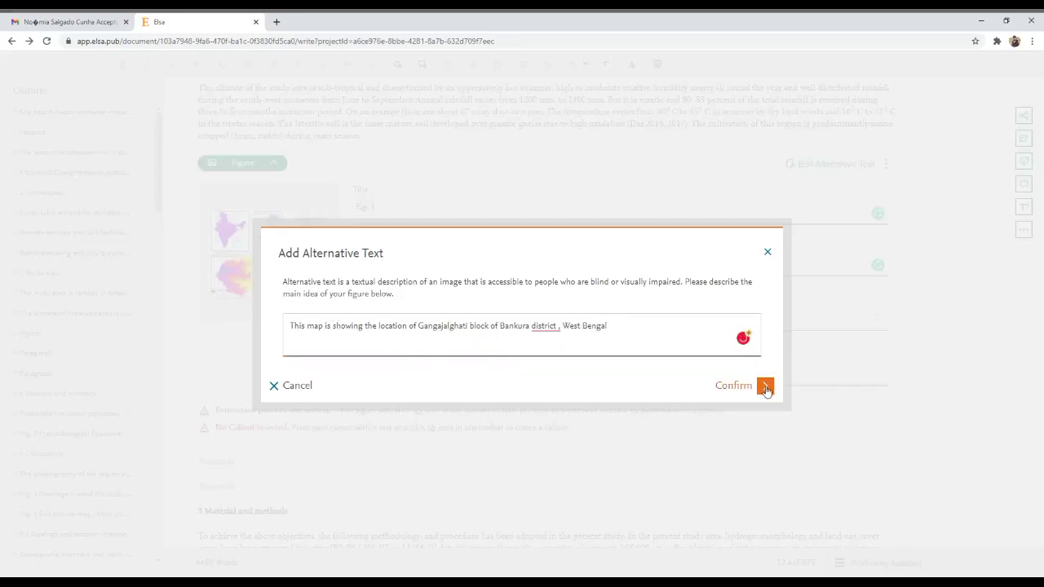
click(765, 386)
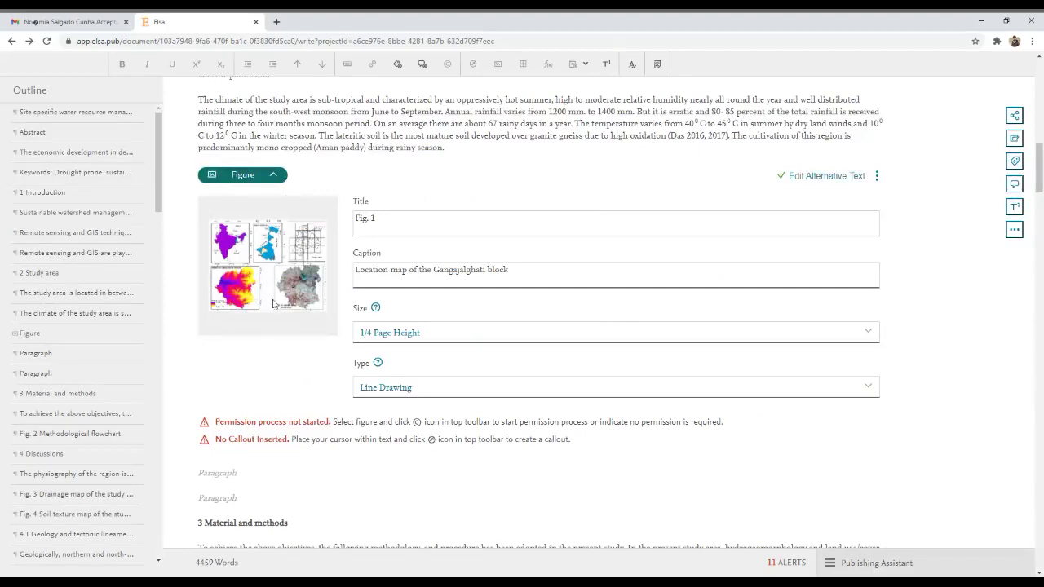
scroll(274, 298, down, 1)
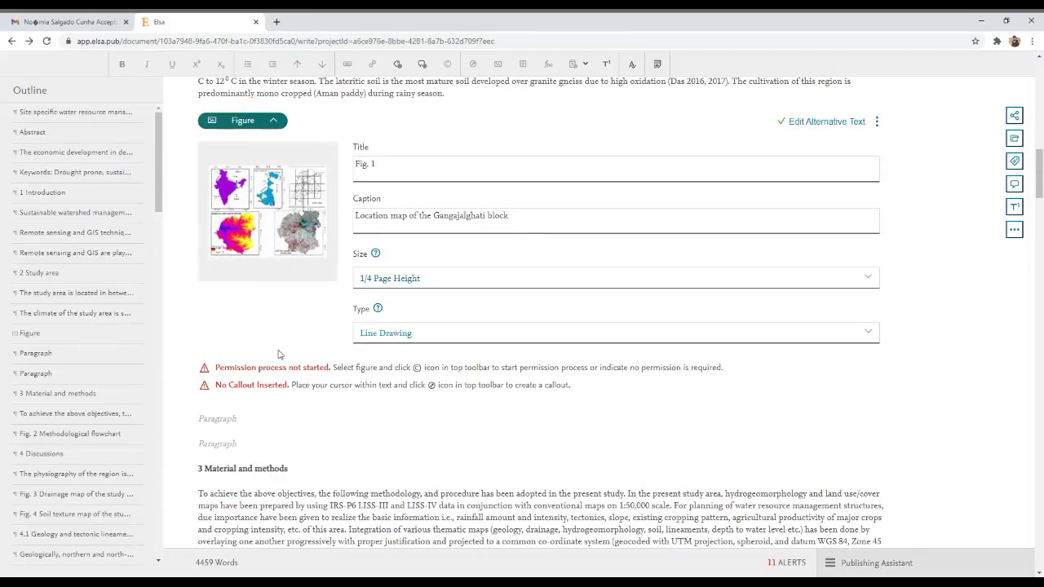
scroll(277, 354, up, 1)
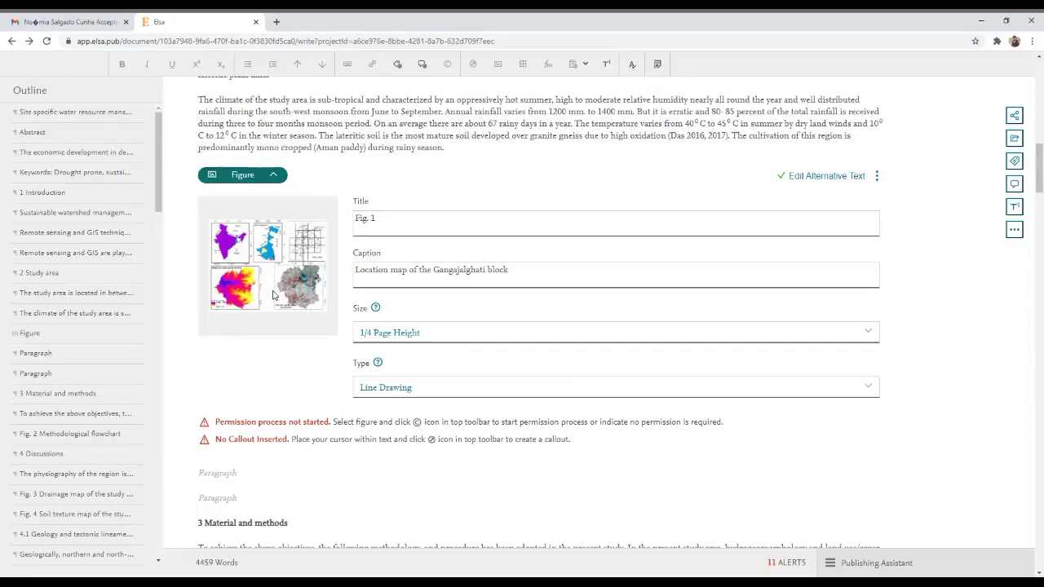
click(389, 253)
click(388, 219)
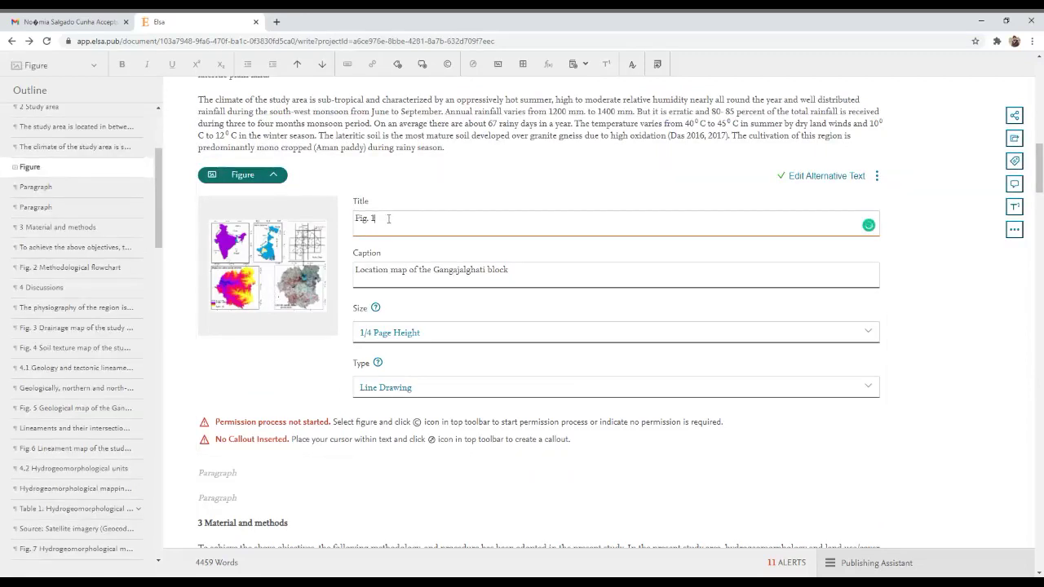
click(514, 270)
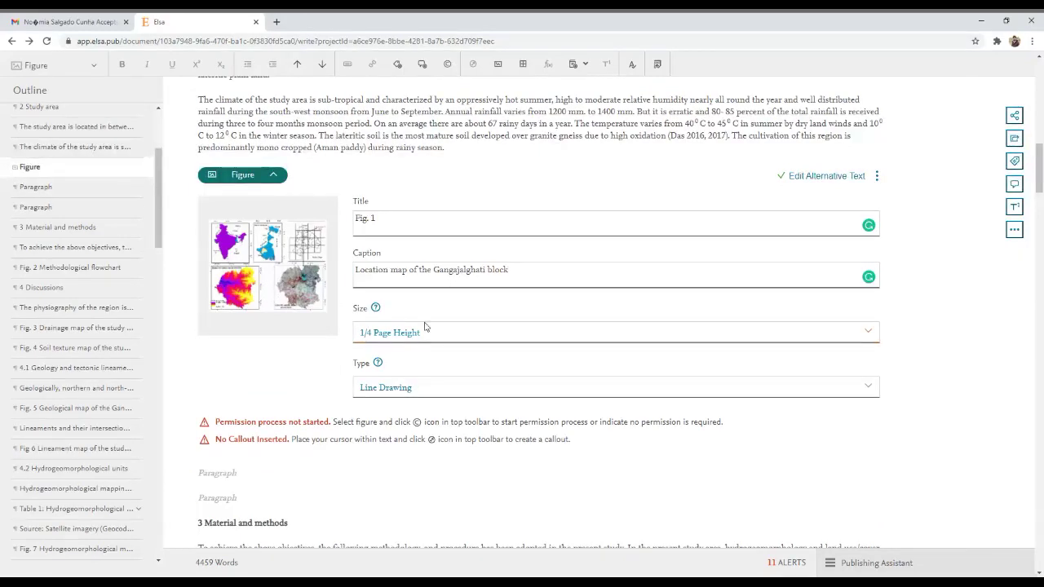
Set the Fig. 1 figure's permission source type to "No permission or credit line required" and save it
click(388, 216)
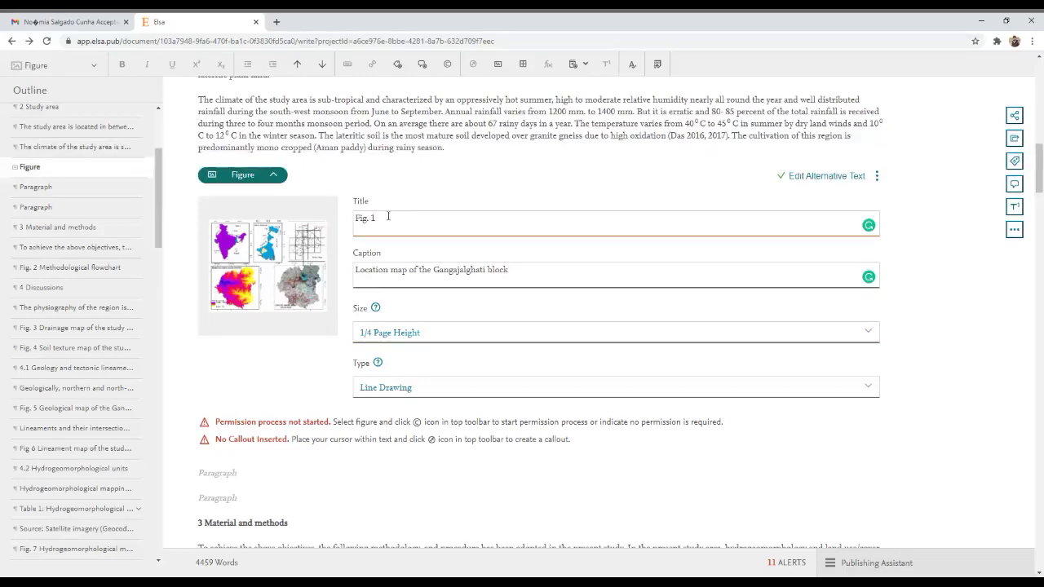
click(447, 65)
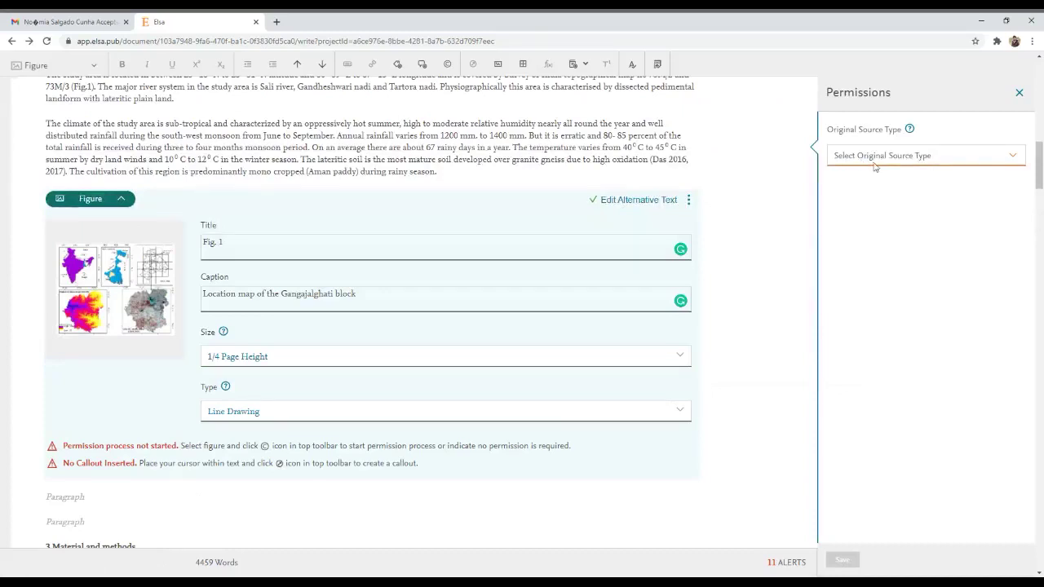
click(1014, 157)
click(701, 232)
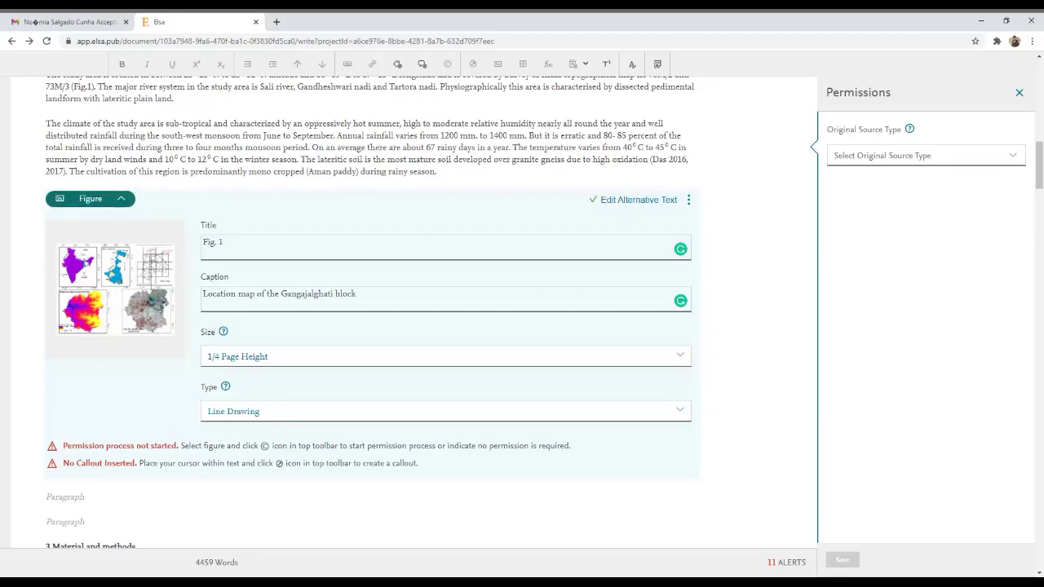
click(857, 181)
click(844, 562)
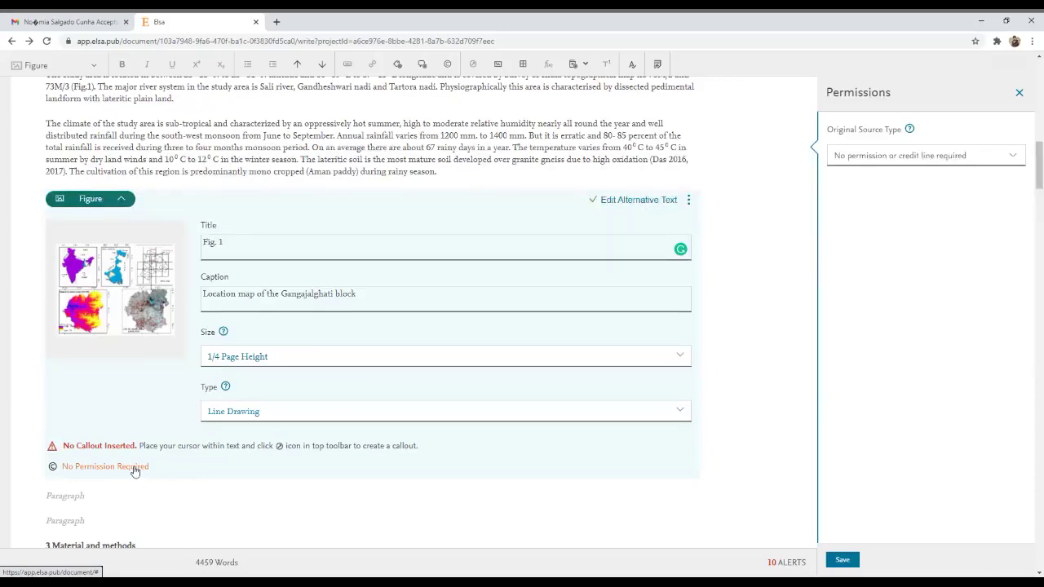
Switch the original source type to "Journal article or other periodical" and examine its permission and source information fields
click(1015, 159)
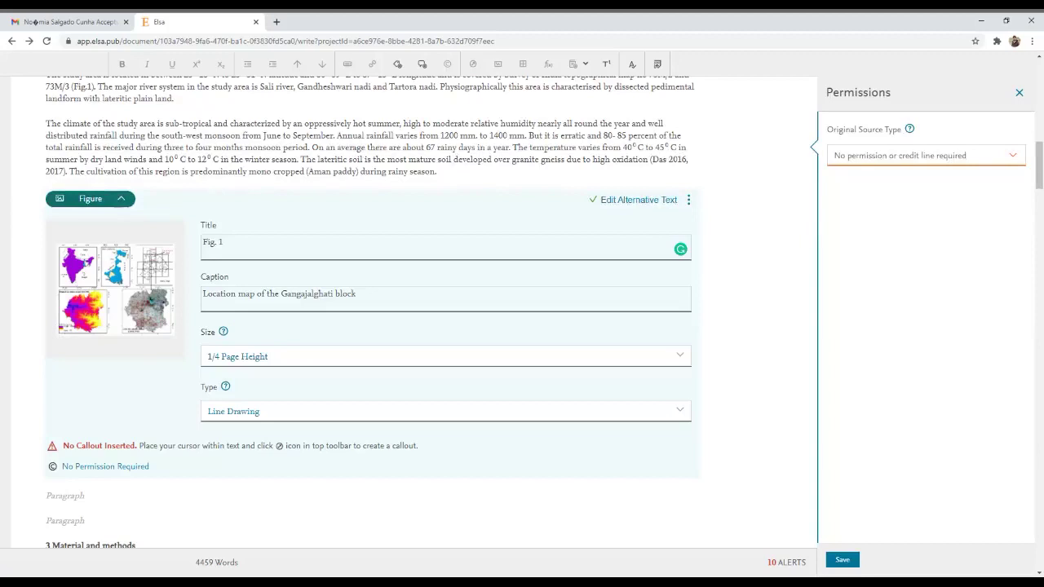
click(914, 188)
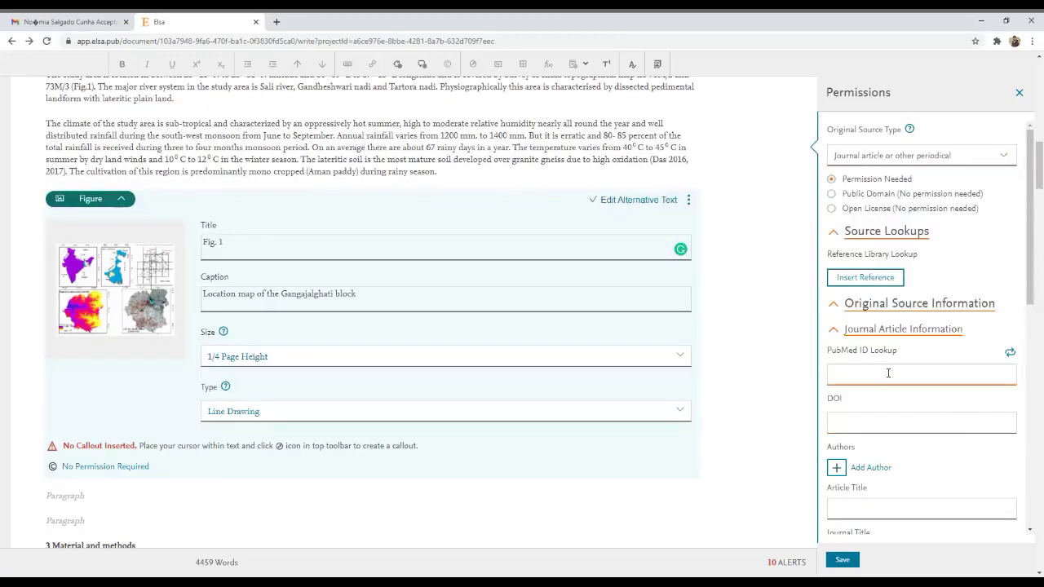
scroll(888, 373, down, 1)
scroll(888, 373, down, 1)
click(859, 311)
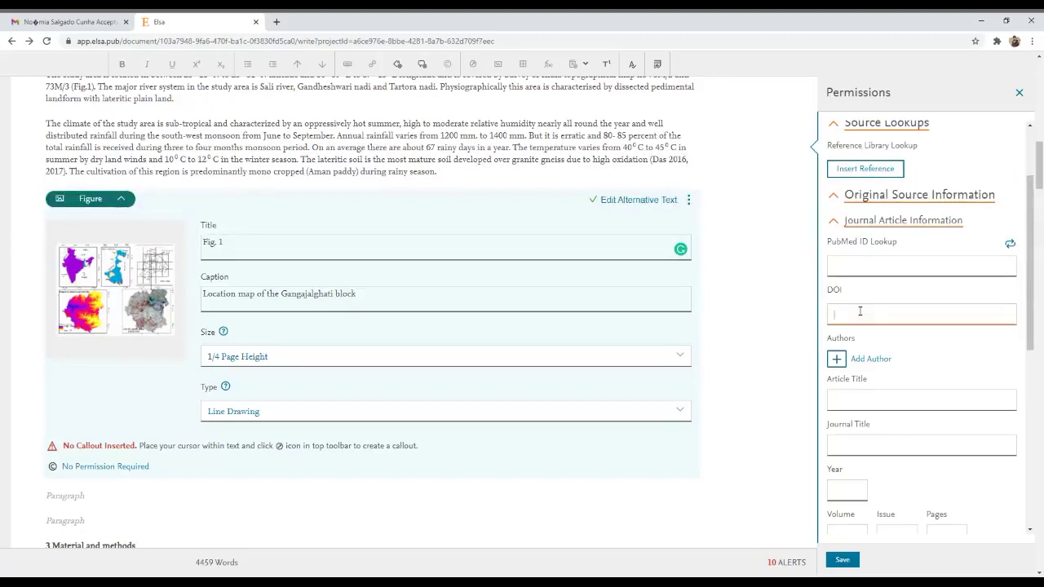
scroll(859, 311, down, 1)
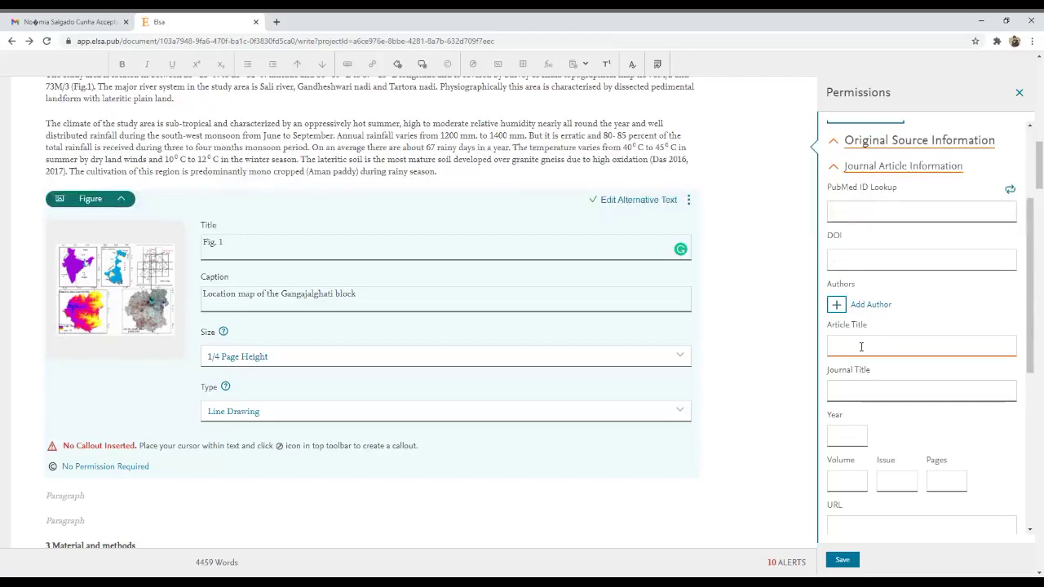
scroll(875, 394, down, 2)
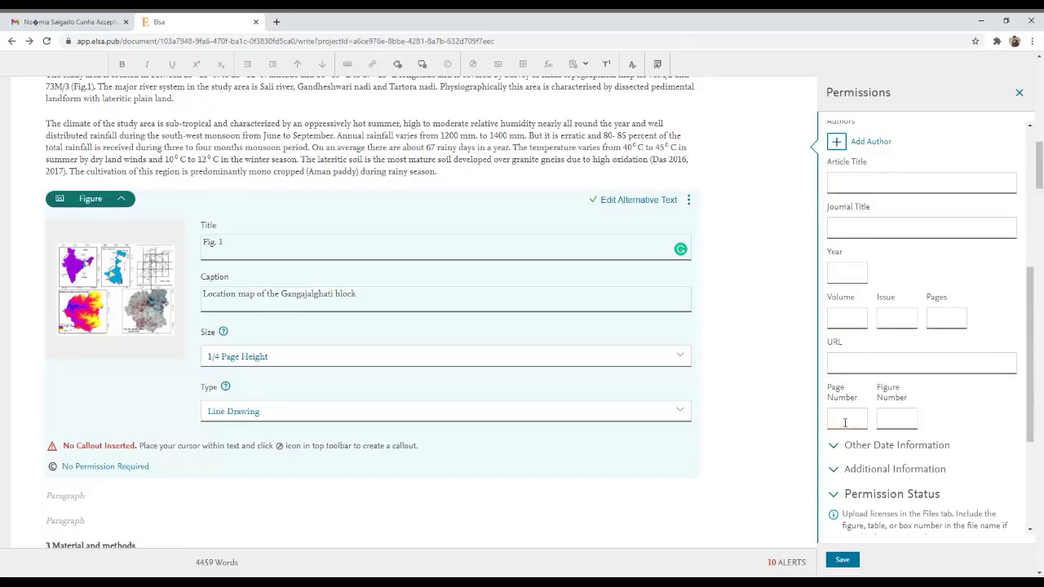
click(901, 423)
scroll(913, 288, up, 2)
scroll(978, 204, up, 2)
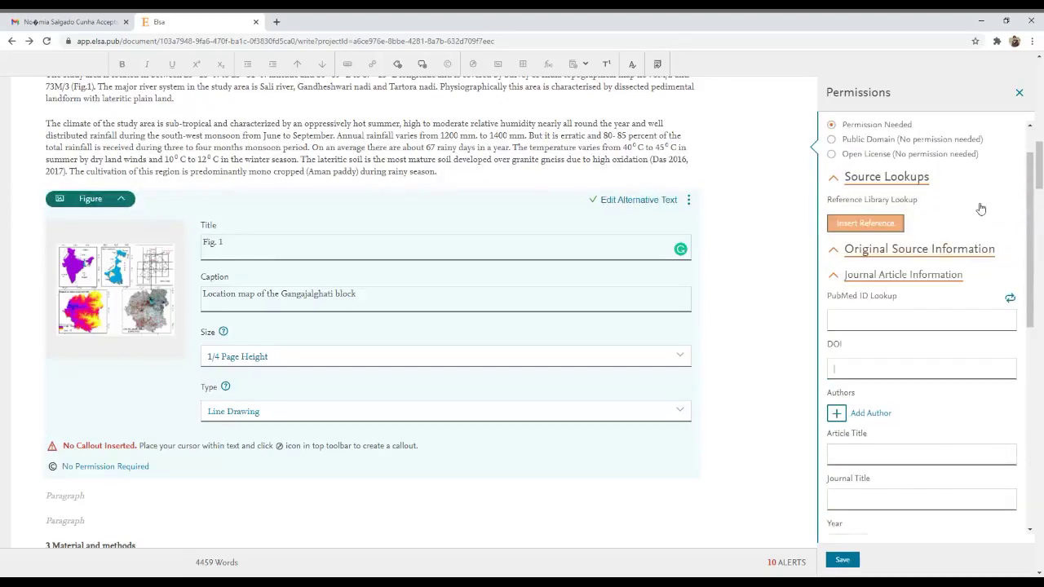
scroll(968, 225, up, 1)
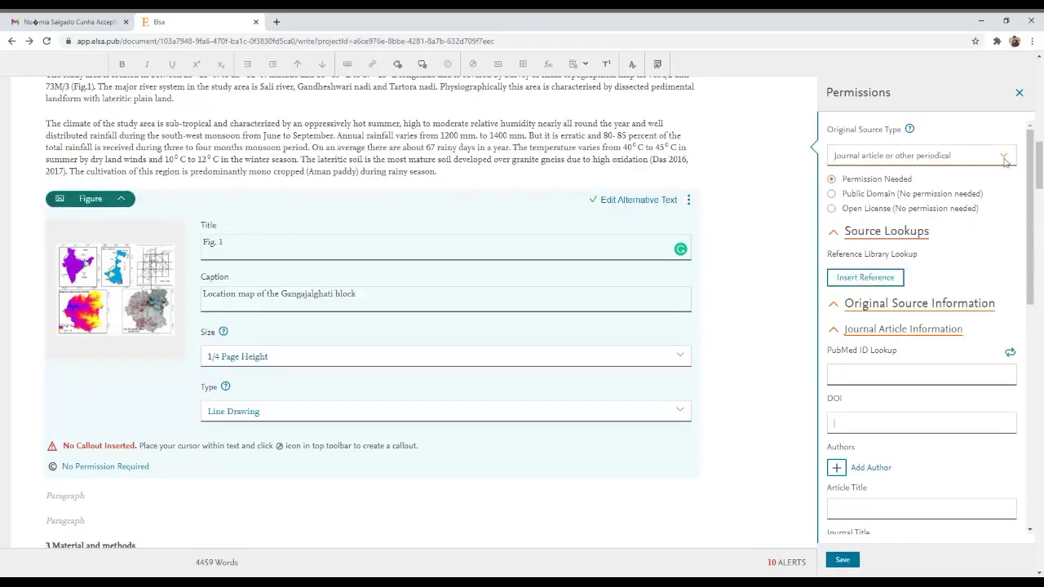
Switch the original source type to "Chapter" and examine its chapter, book, publisher and series fields
click(867, 200)
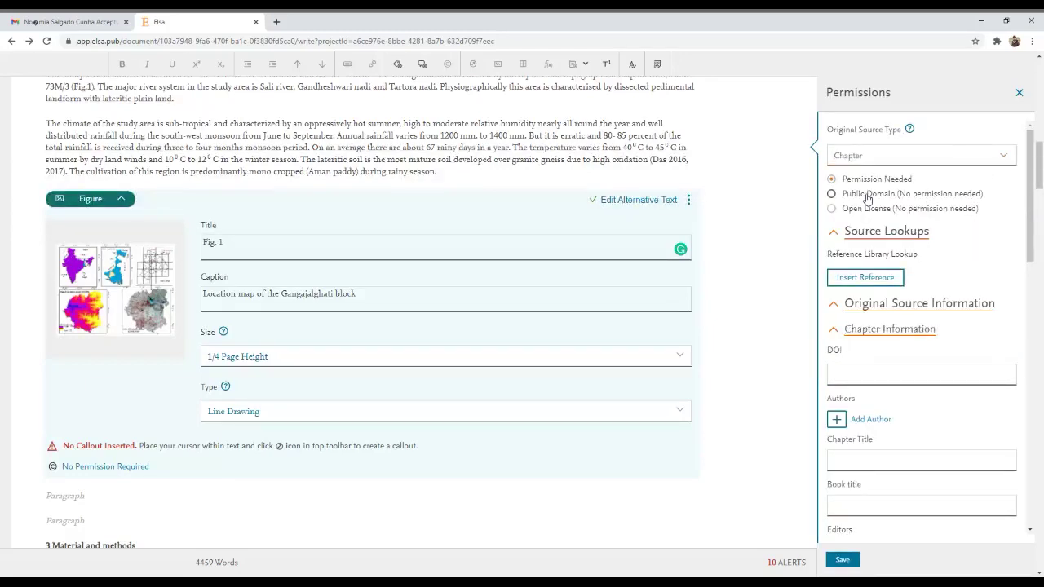
scroll(893, 366, down, 2)
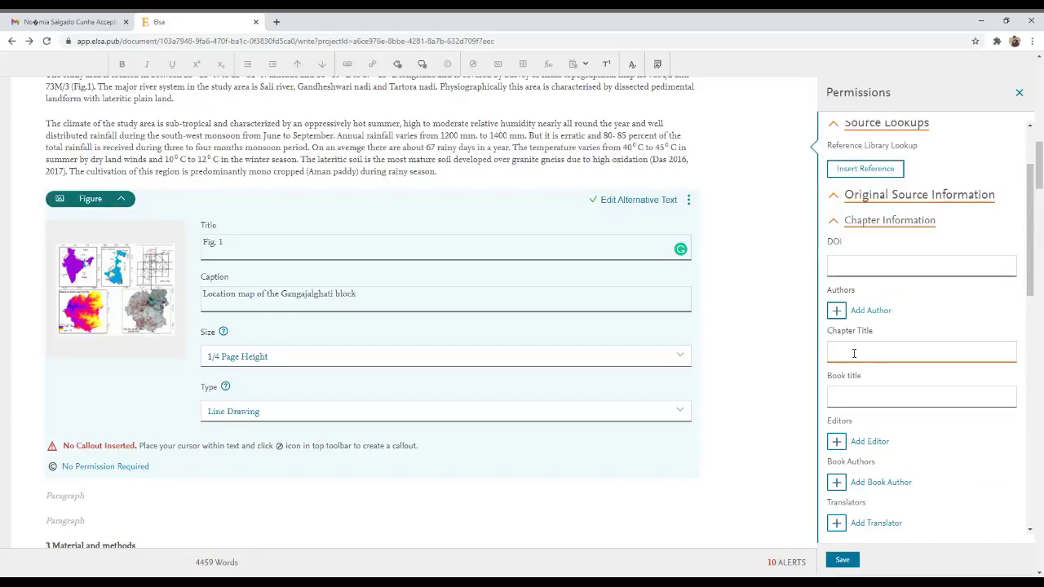
click(891, 394)
scroll(891, 394, down, 2)
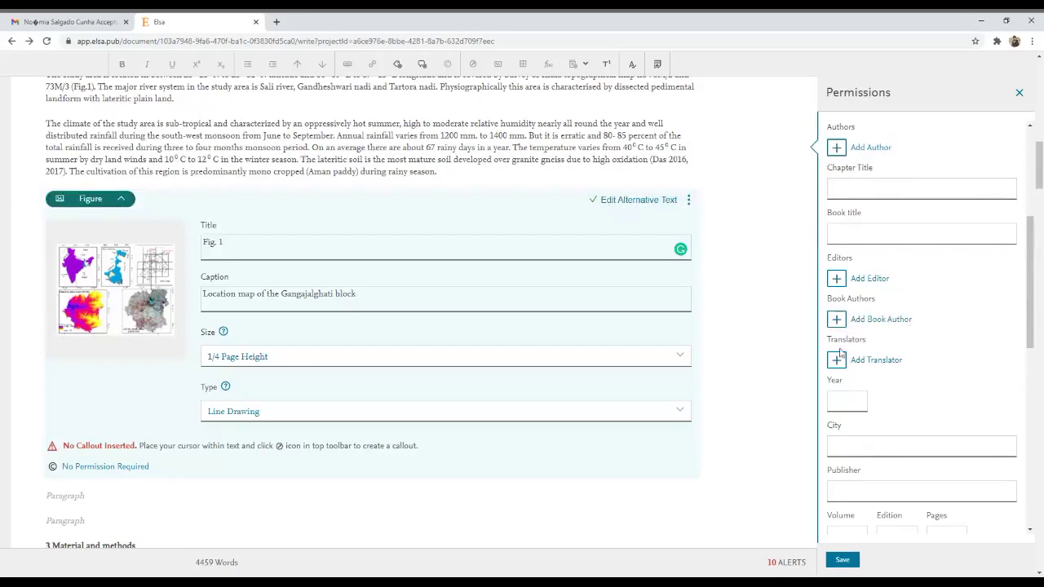
click(868, 450)
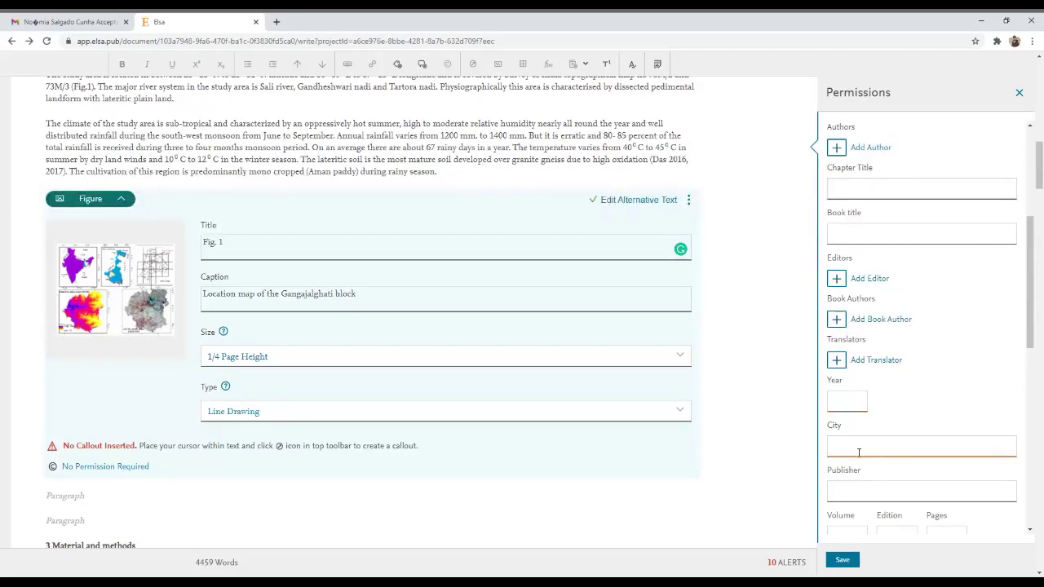
scroll(860, 450, down, 2)
click(845, 379)
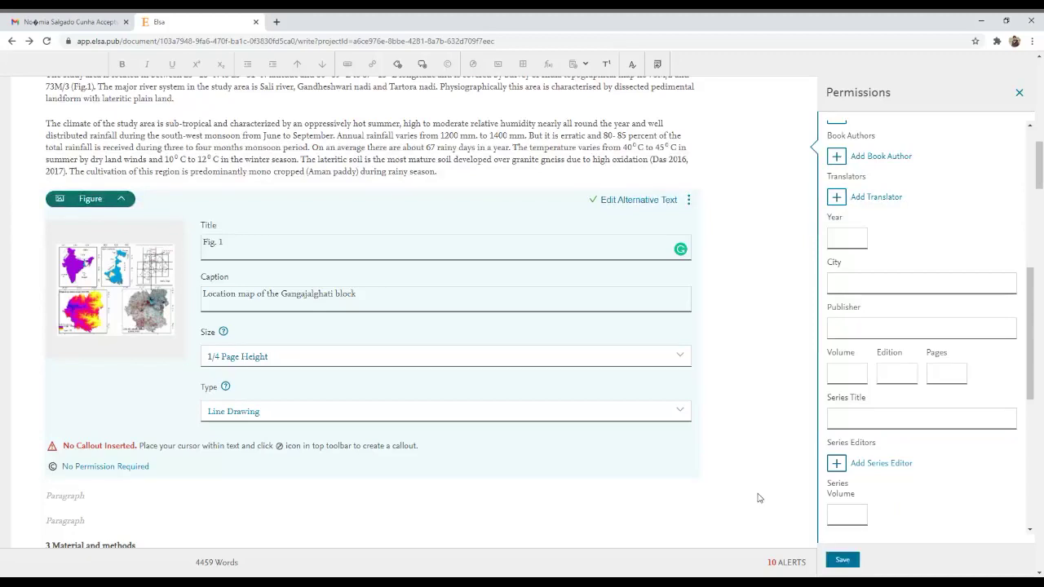
scroll(752, 496, up, 1)
scroll(1040, 145, up, 1)
scroll(1003, 163, up, 5)
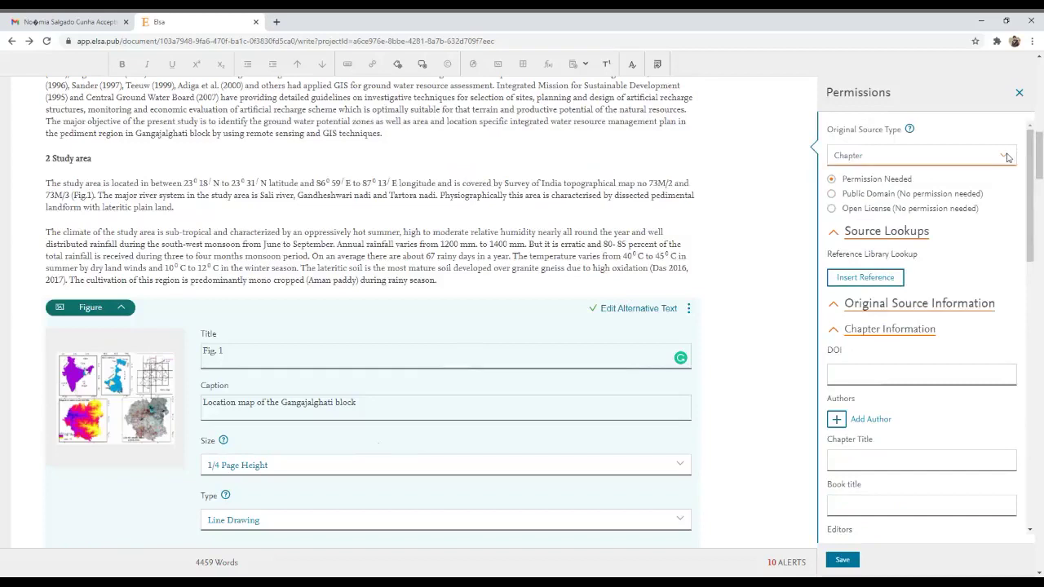
Return the figure's original source type to "No permission or credit line required" and save the permission
click(896, 176)
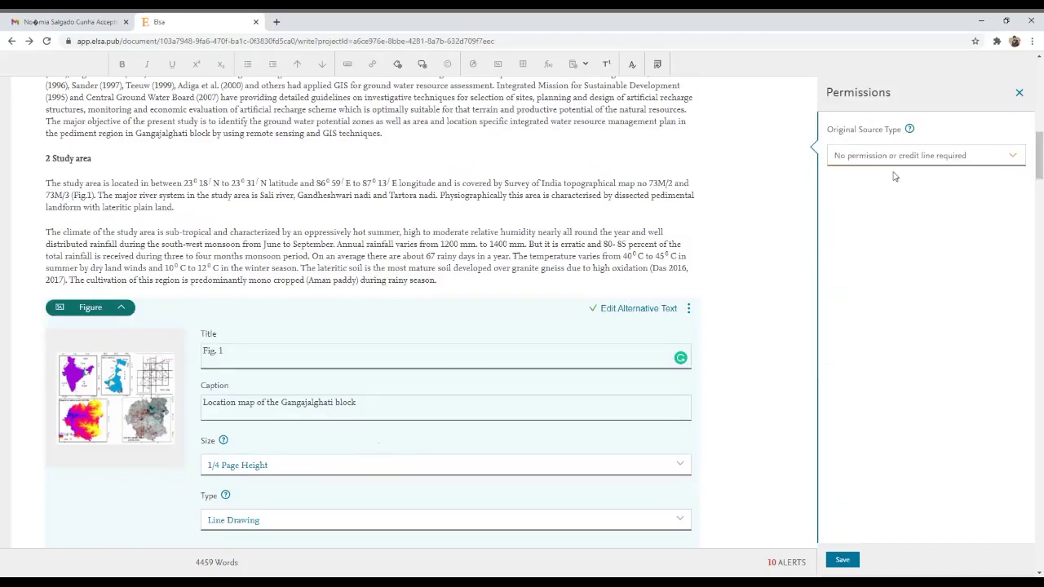
click(843, 561)
Insert a figure callout linked to the Fig. 1 location map at the end of the climate paragraph under 2 Study area
scroll(349, 407, down, 2)
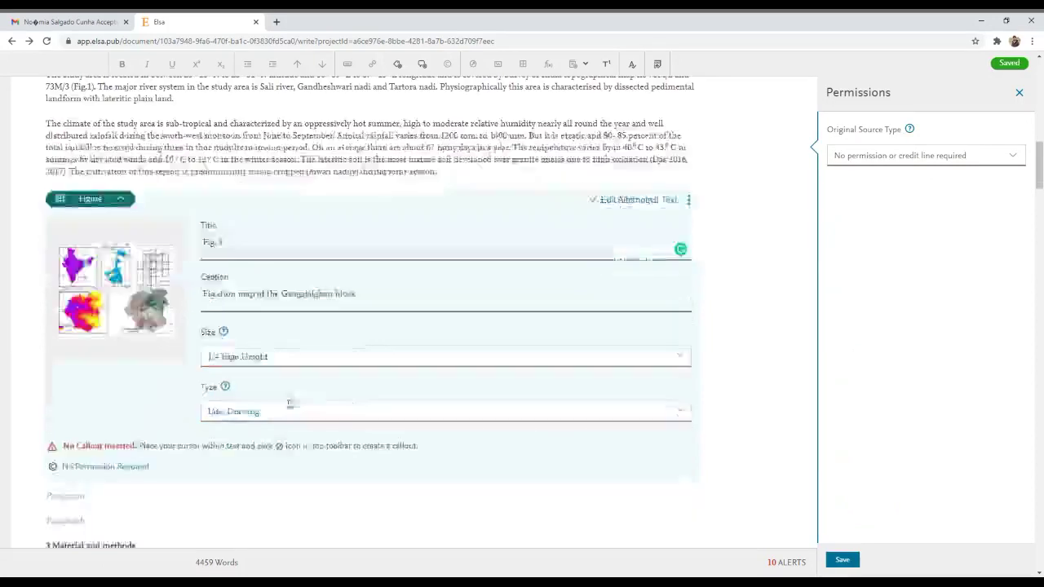
scroll(133, 410, up, 1)
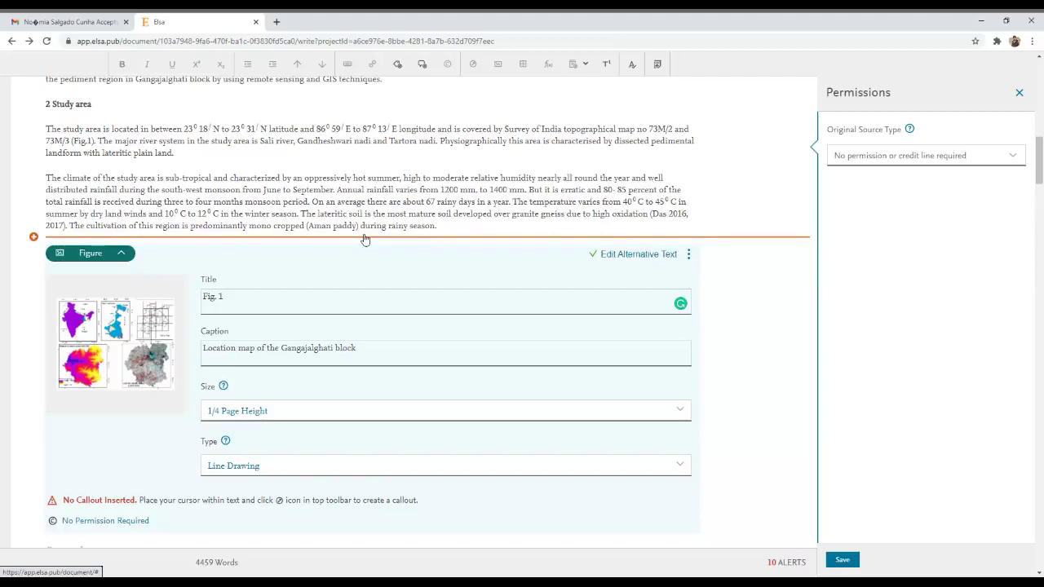
click(442, 226)
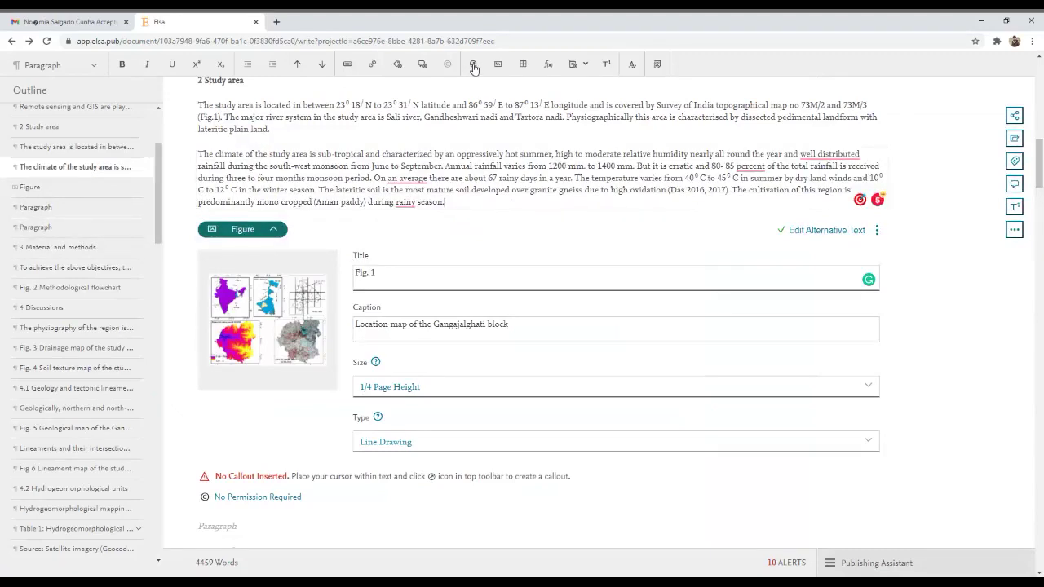
click(473, 67)
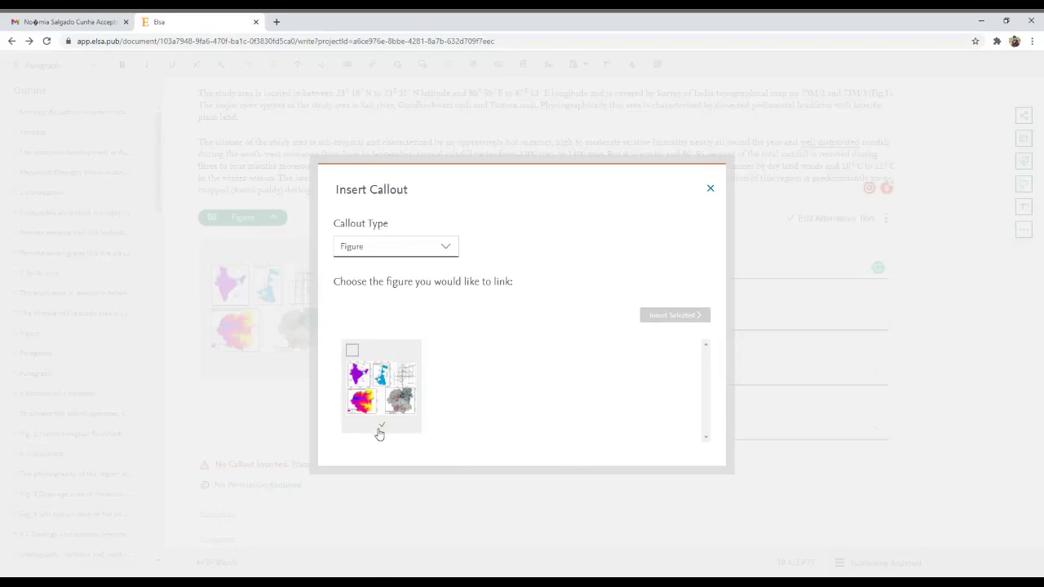
click(353, 350)
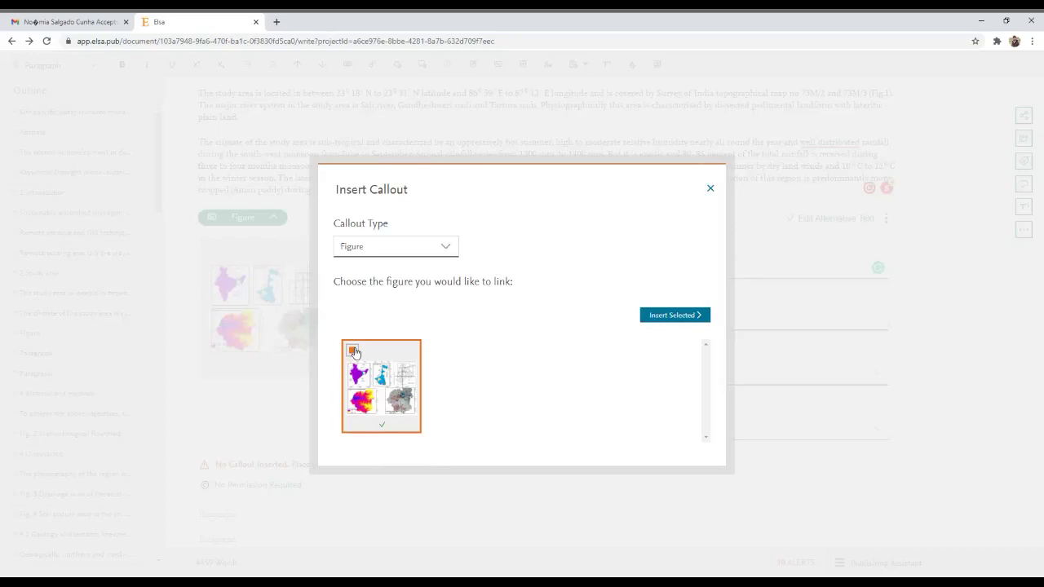
click(664, 317)
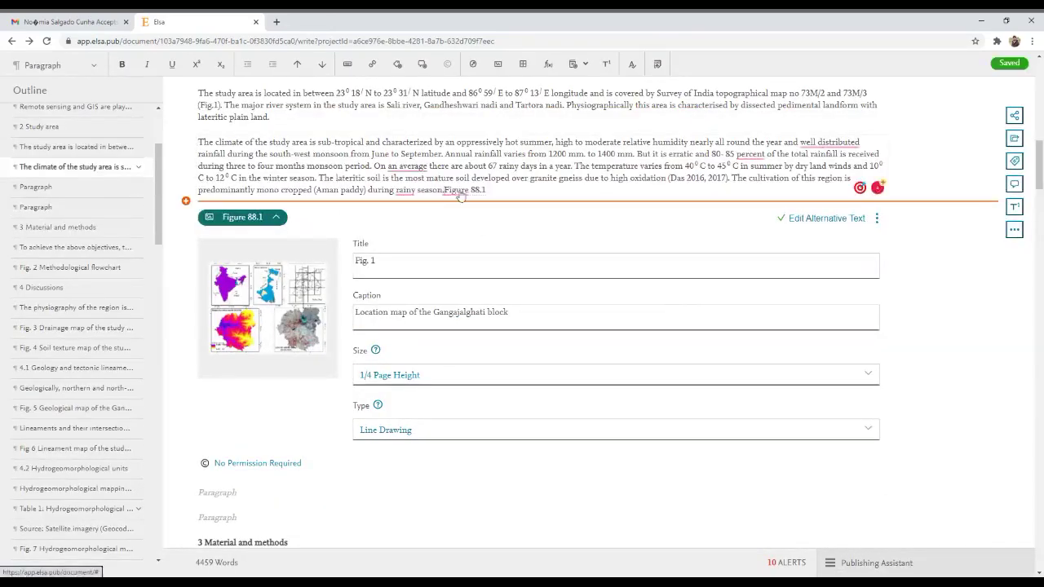
mouse_move(453, 195)
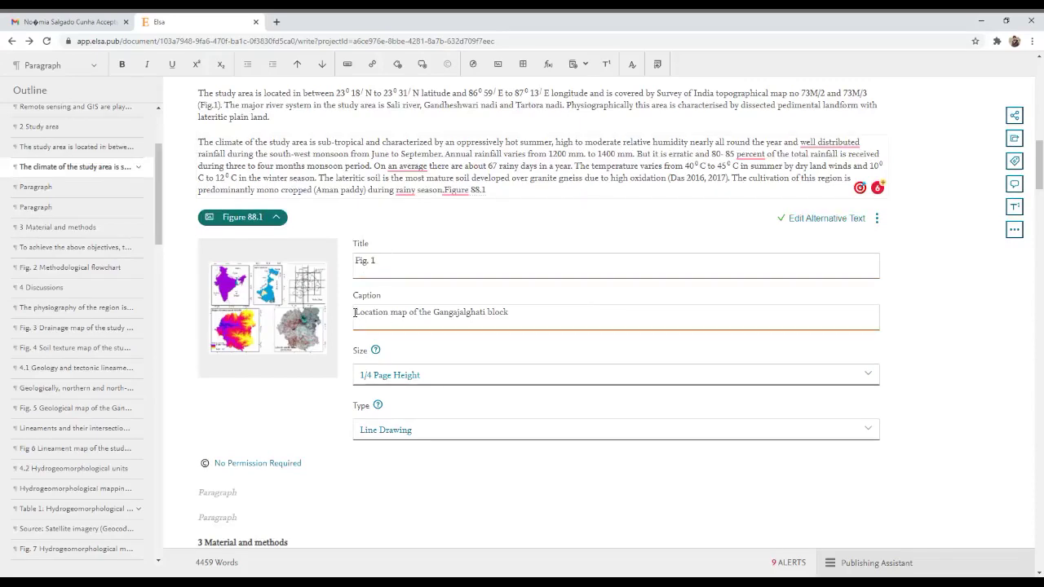
Delete the two empty paragraphs between the Fig. 1 figure and the 3 Material and methods heading
scroll(533, 312, down, 1)
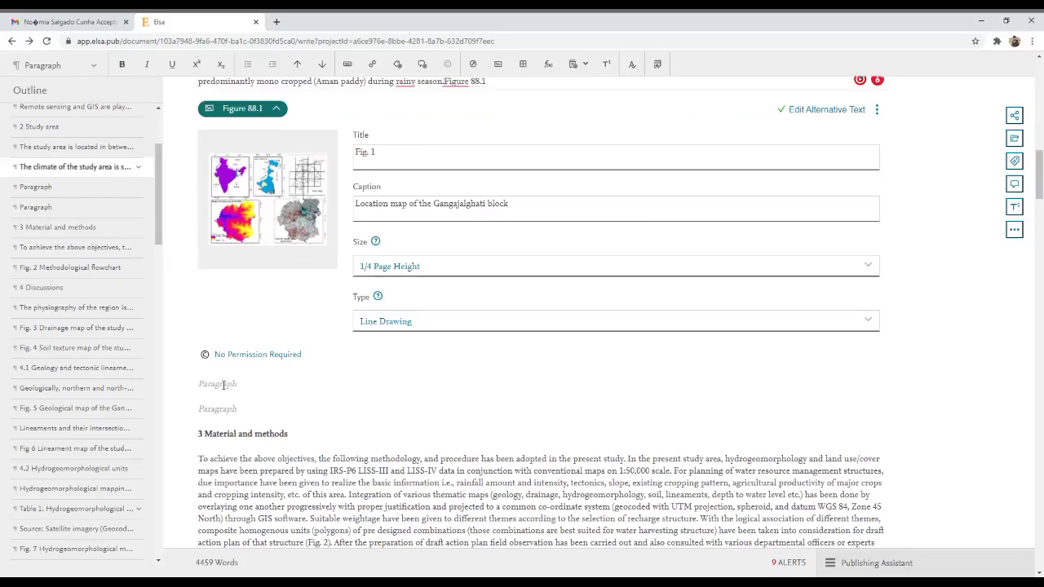
click(249, 384)
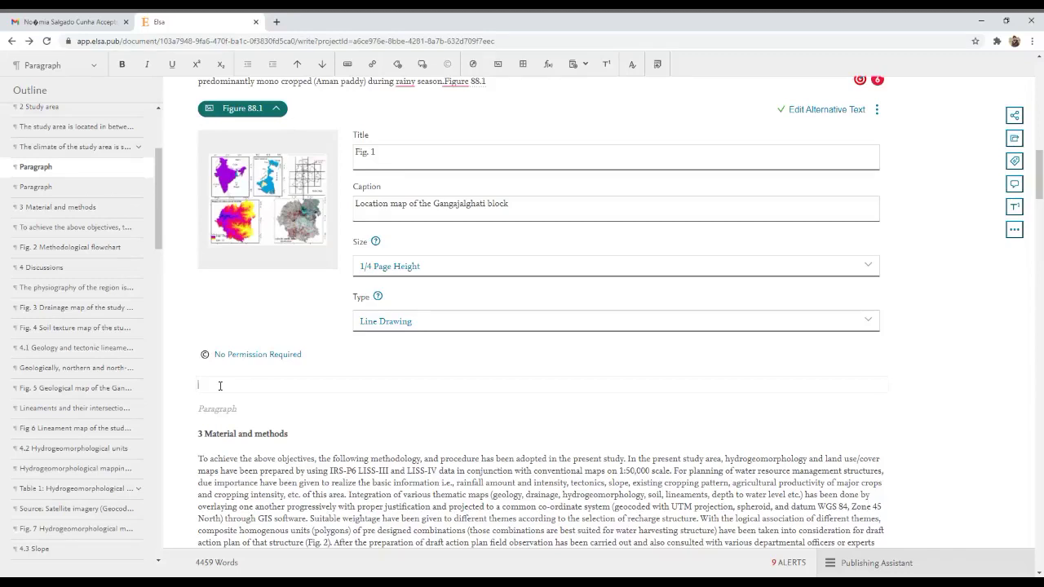
key(BackSpace)
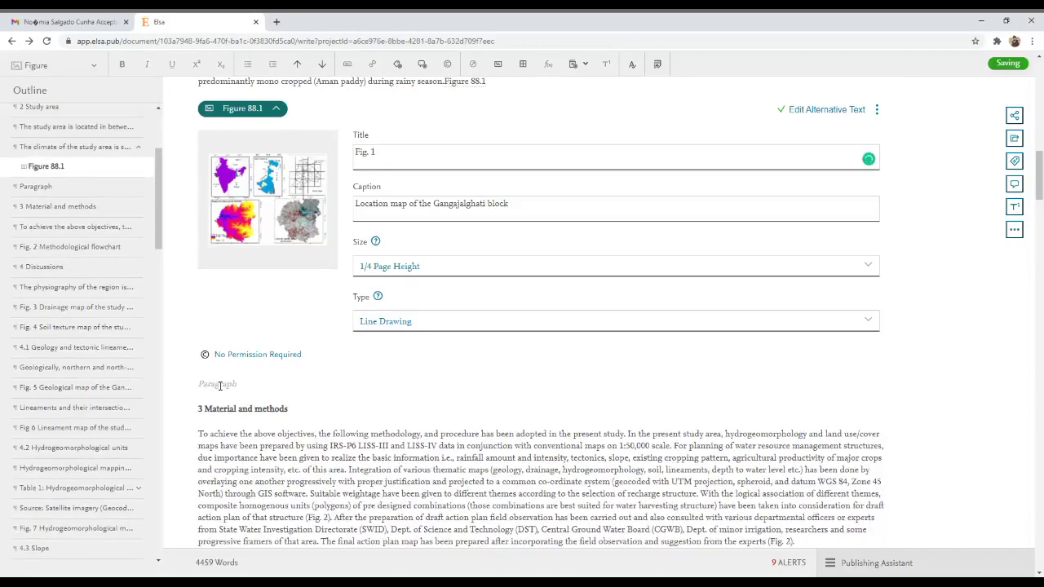
click(220, 385)
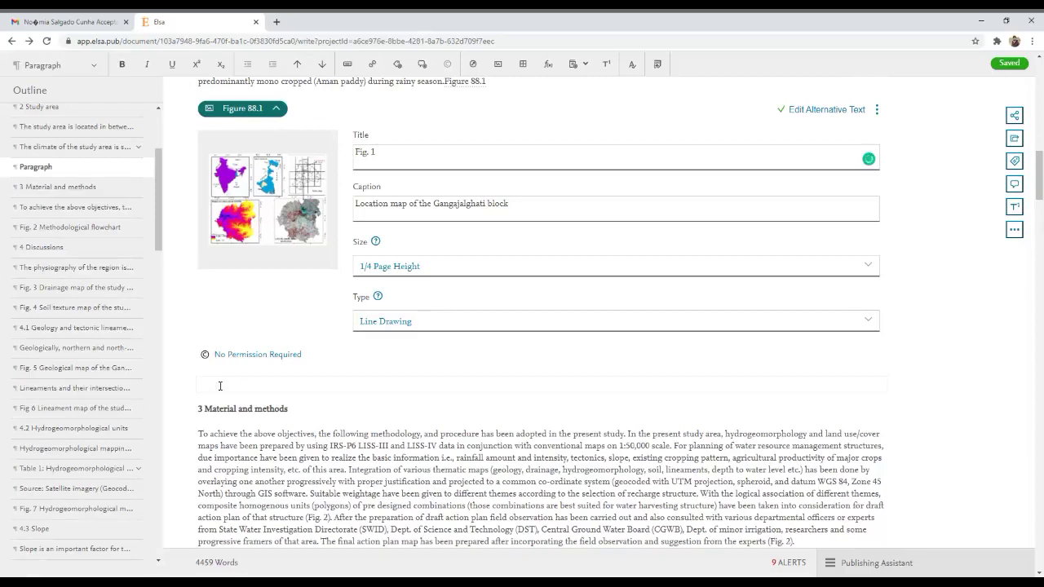
key(BackSpace)
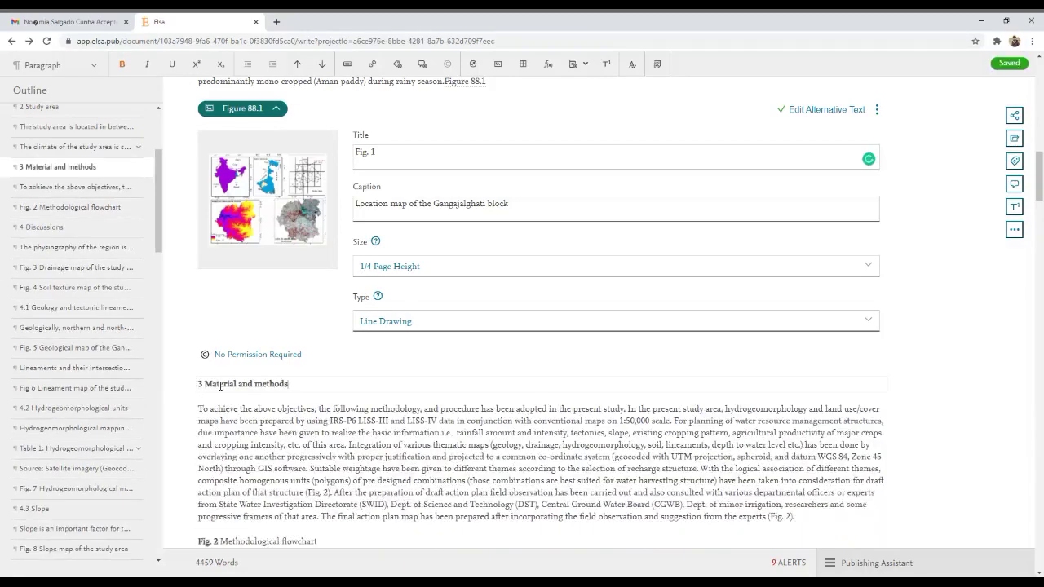
Enter "Showing water table of Gangajalghati block" as the caption of Word Table 1 under 4.2 Hydrogeomorphological units
mouse_move(369, 375)
scroll(270, 289, down, 12)
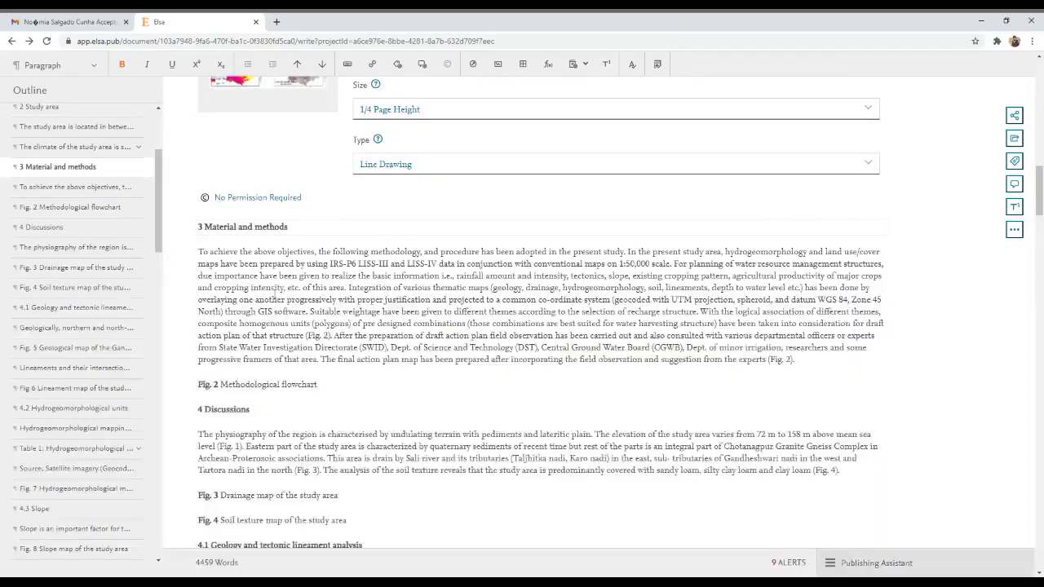
click(203, 228)
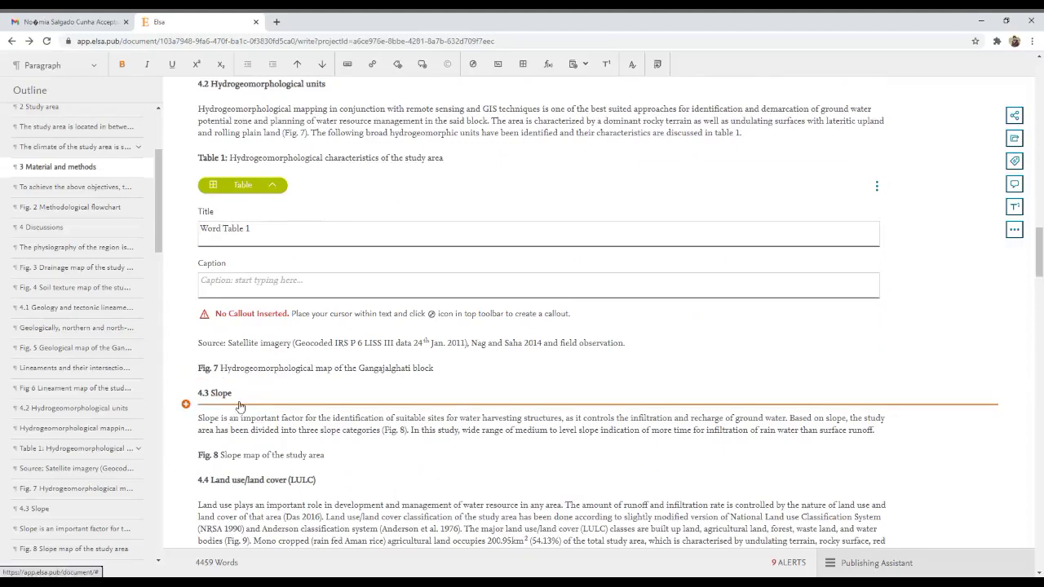
click(215, 284)
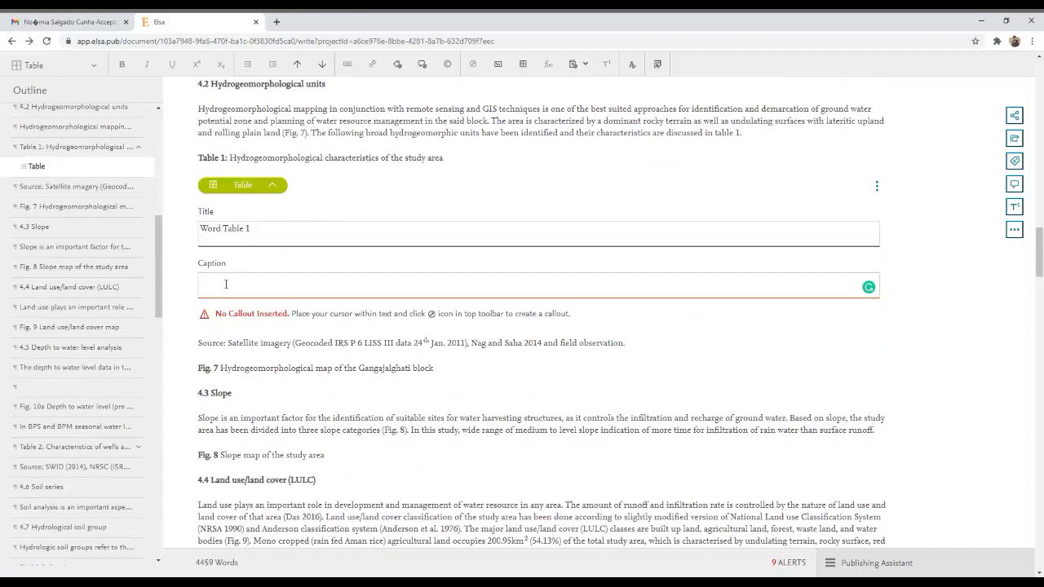
text(Showinf)
key(BackSpace)
text(g water)
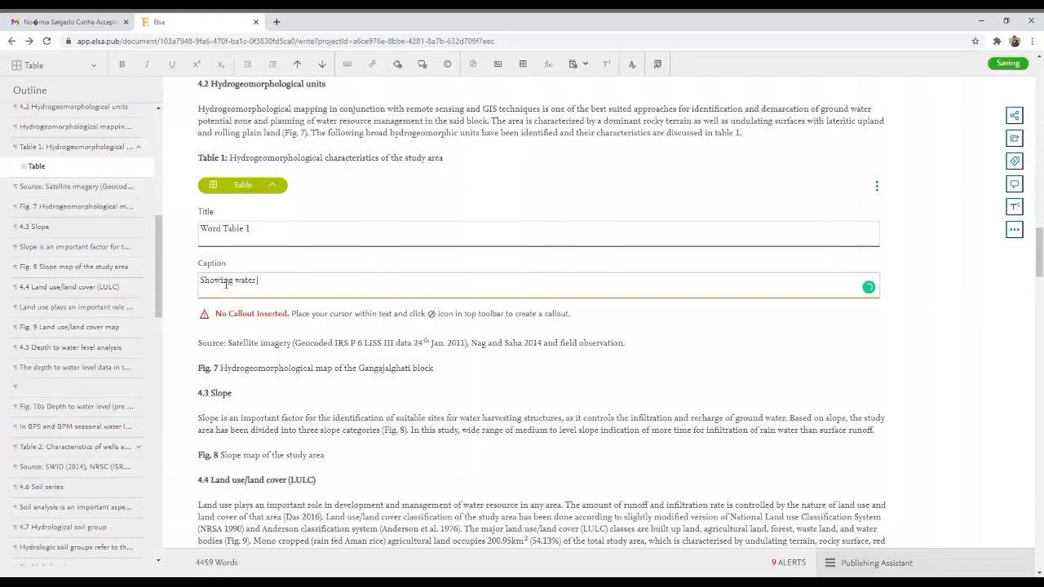
text( table)
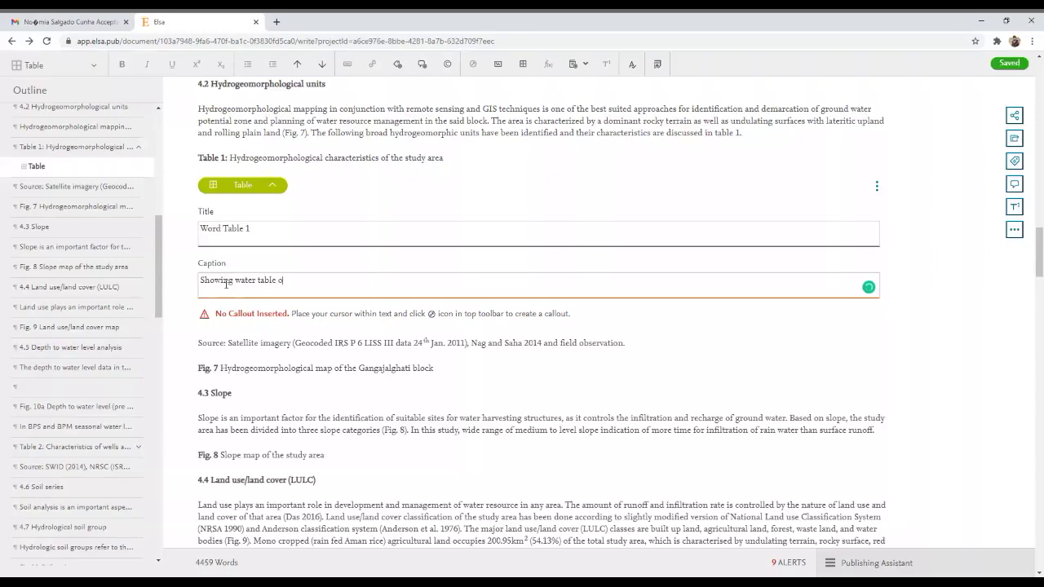
text( of Ganj)
key(BackSpace)
text(gajalghati block)
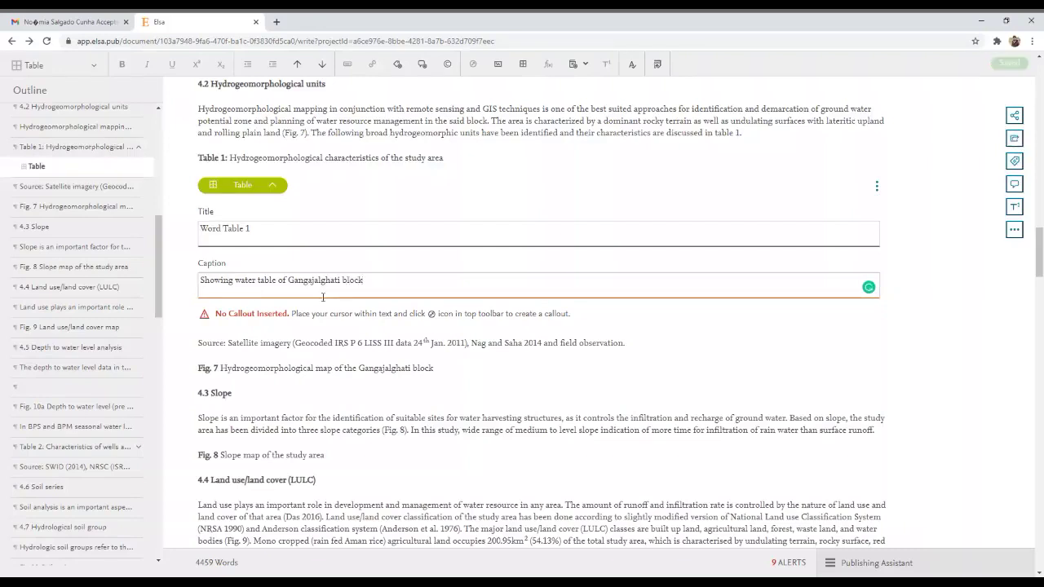
Remove the plain-text "table 1" reference from the end of the paragraph under 4.2 Hydrogeomorphological units, leaving its closing period
scroll(323, 297, up, 1)
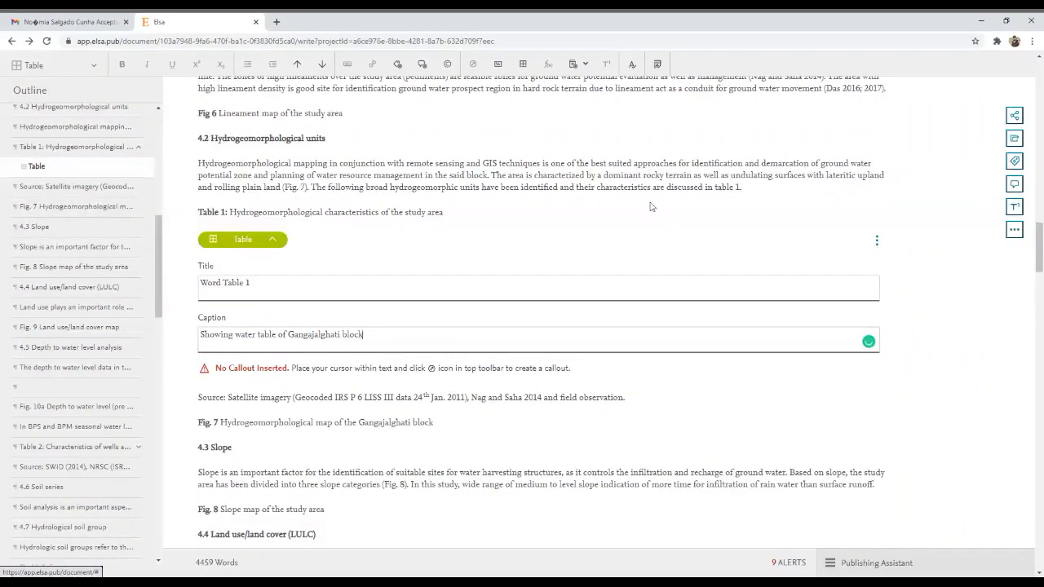
click(738, 187)
key(BackSpace)
key(BackSpace)
key(BackSpace)
key(BackSpace)
key(BackSpace)
key(BackSpace)
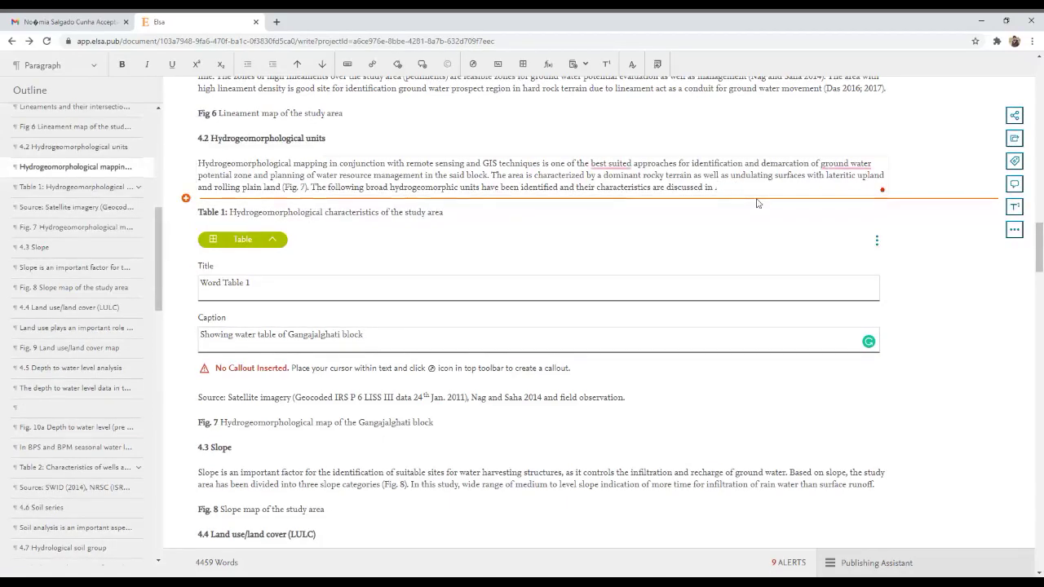
text(.)
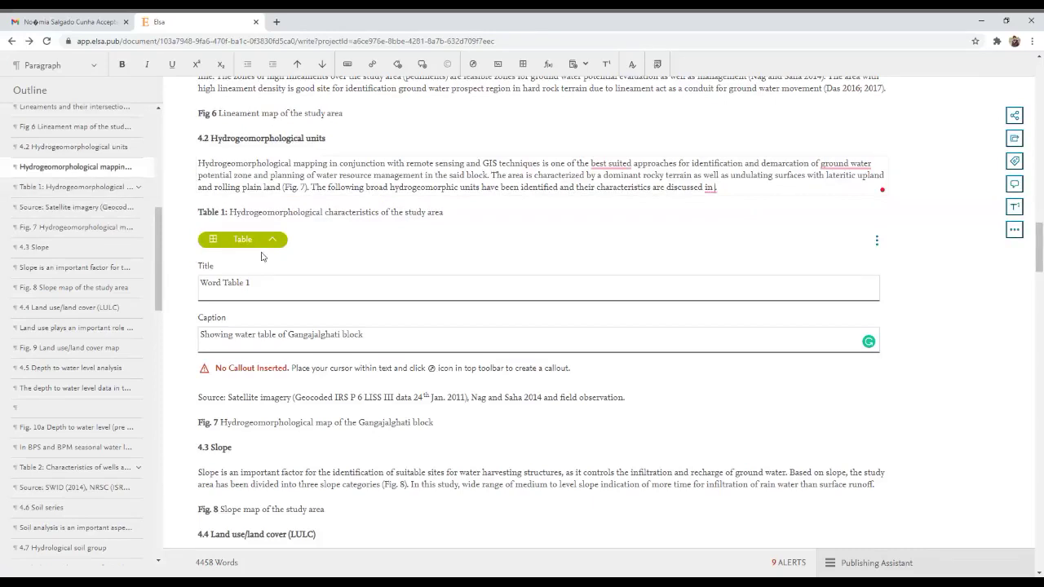
Insert a table callout linked to Word Table 1 at the end of the 4.2 Hydrogeomorphological units paragraph
scroll(313, 281, up, 1)
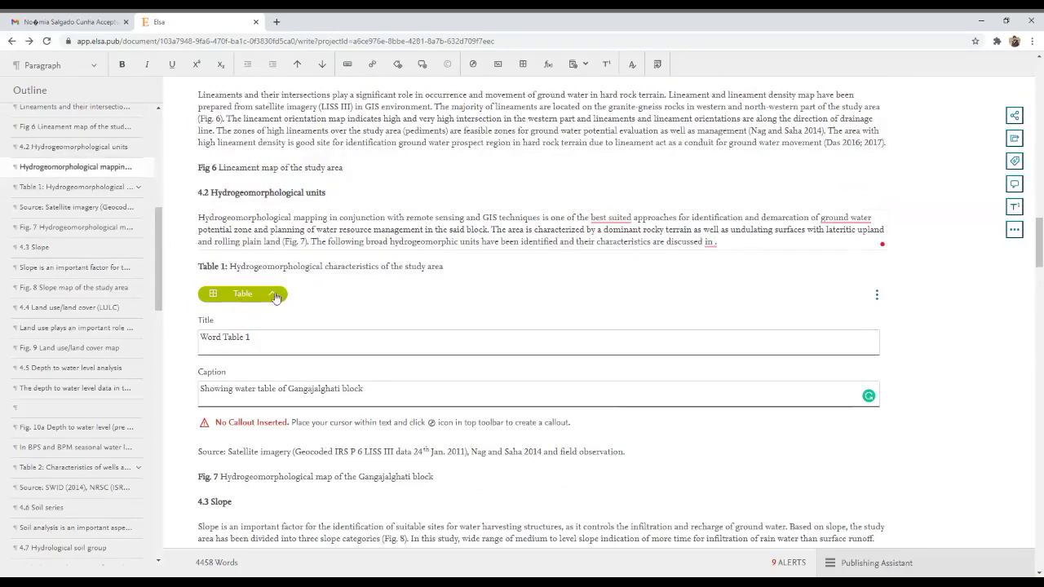
click(473, 65)
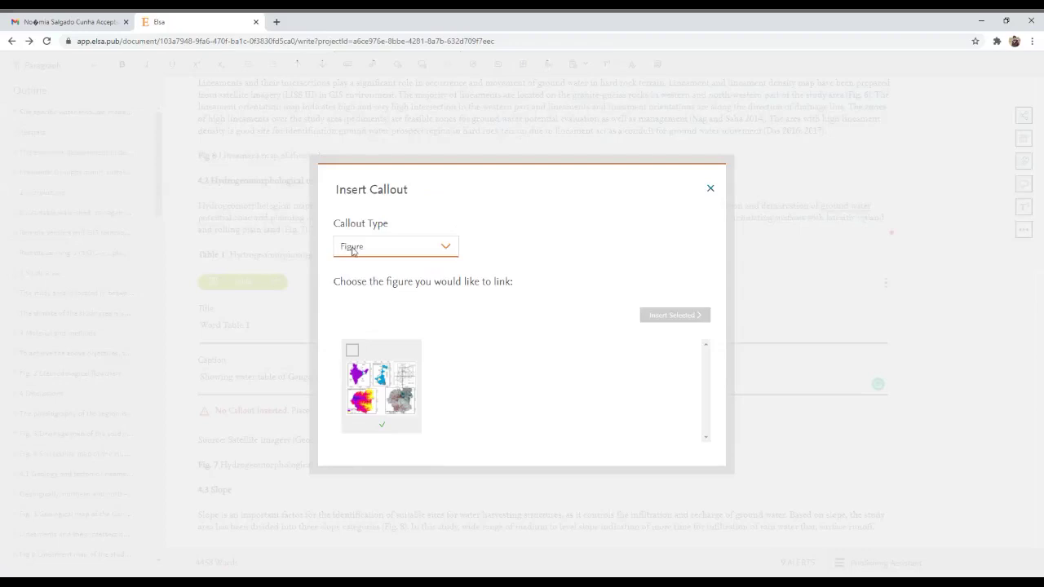
click(445, 247)
click(357, 277)
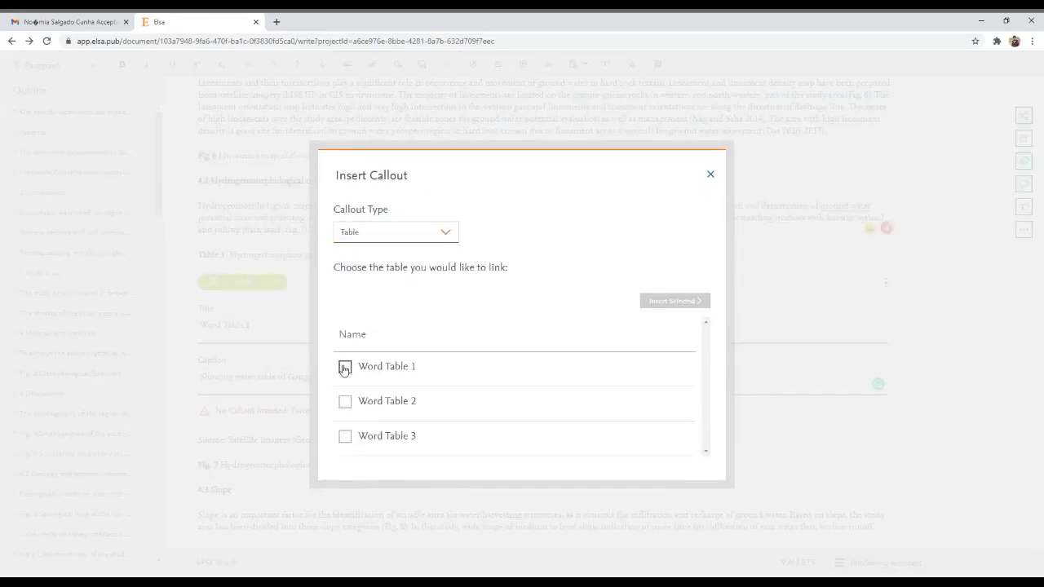
click(345, 369)
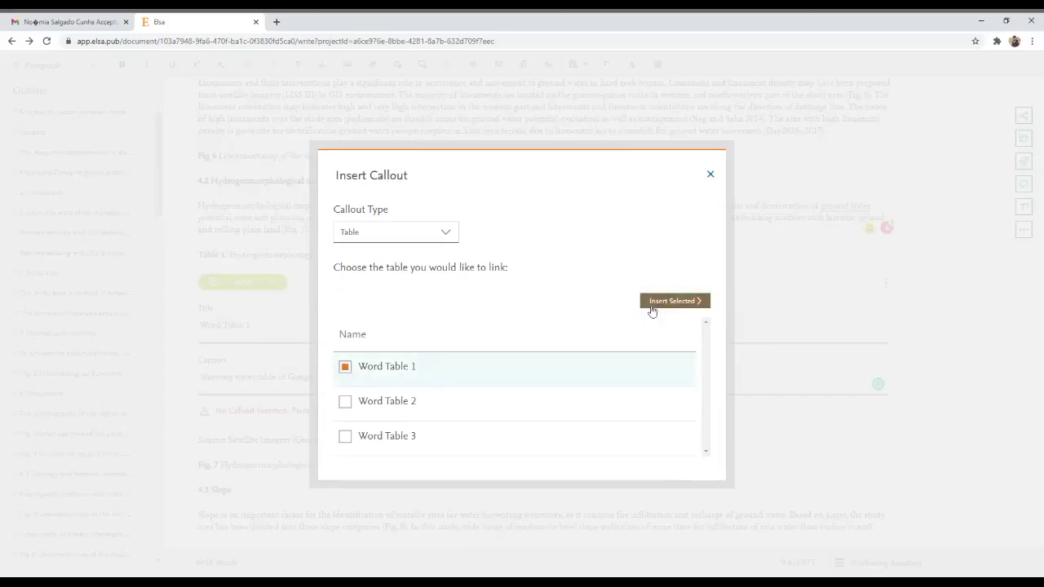
click(658, 302)
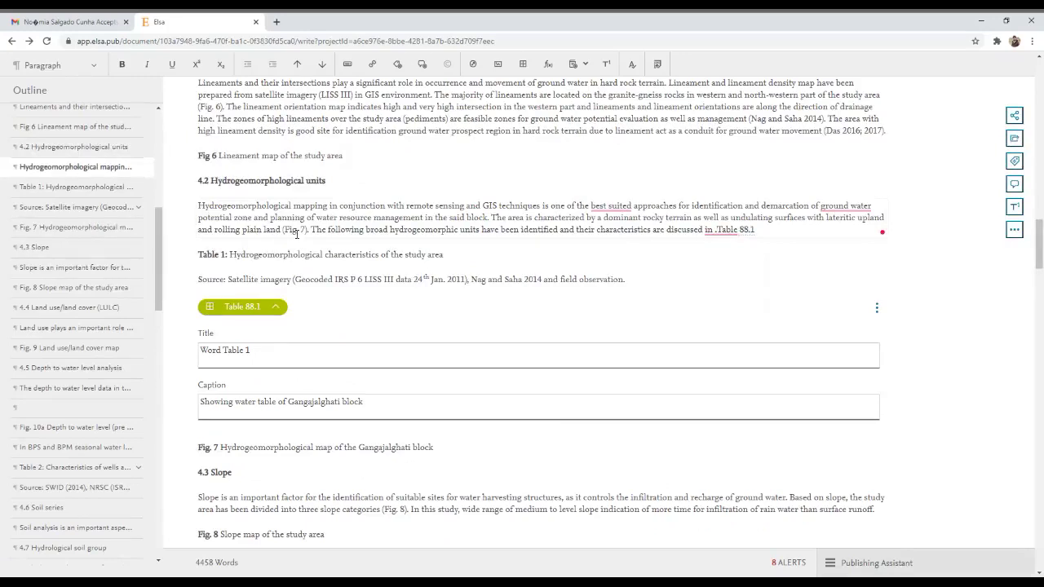
Remove the "(Fig. 7)" reference after "rolling plain land" in the 4.2 Hydrogeomorphological units paragraph
click(307, 229)
key(BackSpace)
key(BackSpace)
key(BackSpace)
key(BackSpace)
key(BackSpace)
key(BackSpace)
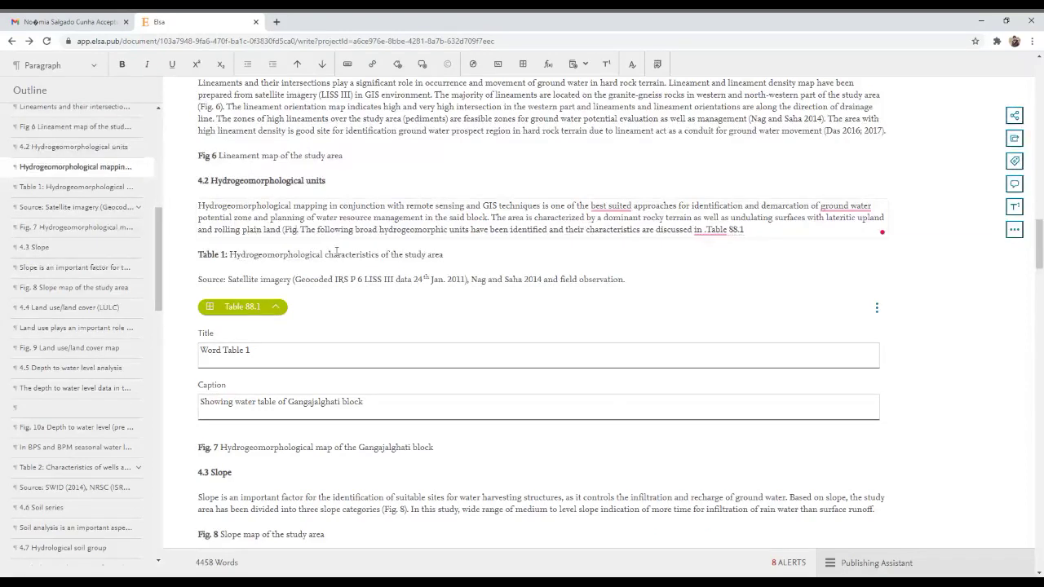
key(BackSpace)
key(BackSpace)
key(BackSpace)
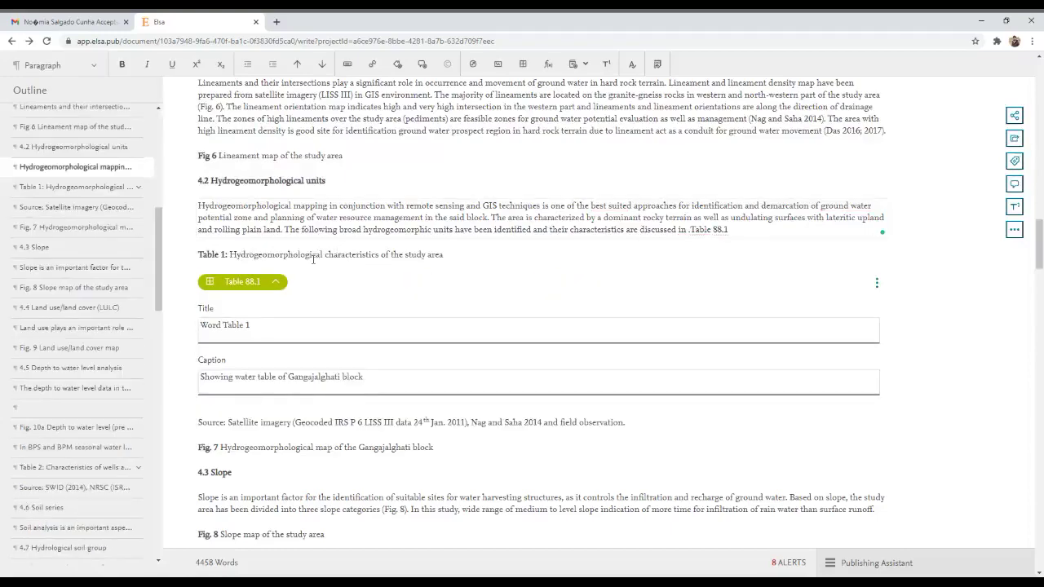
Review the chapter's figure, table and callouts across its sections, ending at the chapter title and abstract
scroll(326, 269, up, 10)
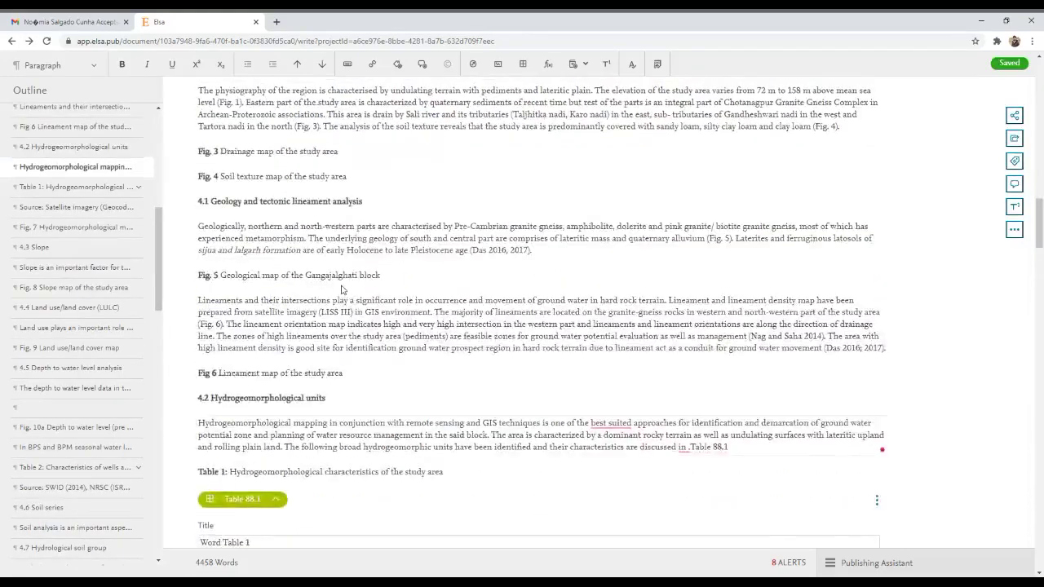
scroll(353, 292, up, 6)
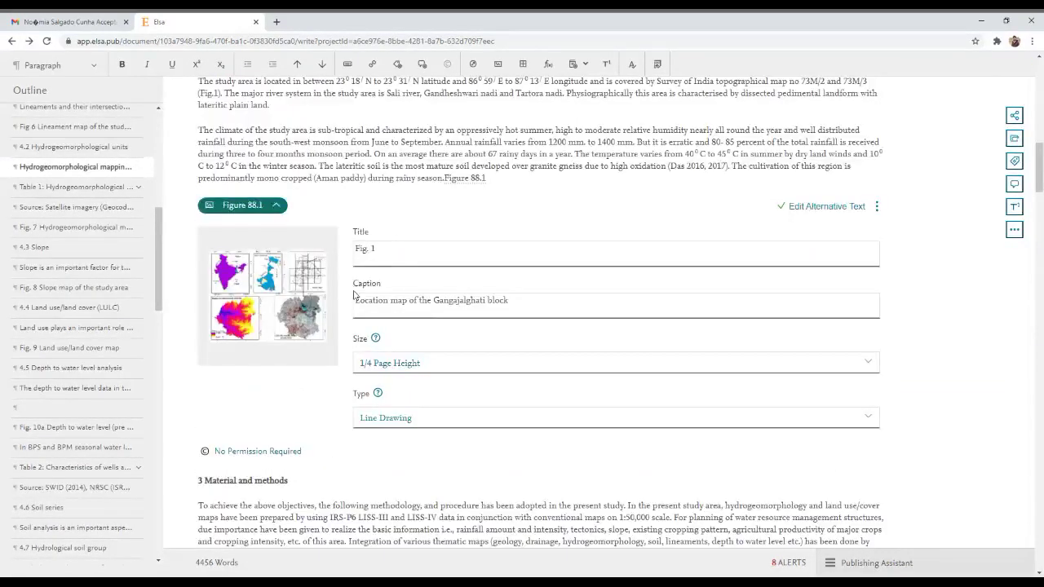
scroll(353, 295, down, 5)
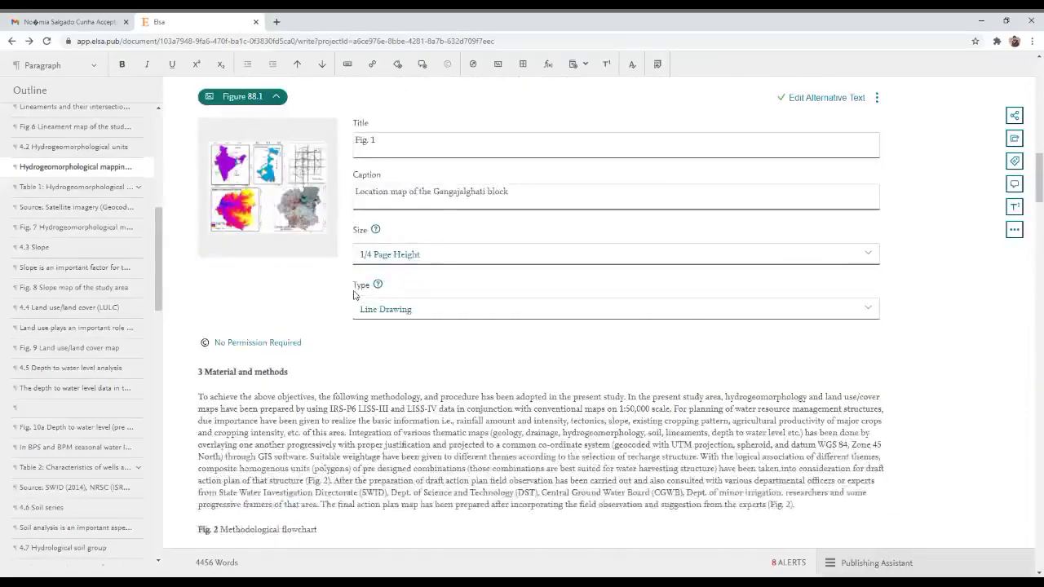
scroll(353, 296, down, 8)
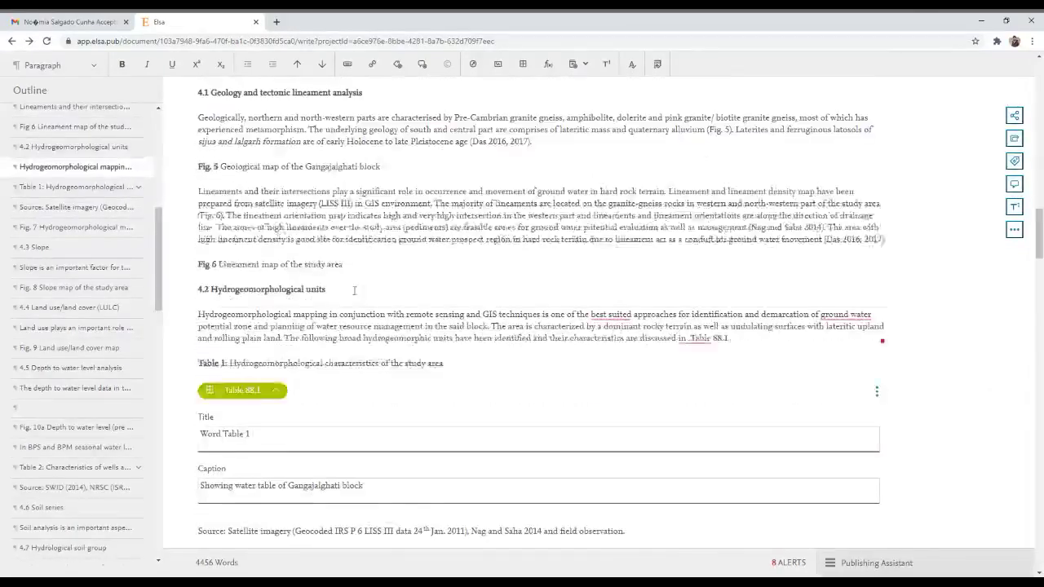
scroll(354, 291, down, 5)
scroll(354, 291, up, 3)
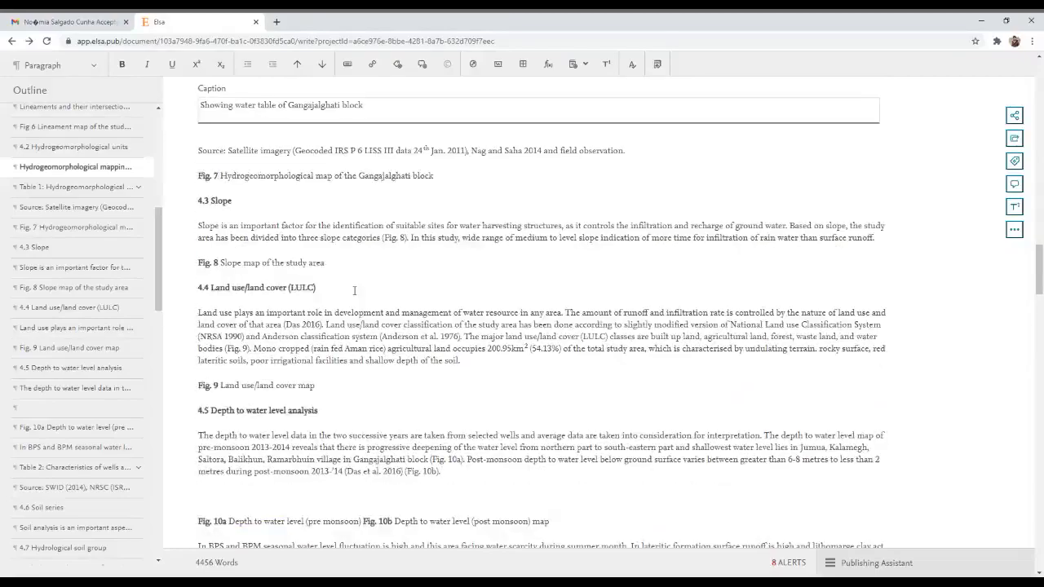
scroll(354, 291, up, 15)
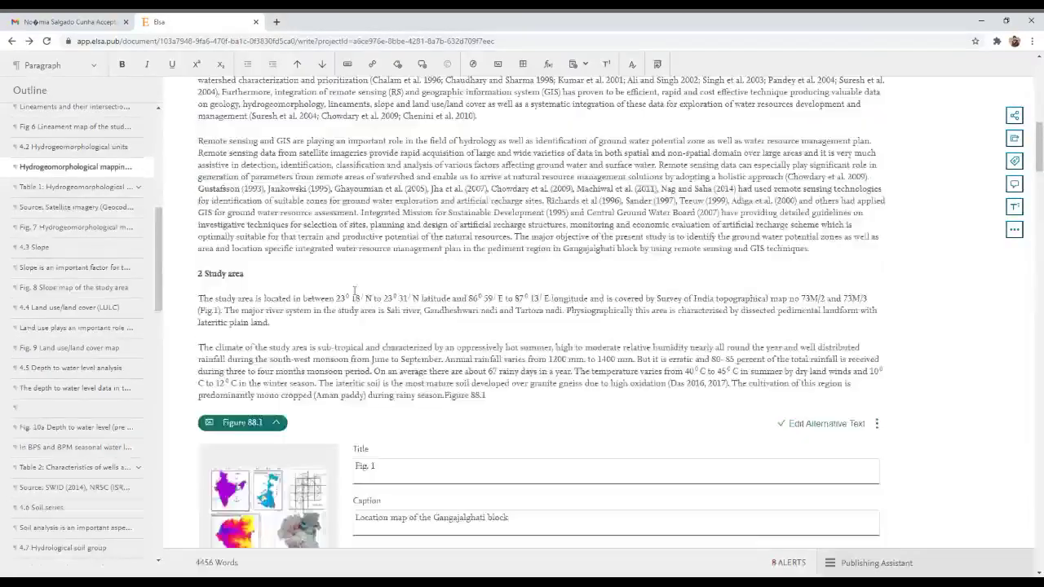
scroll(354, 291, up, 5)
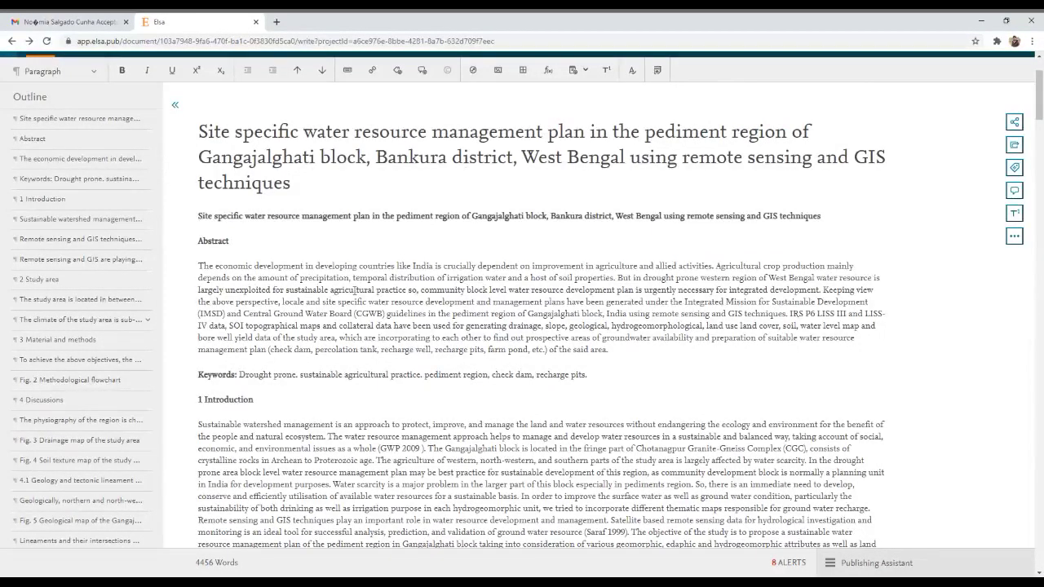
Delete the bold line repeating the chapter title above the Abstract
drag(200, 212, 878, 231)
key(BackSpace)
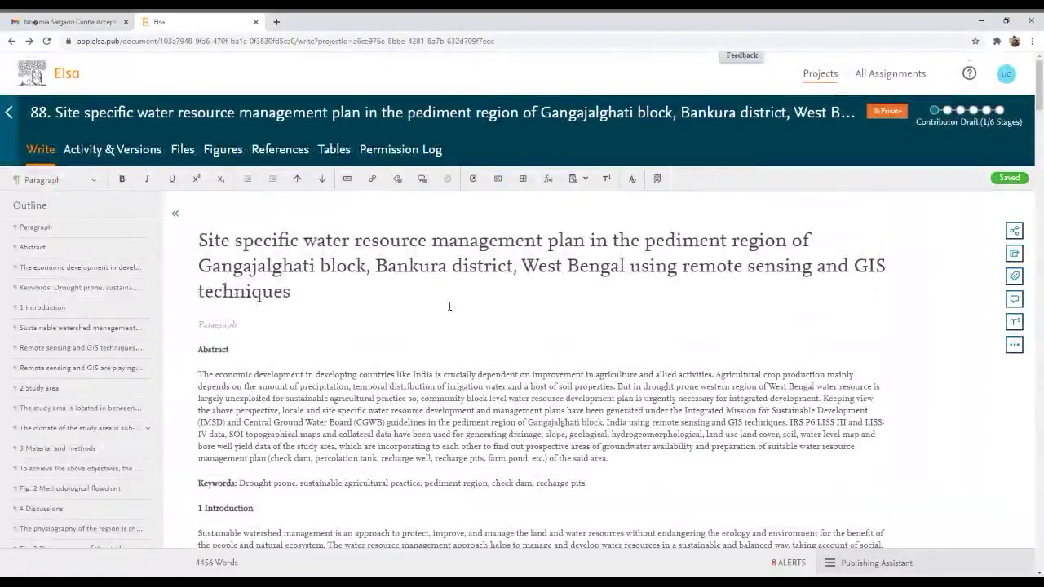
click(231, 349)
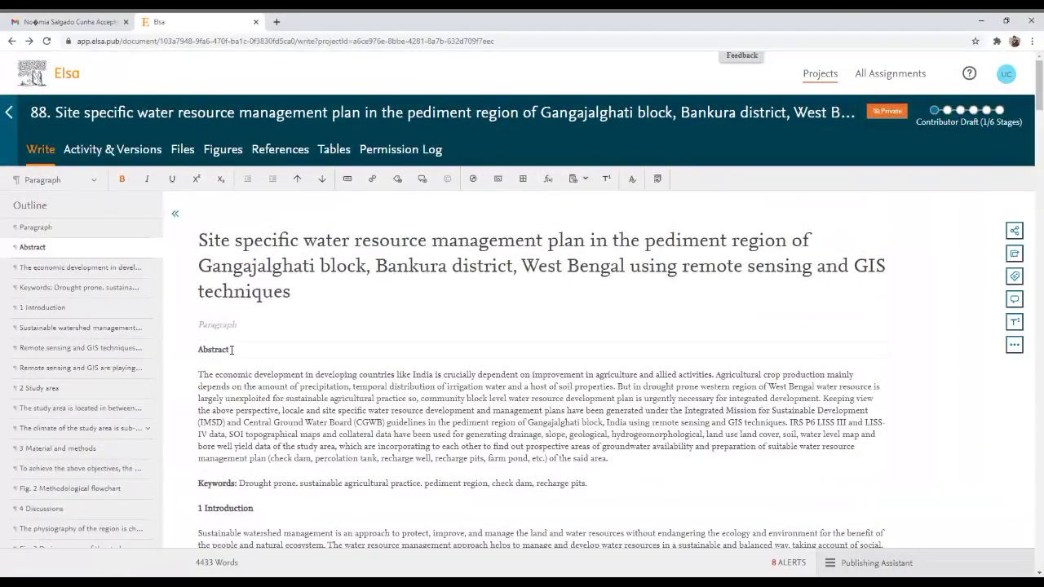
click(232, 326)
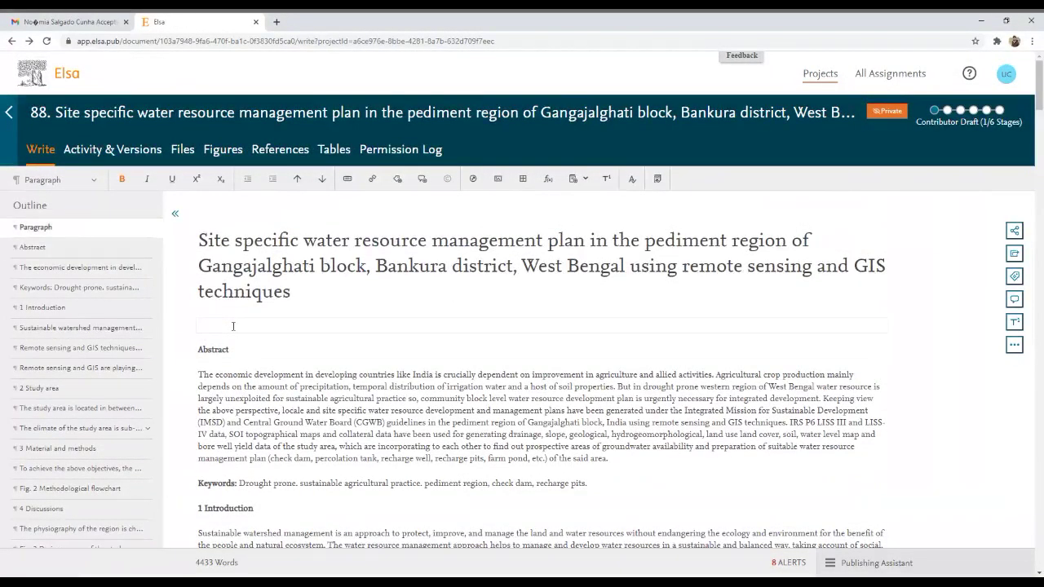
Change the "Abstract" line from a paragraph to a Heading 1
drag(199, 349, 232, 350)
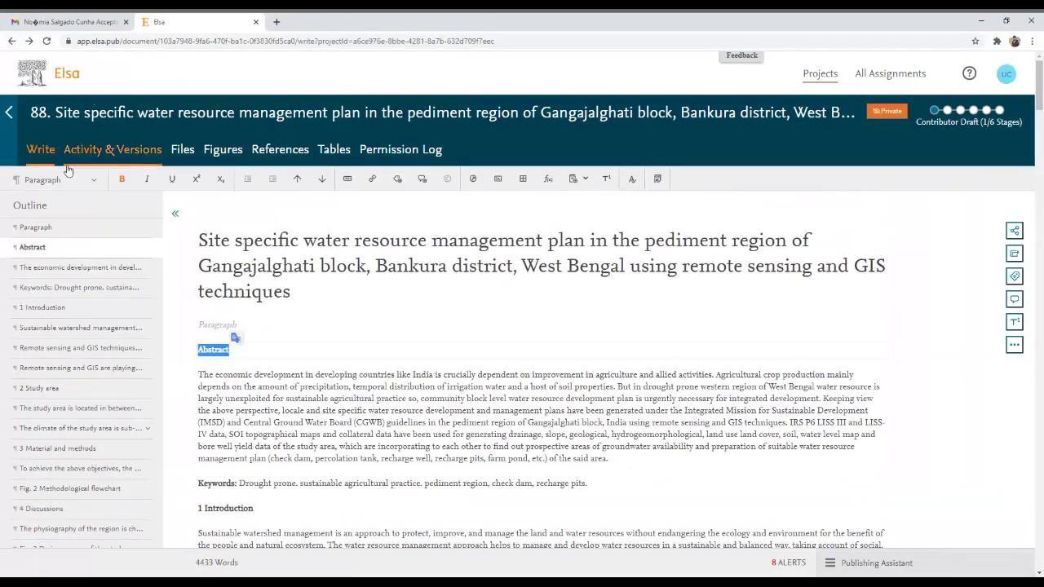
click(88, 182)
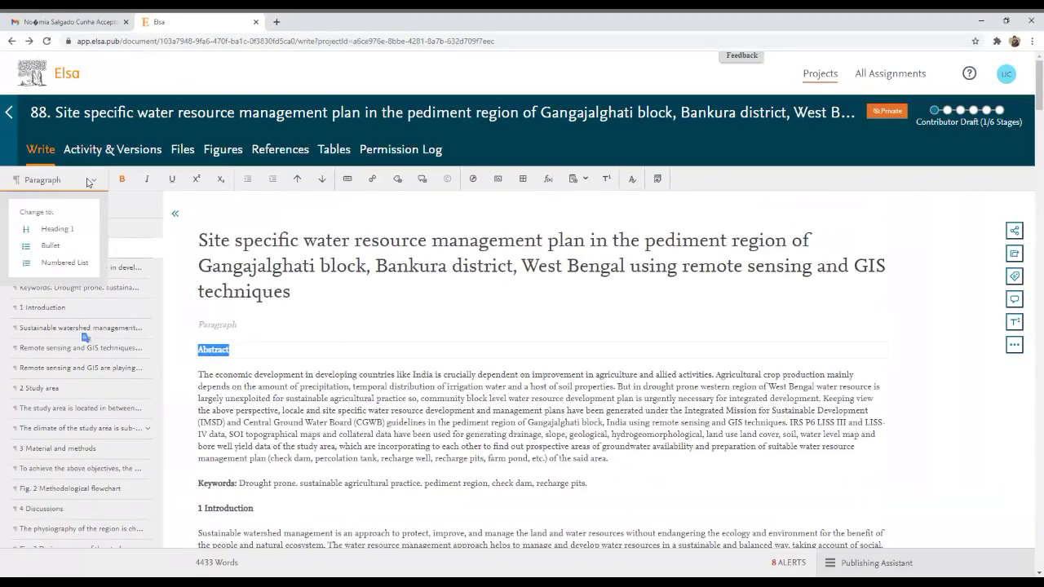
click(64, 234)
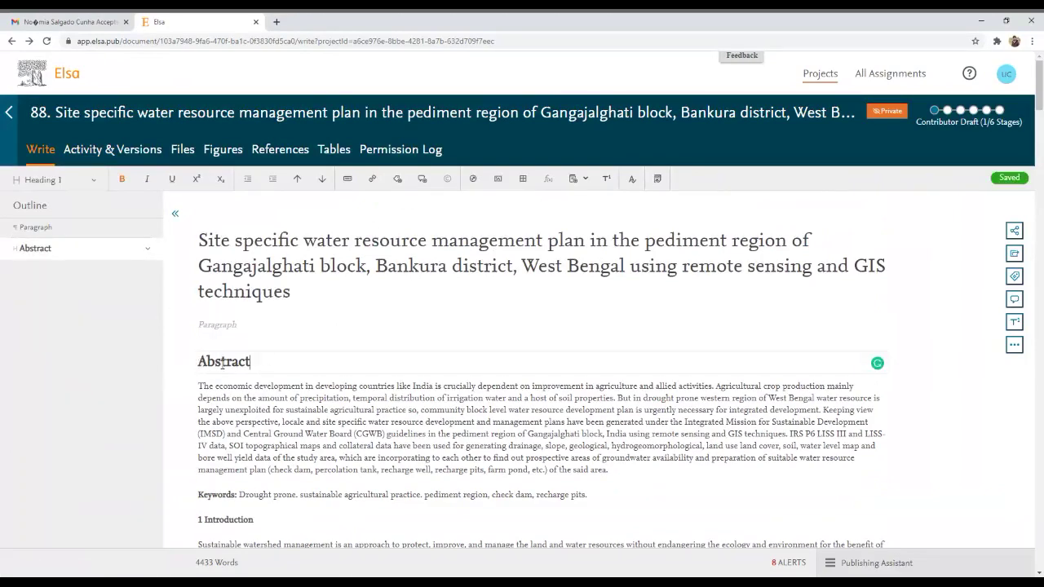
click(260, 360)
Change the "1 Introduction" line below the keywords to a Heading 1
scroll(299, 355, down, 2)
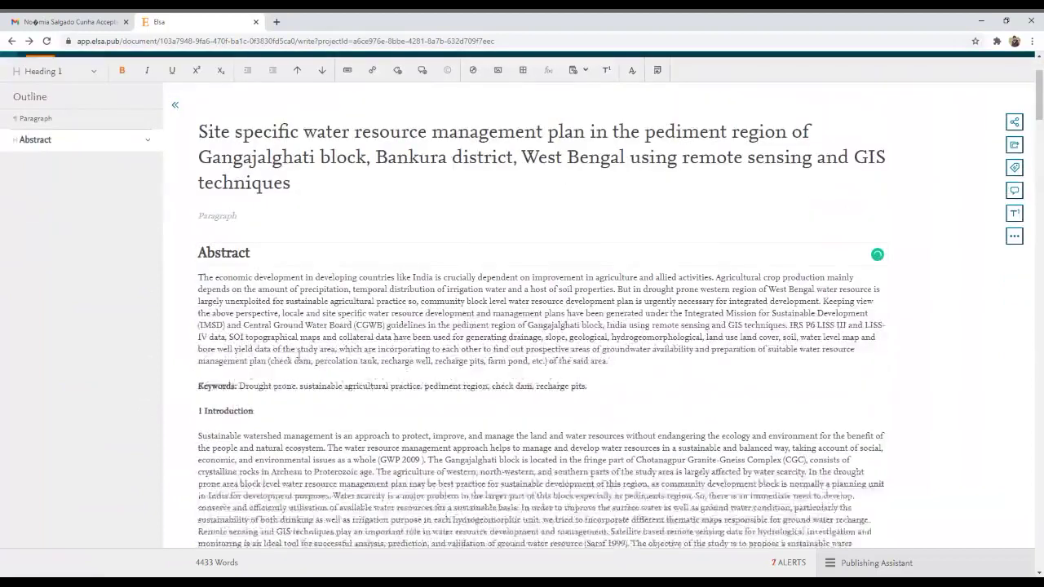
click(217, 214)
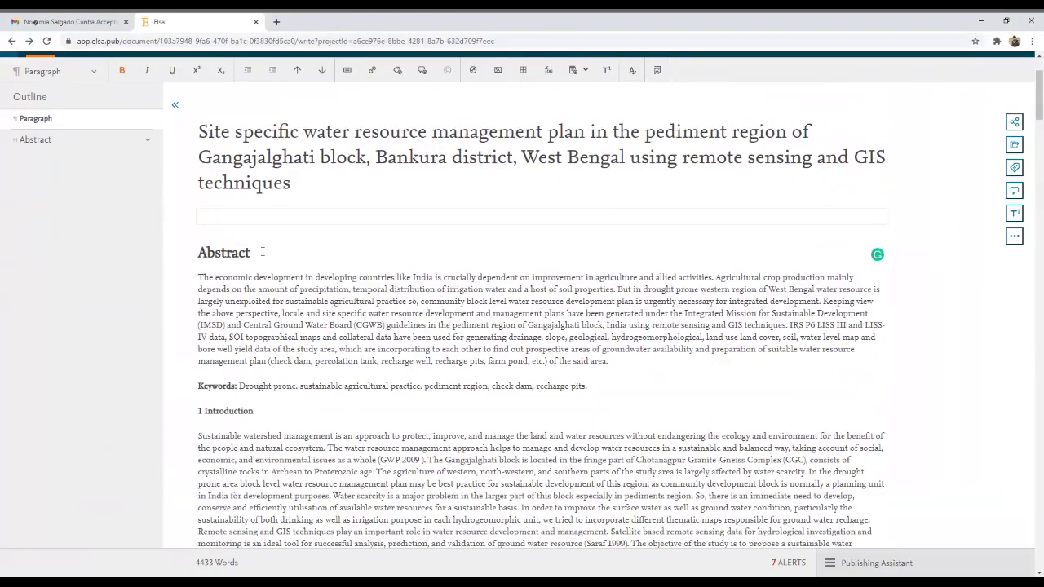
scroll(263, 252, down, 2)
drag(203, 302, 256, 302)
click(94, 67)
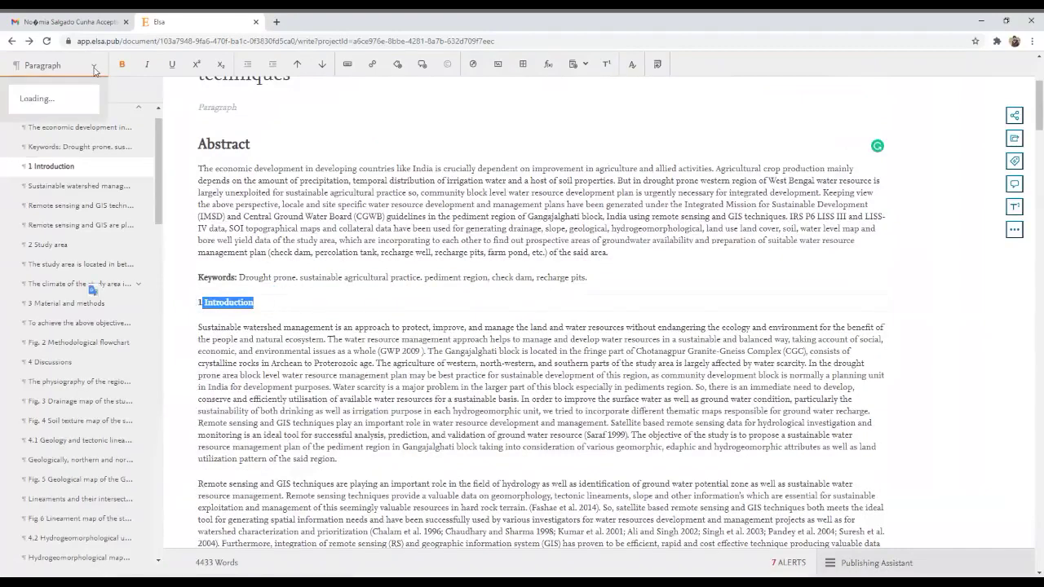
click(59, 115)
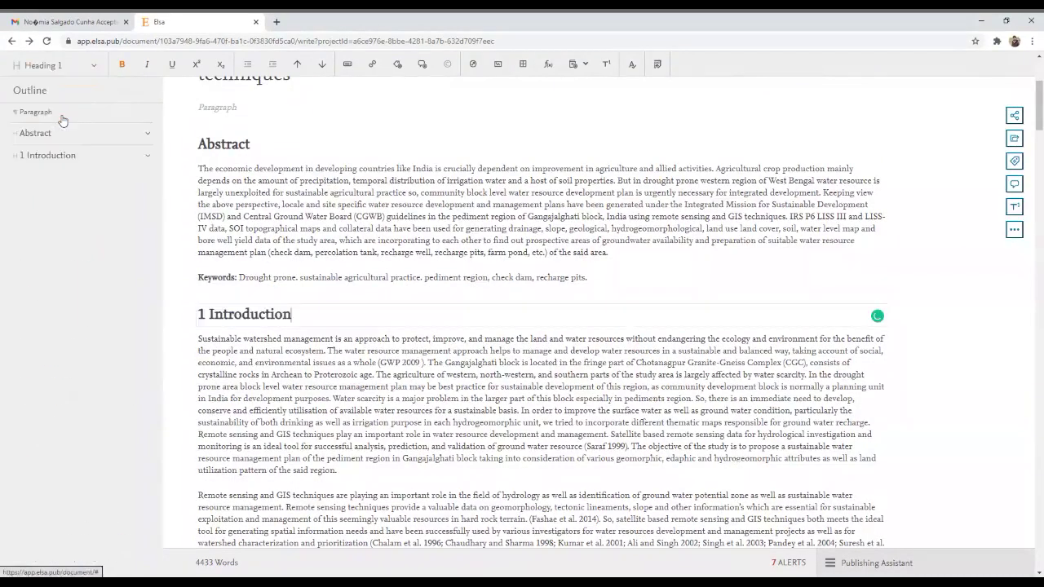
Prefix the Introduction heading's number with the chapter number so it reads "88.1 Introduction"
click(200, 314)
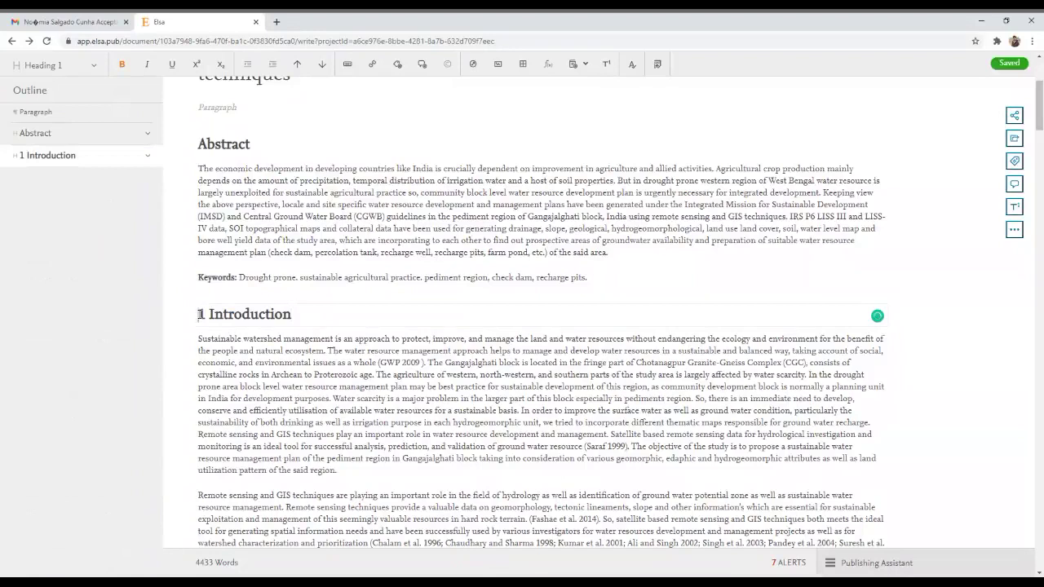
text(88)
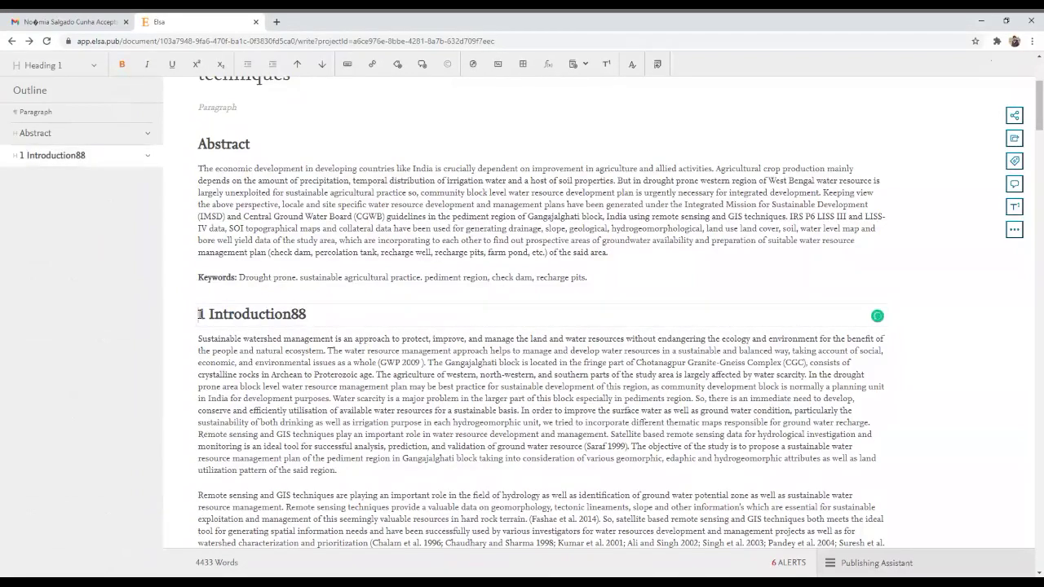
text(88)
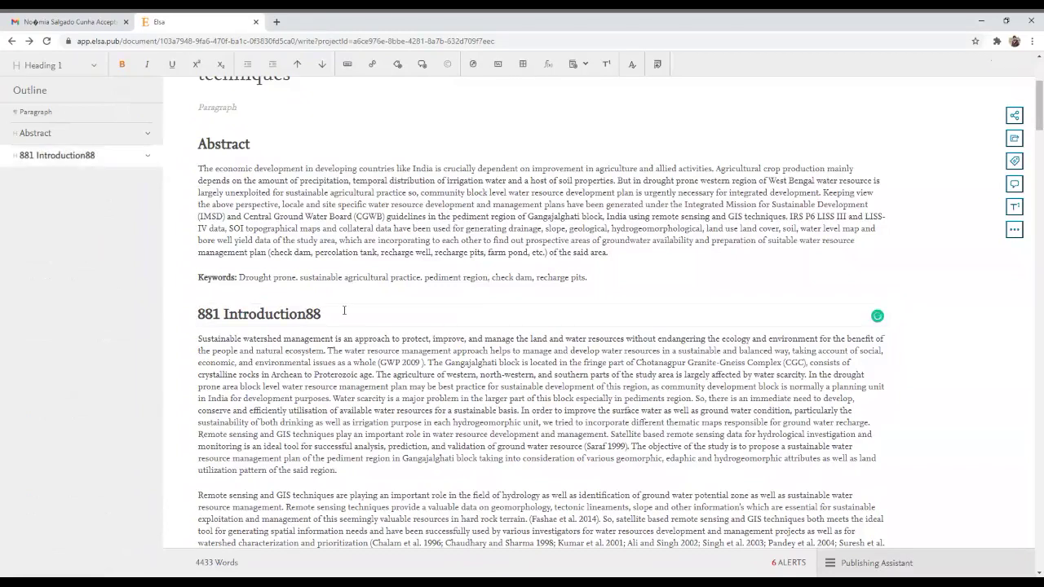
key(BackSpace)
key(BackSpace)
click(214, 314)
text(.)
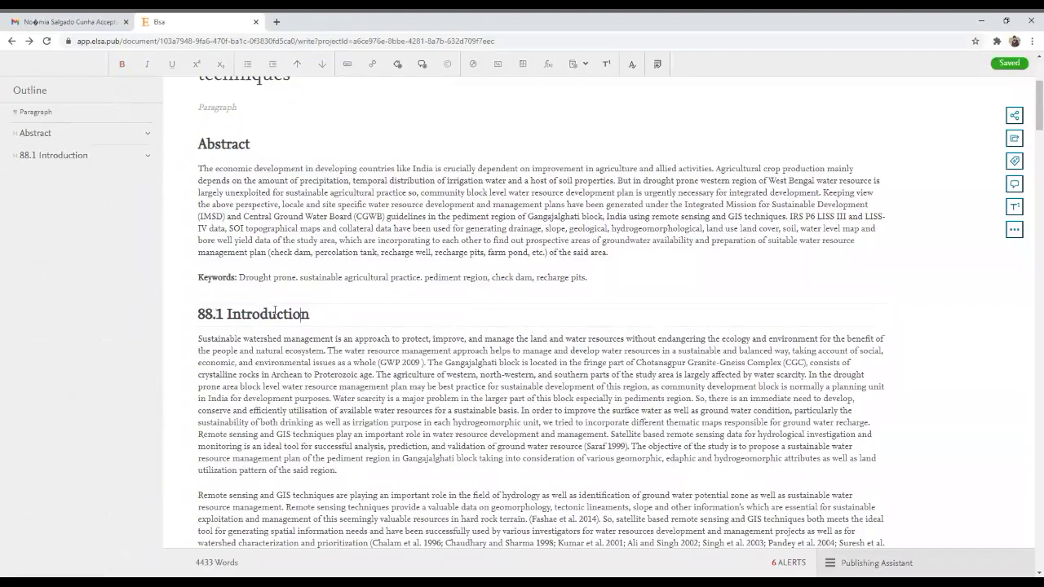
Change the "2 Study area" line to a Heading 1
scroll(274, 311, down, 2)
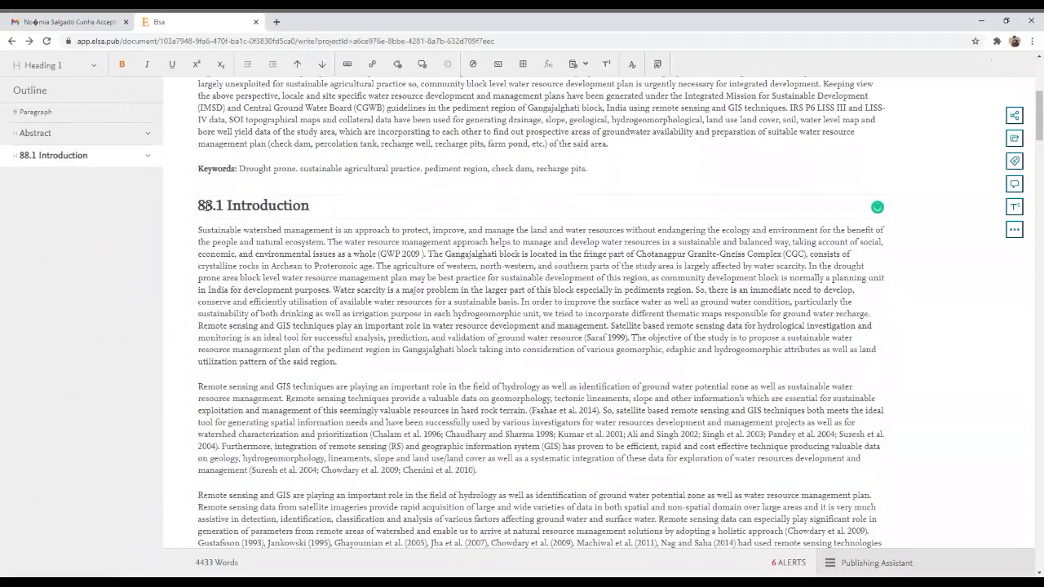
scroll(311, 206, down, 7)
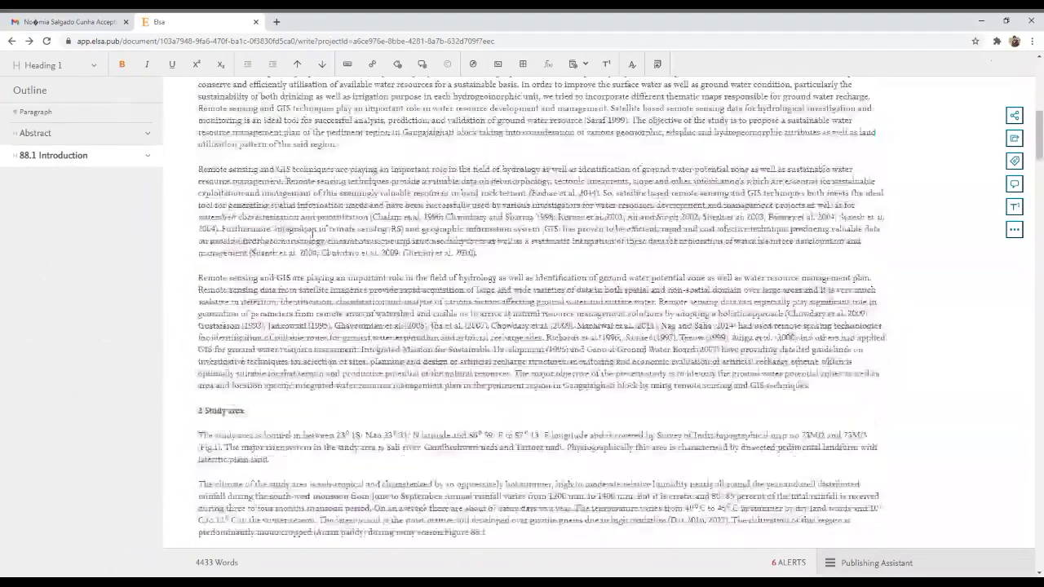
click(245, 247)
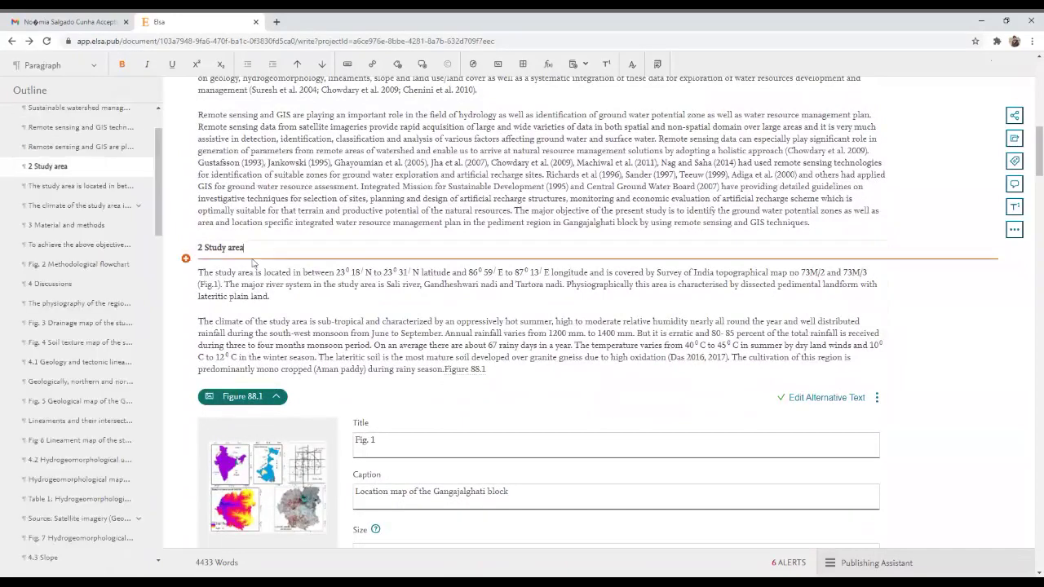
click(93, 68)
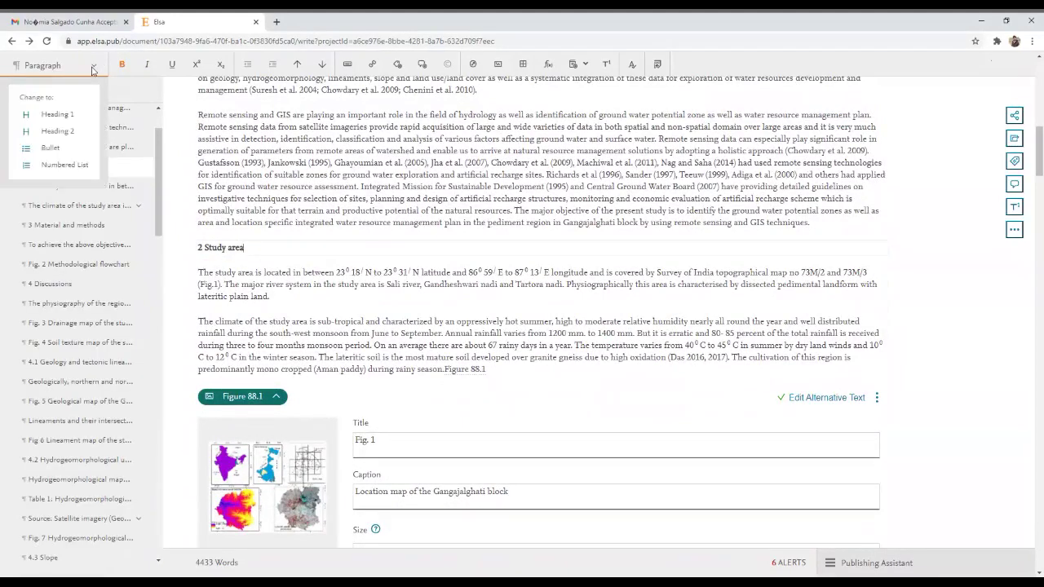
click(58, 122)
Renumber the Study area heading as "88.2 Study area"
click(197, 260)
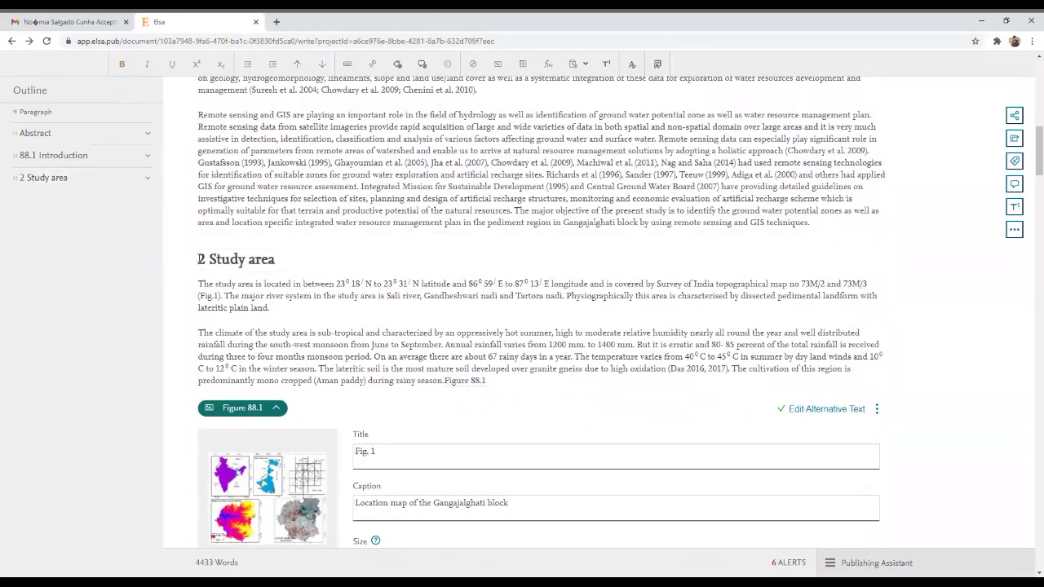
text(88)
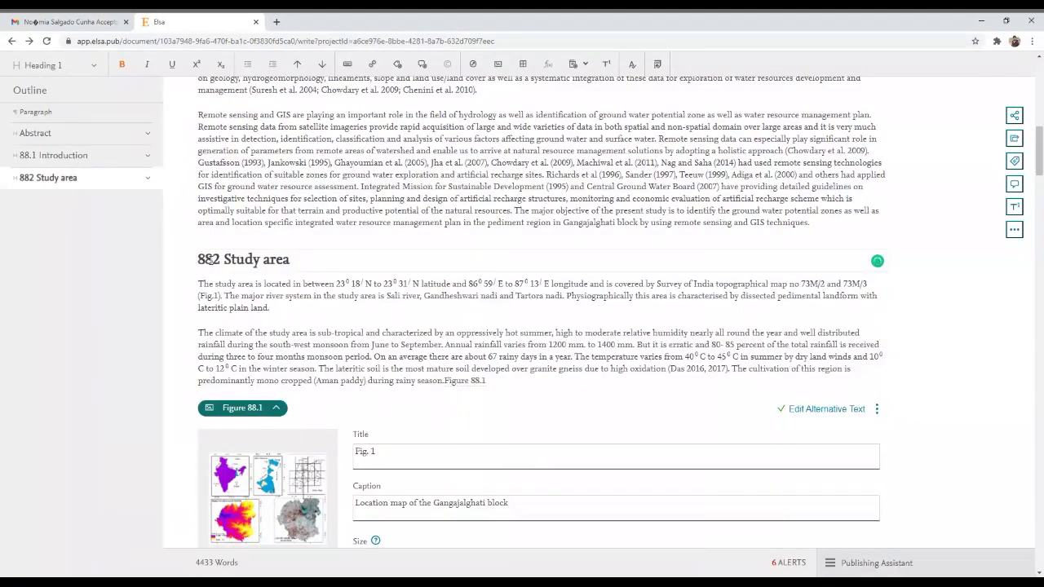
click(215, 260)
text(.)
Change the "3 Material and methods" line below Figure 88.1 to a Heading 1
scroll(215, 259, down, 5)
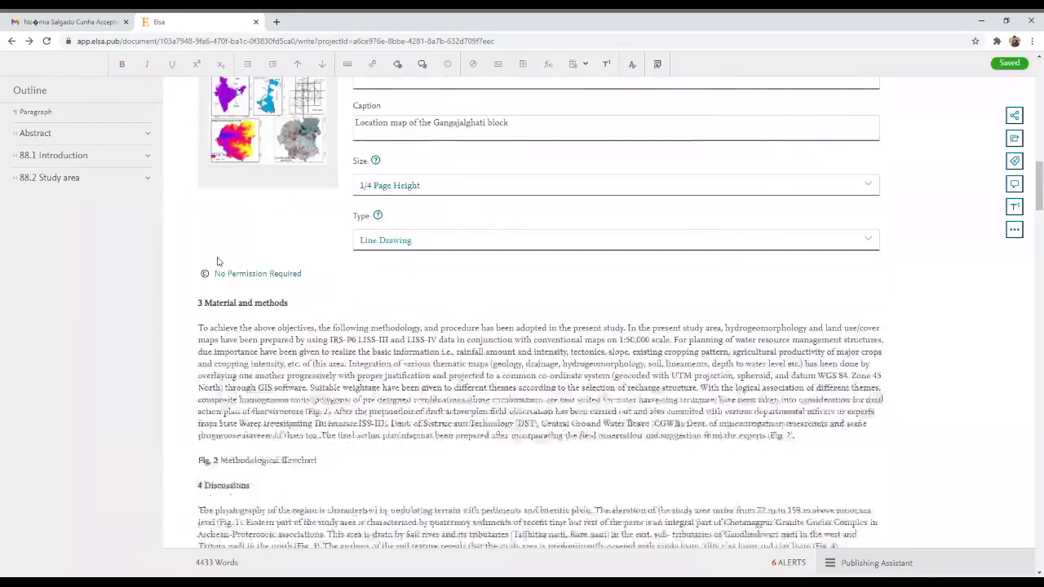
scroll(300, 322, up, 3)
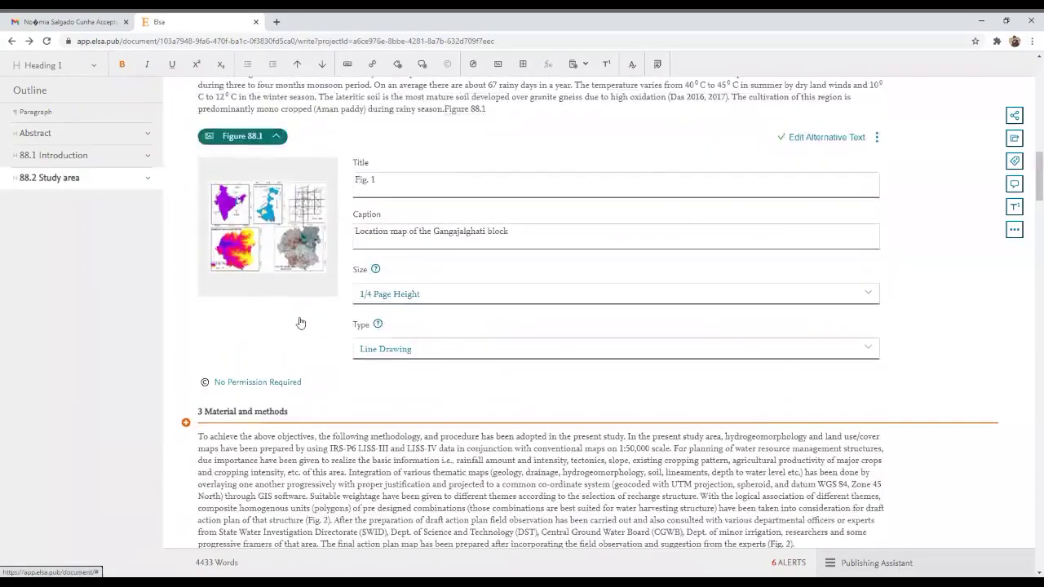
scroll(300, 323, down, 3)
click(295, 304)
drag(205, 303, 288, 303)
click(95, 65)
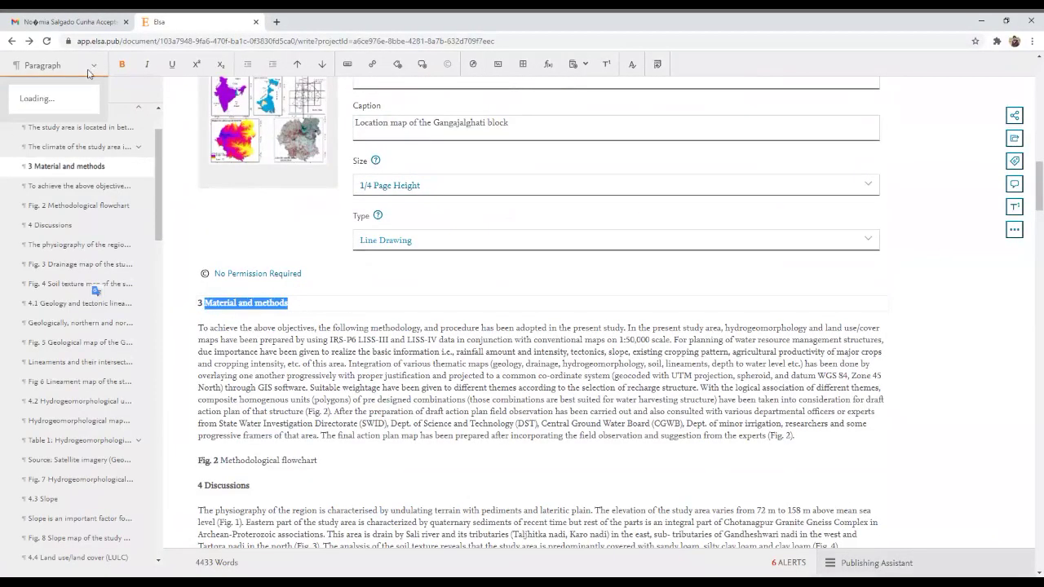
click(63, 116)
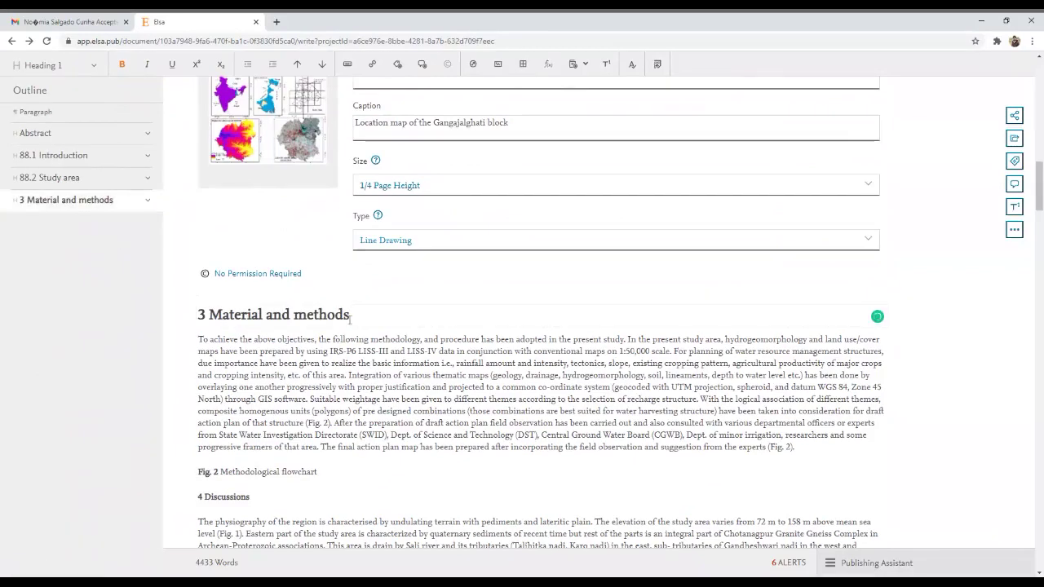
Add an empty paragraph after the Material and methods text, above the Fig. 2 Methodological flowchart line
scroll(242, 401, down, 2)
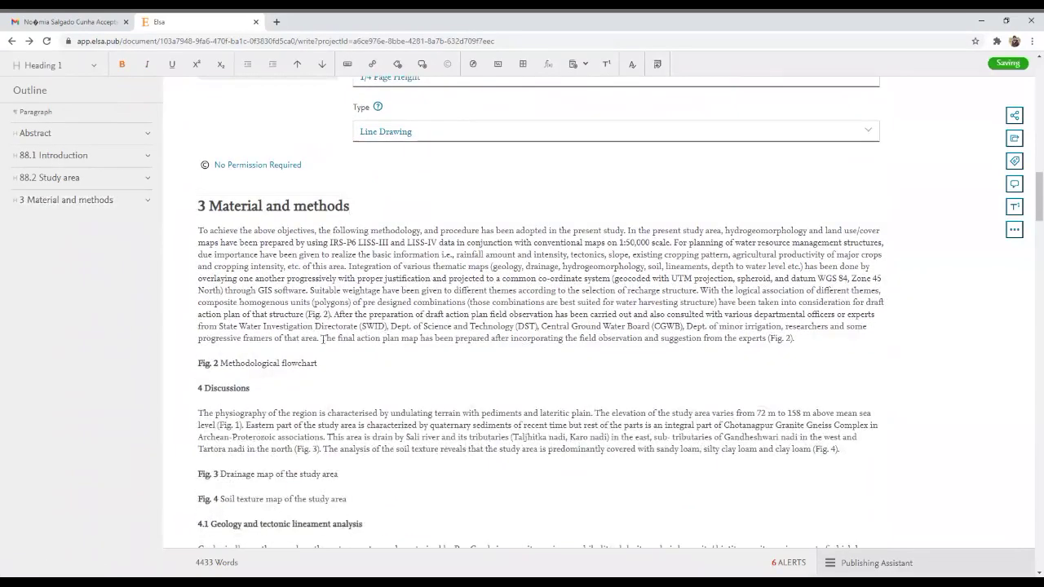
click(805, 338)
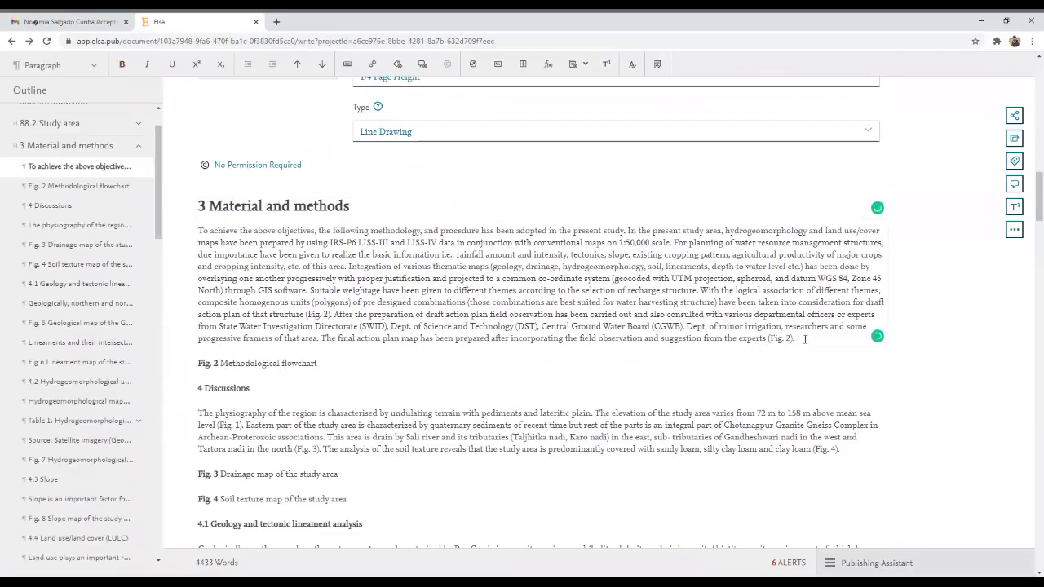
key(Return)
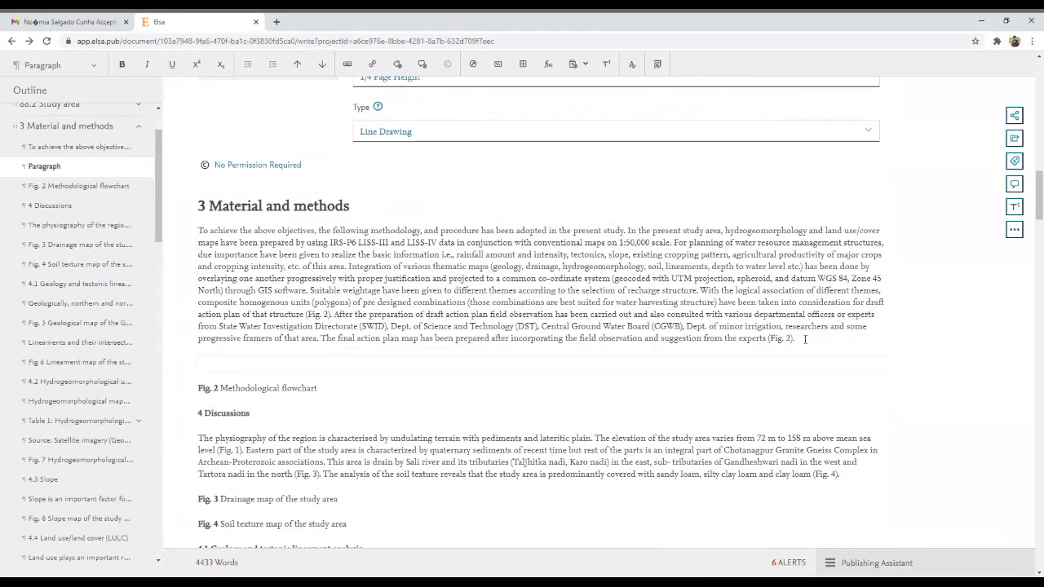
Renumber the Material and methods heading as "88.3 Material and methods"
click(328, 215)
click(200, 207)
click(233, 204)
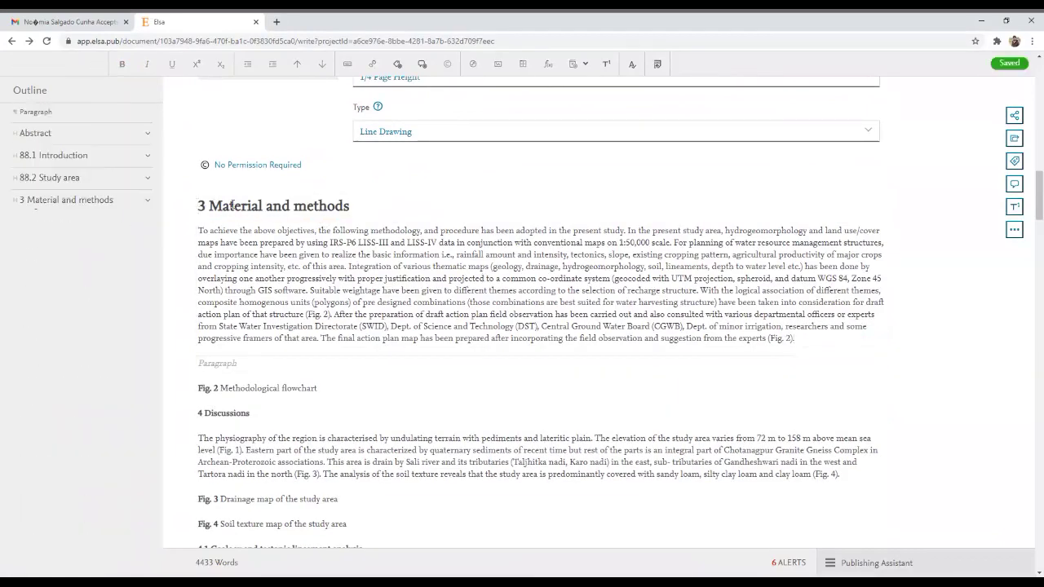
text(88)
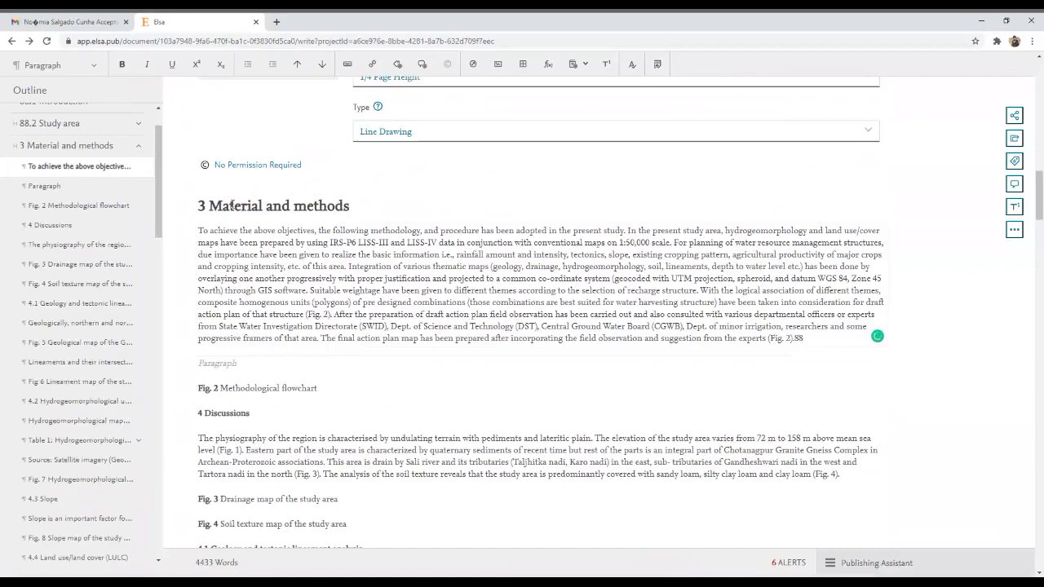
click(233, 205)
text(88)
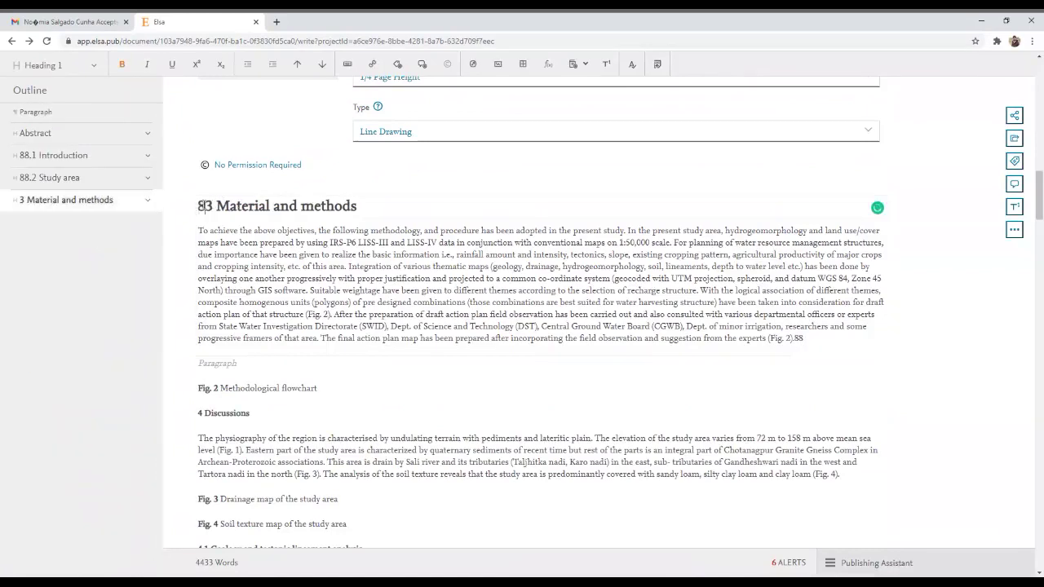
text(.)
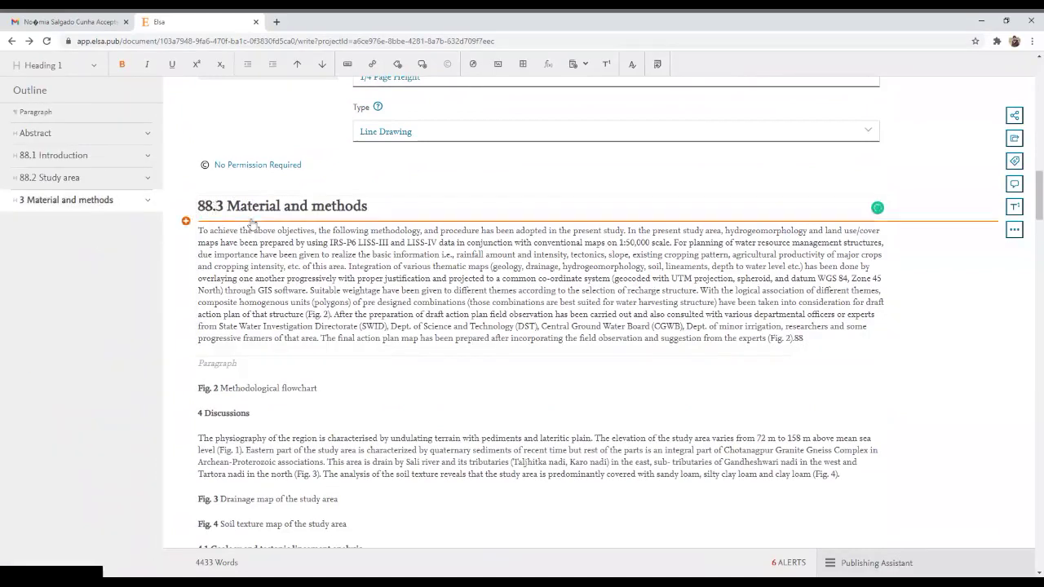
Enter "Methods" in the empty paragraph above the Fig. 2 Methodological flowchart line
click(244, 230)
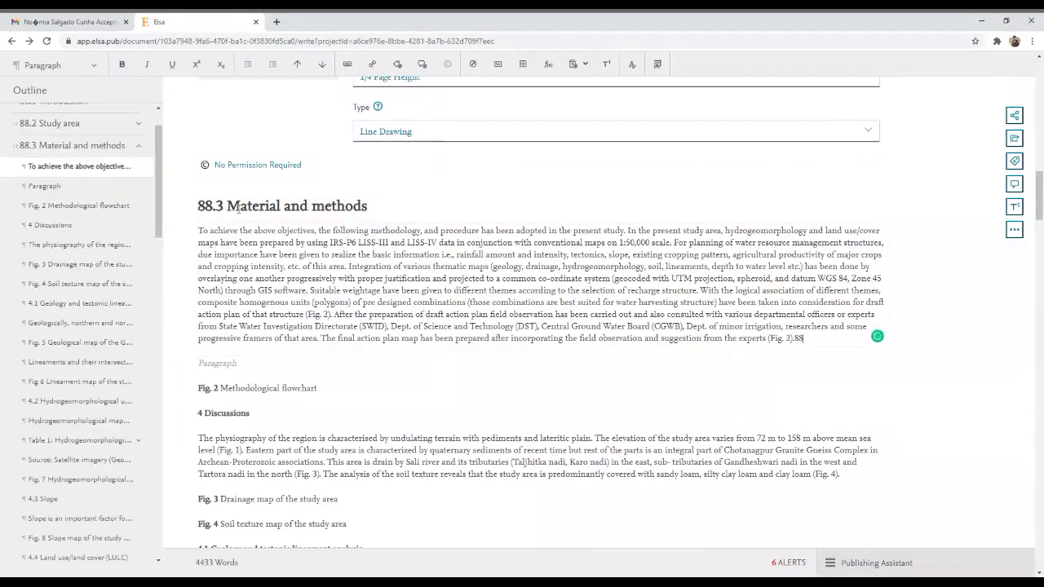
click(222, 362)
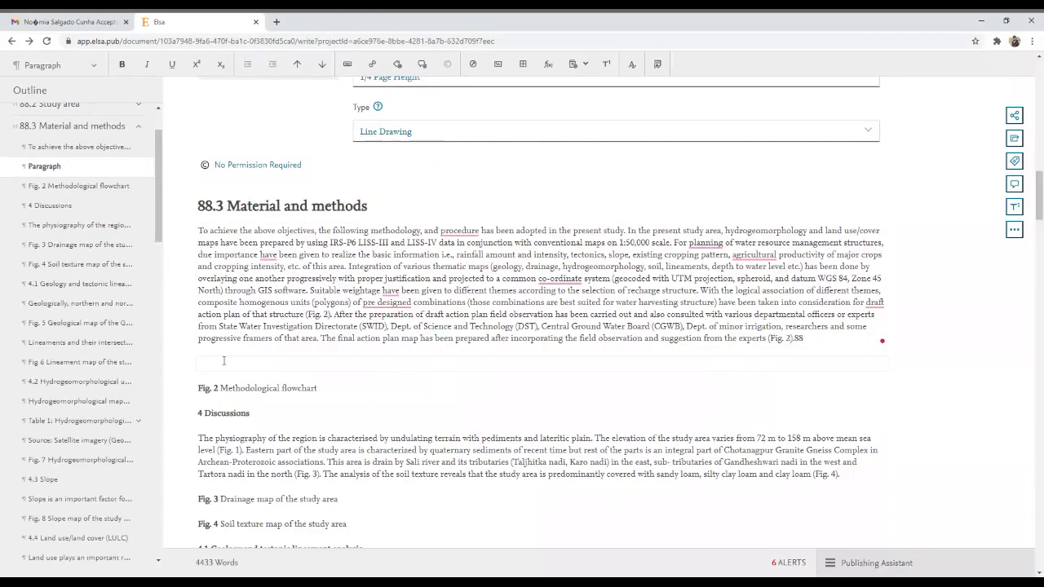
text(Mt)
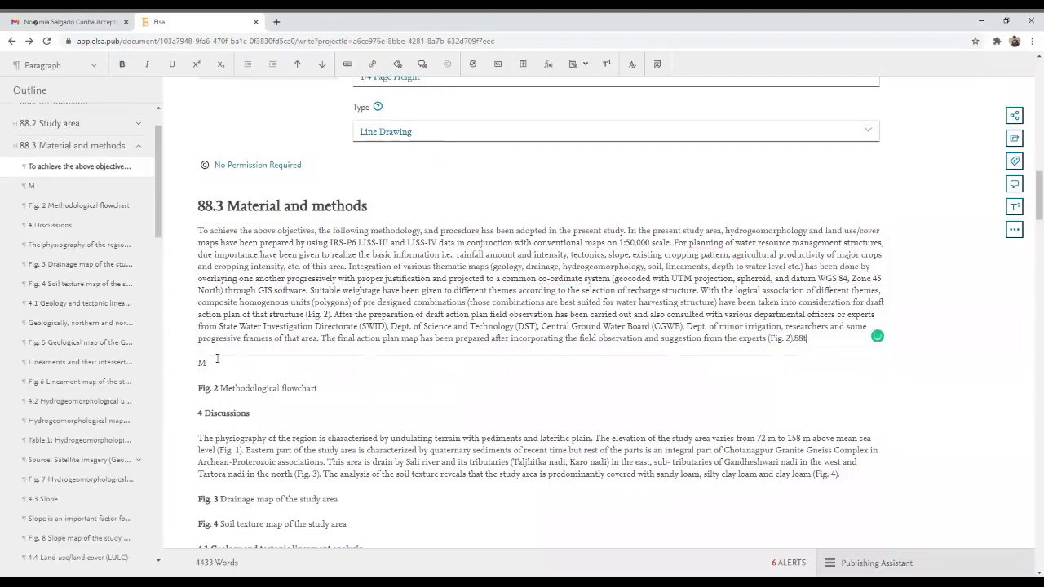
text(hods)
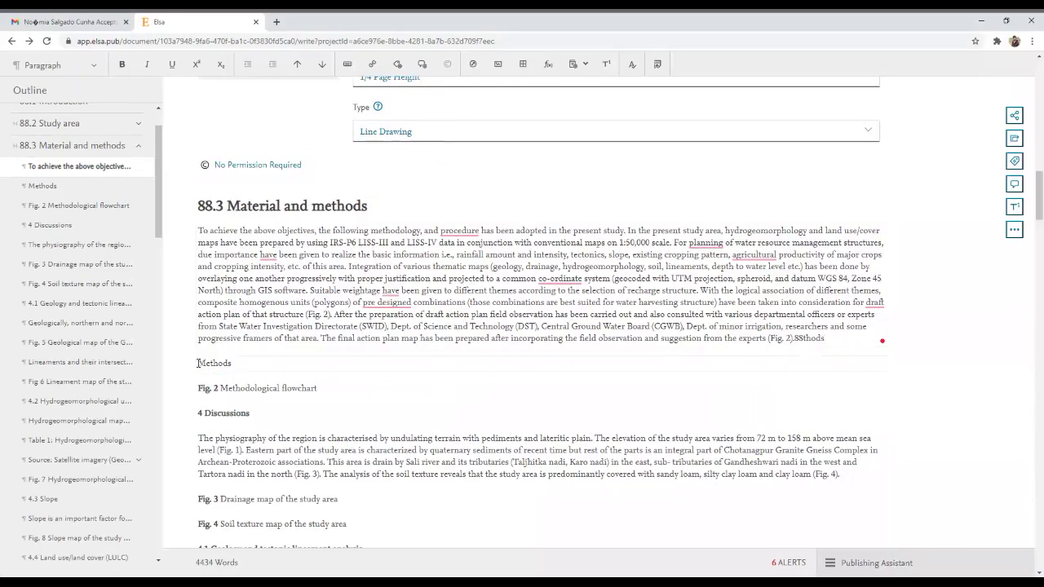
Prefix the Methods line above the Fig. 2 Methodological flowchart line with the section number 88.3.1
click(225, 363)
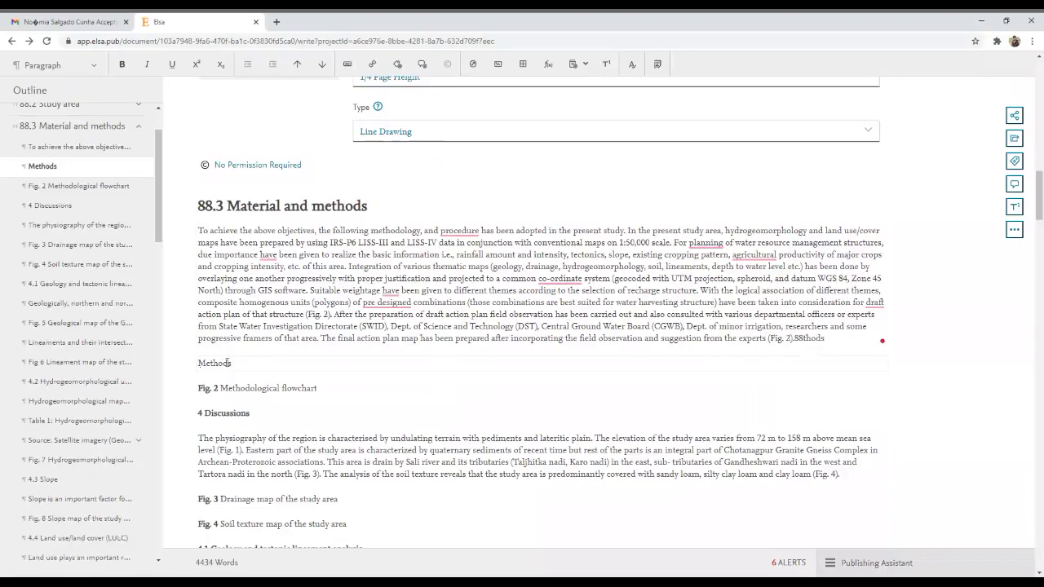
text(88)
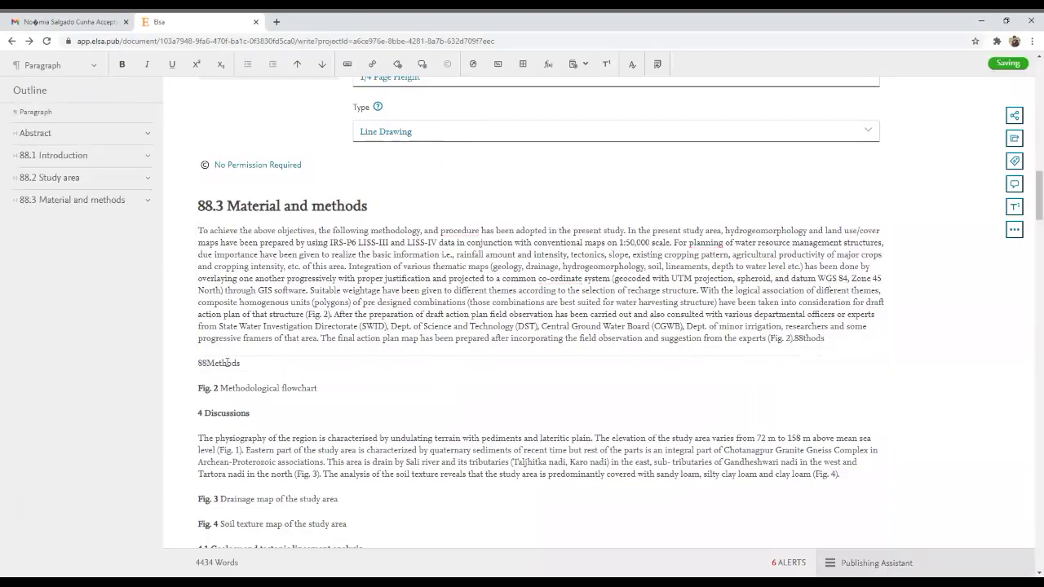
text(3.)
click(208, 365)
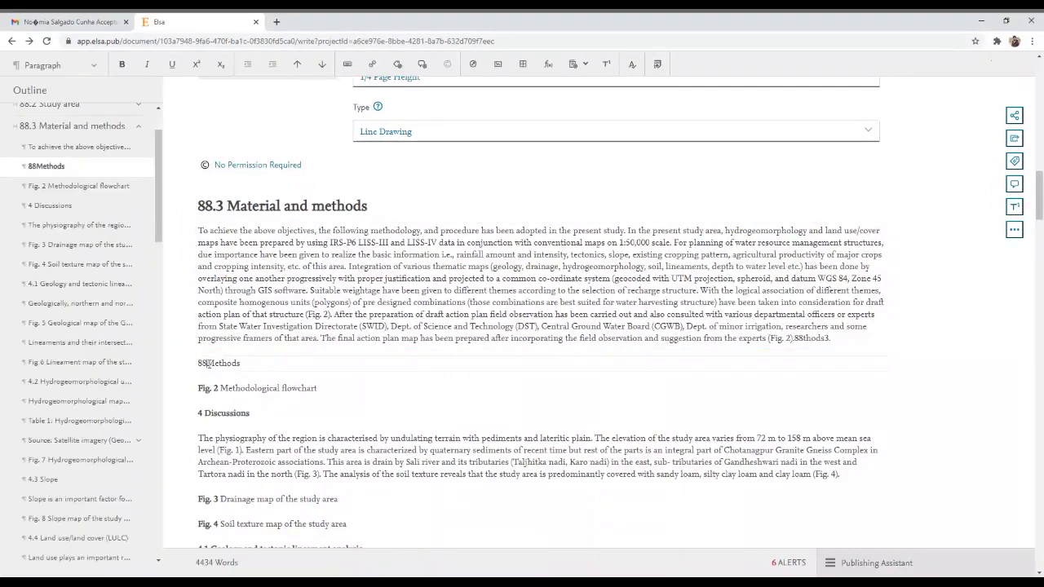
text(.3)
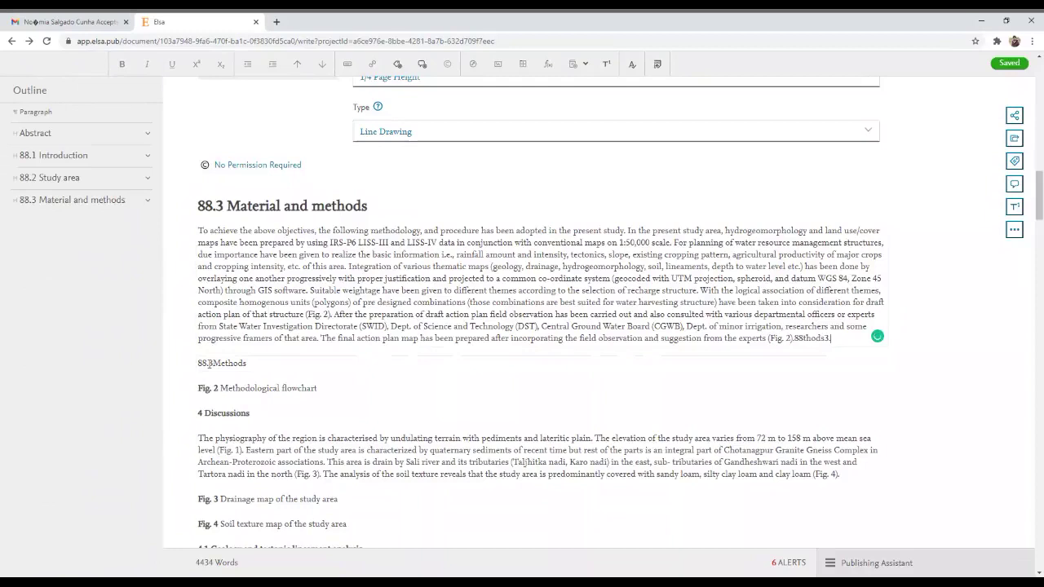
click(223, 363)
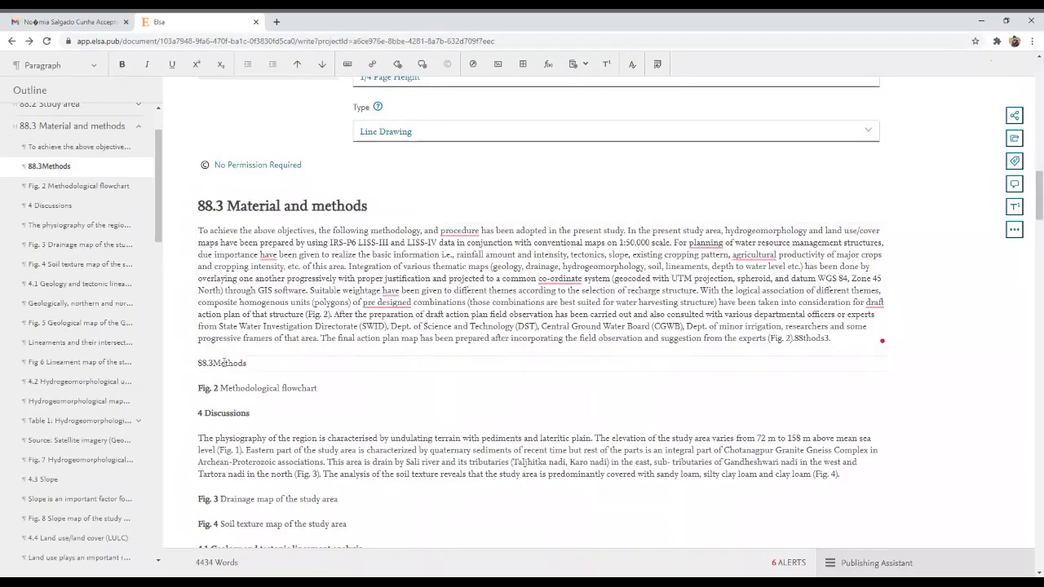
text(.1)
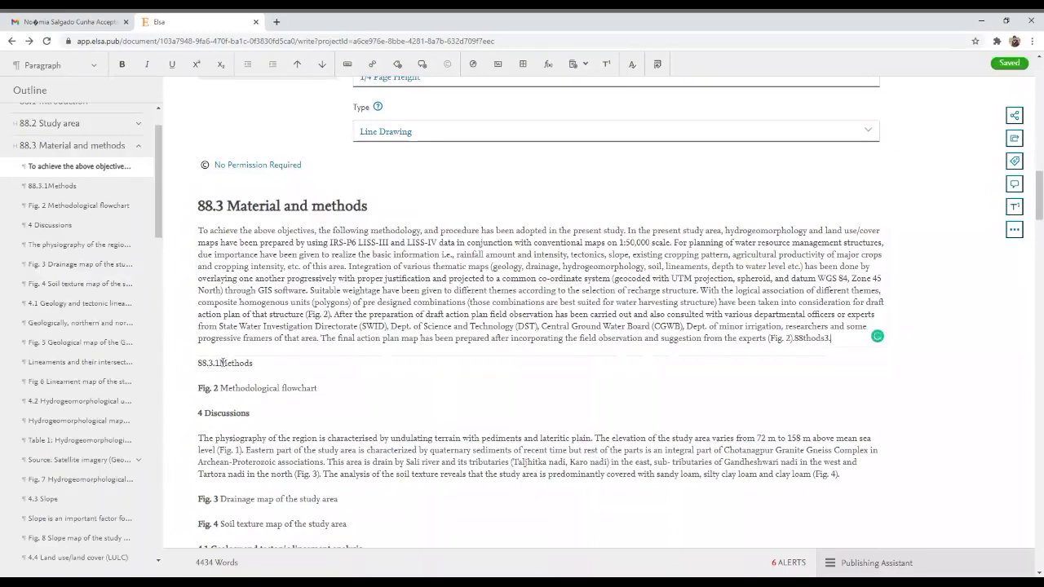
Change the numbered Methods line from a paragraph to a Heading 2
drag(199, 364, 273, 361)
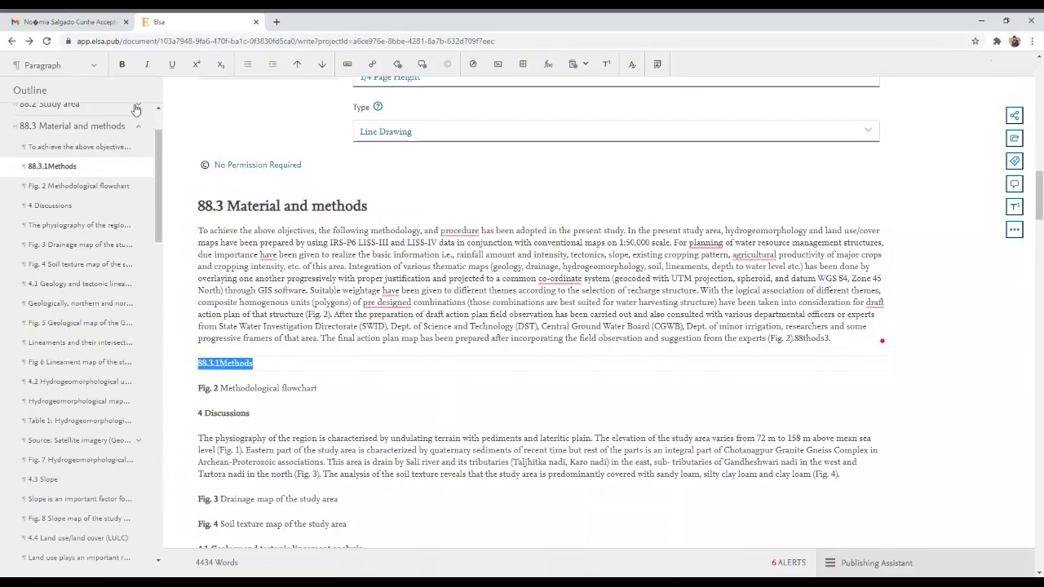
click(93, 68)
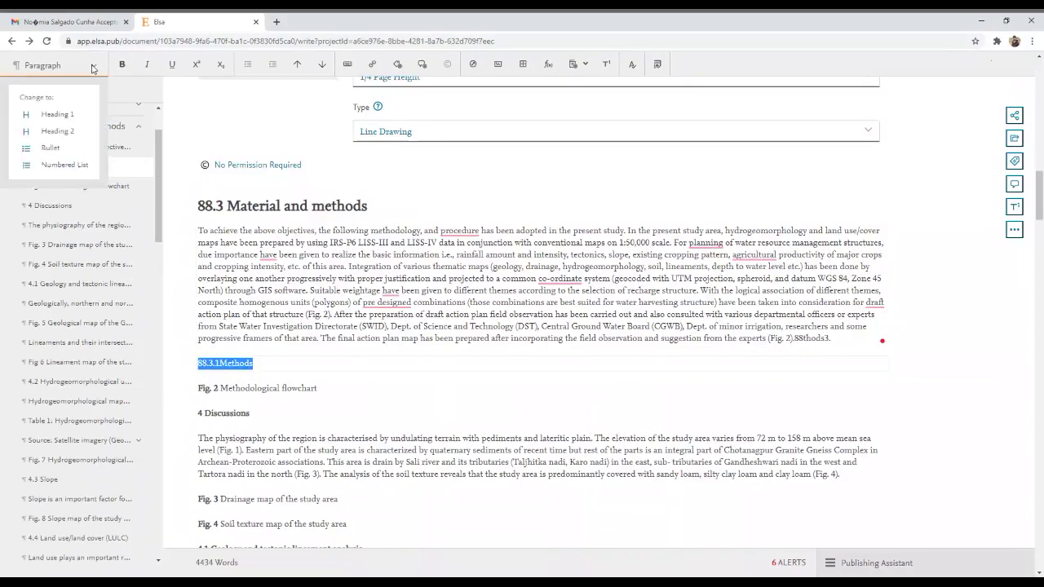
click(58, 133)
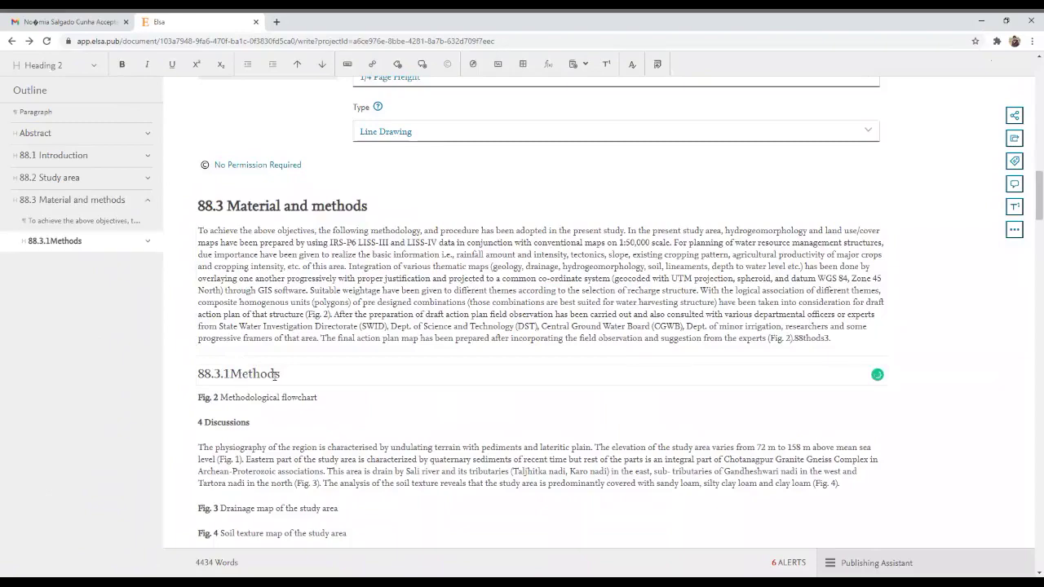
Examine the chapter's section headings, figure and table placements, and the in-text citations in the Introduction
scroll(311, 372, up, 7)
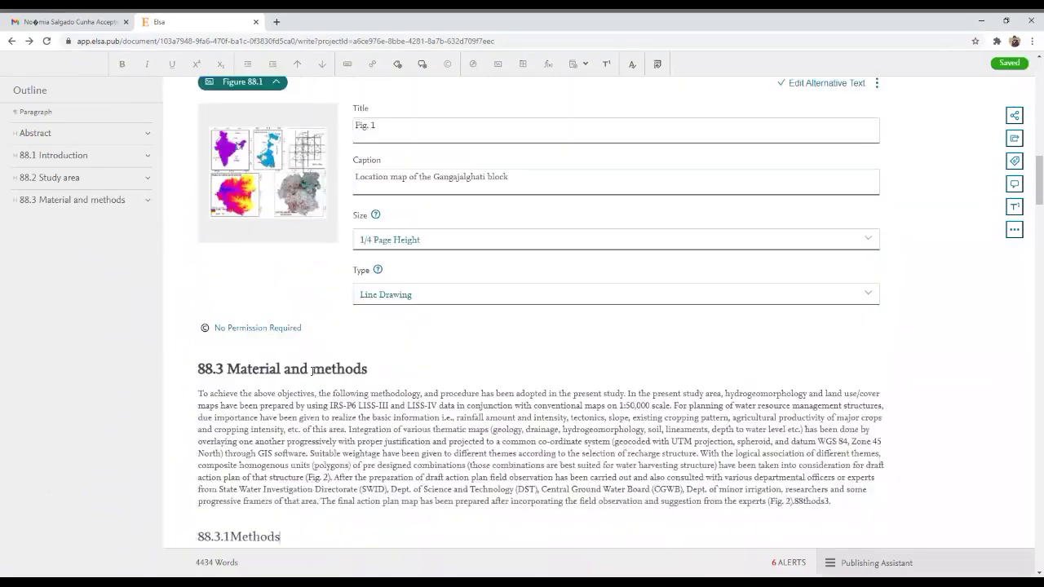
scroll(310, 373, up, 10)
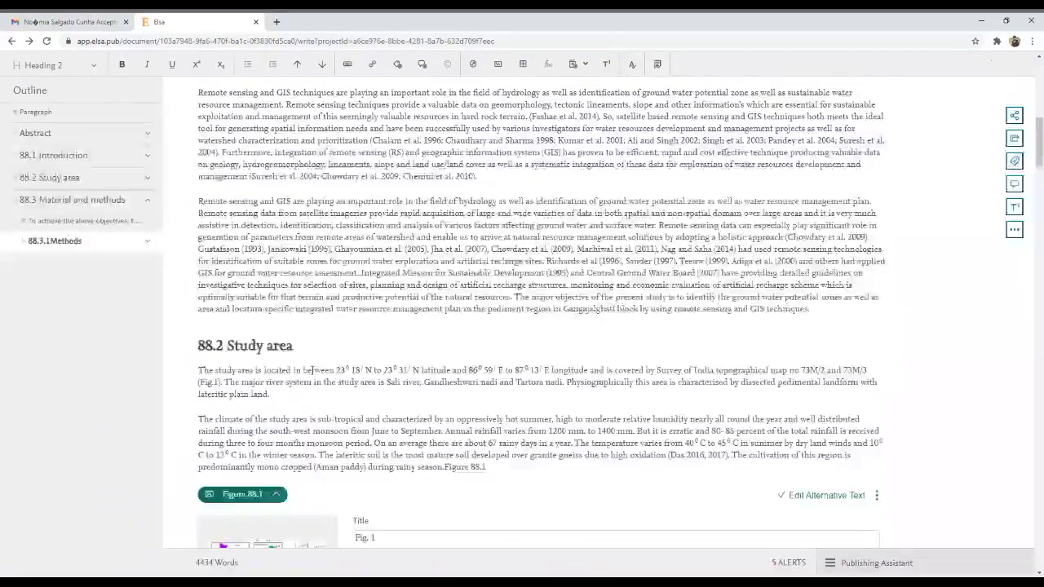
scroll(312, 370, down, 13)
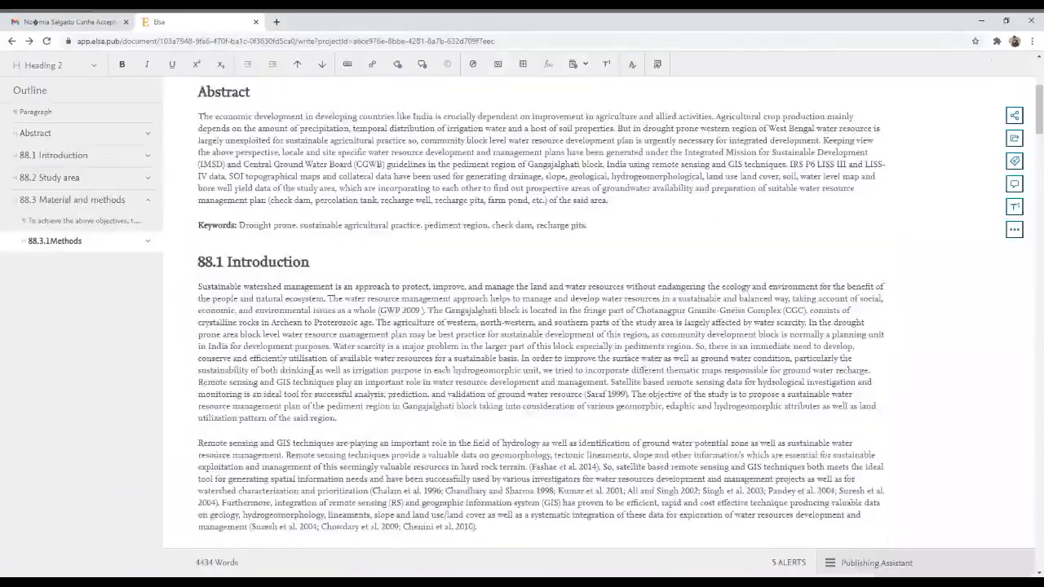
scroll(312, 373, down, 20)
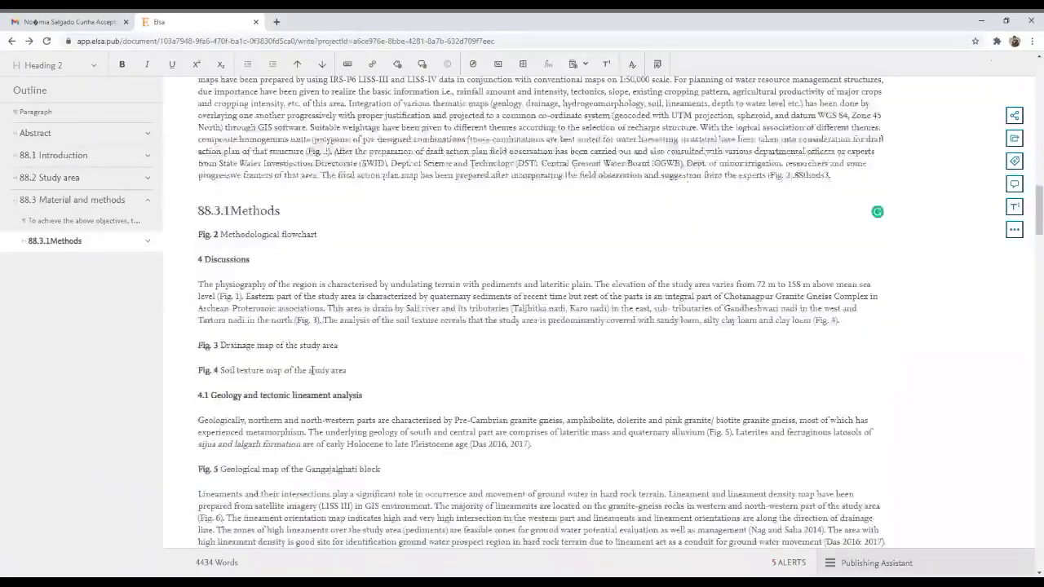
scroll(314, 371, down, 5)
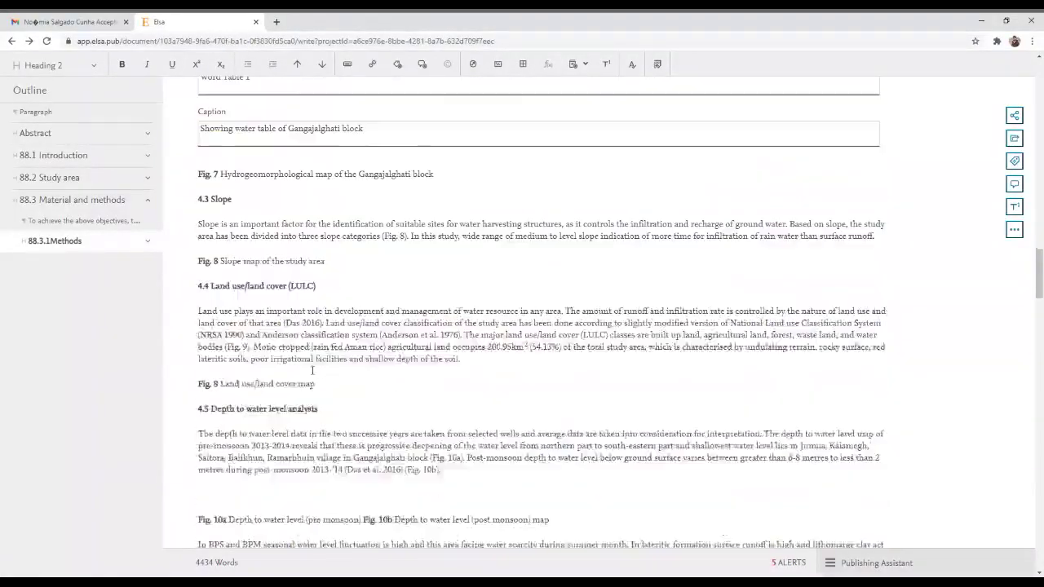
scroll(312, 369, down, 20)
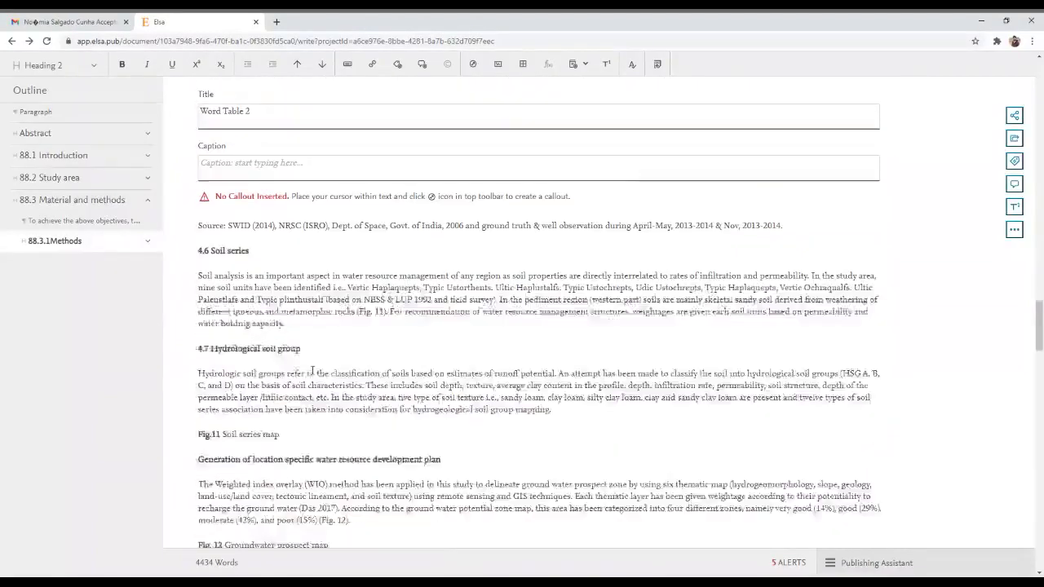
scroll(312, 369, down, 2)
scroll(312, 369, up, 20)
scroll(312, 370, up, 15)
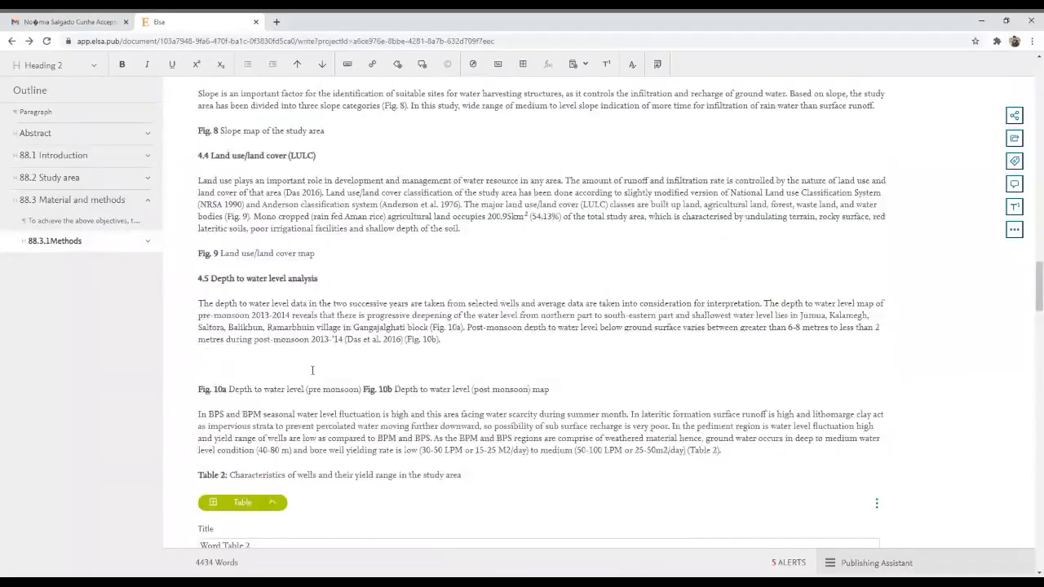
scroll(311, 370, up, 15)
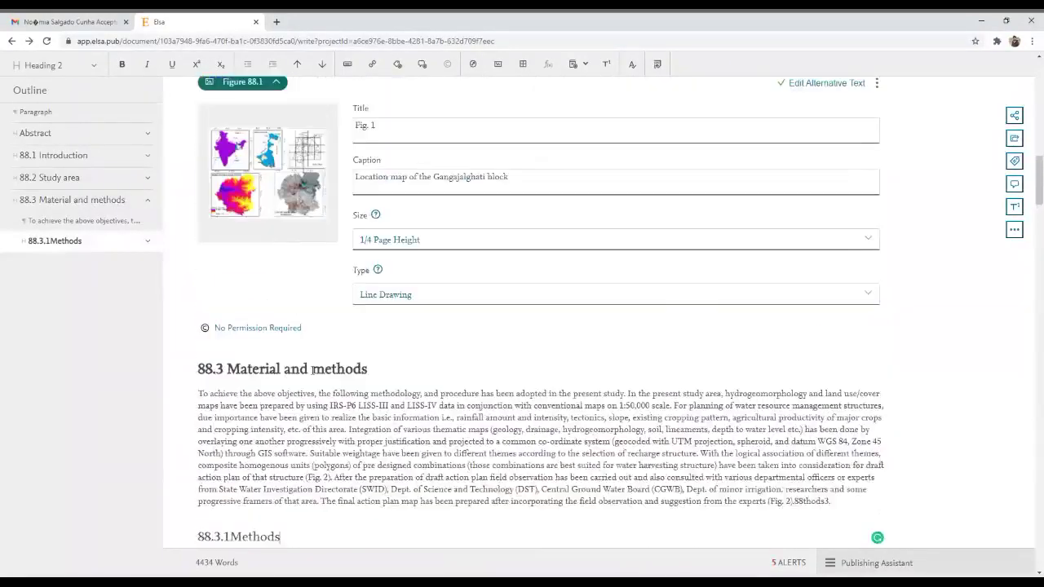
scroll(312, 369, up, 5)
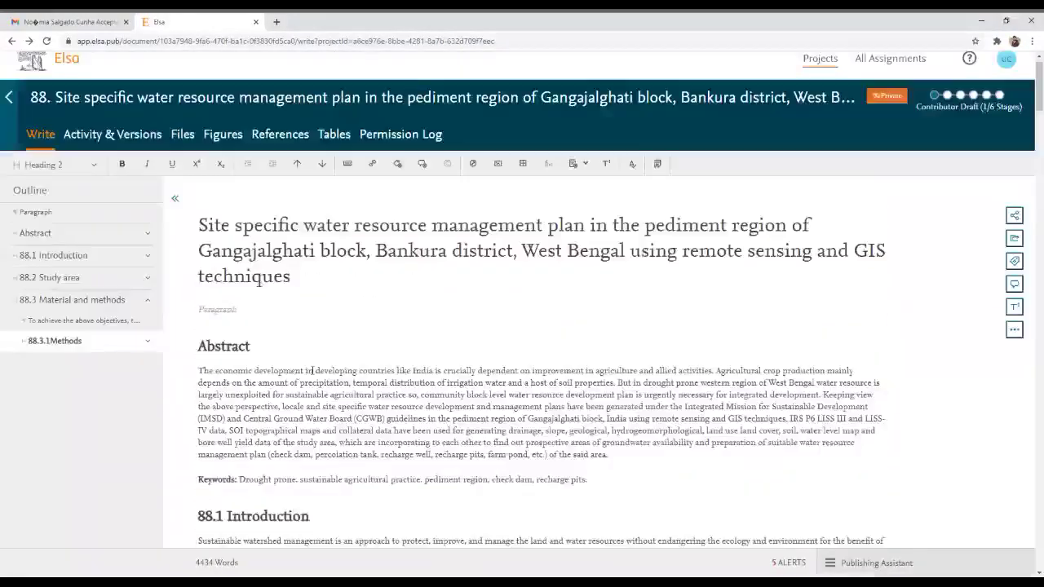
scroll(497, 342, down, 5)
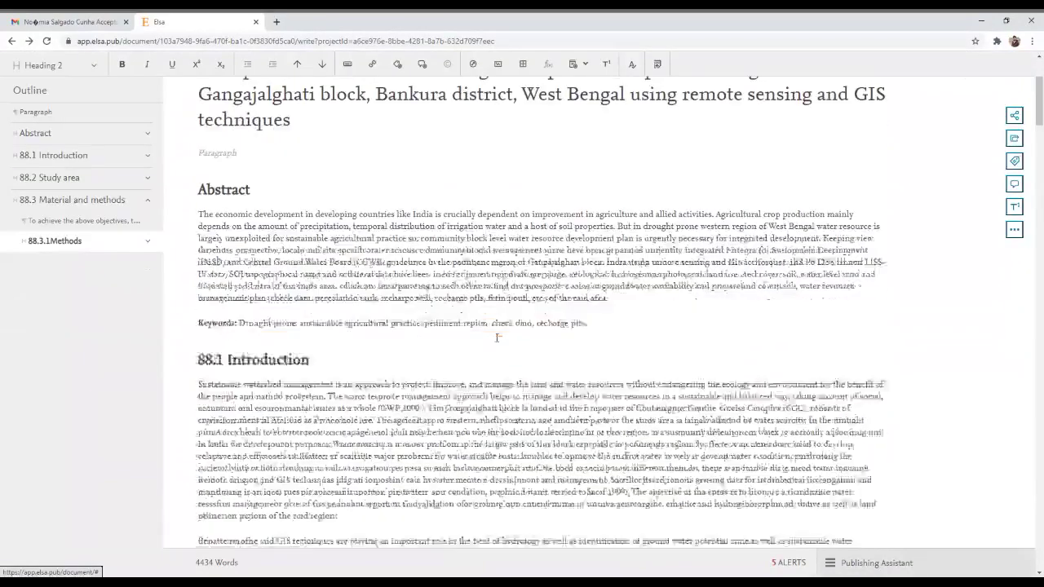
scroll(371, 349, down, 2)
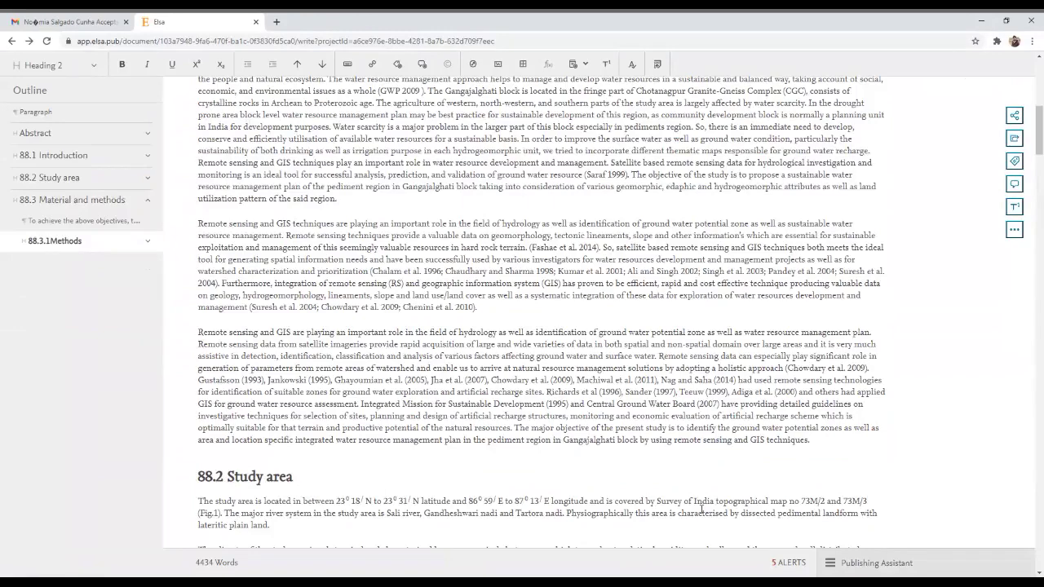
scroll(570, 219, up, 1)
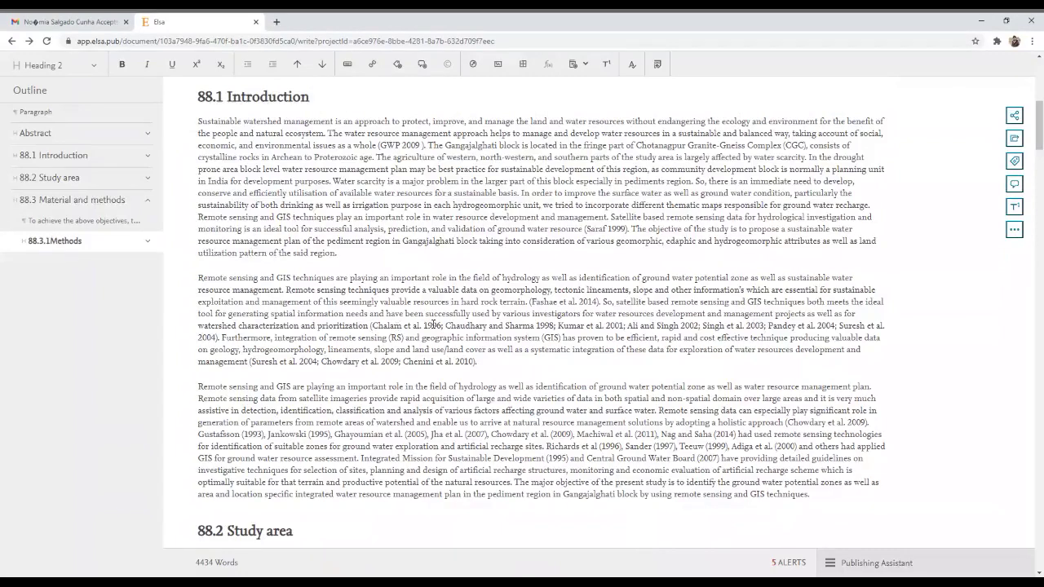
click(371, 325)
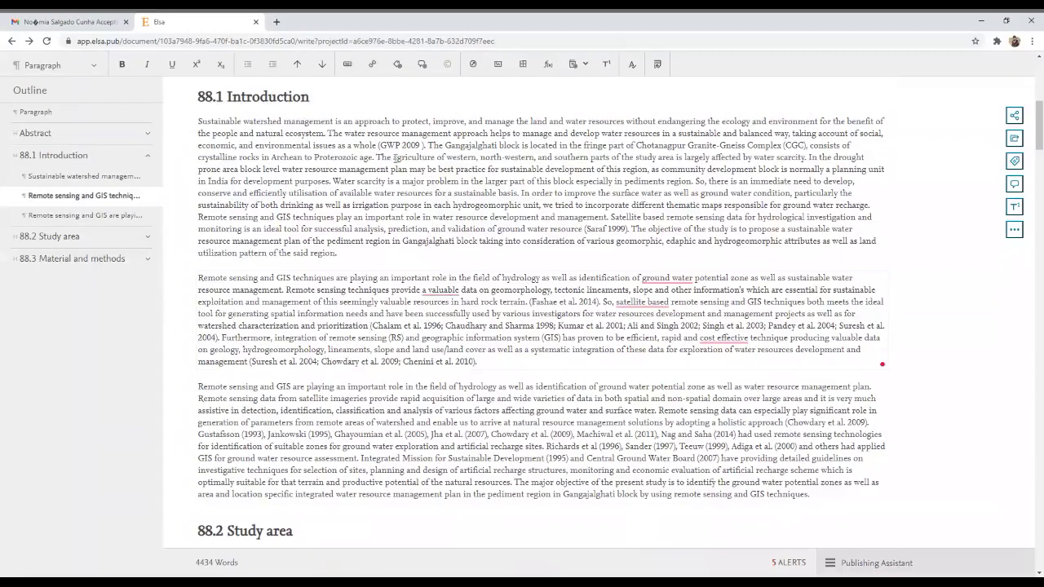
Open the chapter's reference library and start adding references by pasting them as text
scroll(394, 159, up, 3)
scroll(395, 159, up, 3)
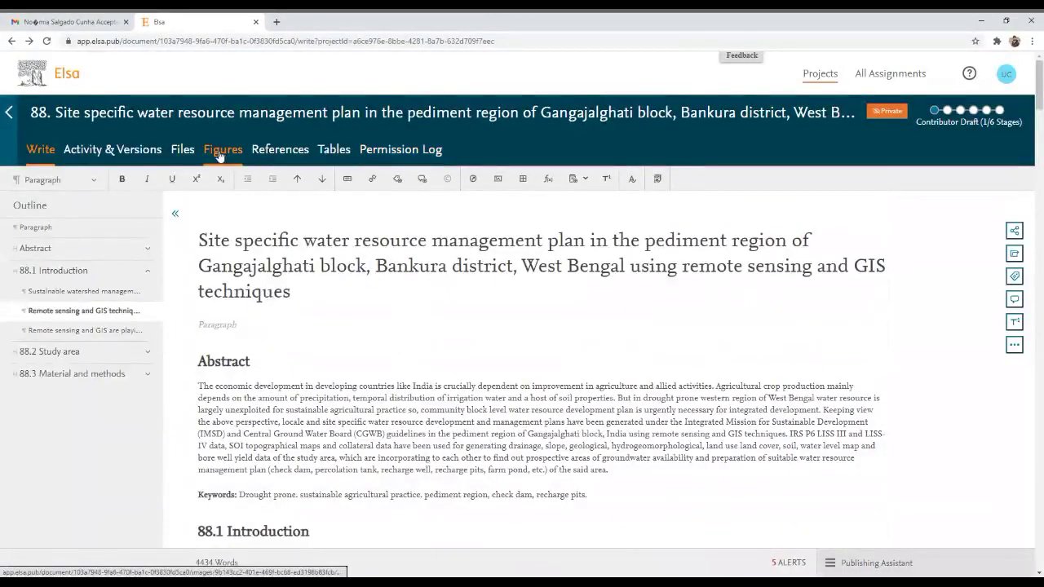
click(264, 155)
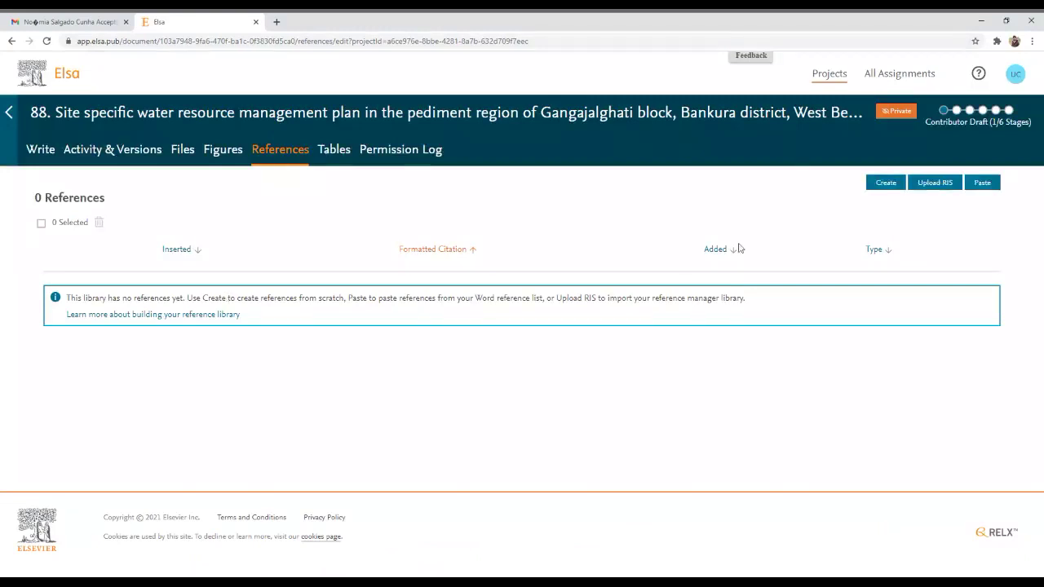
click(990, 185)
click(287, 236)
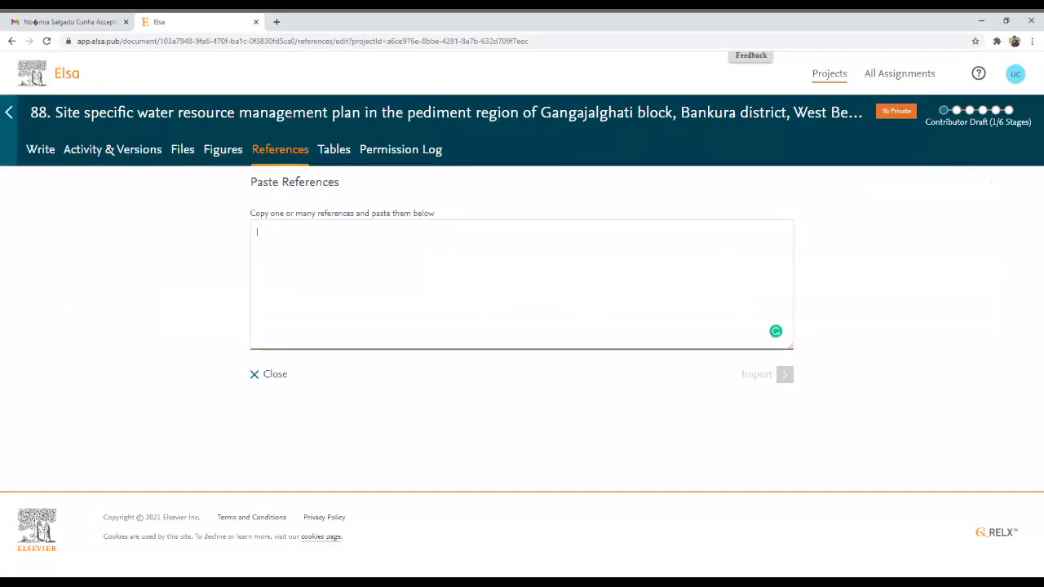
Paste the copied reference list from the manuscript and import it into the reference library
key(alt+Tab)
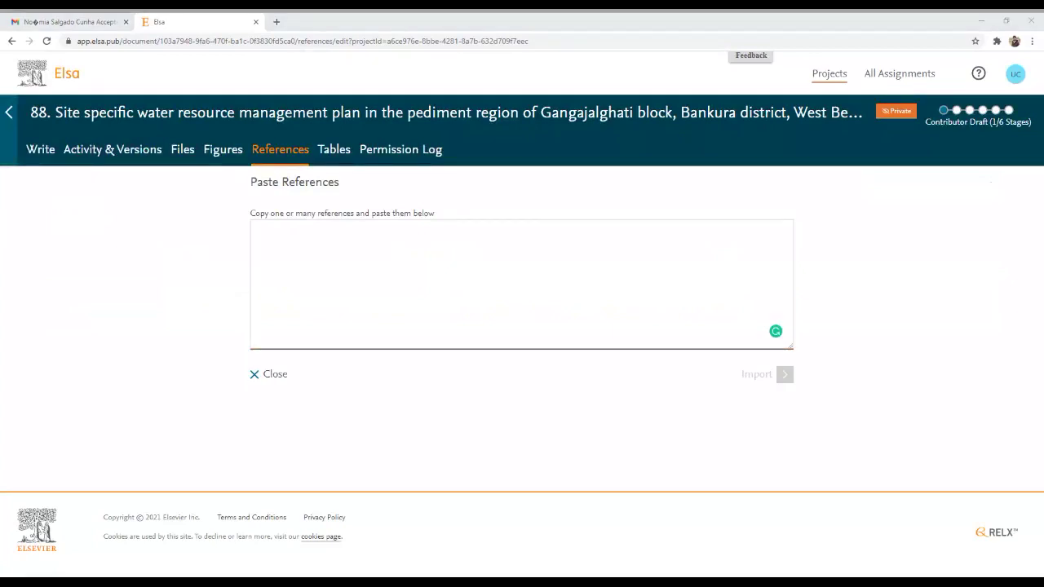
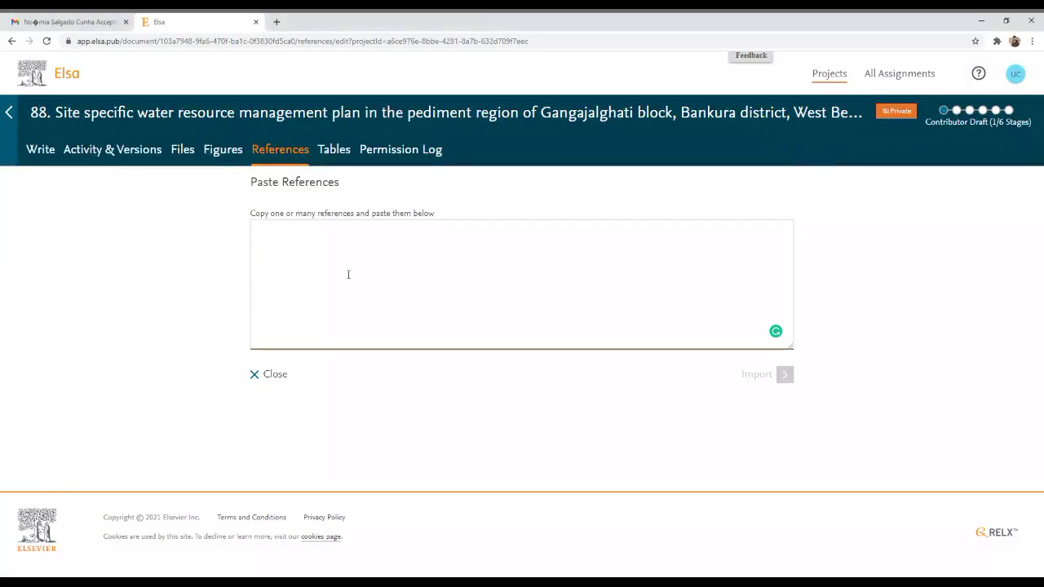
right_click(300, 234)
click(330, 319)
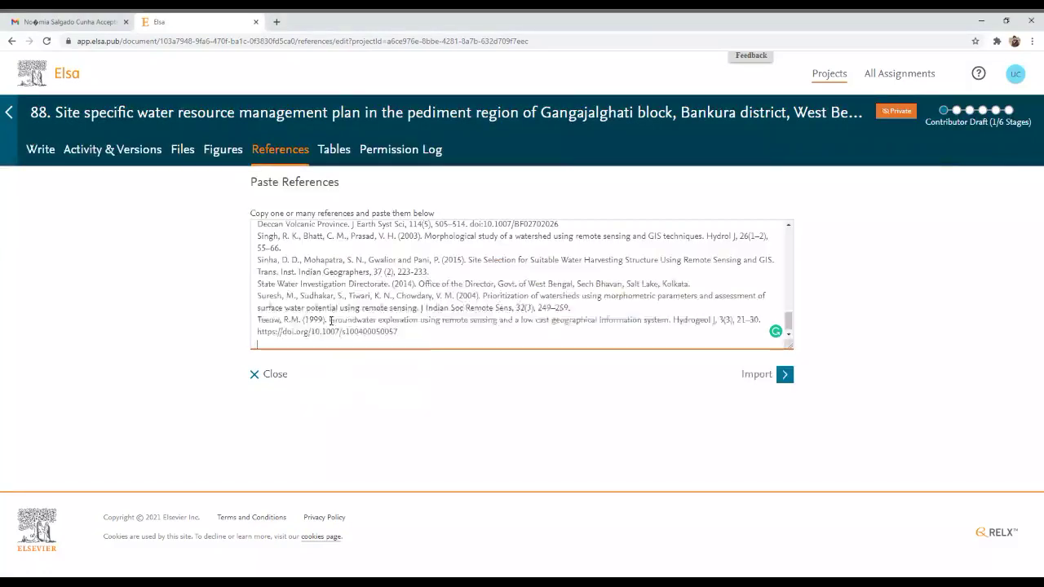
click(783, 375)
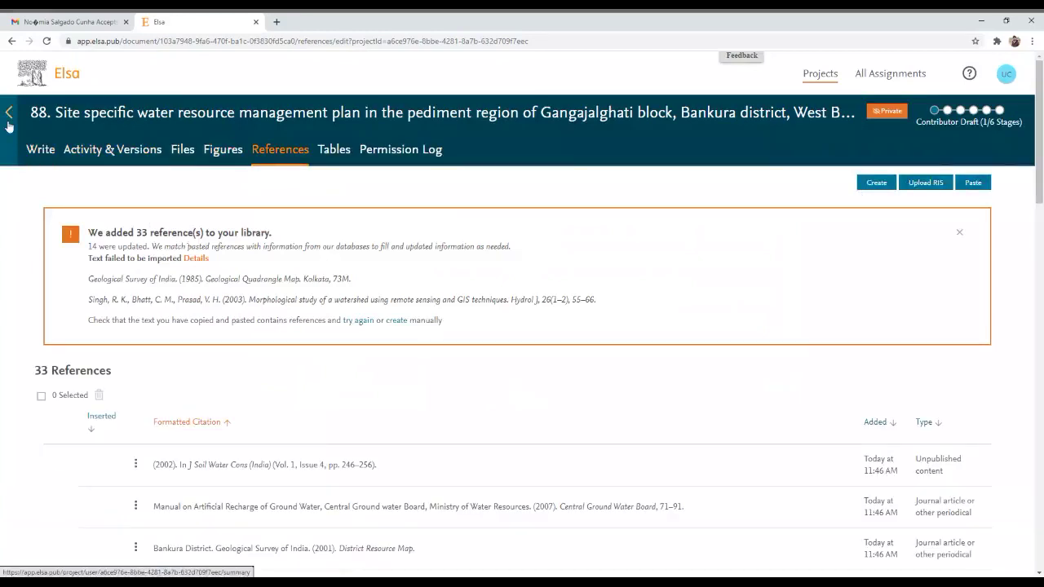
Insert the 2004 "Prioritization of watersheds" library reference before the last citation group in the second Introduction paragraph, and follow it to the References list
click(34, 152)
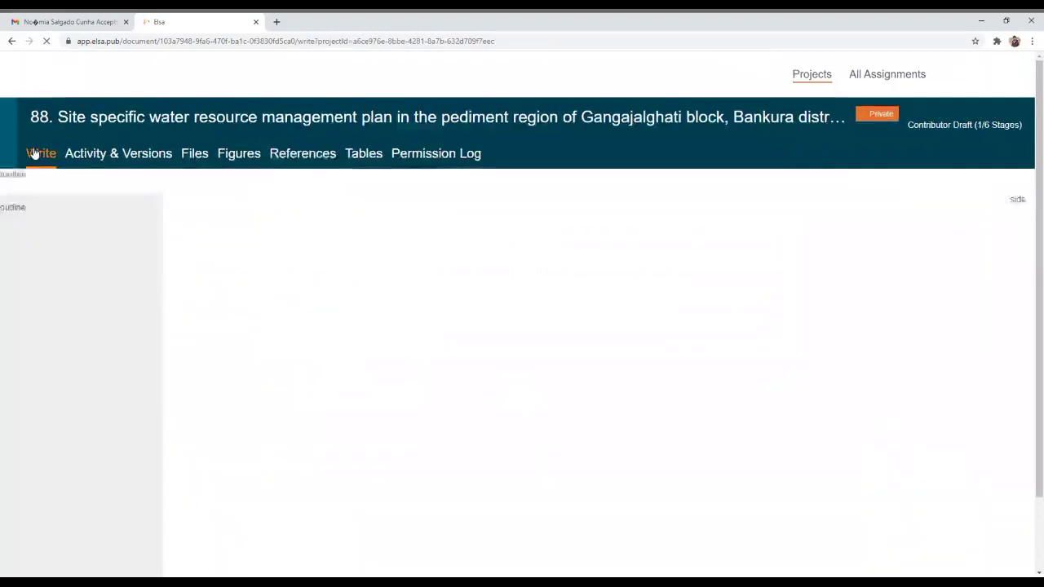
scroll(489, 310, down, 5)
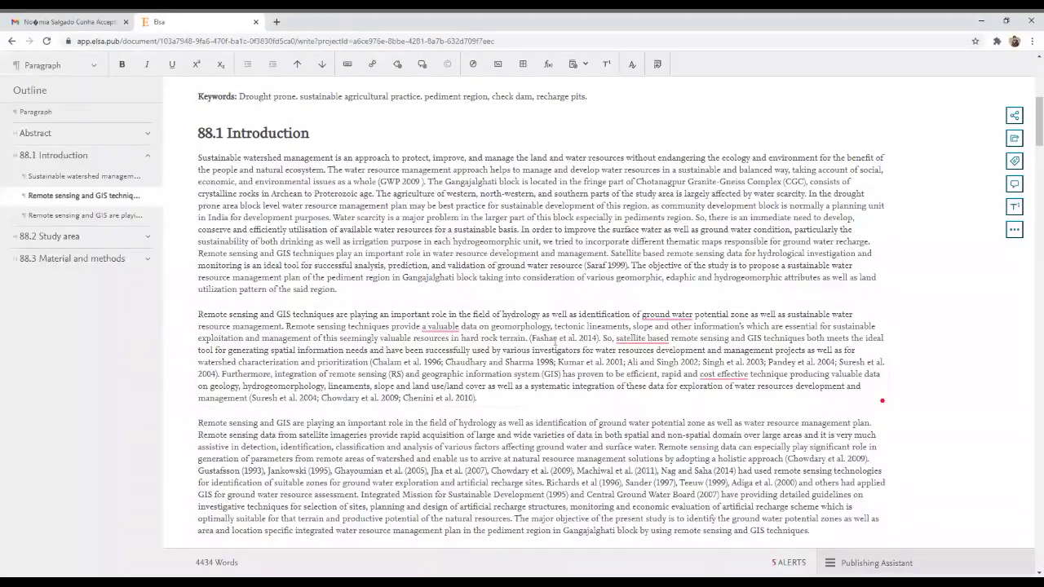
mouse_move(748, 374)
click(573, 65)
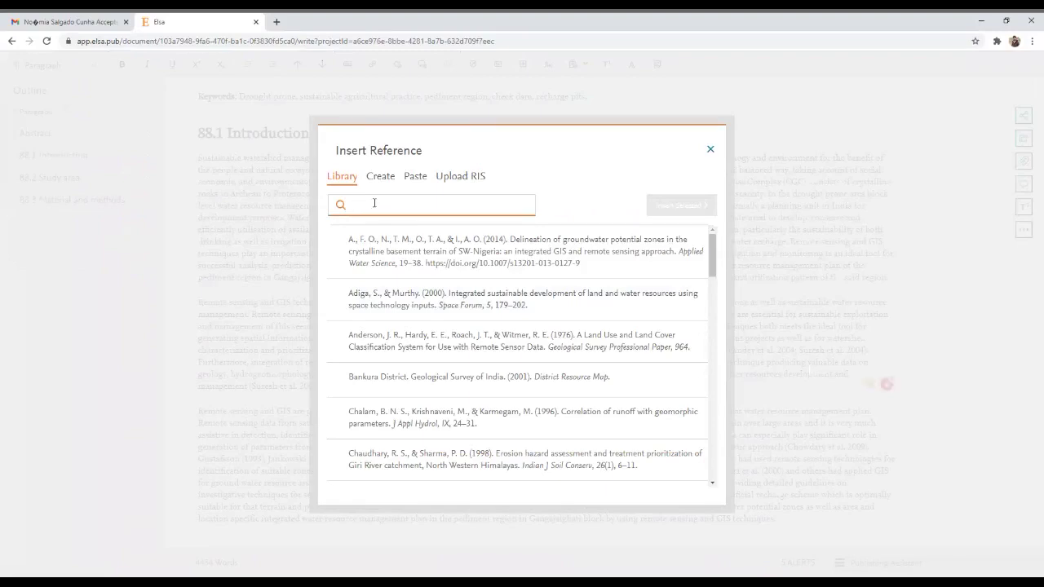
text(2004)
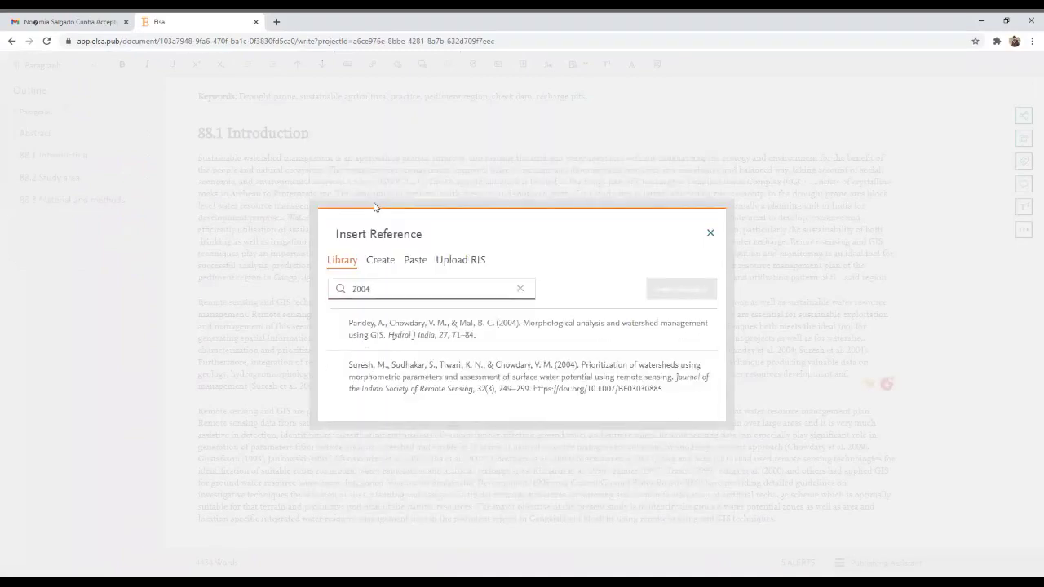
click(401, 377)
click(676, 292)
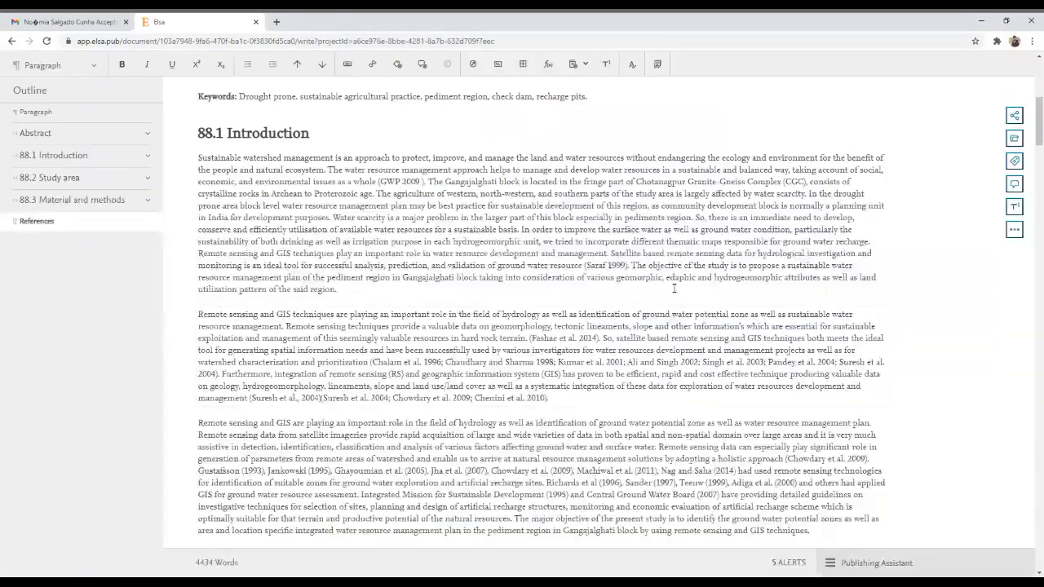
click(285, 399)
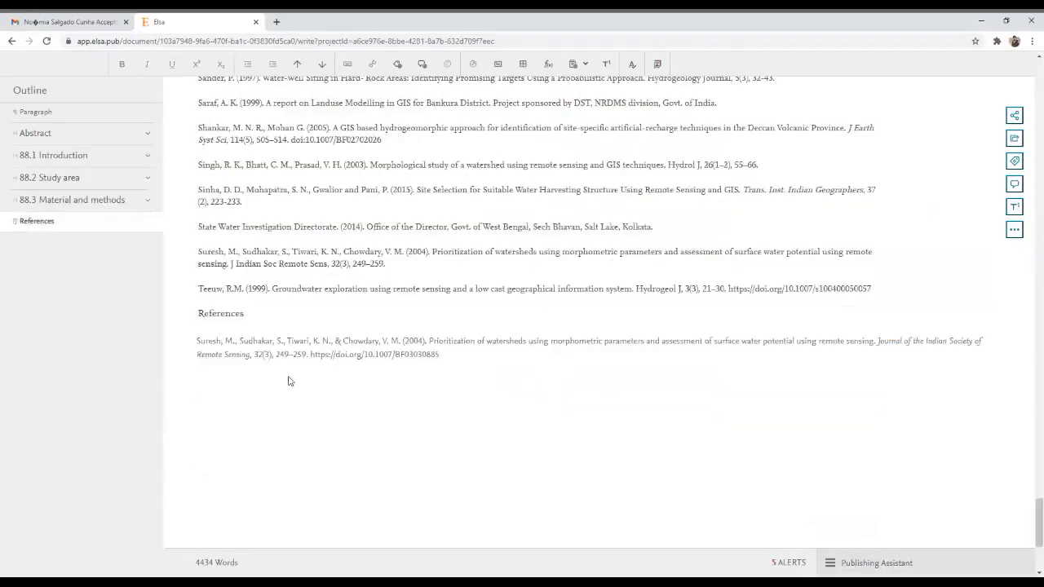
Review the remaining in-text citations, figure mentions and tables between the References list and the Introduction
scroll(296, 398, up, 15)
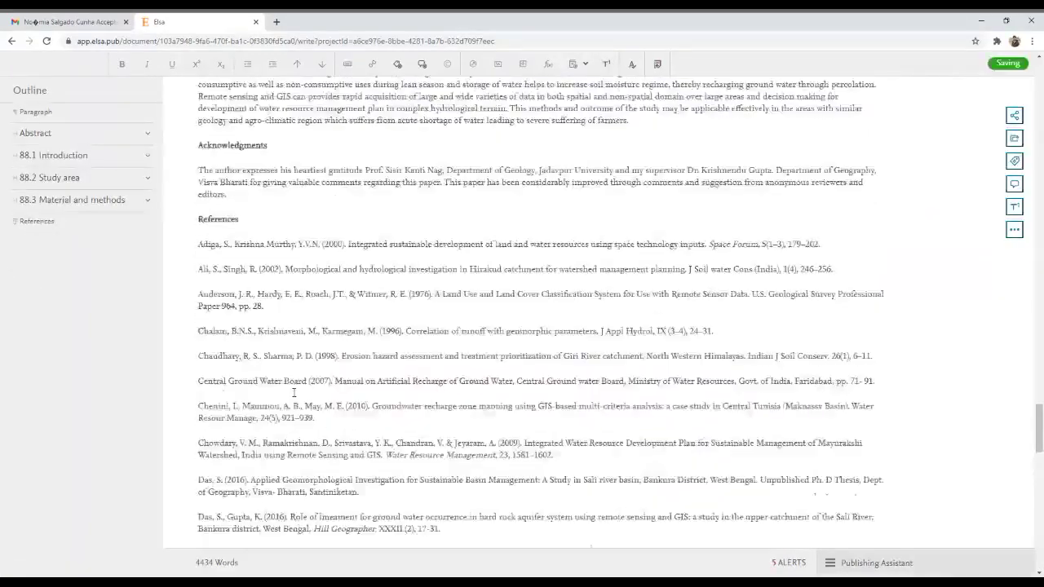
scroll(294, 393, up, 15)
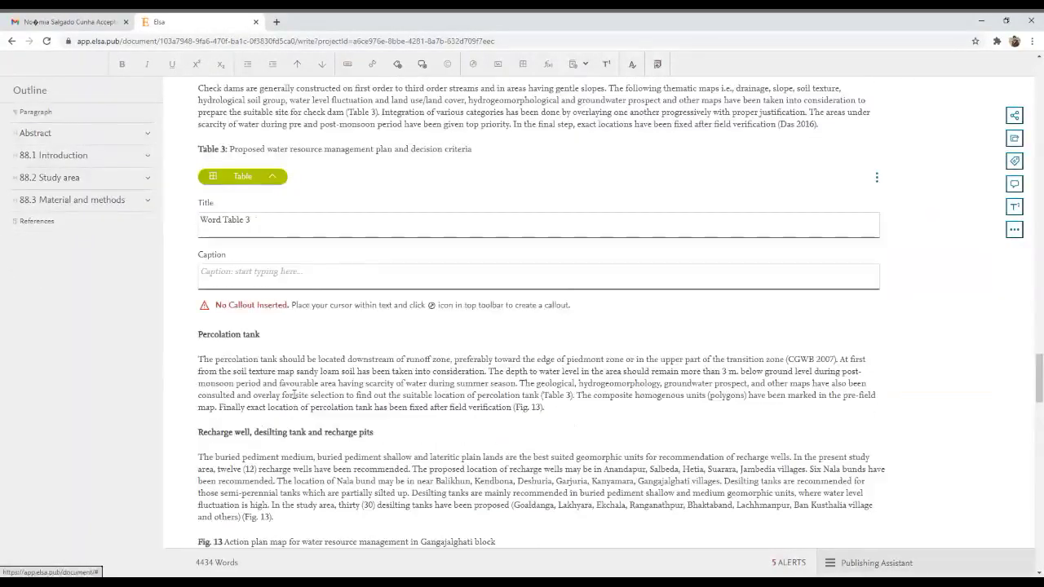
scroll(294, 395, up, 10)
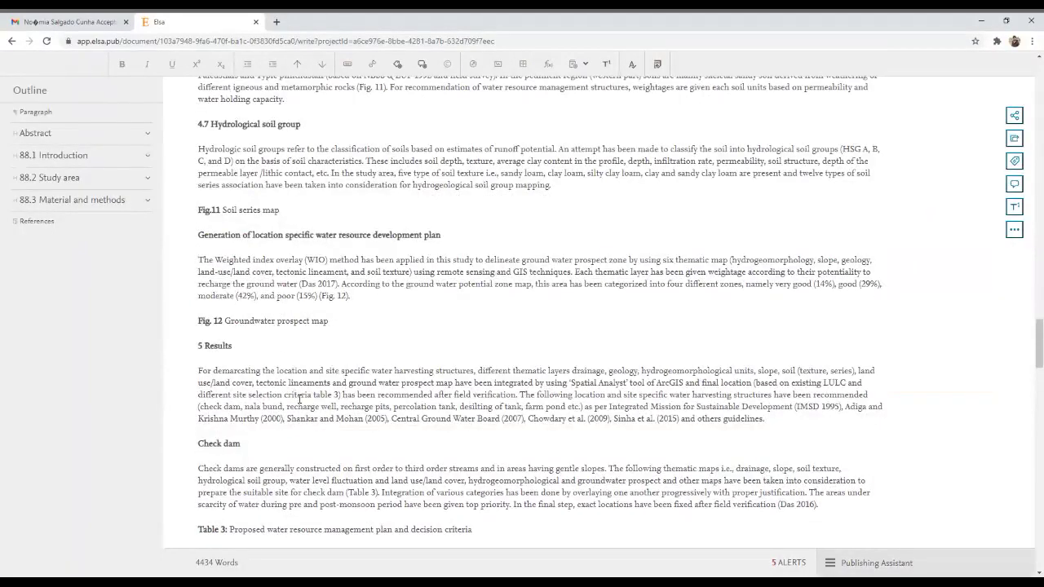
scroll(300, 398, up, 5)
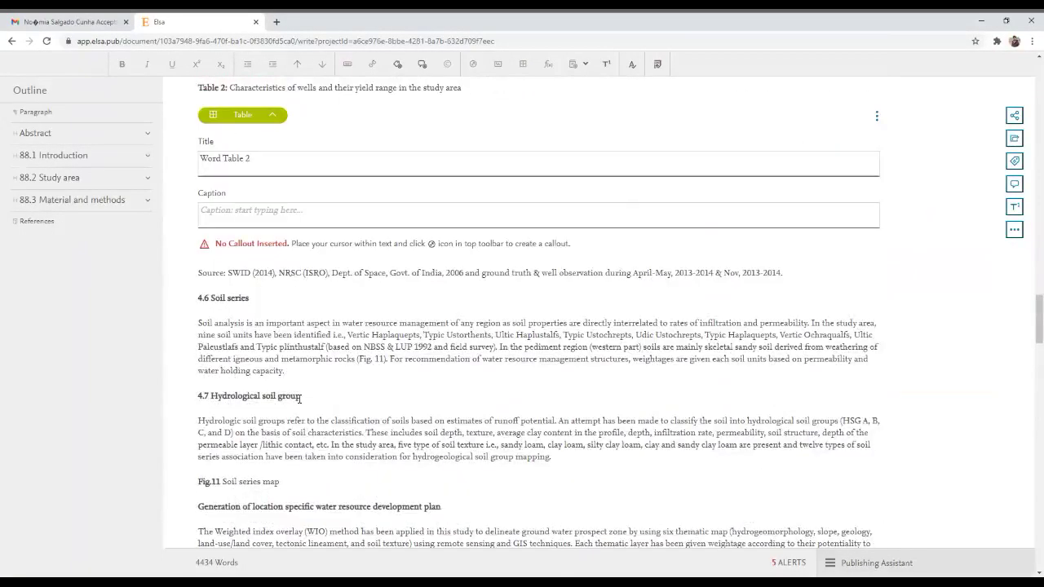
scroll(300, 397, up, 5)
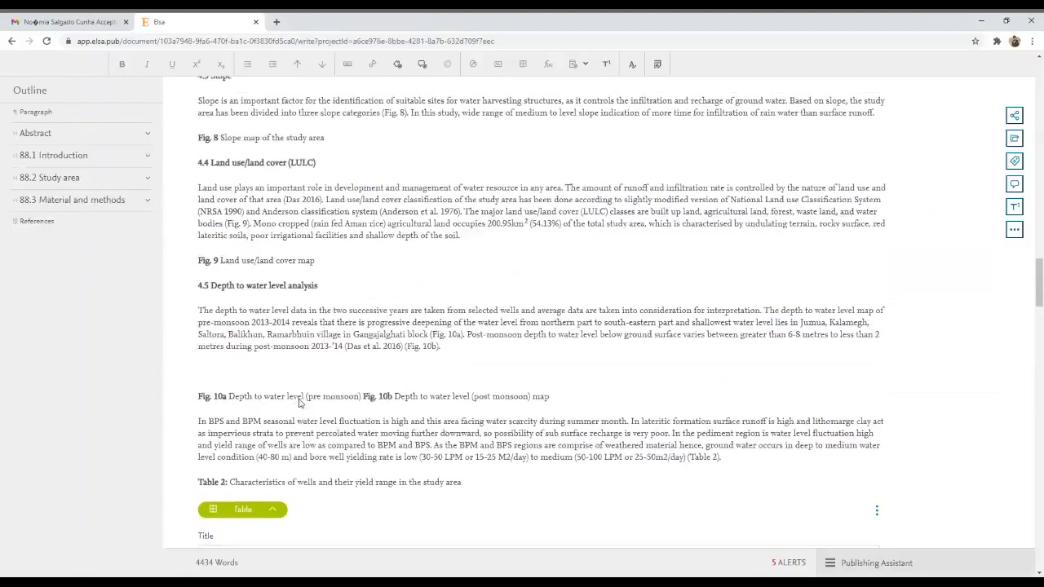
scroll(301, 401, up, 2)
scroll(300, 398, up, 15)
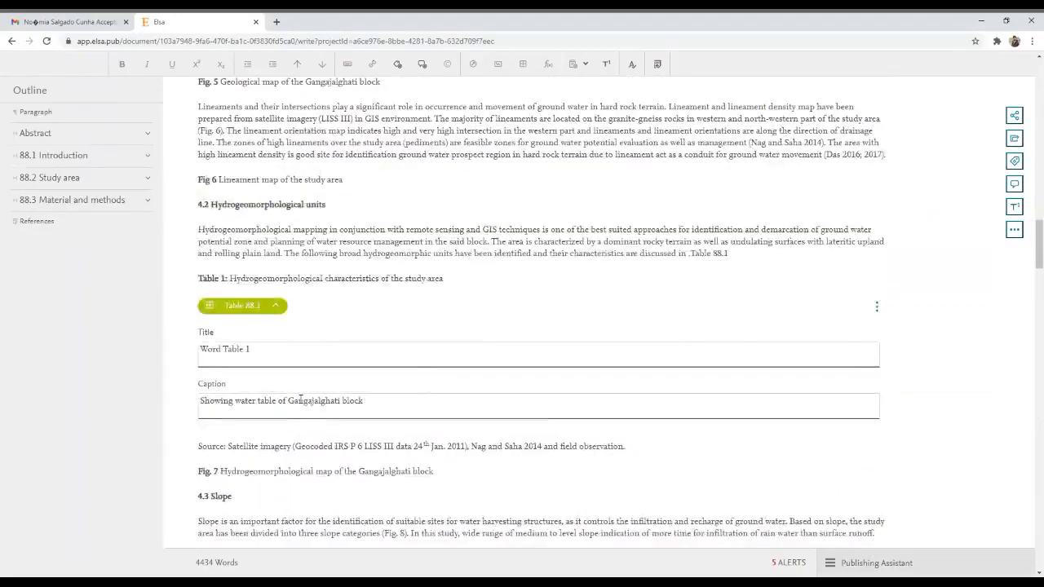
scroll(300, 399, up, 10)
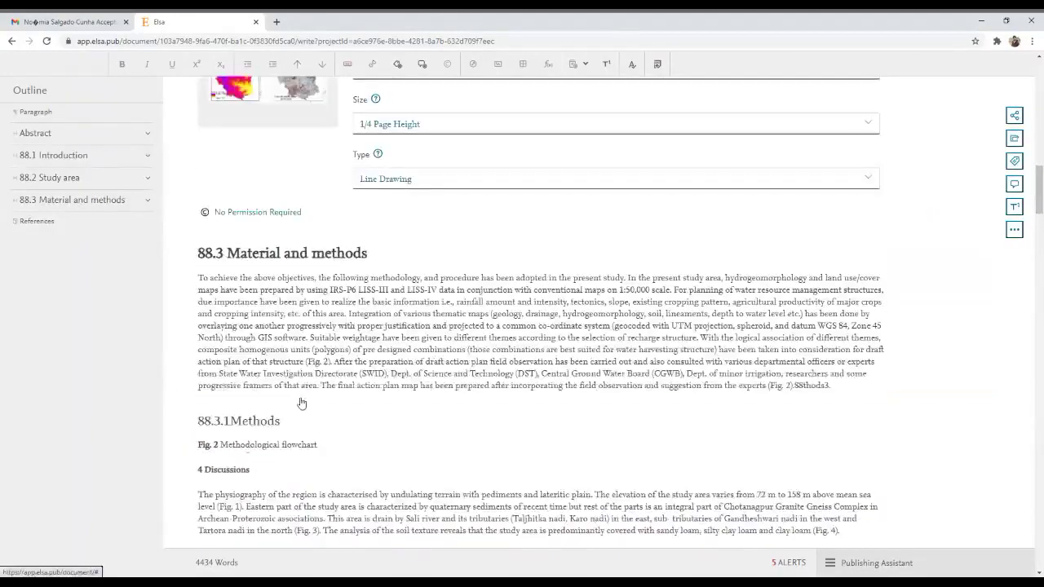
scroll(300, 396, up, 3)
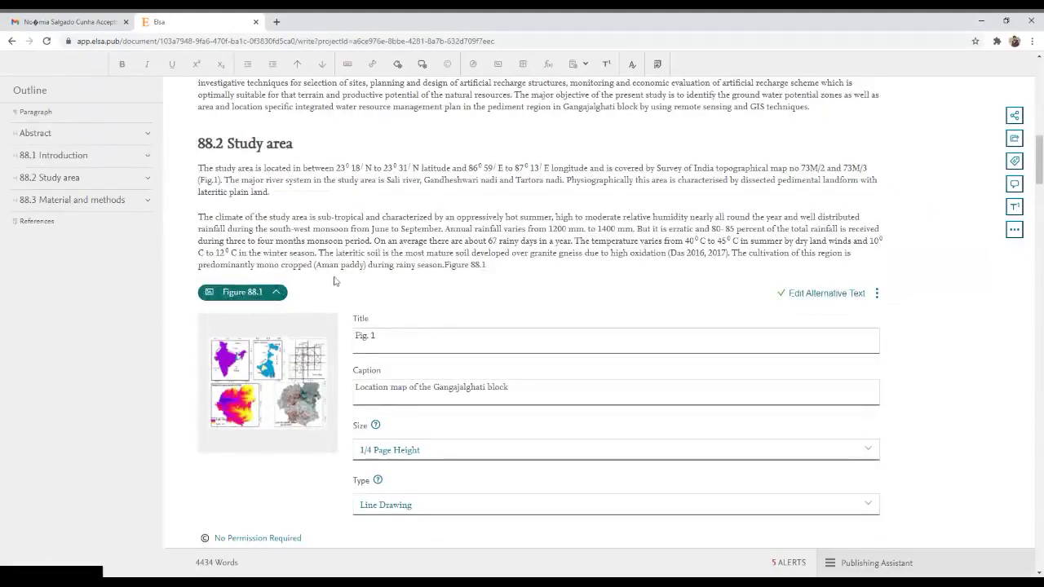
scroll(338, 299, up, 3)
scroll(338, 299, up, 6)
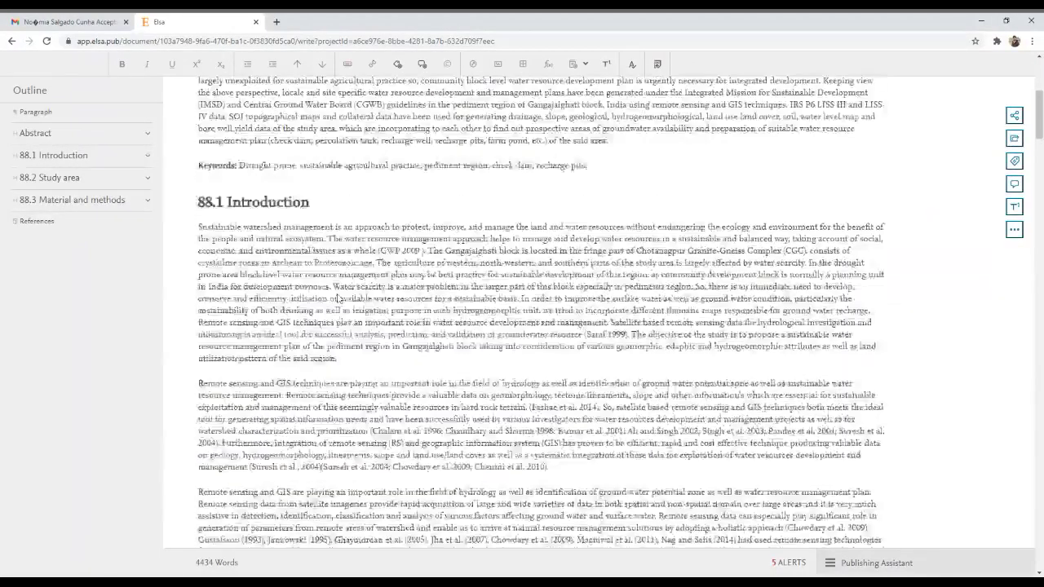
scroll(338, 299, down, 5)
scroll(354, 354, down, 8)
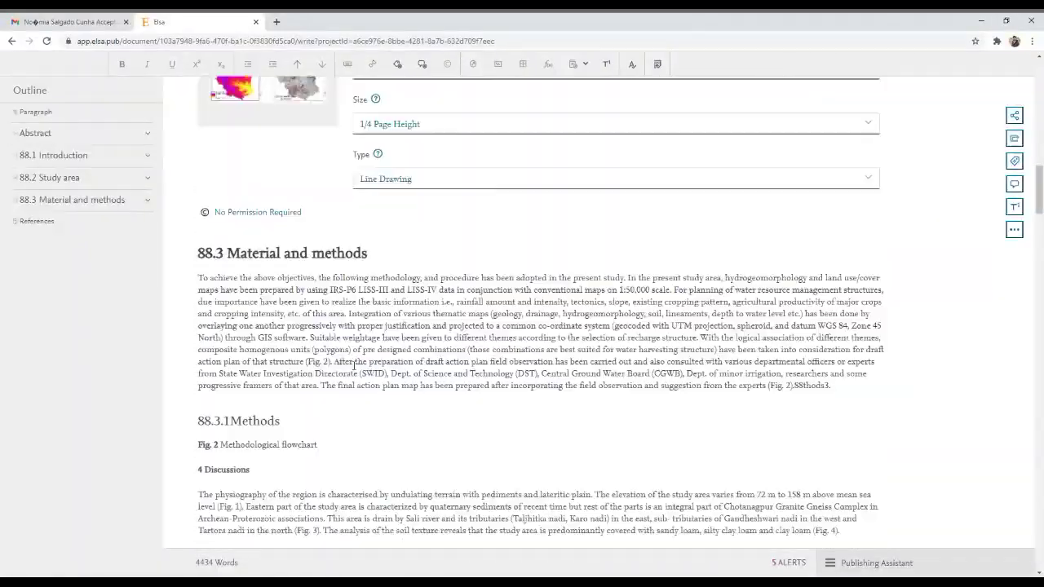
scroll(347, 257, down, 7)
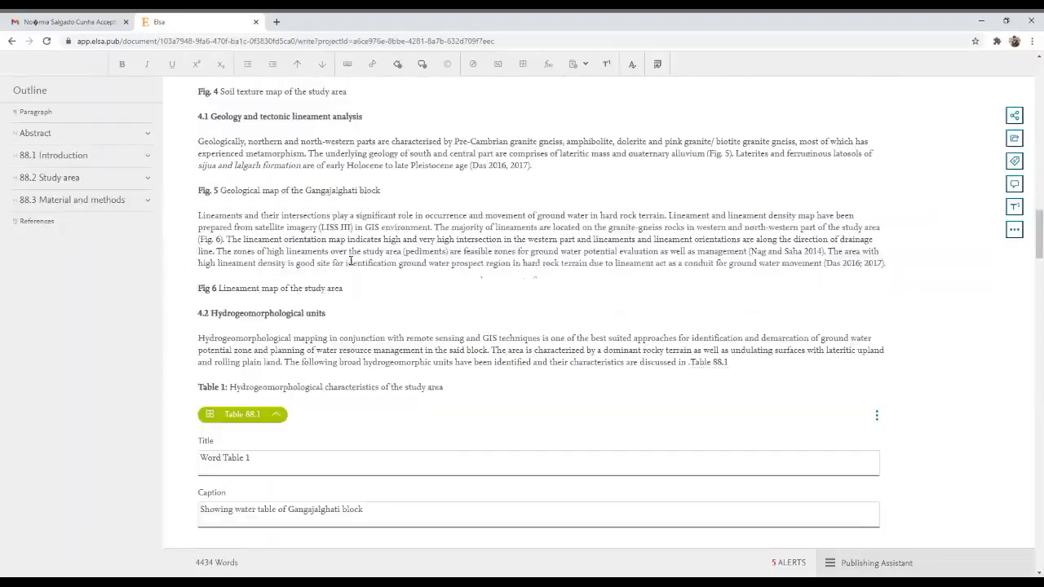
scroll(355, 273, down, 5)
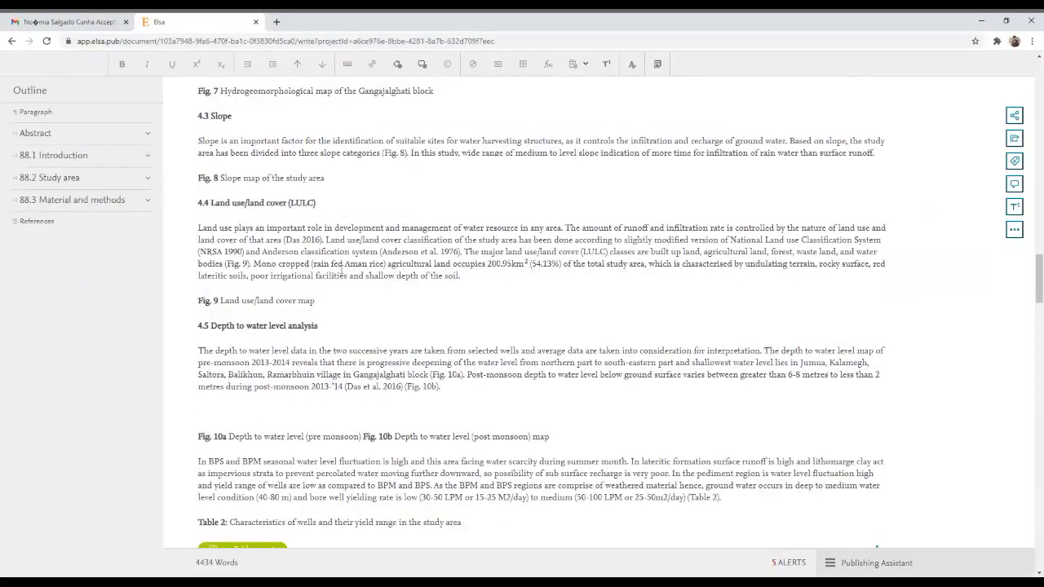
scroll(307, 267, down, 9)
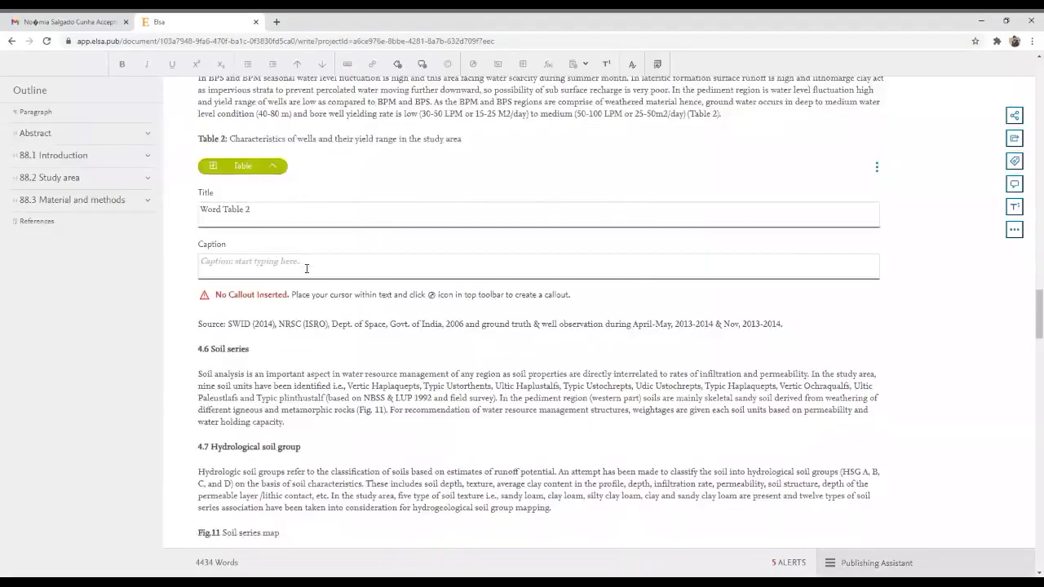
scroll(306, 268, up, 6)
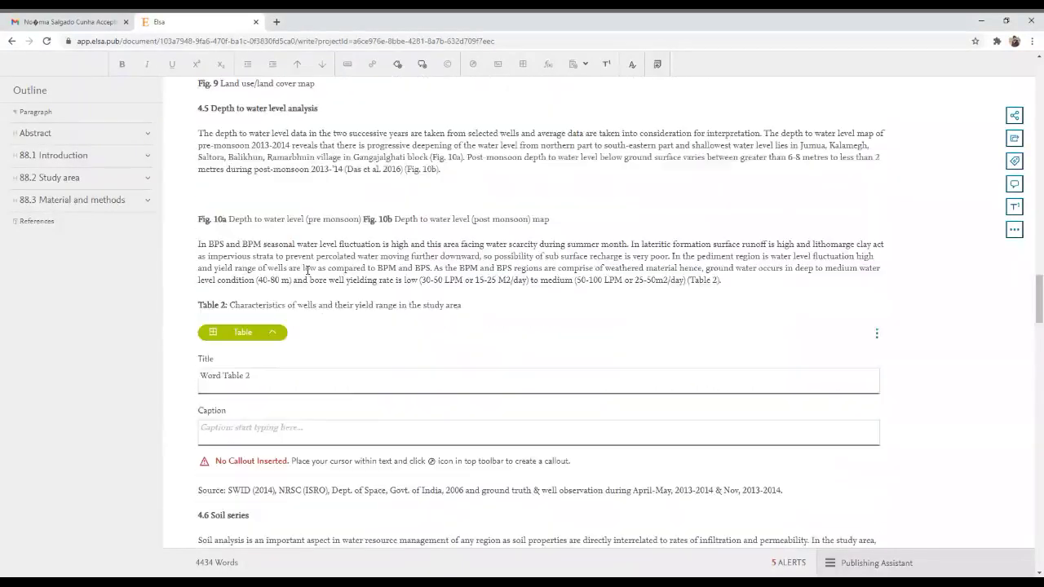
scroll(308, 271, up, 3)
scroll(307, 272, up, 8)
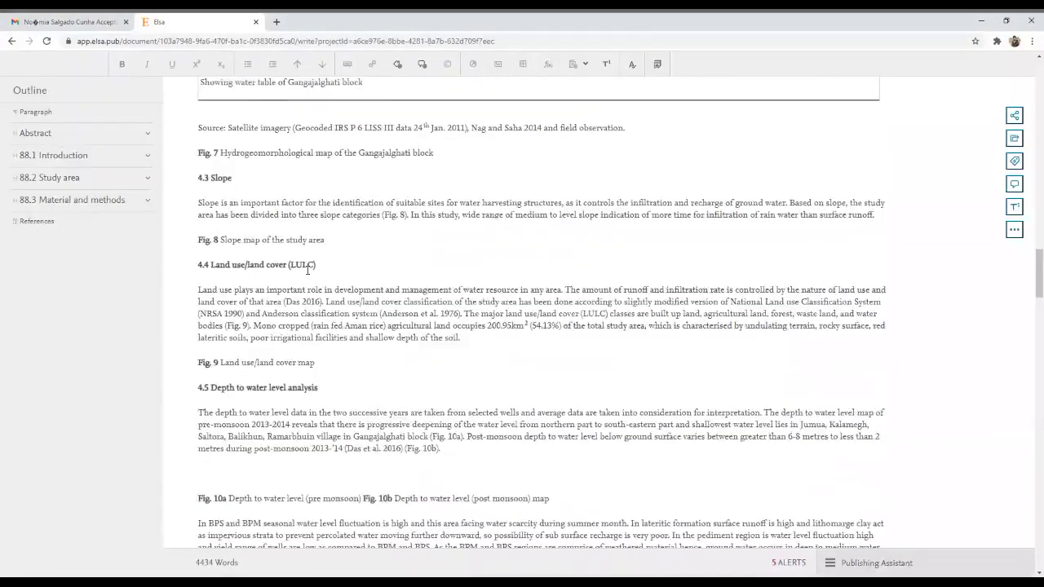
scroll(313, 283, up, 4)
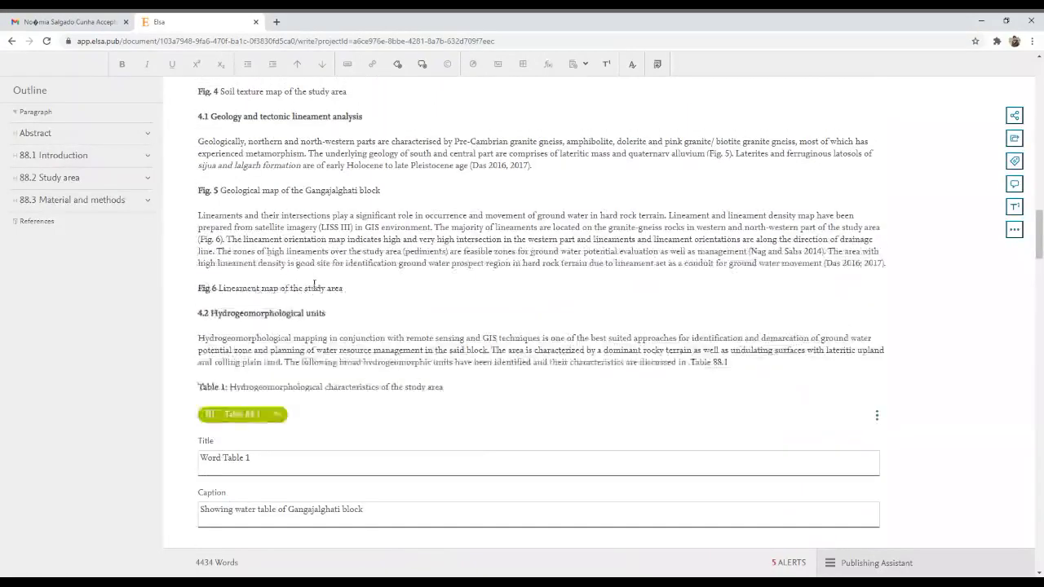
scroll(410, 313, up, 5)
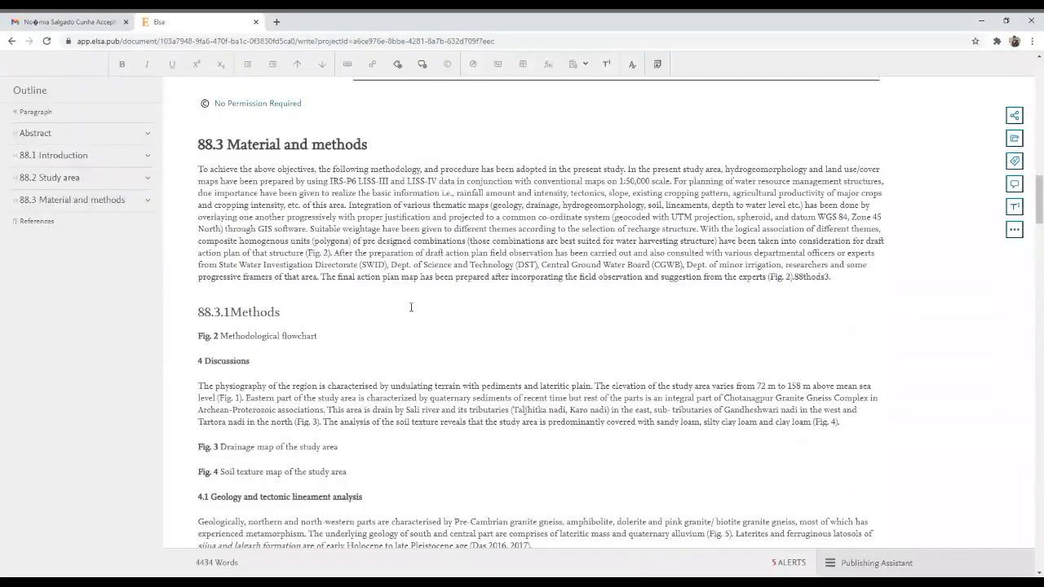
scroll(411, 306, up, 1)
scroll(411, 306, up, 7)
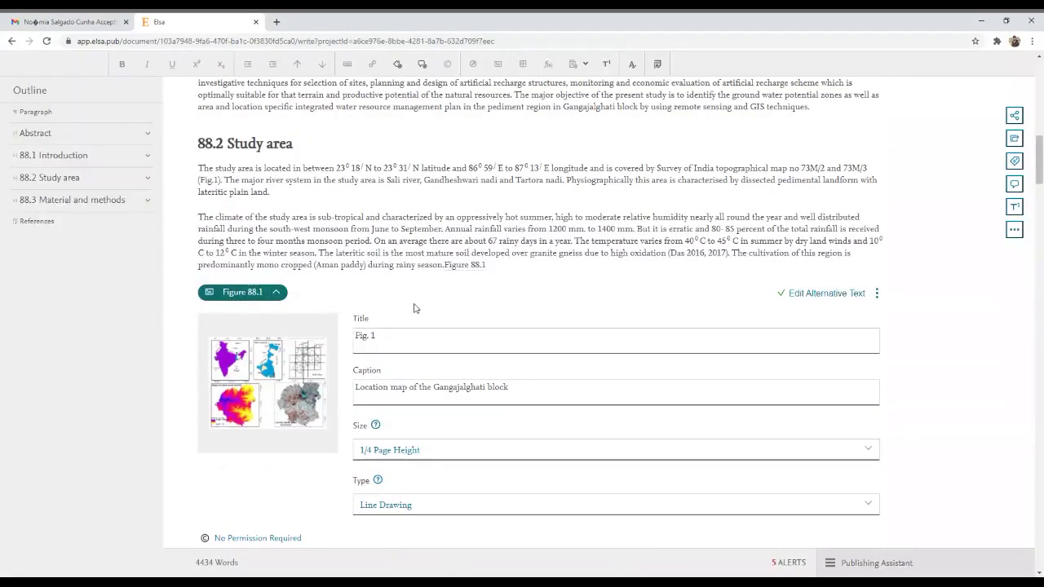
scroll(414, 309, up, 3)
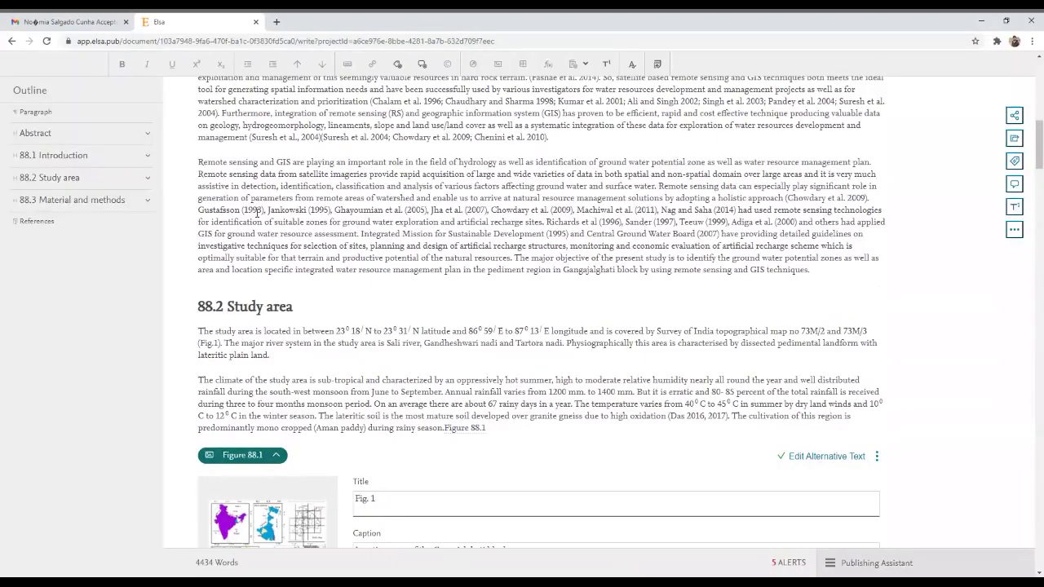
Delete the plain-text 2004 citation and its opening parenthesis right after the inserted library reference in the second Introduction paragraph
scroll(366, 214, up, 1)
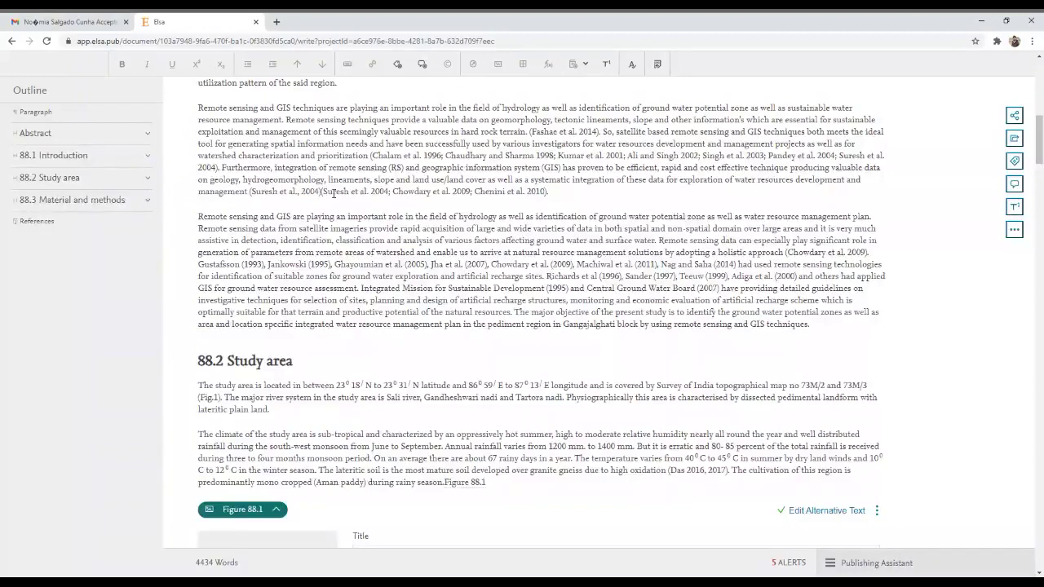
click(391, 191)
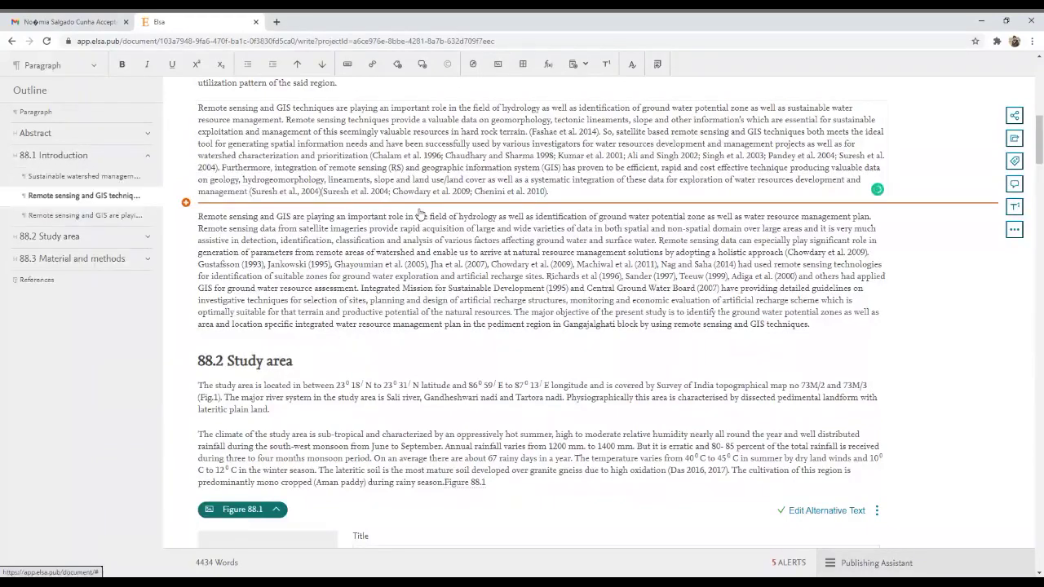
key(BackSpace)
key(BackSpace)
key(BackSpace)
key(BackSpace)
key(BackSpace)
key(BackSpace)
key(BackSpace)
key(BackSpace)
key(BackSpace)
key(BackSpace)
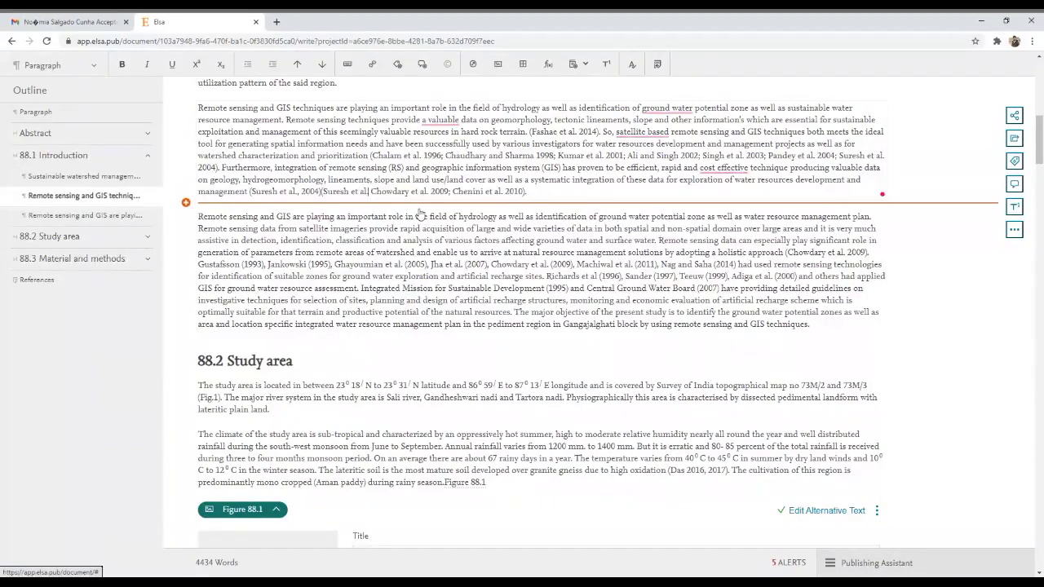
key(BackSpace)
key(BackSpace)
key(BackSpace)
key(BackSpace)
key(BackSpace)
key(BackSpace)
key(BackSpace)
key(BackSpace)
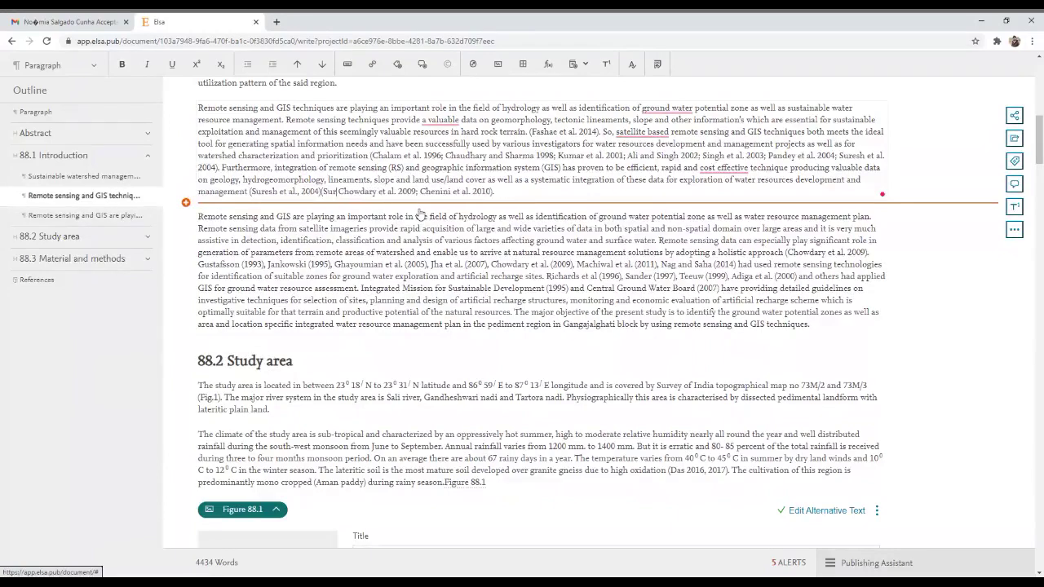
key(BackSpace)
key(BackSpace)
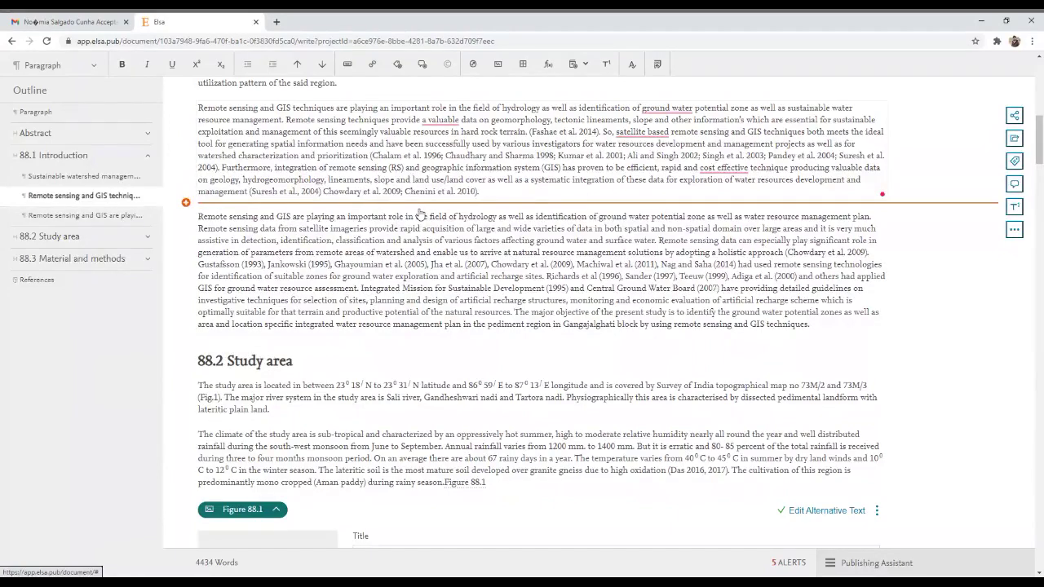
Insert the 2016 "Role of lineament for ground water occurrence" library reference before the plain-text 2016 citation in section 4.5
key(ctrl+End)
scroll(327, 193, up, 3)
scroll(327, 192, up, 15)
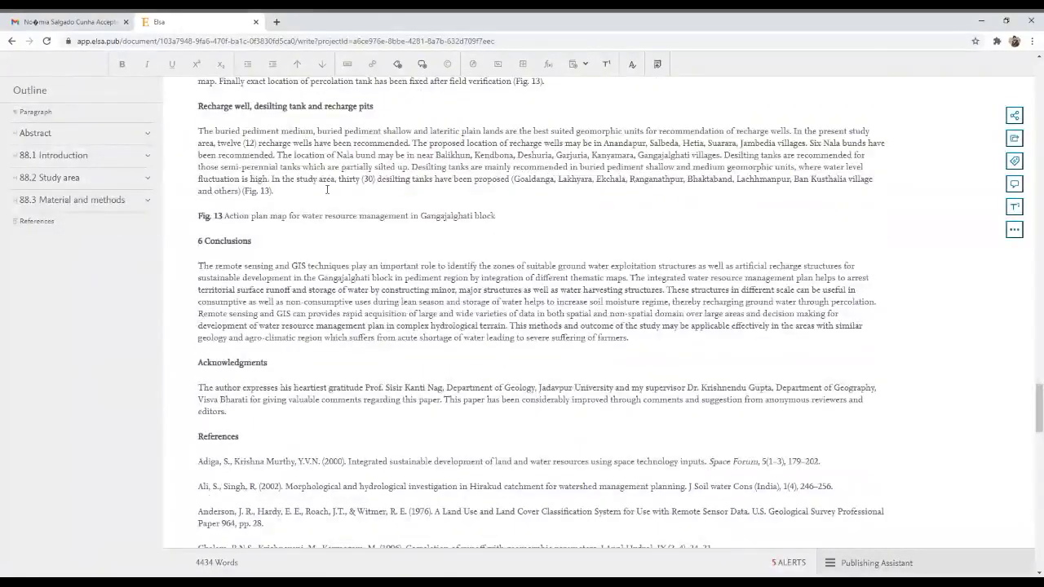
scroll(327, 190, up, 12)
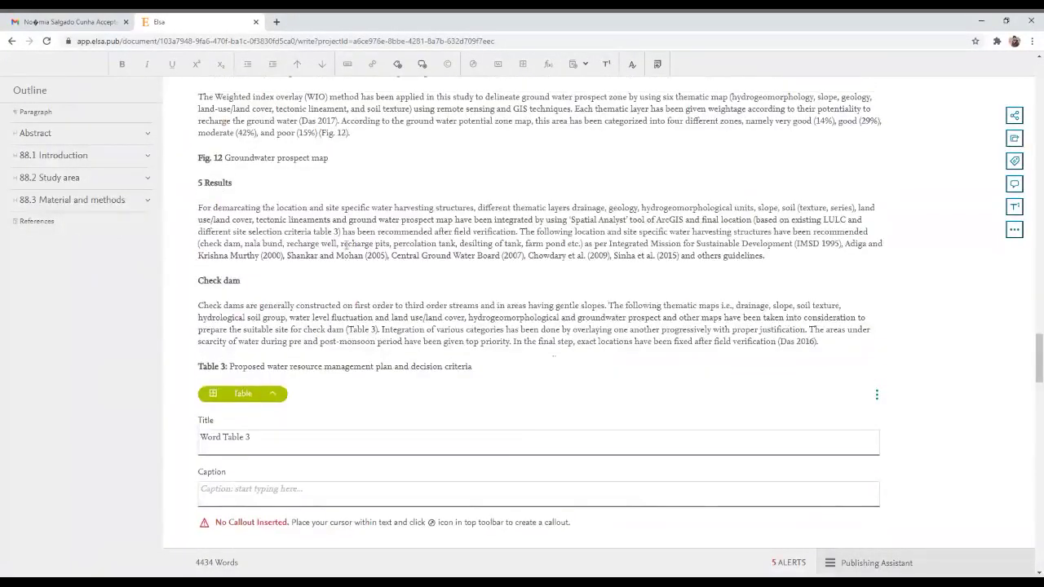
scroll(316, 252, up, 3)
scroll(315, 252, up, 10)
scroll(329, 290, up, 4)
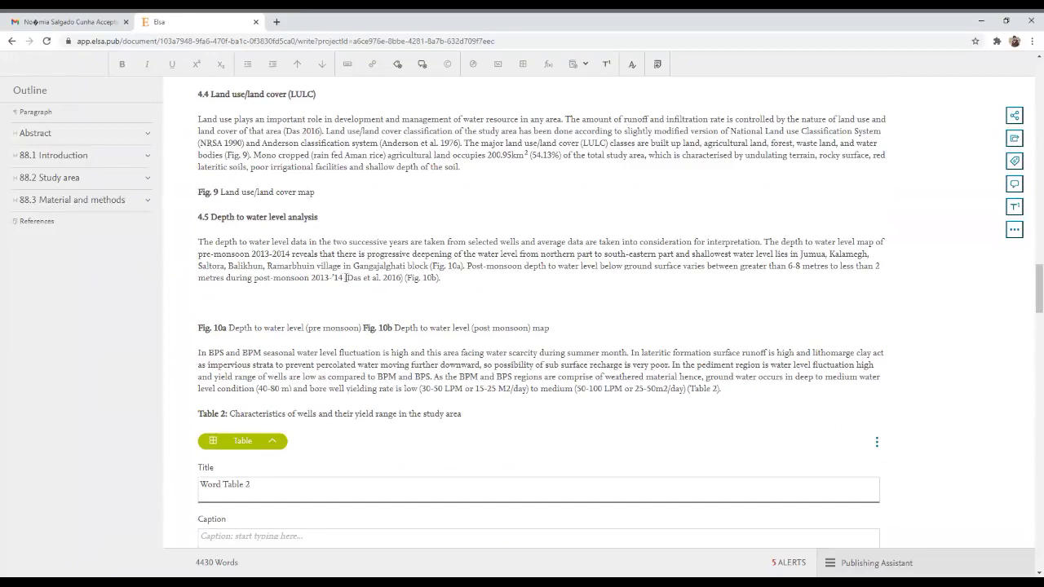
click(344, 277)
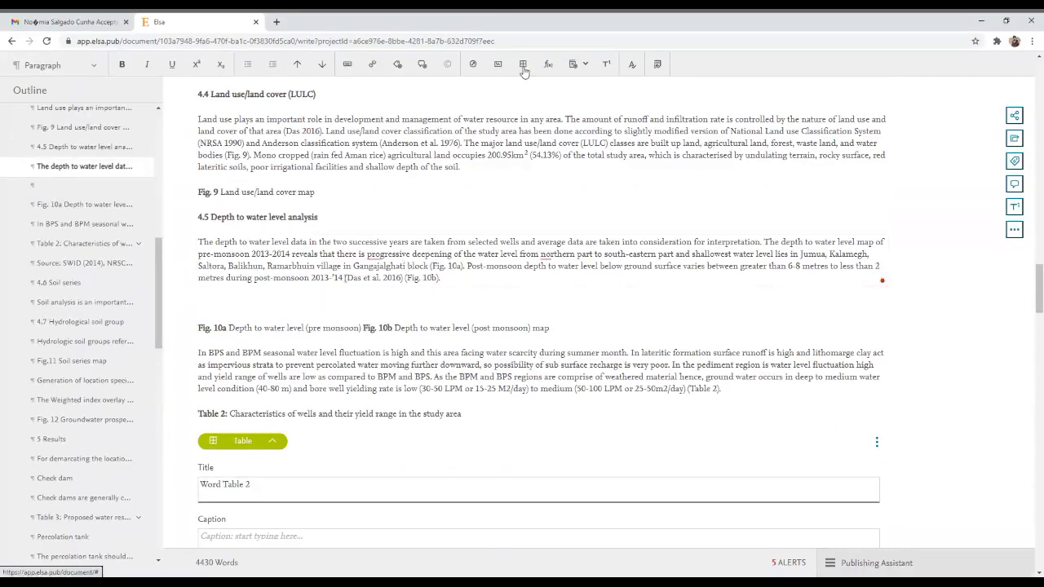
click(571, 66)
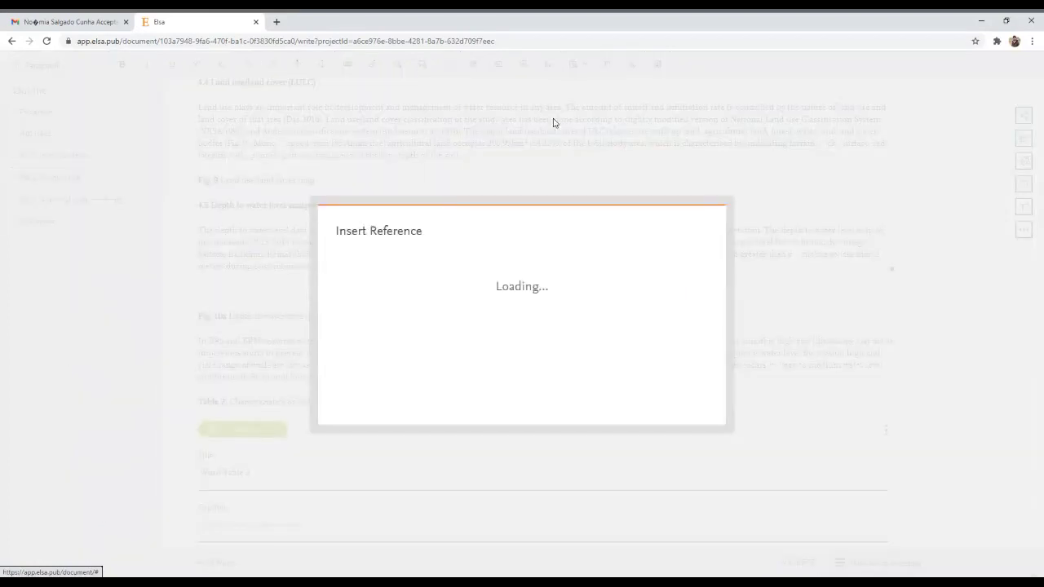
text(2016)
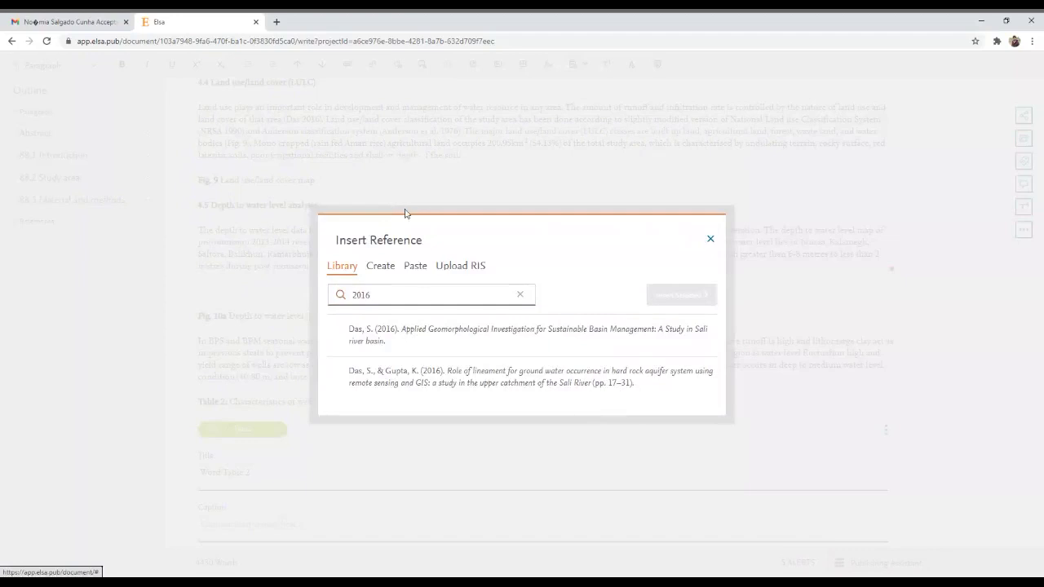
click(382, 377)
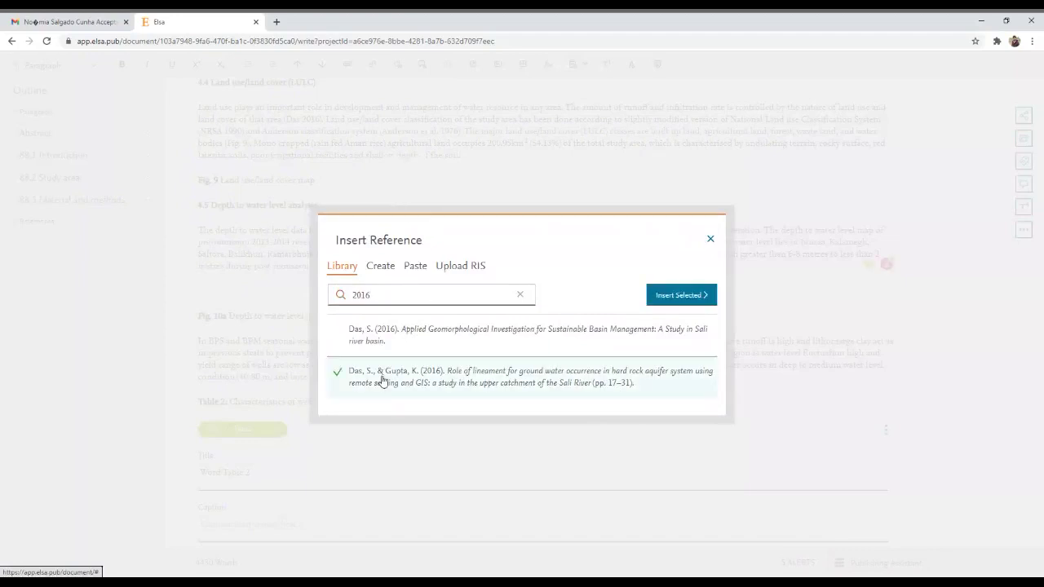
click(661, 298)
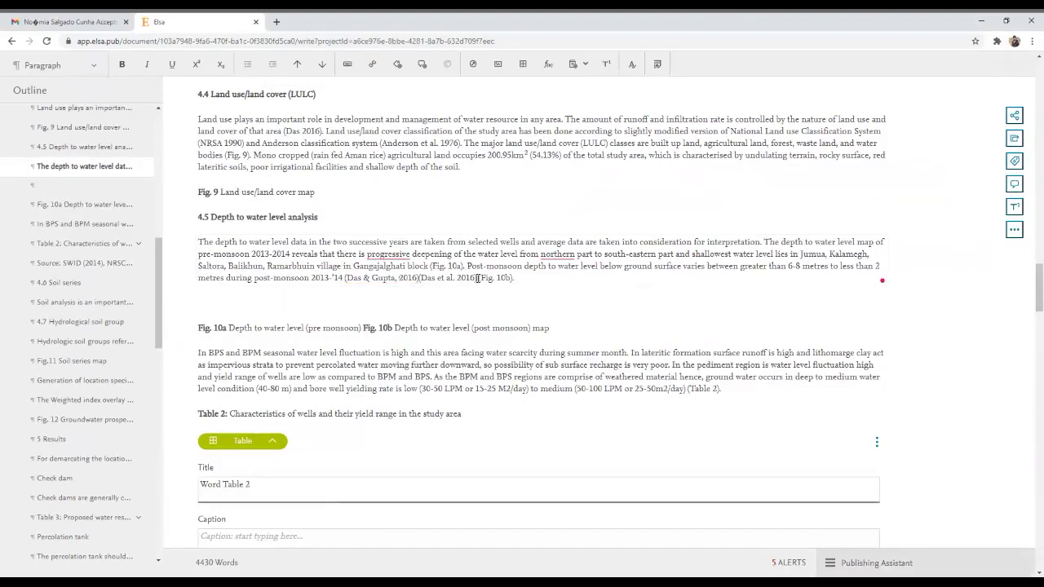
Delete the original plain-text 2016 citation between the inserted library reference and the Fig. 10b mention in section 4.5
key(BackSpace)
key(BackSpace)
key(BackSpace)
key(BackSpace)
key(BackSpace)
key(BackSpace)
key(BackSpace)
key(BackSpace)
key(BackSpace)
key(BackSpace)
key(BackSpace)
key(BackSpace)
key(BackSpace)
key(BackSpace)
key(BackSpace)
key(BackSpace)
key(BackSpace)
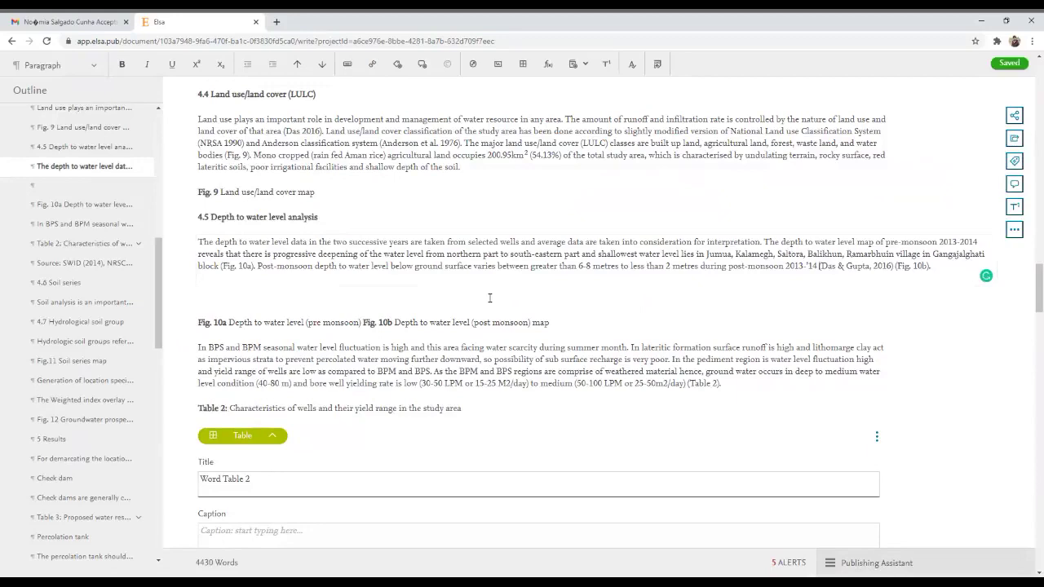
scroll(489, 298, up, 3)
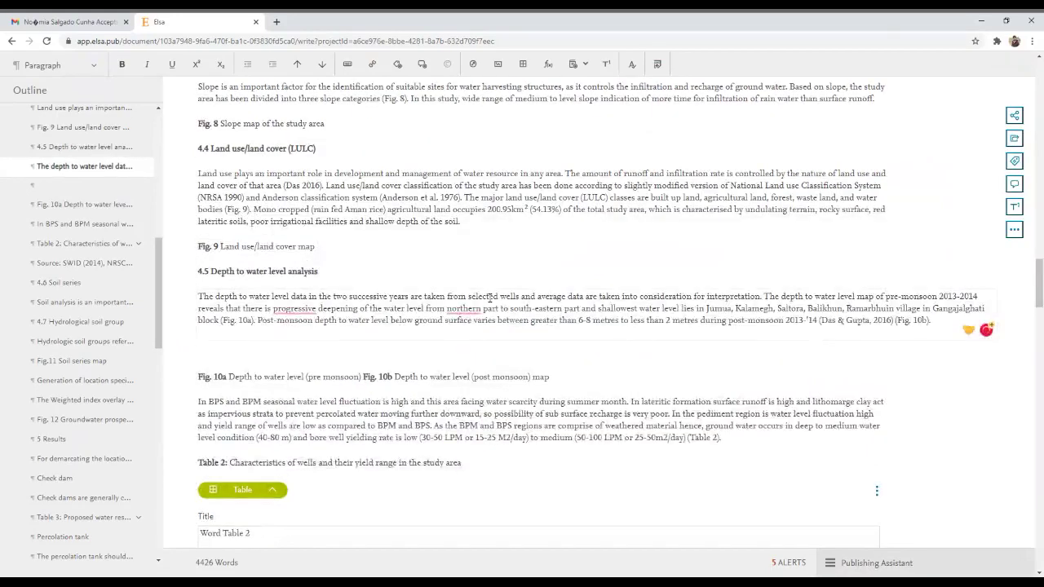
scroll(490, 298, up, 2)
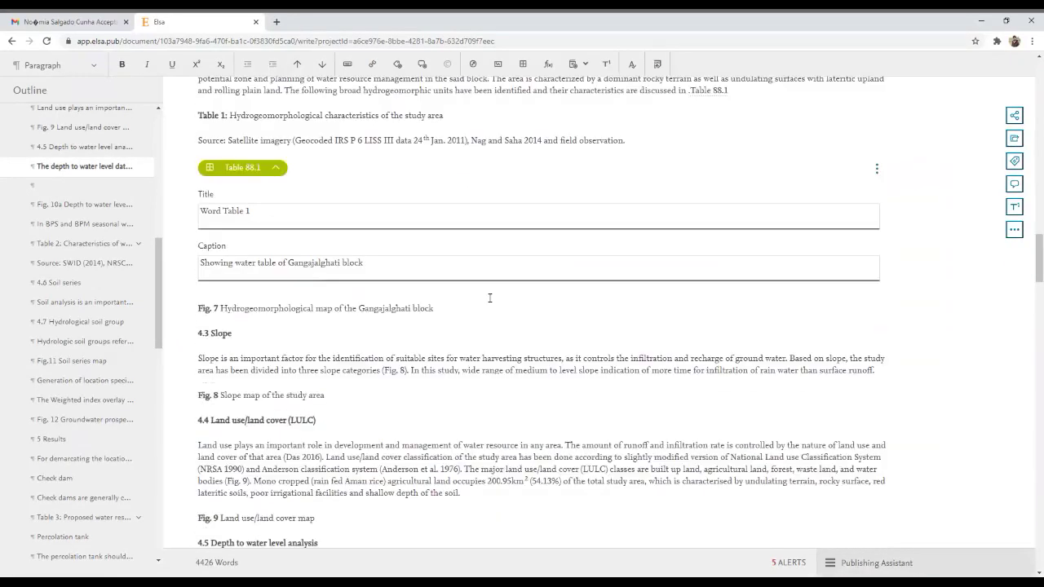
Start creating a new journal-article reference for the library and paste the copied reference list text as its article title
scroll(405, 337, up, 3)
scroll(404, 337, up, 5)
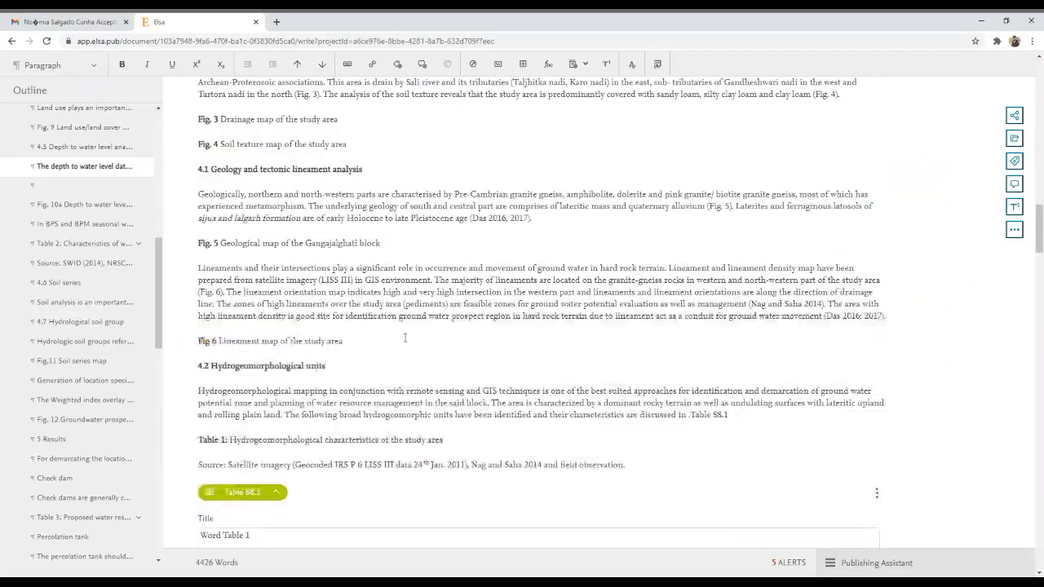
scroll(404, 337, up, 6)
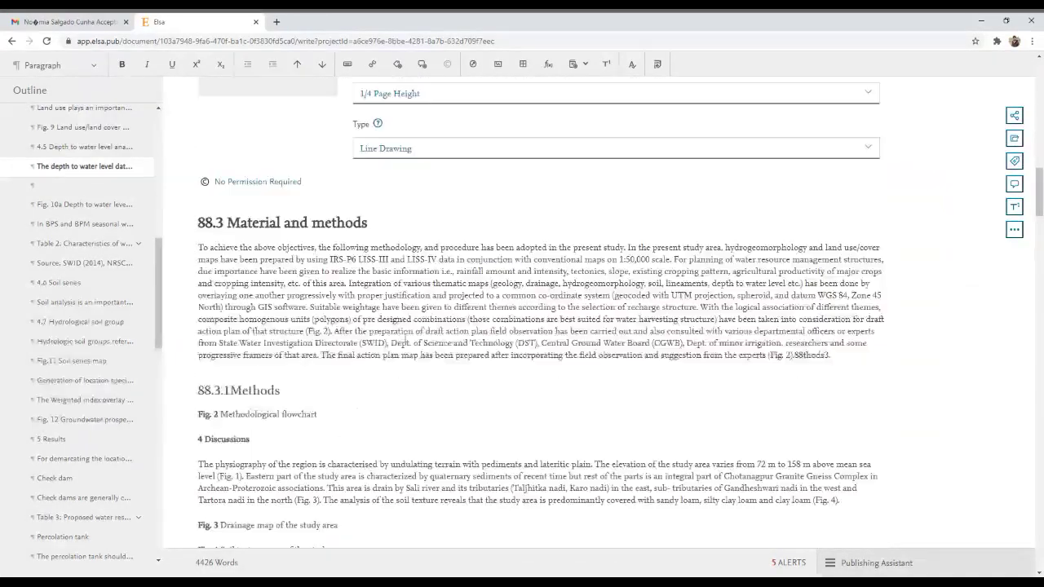
scroll(404, 337, up, 15)
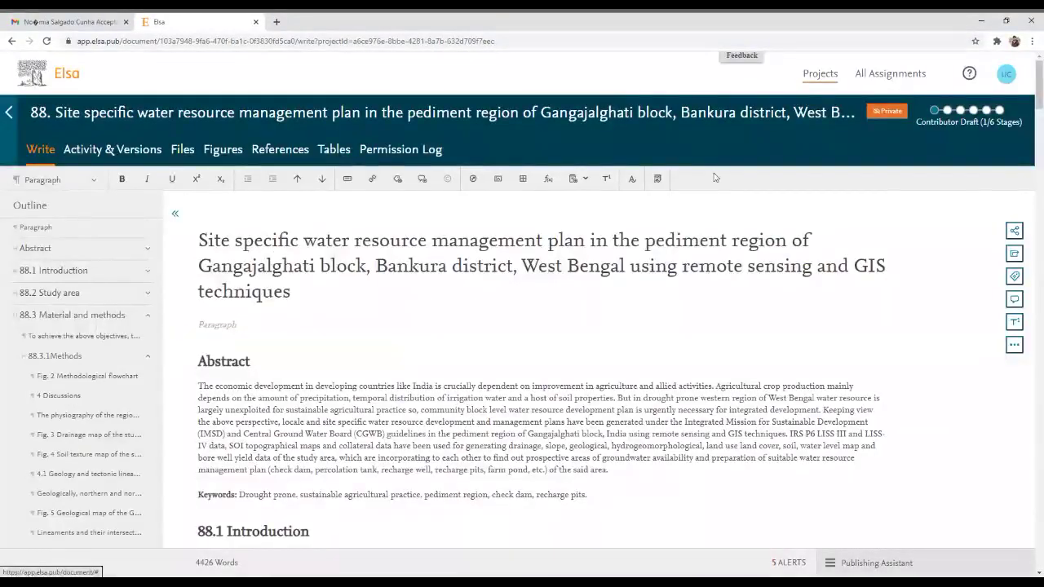
click(573, 179)
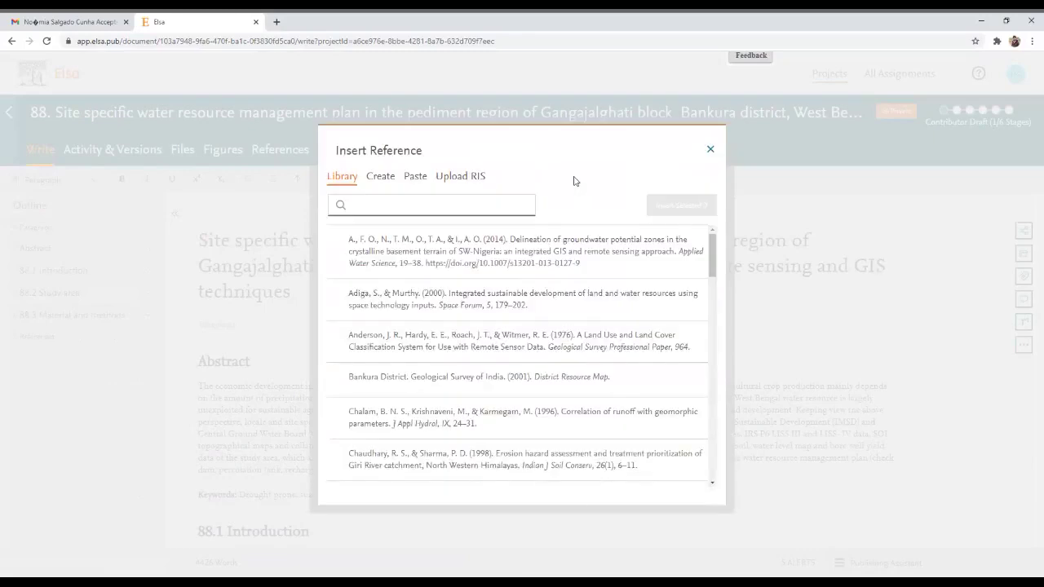
click(380, 178)
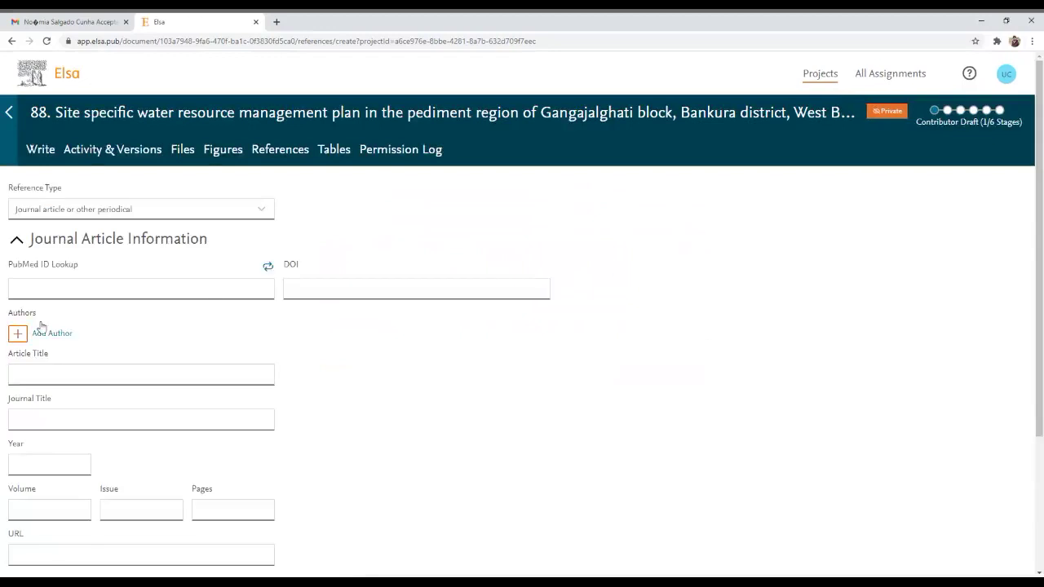
scroll(73, 337, down, 2)
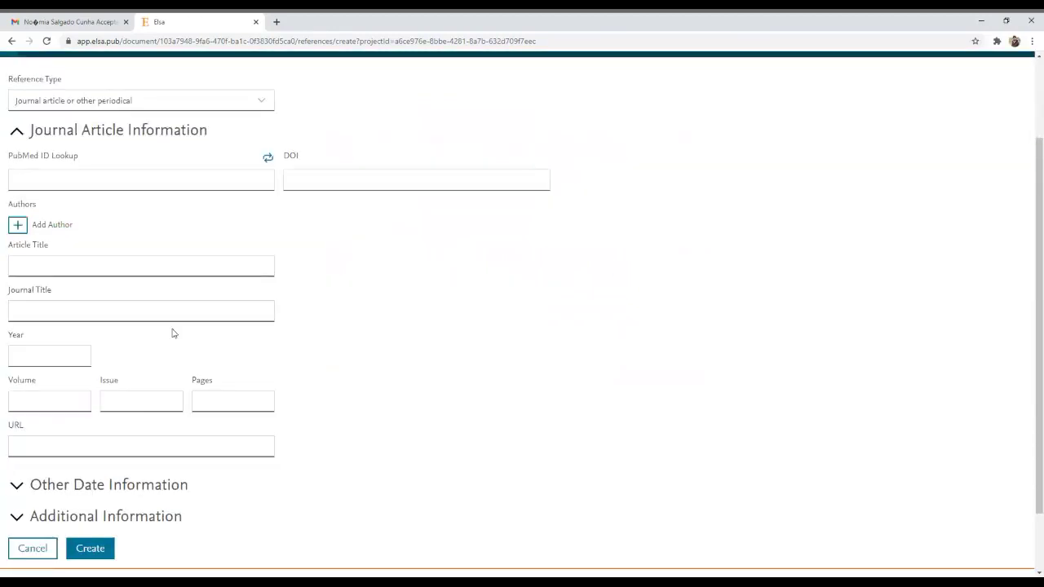
click(30, 266)
right_click(30, 266)
click(56, 352)
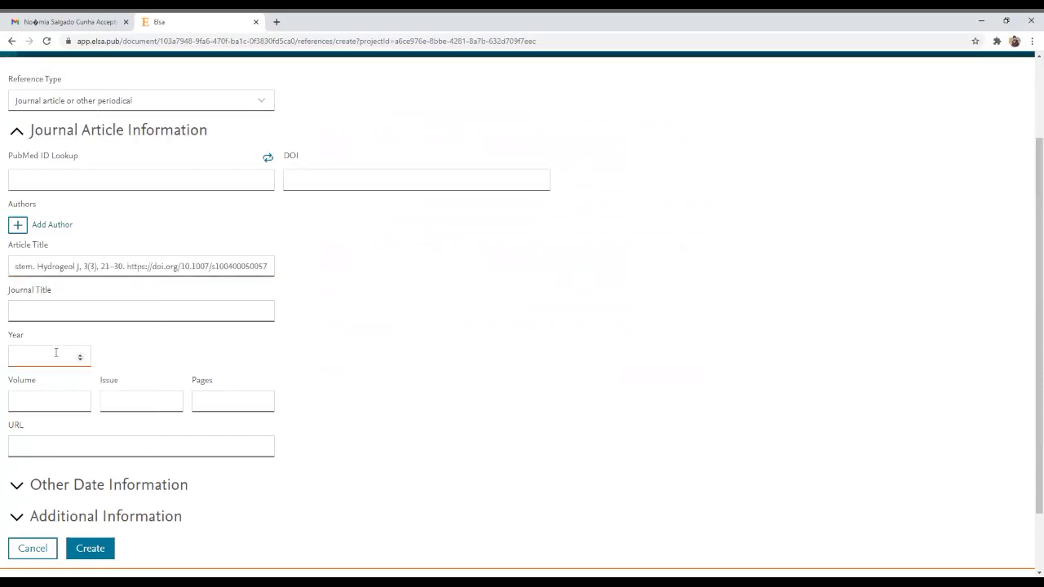
Set the new reference's journal title to "European journal", year to 2016, volume to 1, issue to 2 and pages to 10-12
click(33, 311)
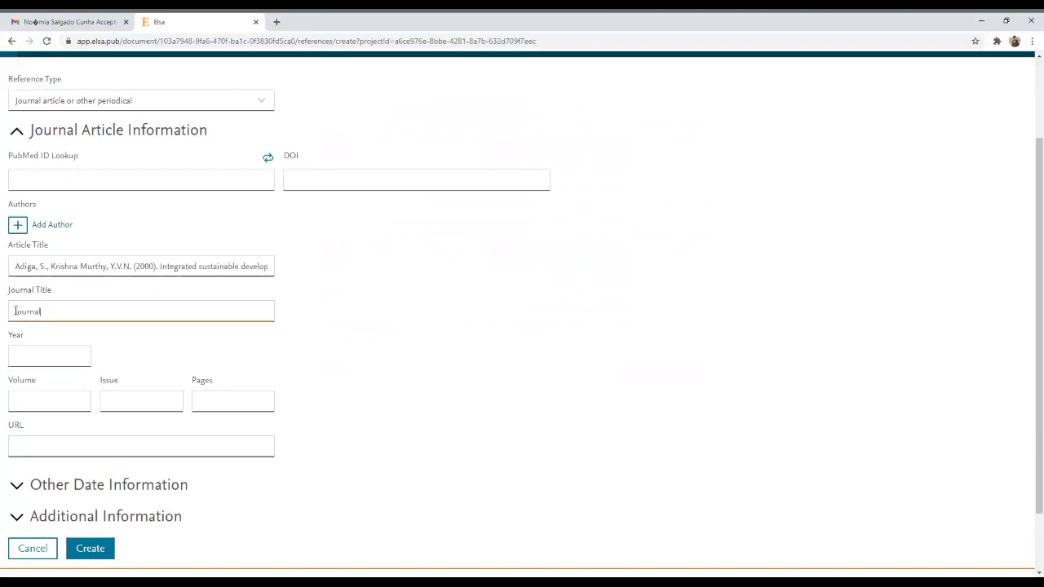
text(European)
click(17, 350)
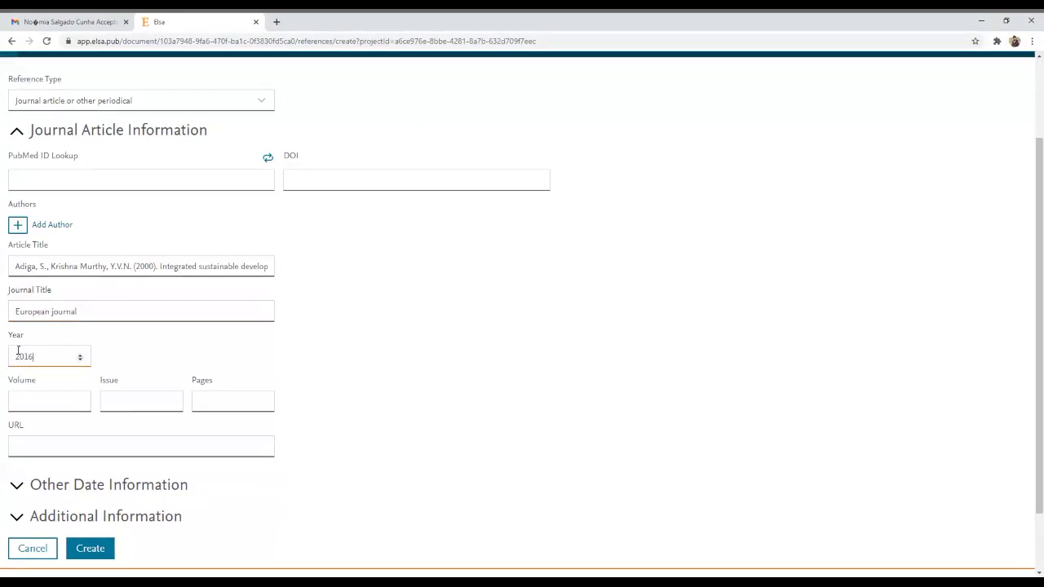
click(35, 401)
click(141, 400)
click(209, 401)
click(35, 440)
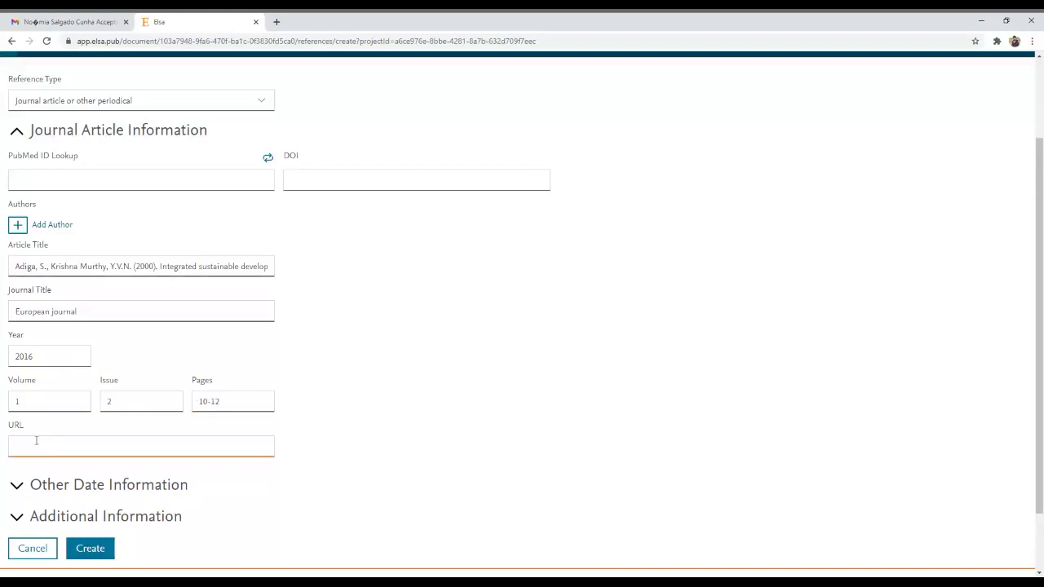
Add an author with given and last name to the reference and create the reference
click(64, 226)
click(486, 110)
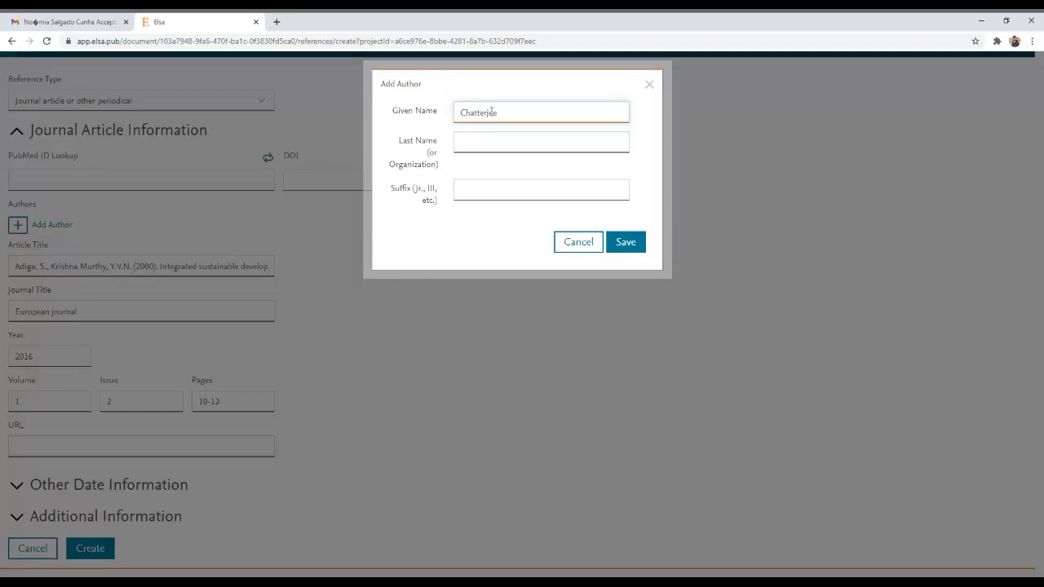
click(501, 140)
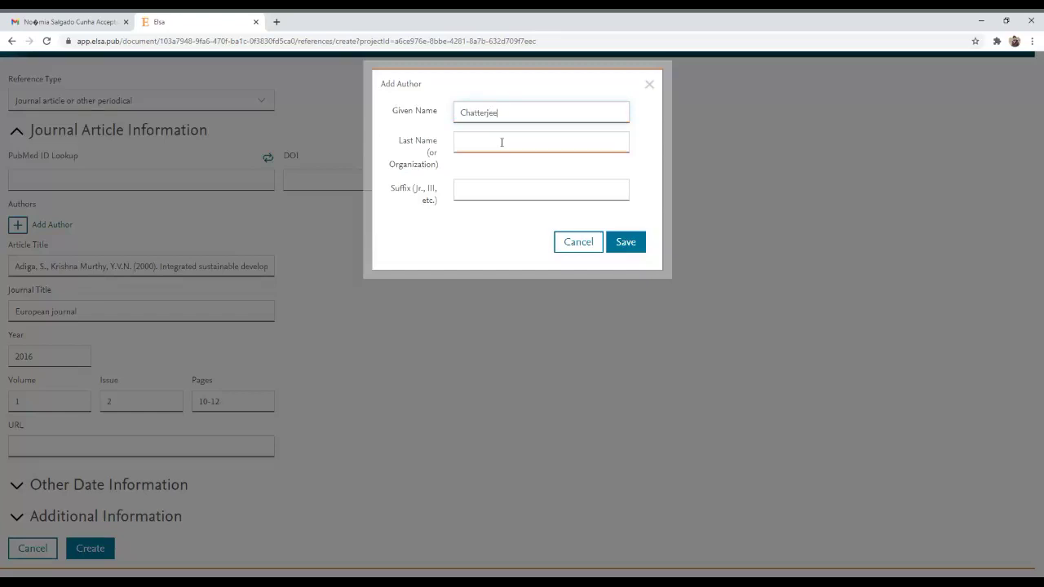
text(Uday)
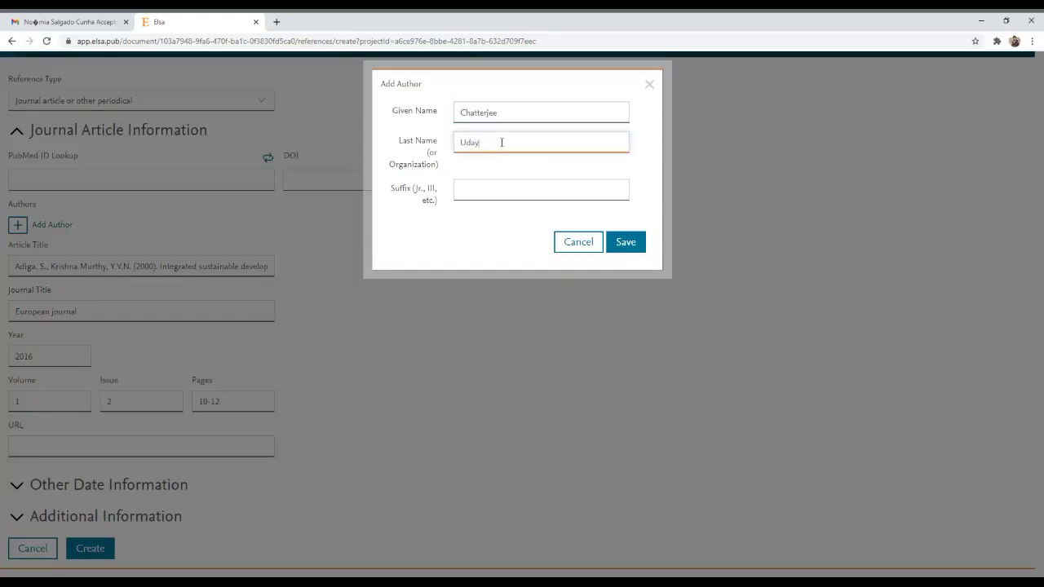
click(621, 243)
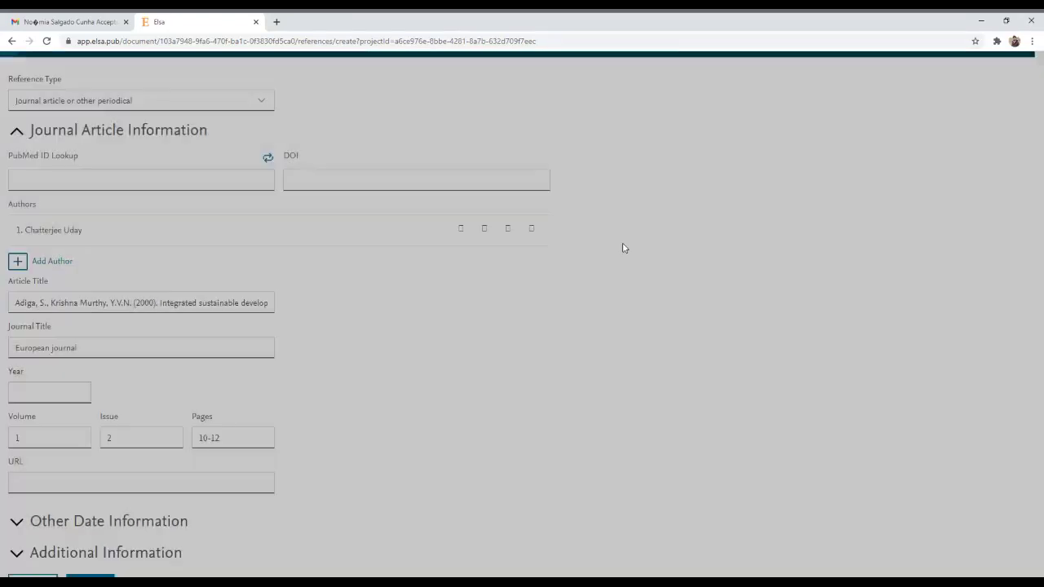
scroll(169, 368, down, 2)
click(89, 477)
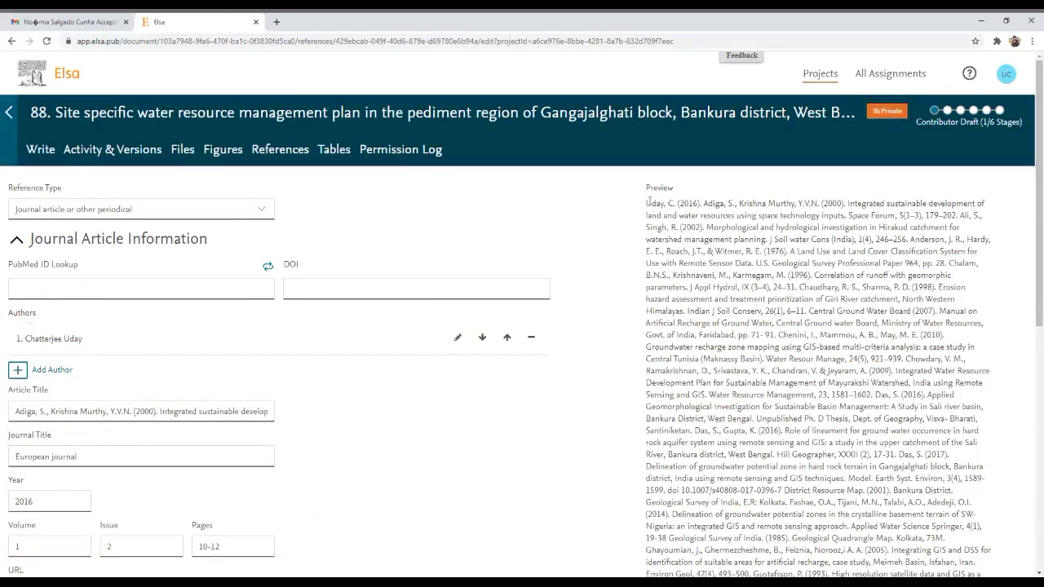
Compare the created reference's formatted preview with the details entered in its fields, especially the article title
scroll(651, 203, down, 1)
scroll(650, 203, down, 1)
scroll(647, 287, down, 3)
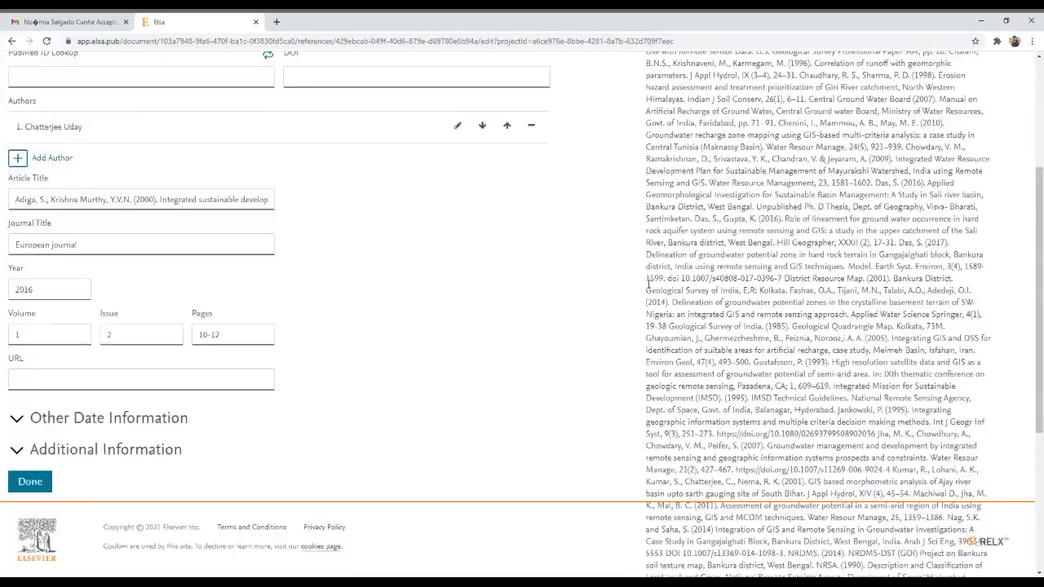
scroll(626, 305, up, 2)
scroll(625, 306, up, 2)
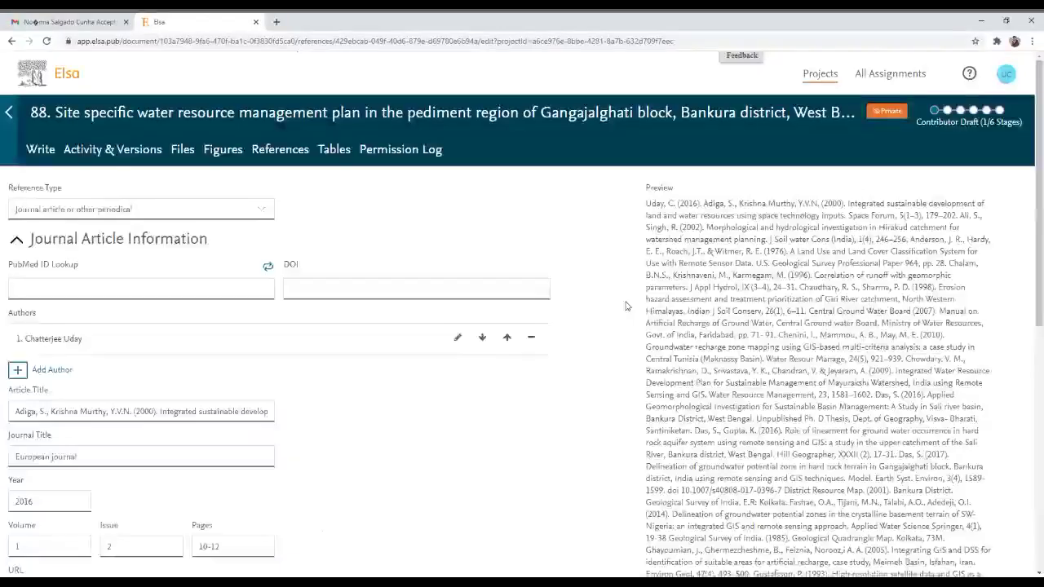
scroll(177, 429, down, 2)
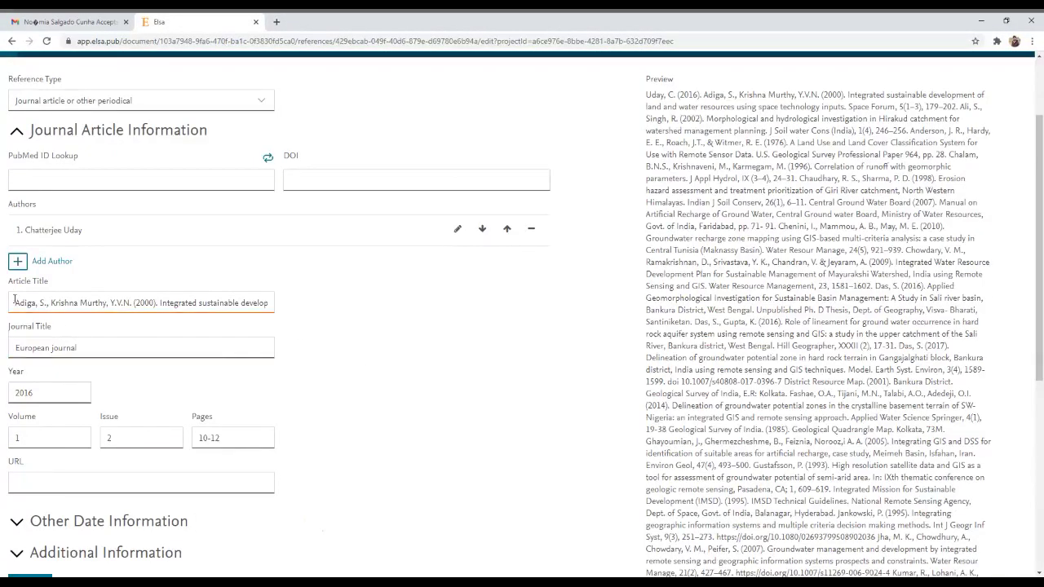
scroll(130, 552, down, 4)
scroll(279, 427, up, 2)
scroll(280, 427, up, 3)
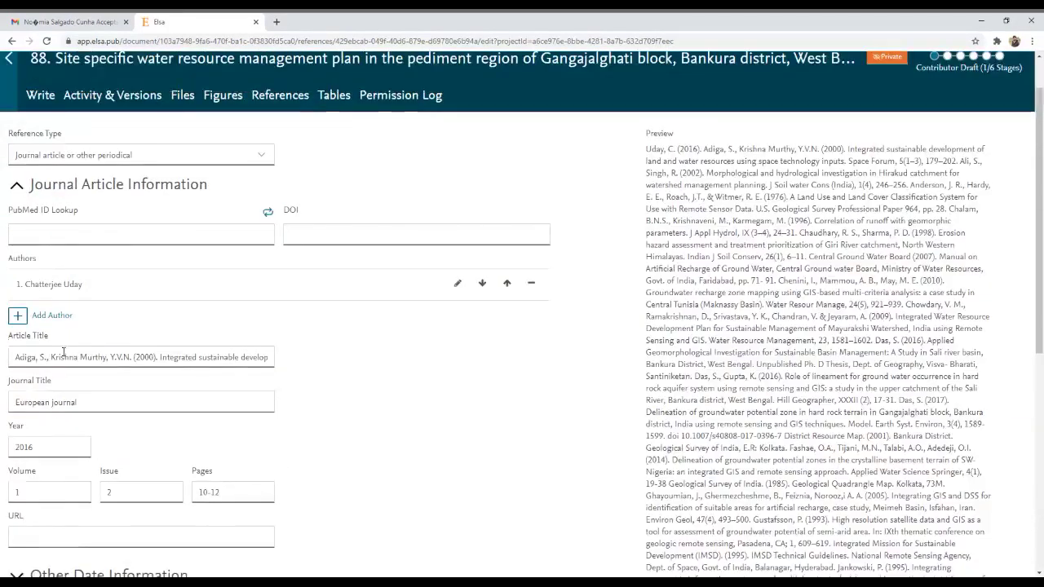
Replace the article title with the copied title ending "using remote sensing and a low cast geographical information" and finish editing the reference
drag(113, 373, 309, 392)
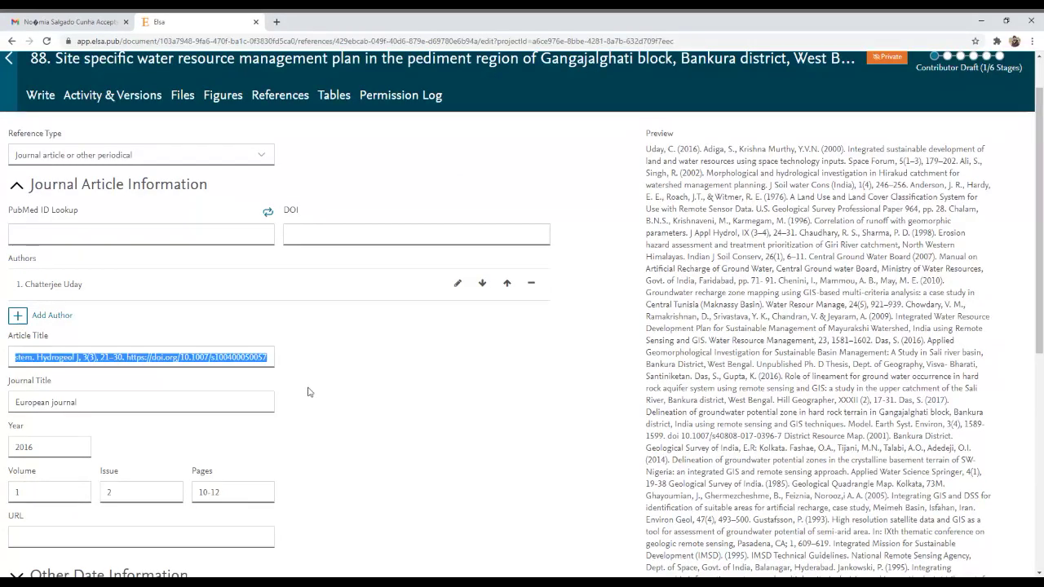
key(BackSpace)
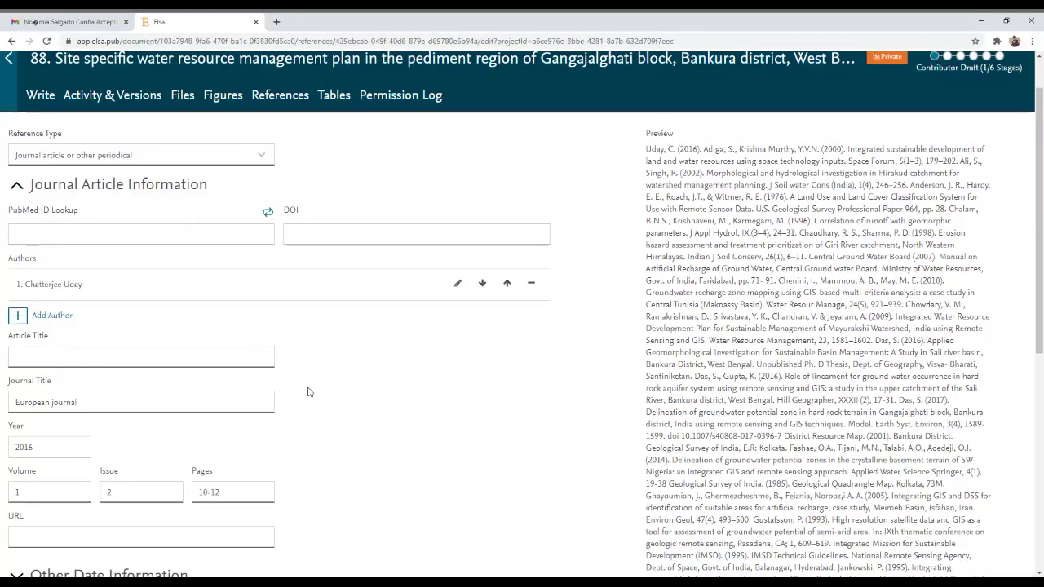
right_click(53, 356)
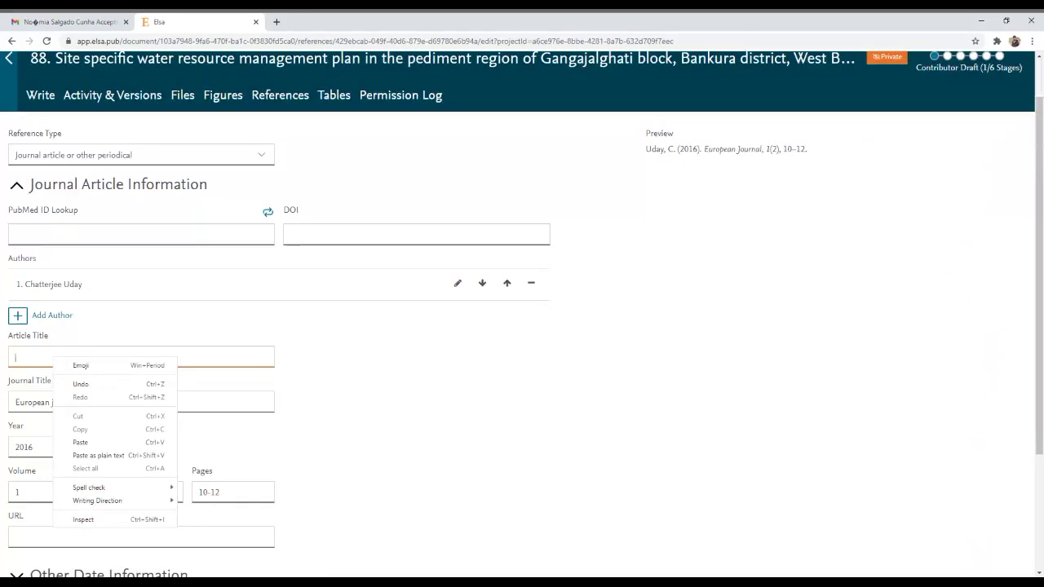
key(alt+Tab)
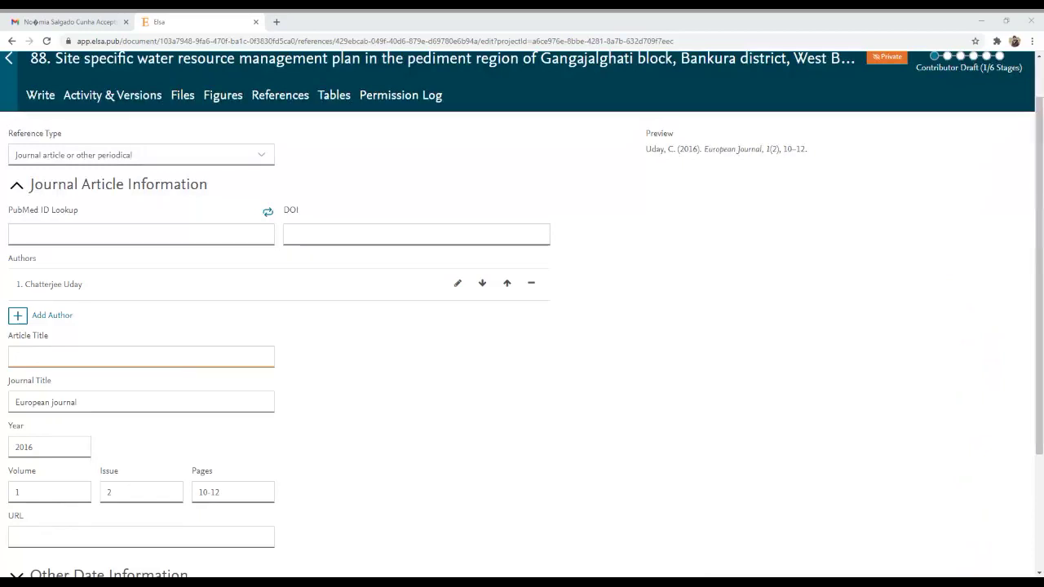
right_click(45, 357)
click(69, 442)
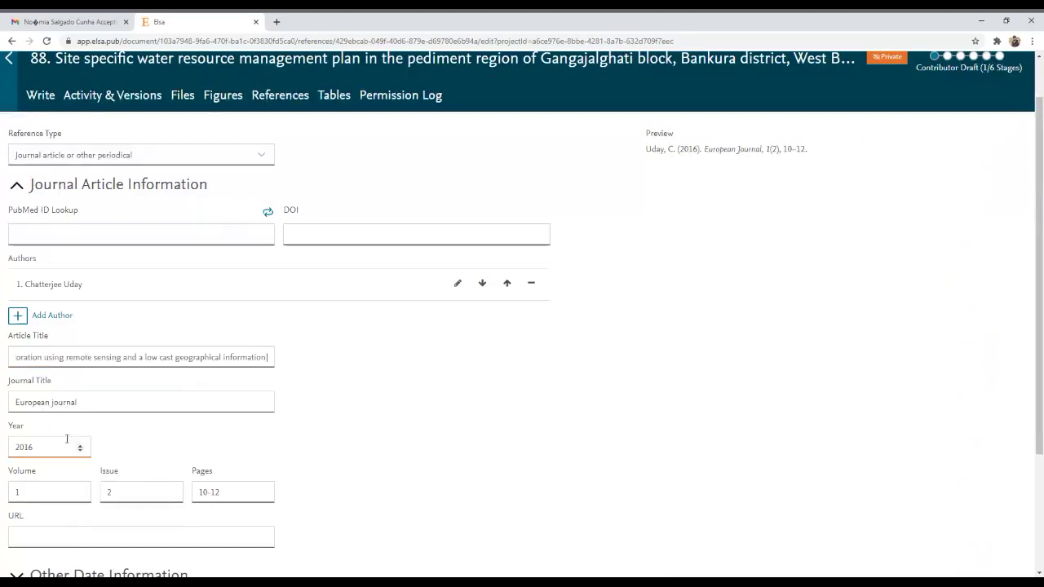
scroll(95, 477, down, 2)
click(37, 473)
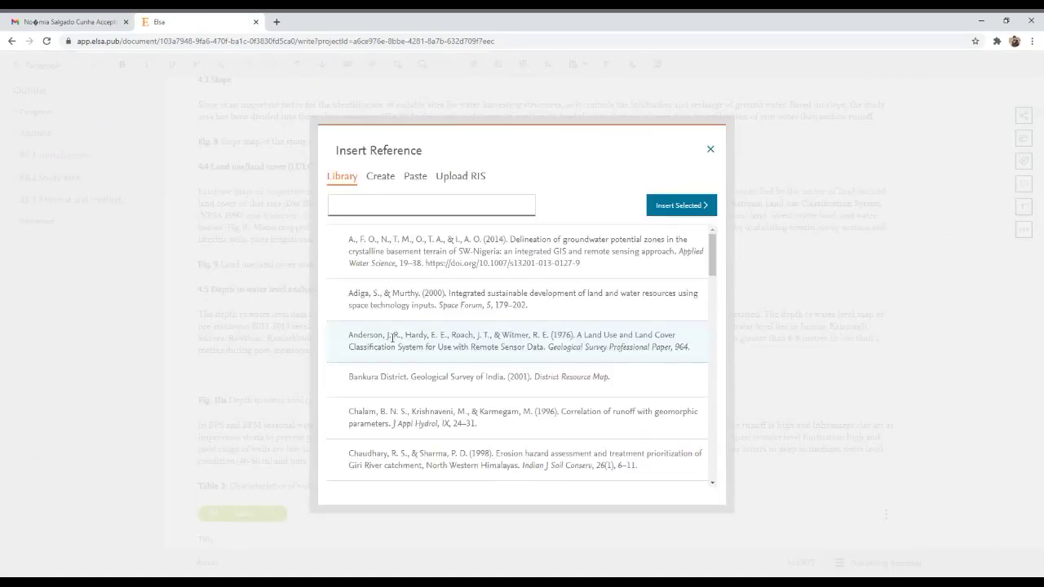
click(710, 149)
scroll(220, 341, up, 5)
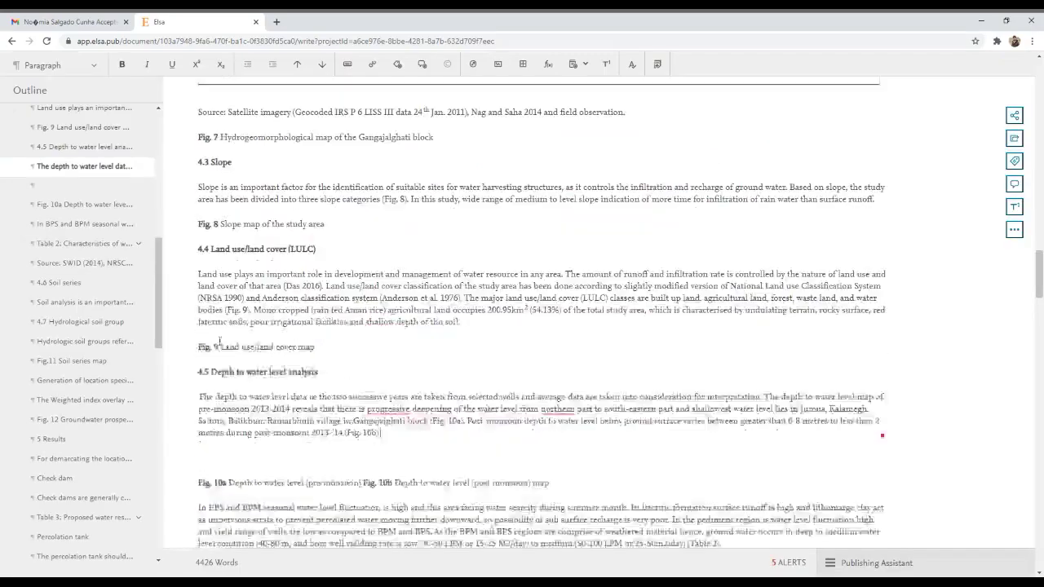
scroll(219, 341, up, 20)
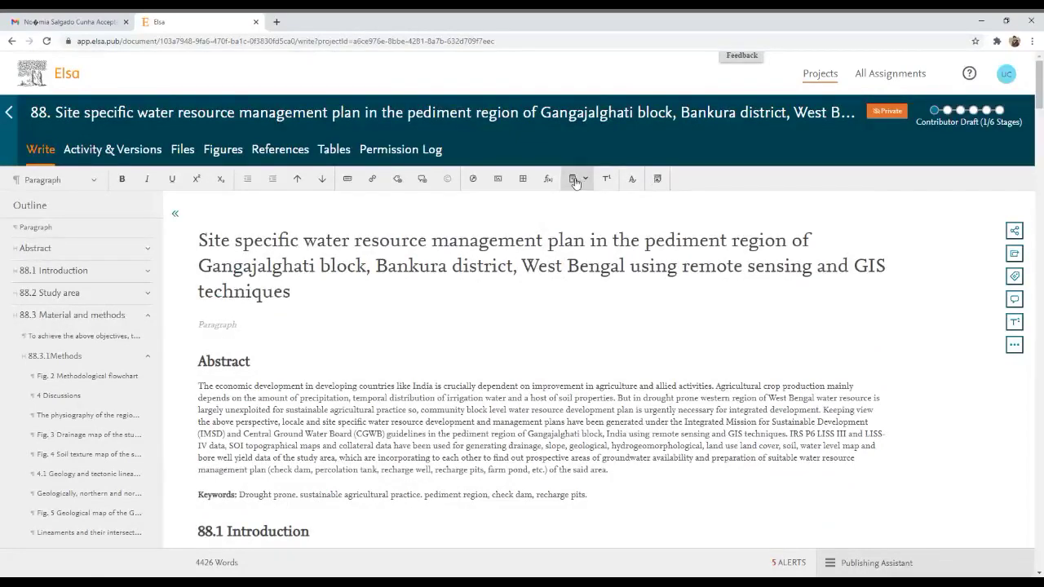
click(573, 179)
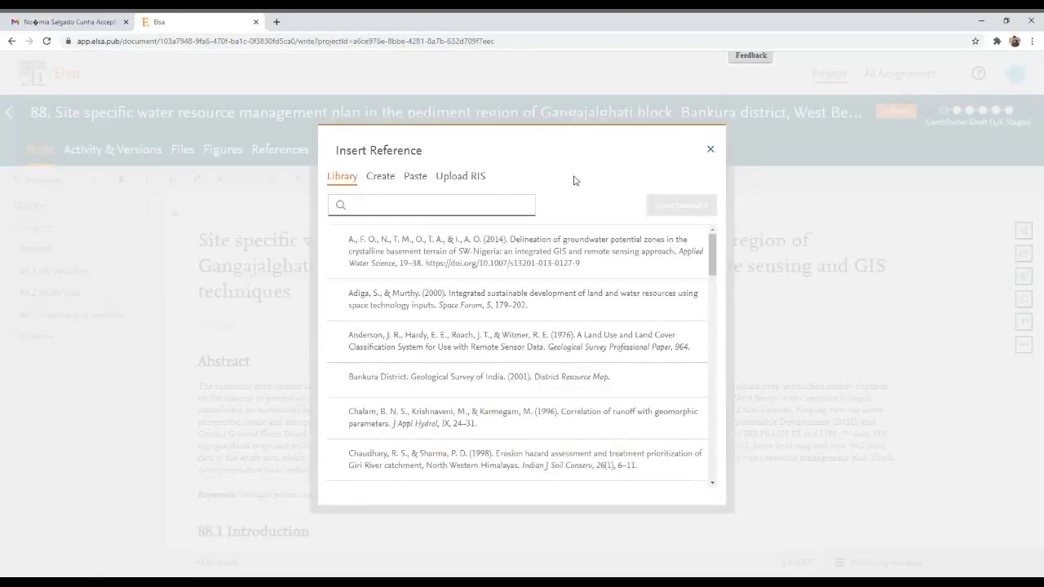
click(377, 177)
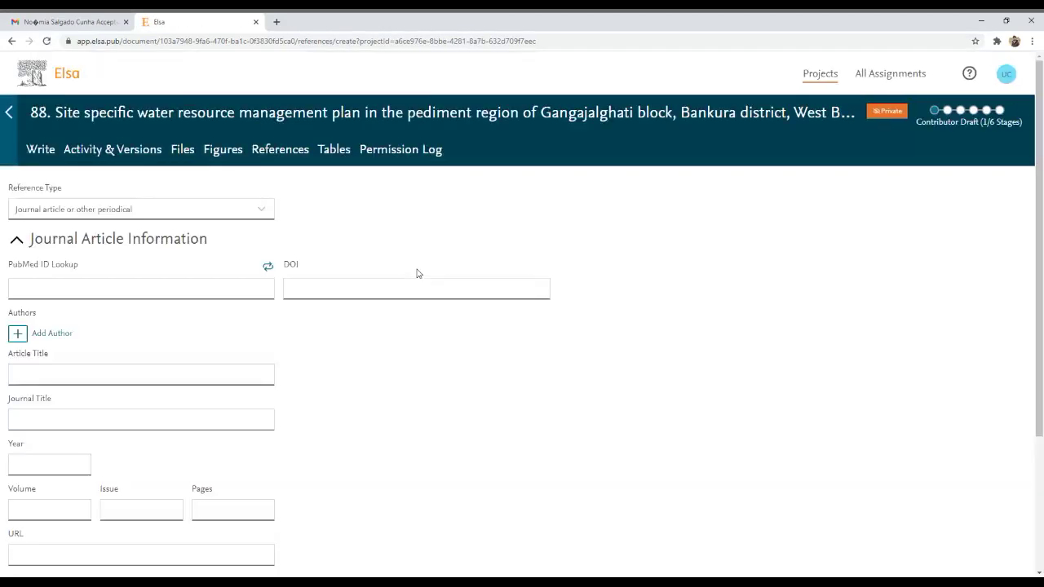
click(311, 288)
click(114, 582)
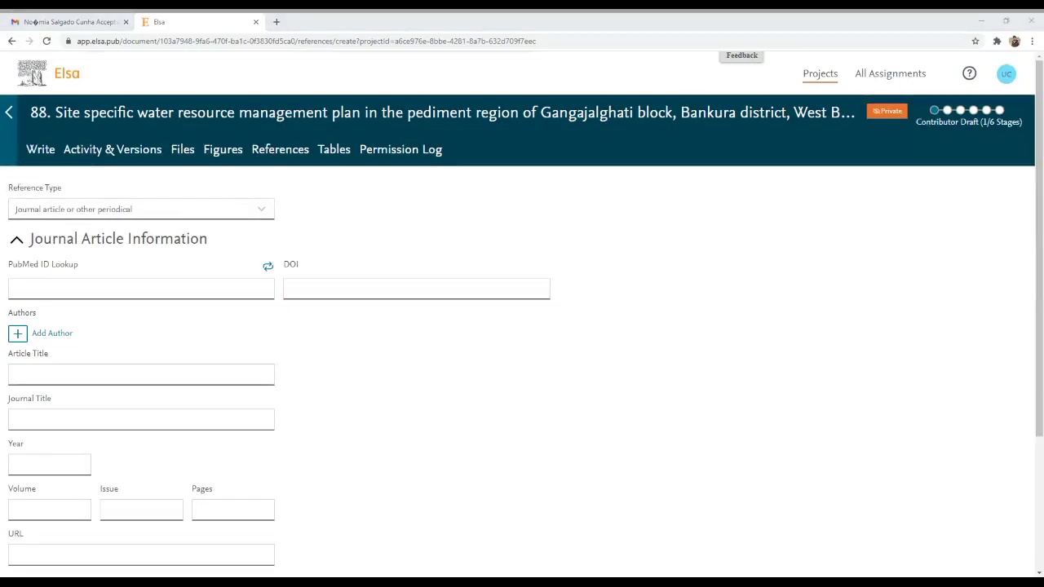
click(327, 290)
right_click(325, 287)
click(353, 373)
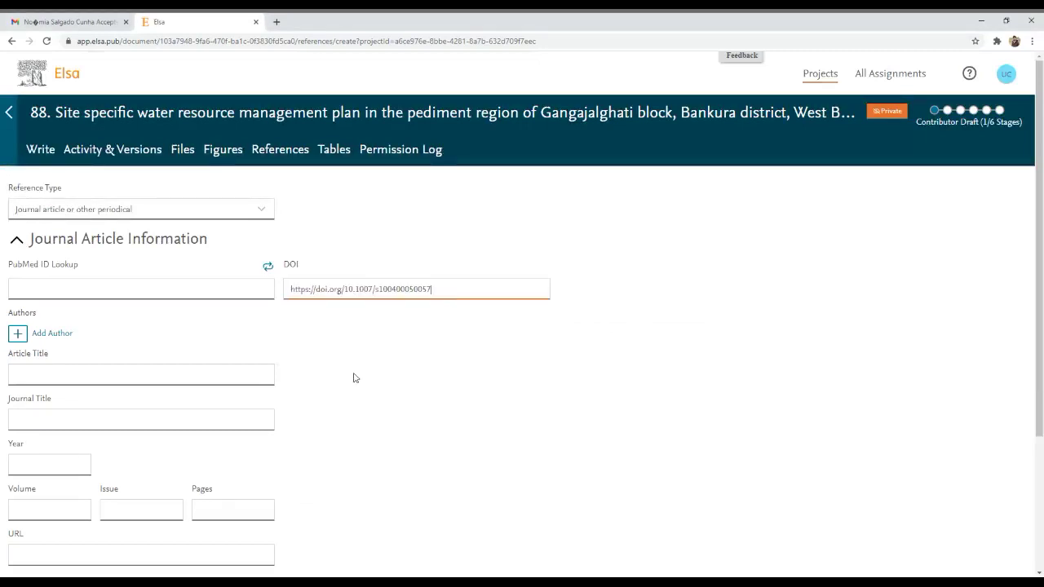
Add an author to the new reference, pasting the copied name parts as given name and last name, and save it
click(51, 333)
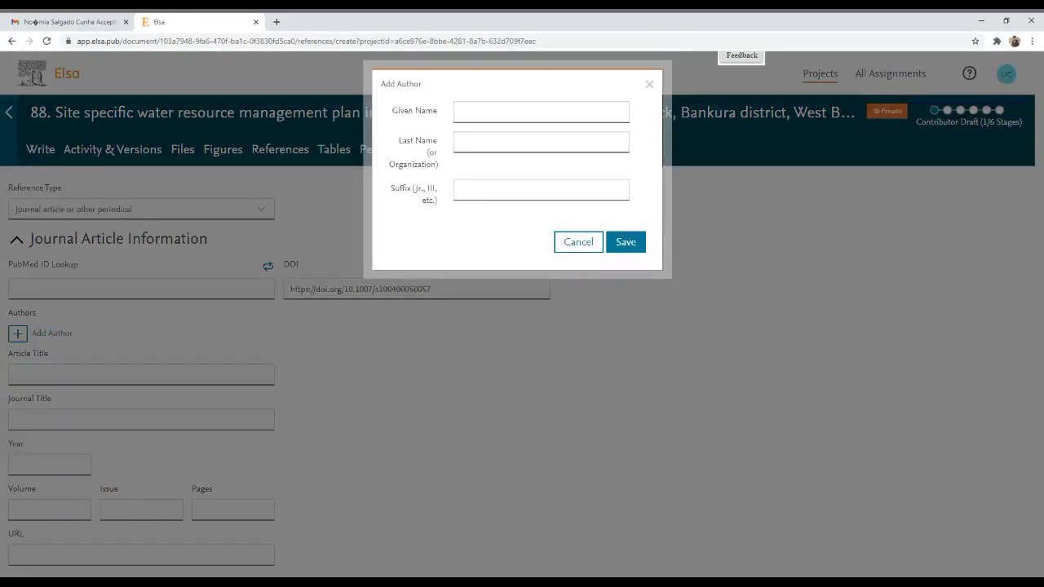
key(alt+Tab)
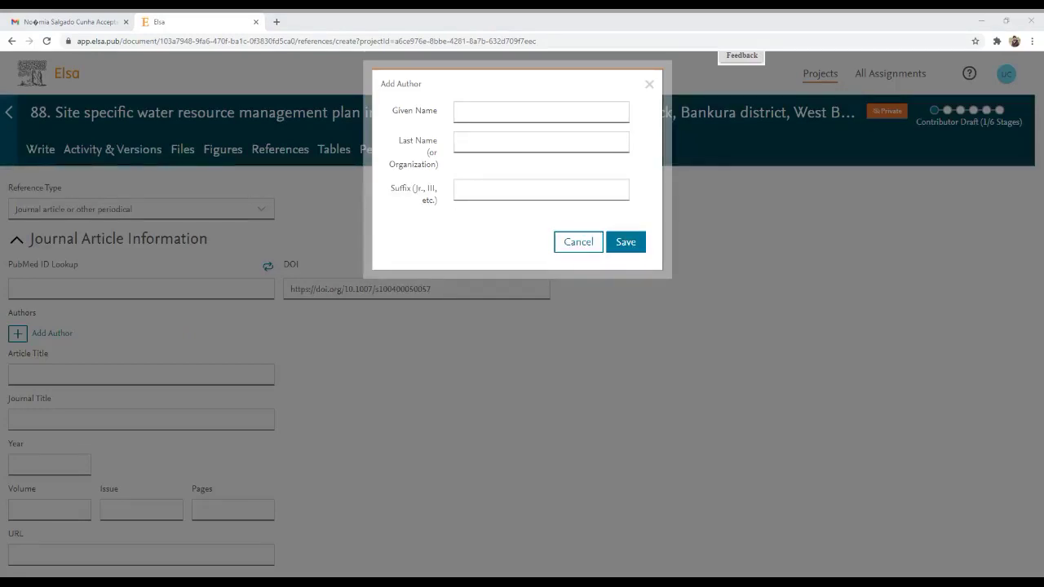
click(492, 111)
right_click(492, 106)
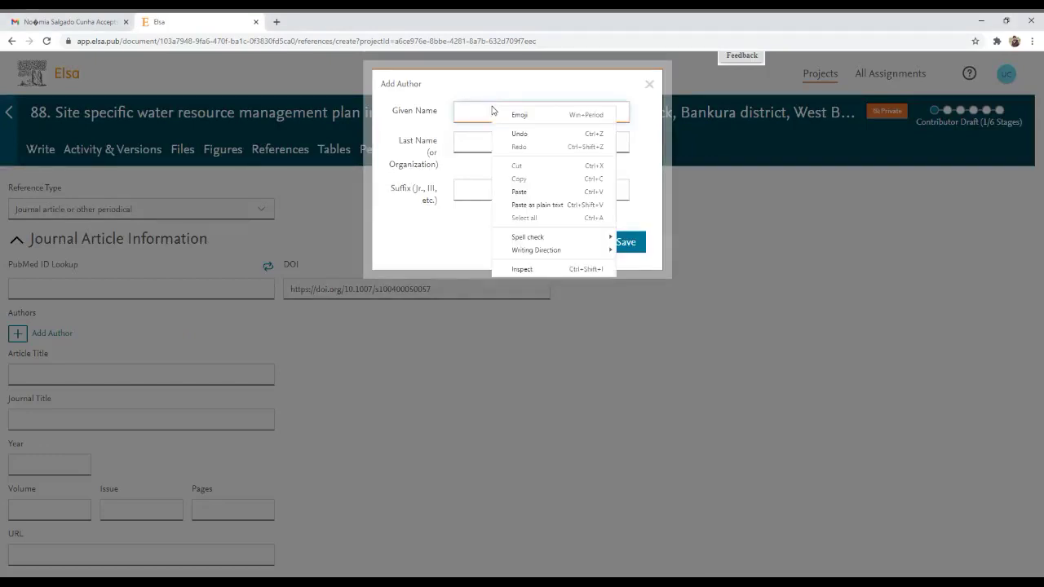
click(521, 193)
drag(487, 112, 501, 115)
right_click(501, 117)
click(529, 142)
click(468, 143)
right_click(468, 142)
click(495, 228)
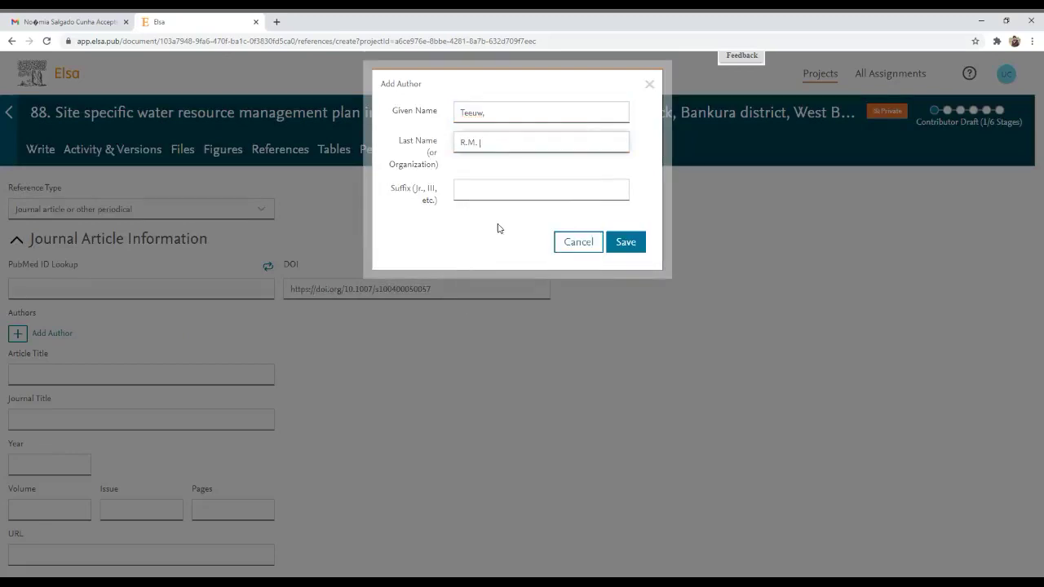
click(620, 242)
Paste "Groundwater exploration using remote sensing and a low cast geographical information system" as the article title
click(36, 408)
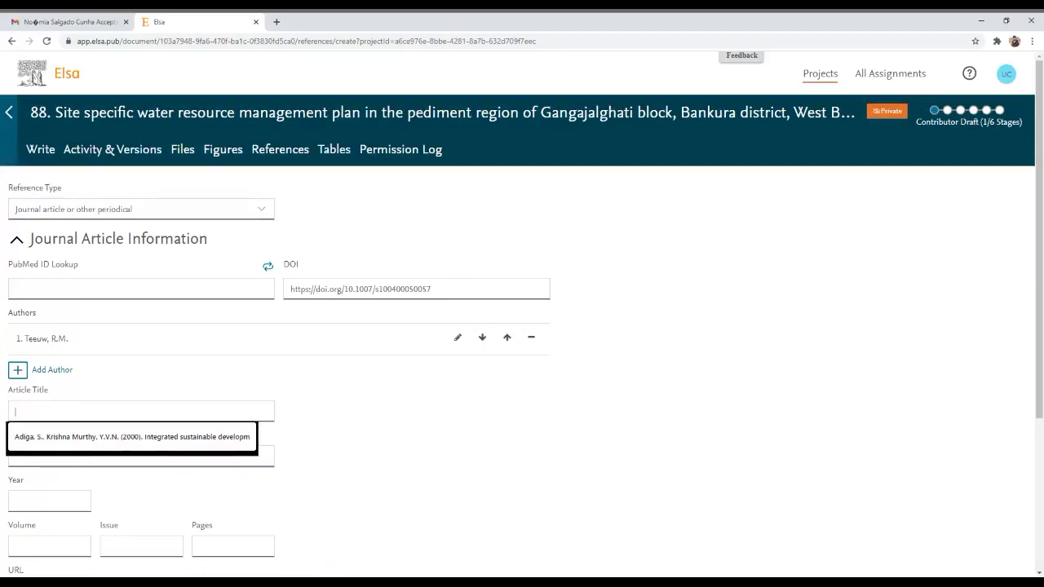
key(alt+Tab)
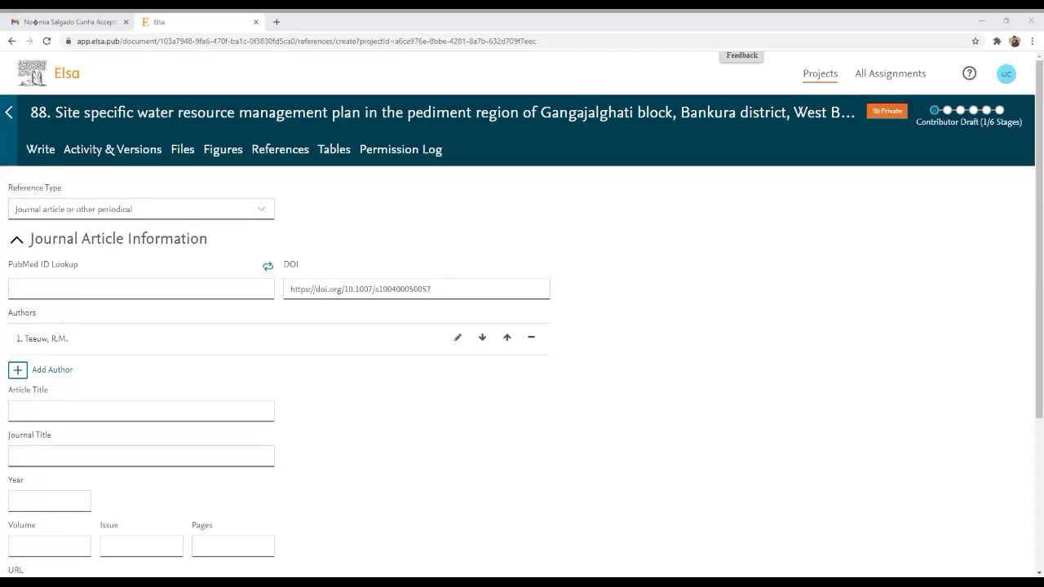
click(49, 410)
right_click(48, 411)
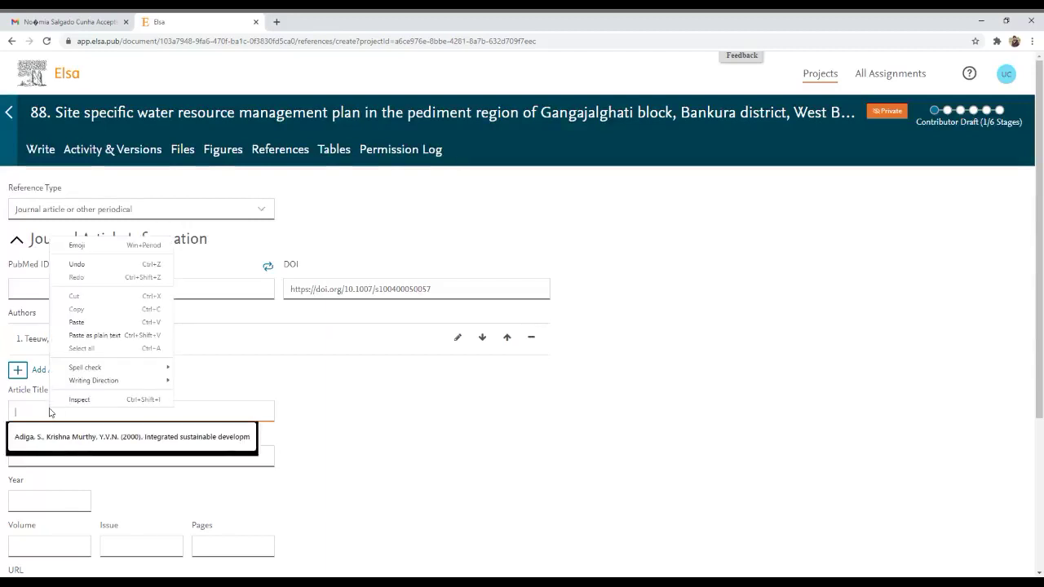
click(76, 323)
Paste the copied journal name "Hydrogeol J" as the journal title, ignoring the suggested European journal entry
click(27, 454)
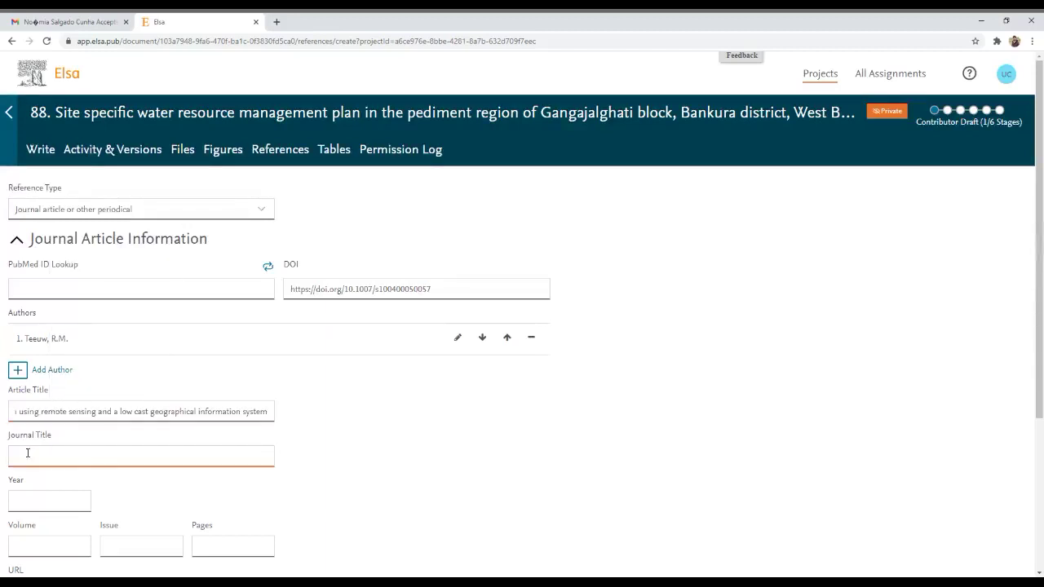
key(Down)
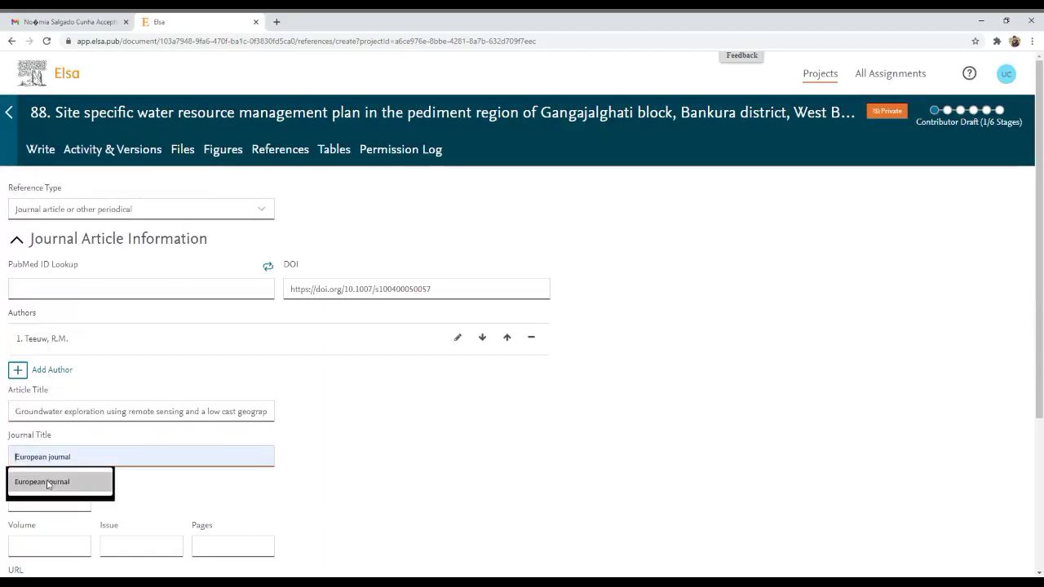
key(Up)
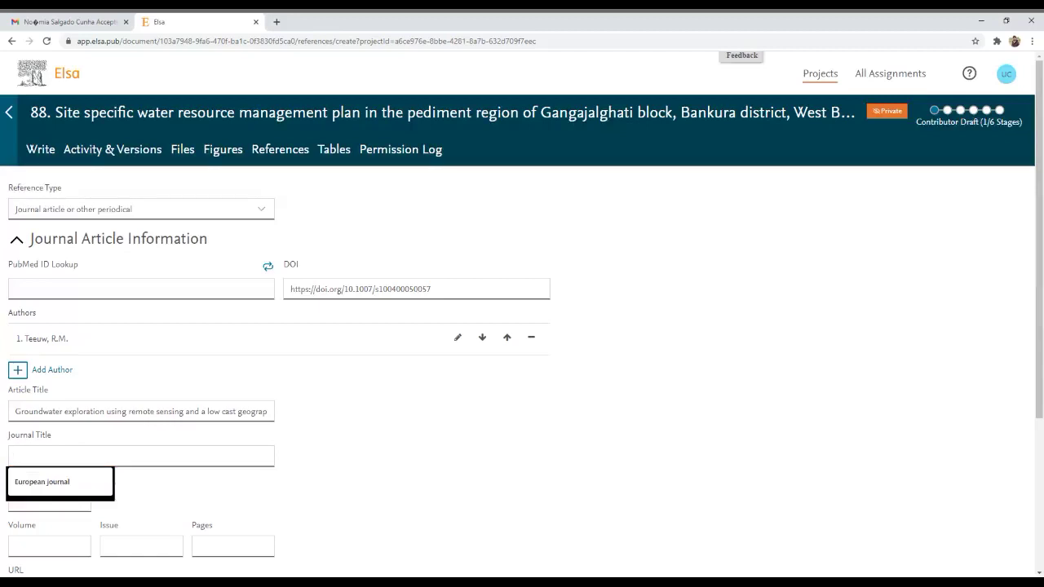
key(alt+Tab)
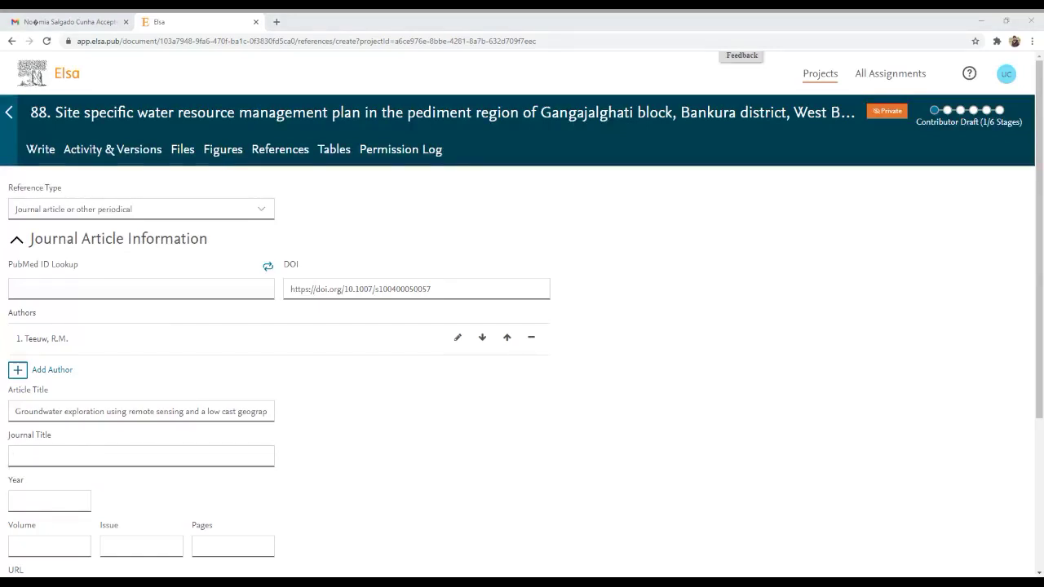
key(alt+Tab)
click(18, 456)
right_click(16, 459)
click(45, 368)
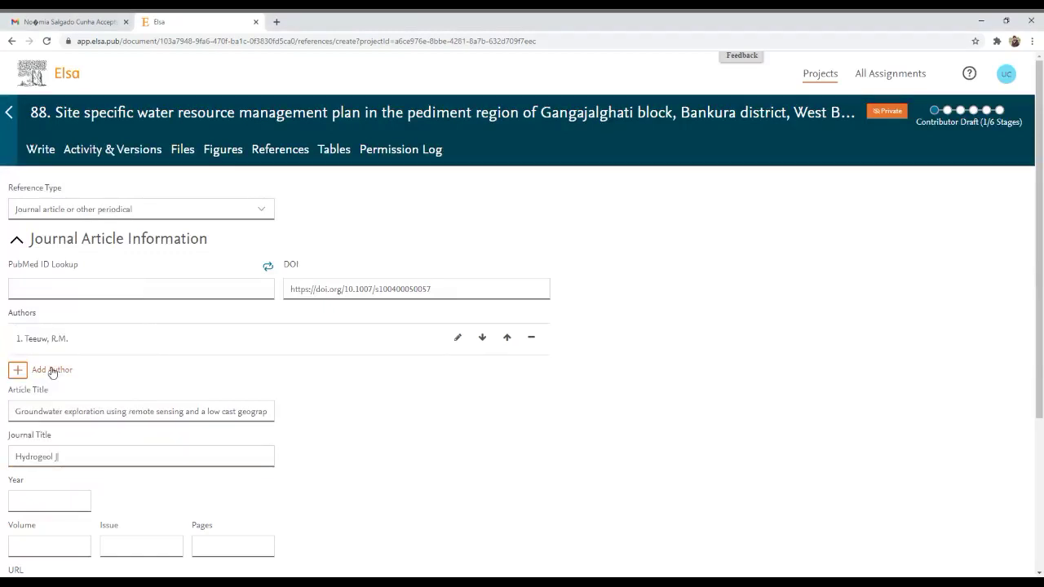
Set the year to 2016, volume to 4, issue to 2 and pages to 23-29, and create the reference
scroll(52, 371, down, 2)
click(37, 335)
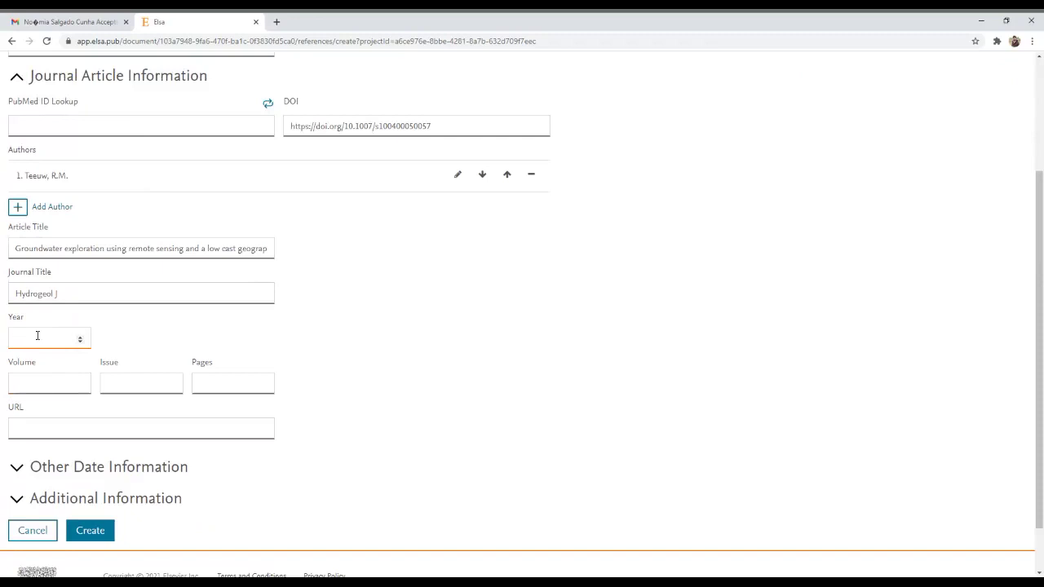
text(2016)
click(40, 379)
text(4)
click(126, 384)
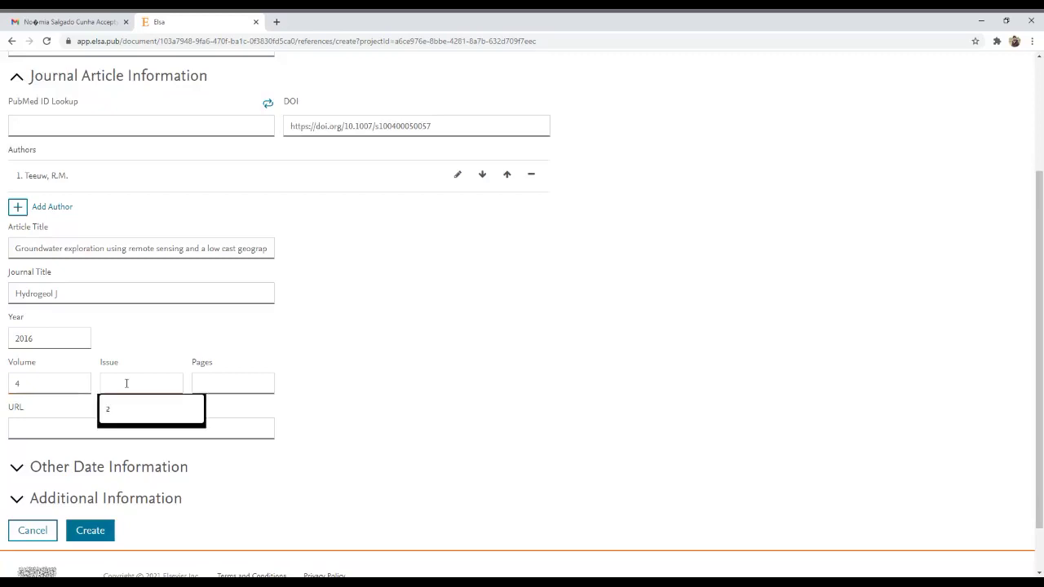
text(2)
click(220, 375)
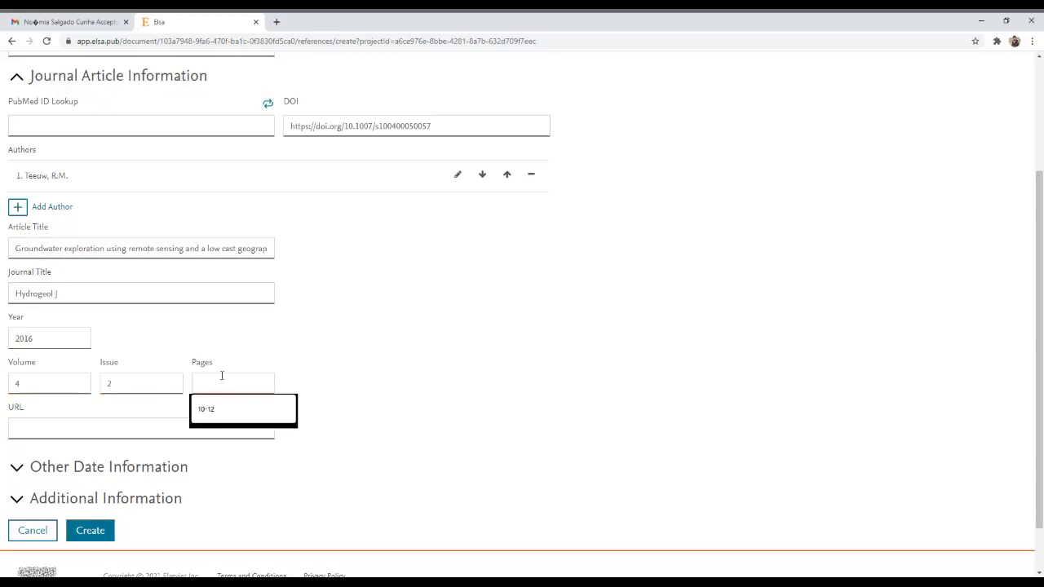
text(23-29)
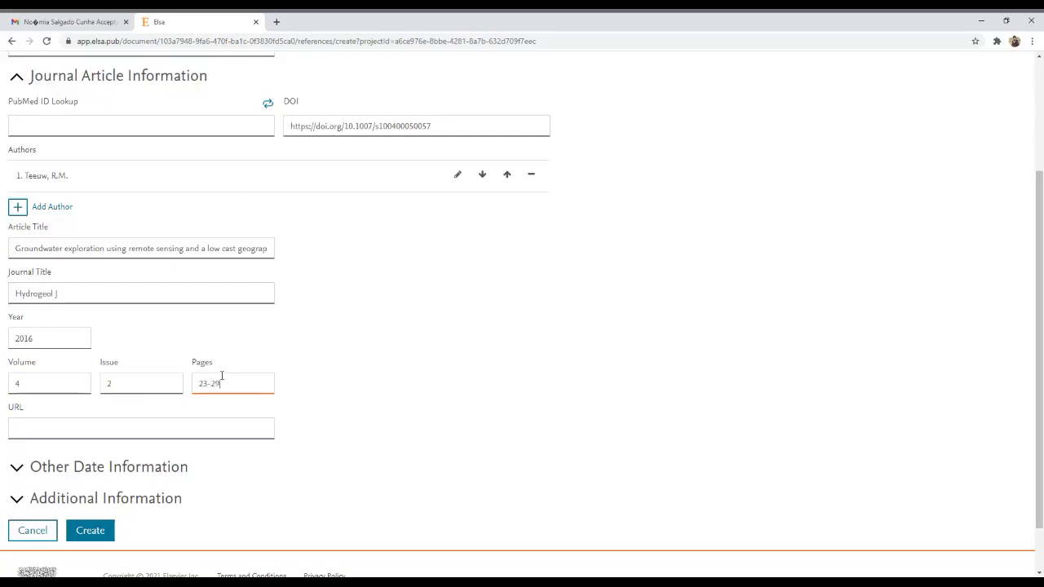
click(90, 531)
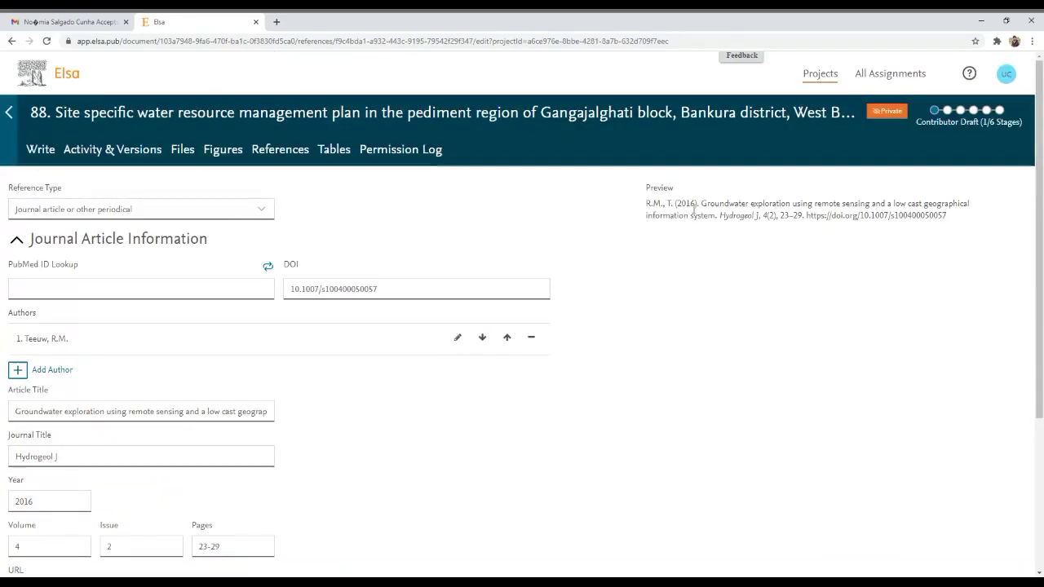
Finish editing the created reference and close the Insert Reference dialog
scroll(424, 368, down, 1)
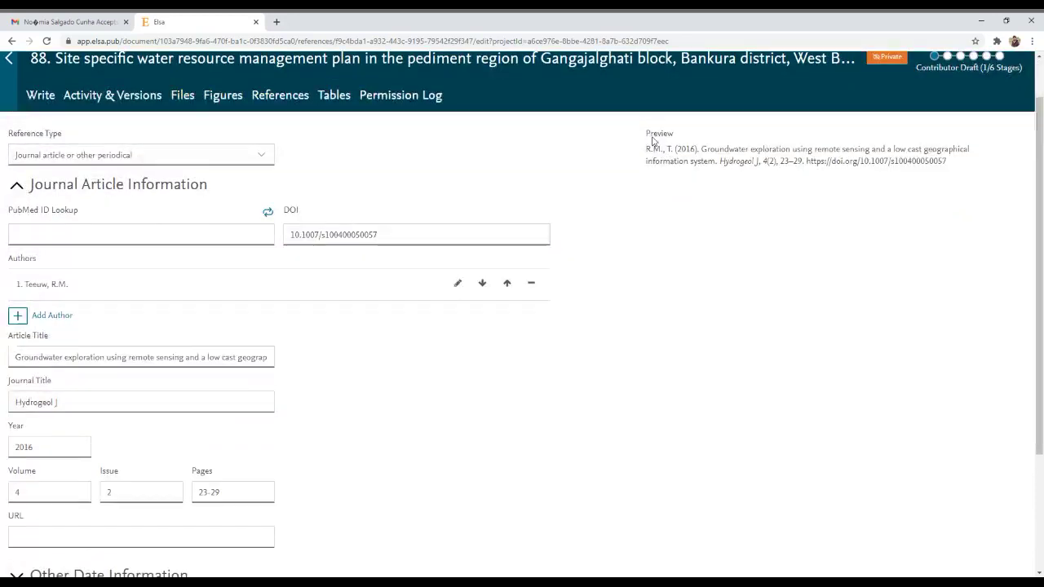
scroll(353, 380, down, 3)
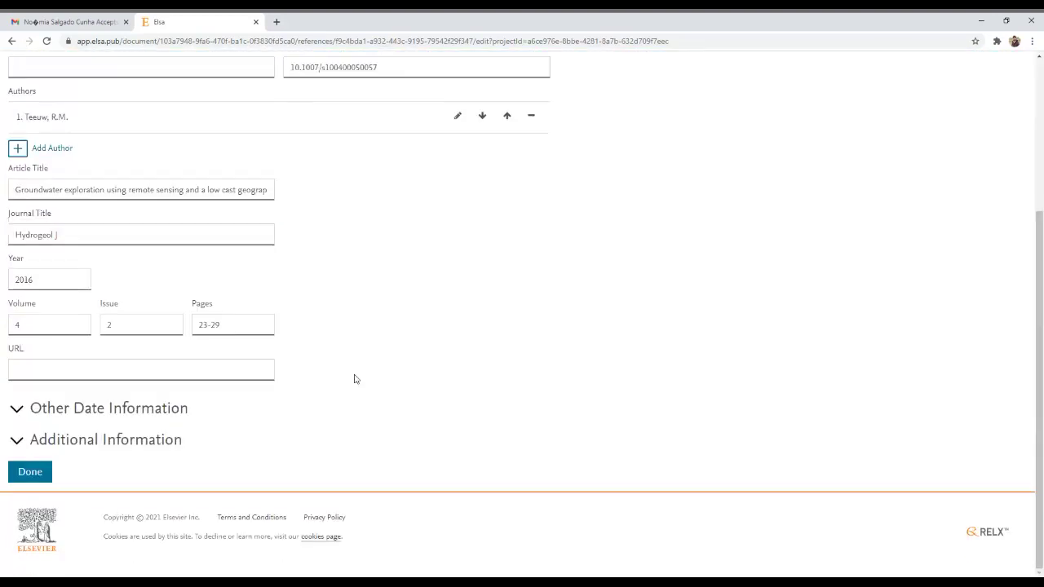
click(32, 474)
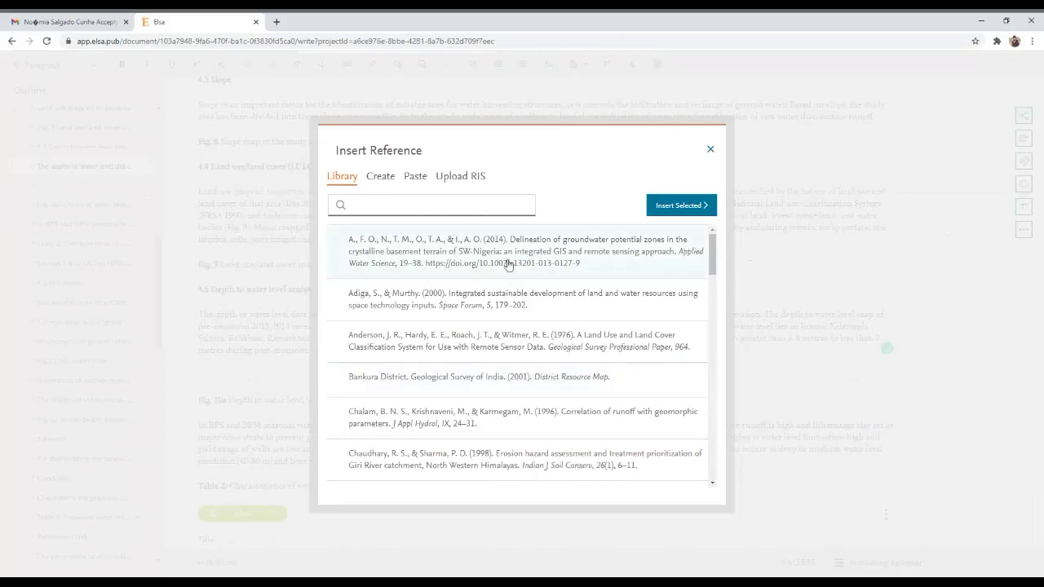
click(373, 204)
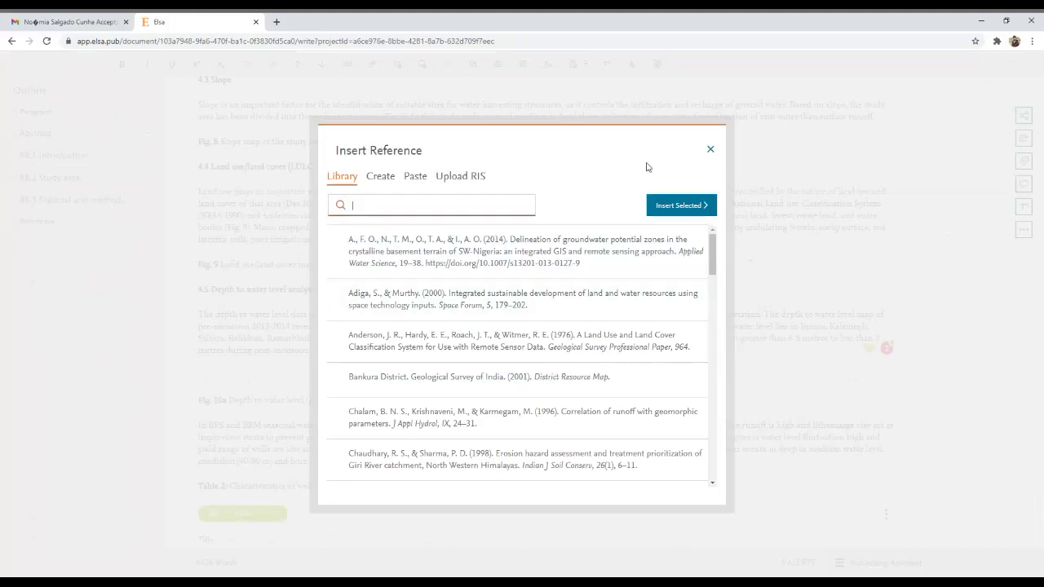
click(710, 152)
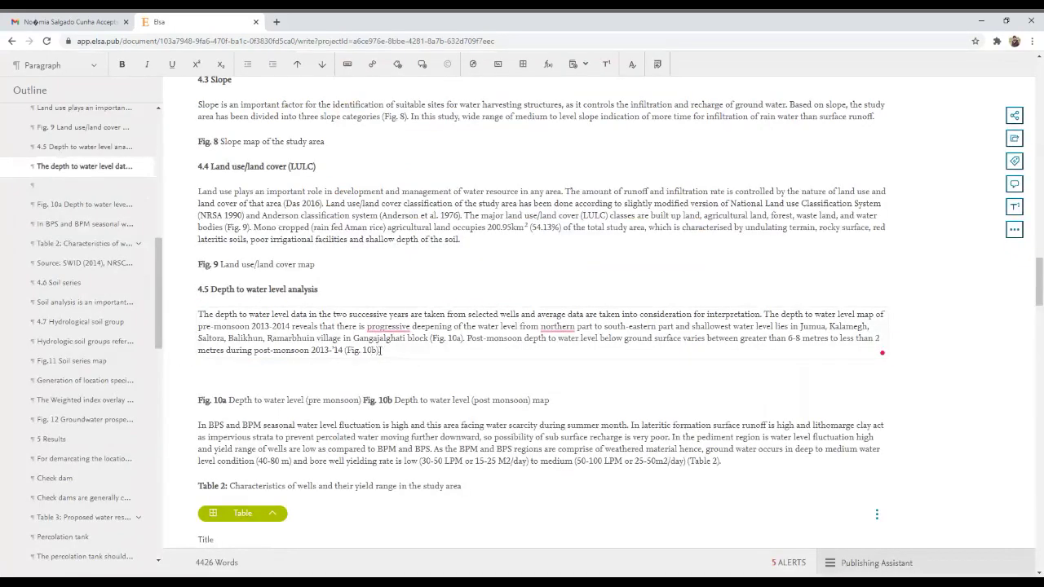
Search the library for 2016 and insert the Hydrogeol J groundwater exploration reference at the end of the section 4.5 paragraph
click(571, 66)
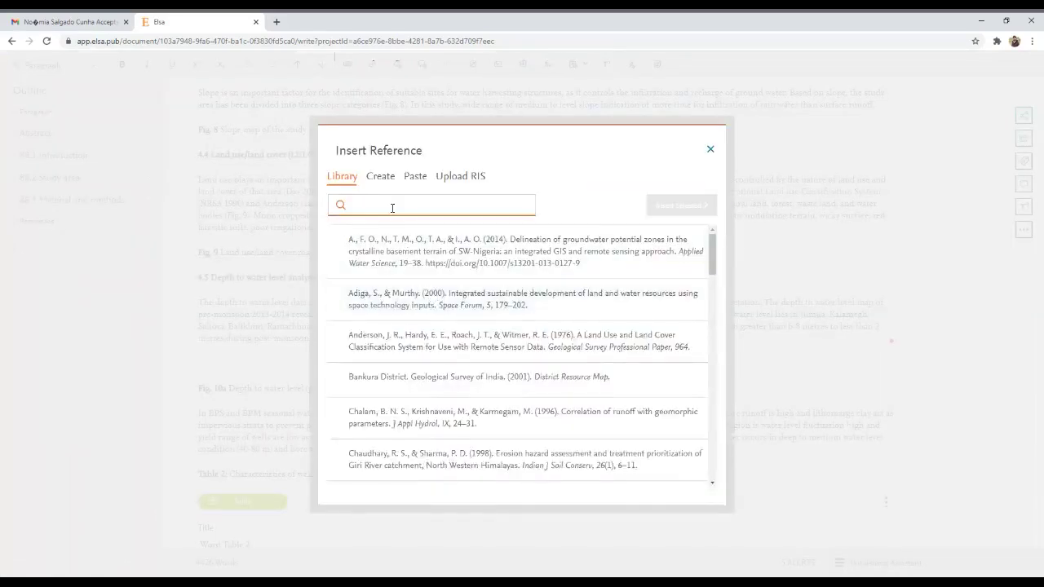
text(2016)
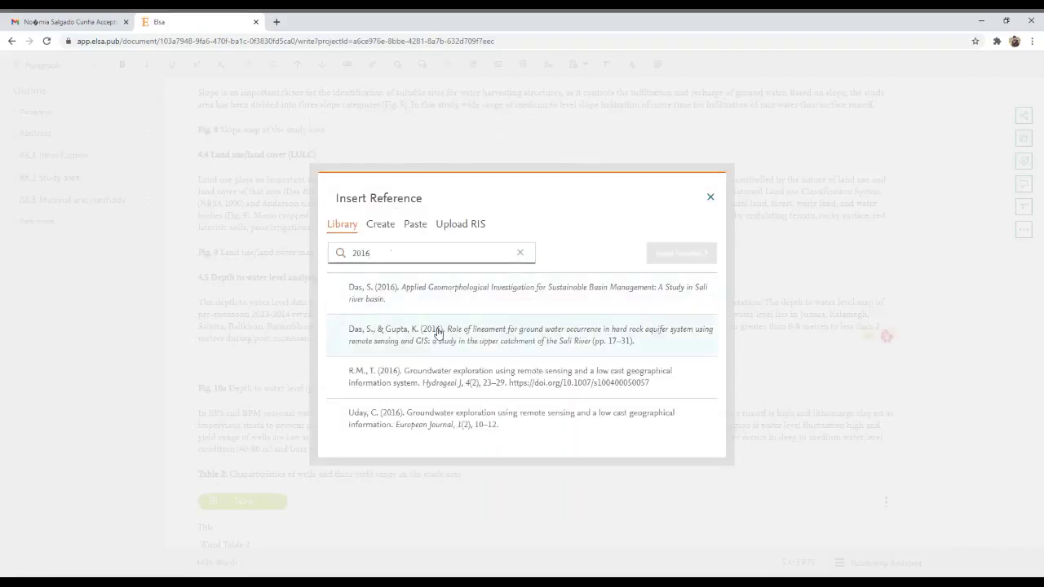
click(382, 380)
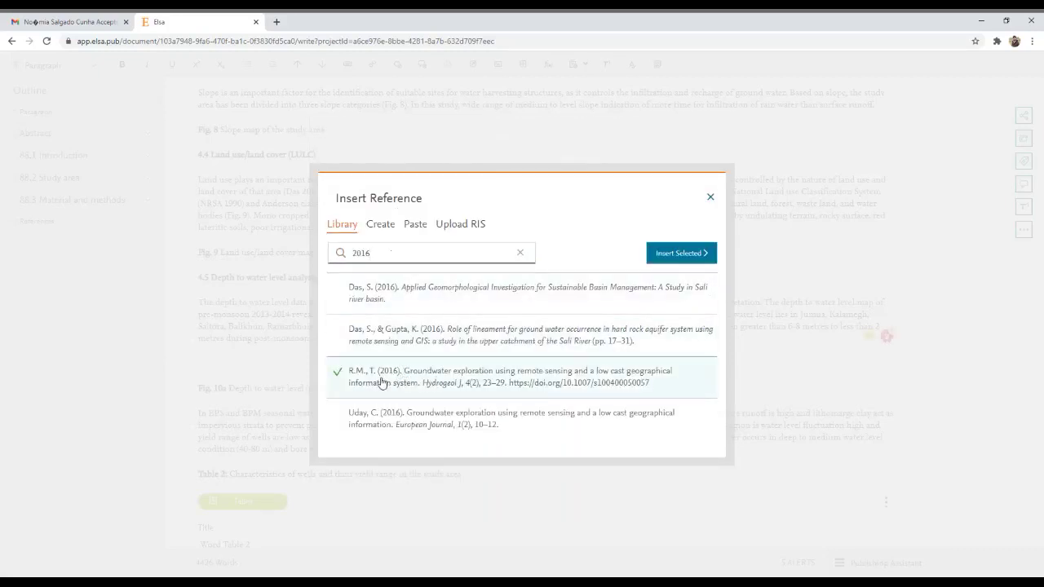
click(682, 255)
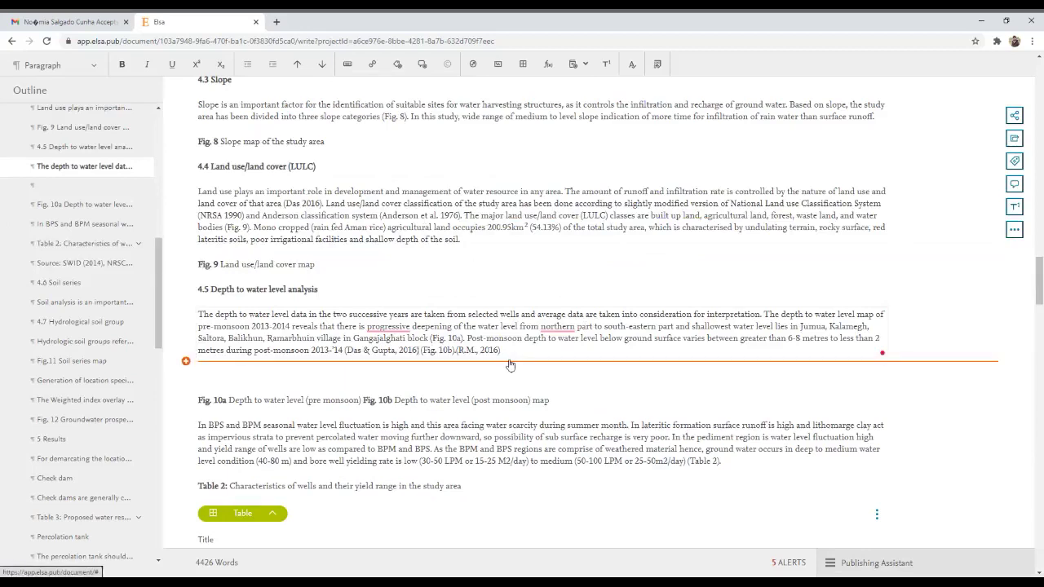
Search the library for 1976 and insert the land use and land cover classification reference before the matching plain-text citation in section 4.4
click(380, 214)
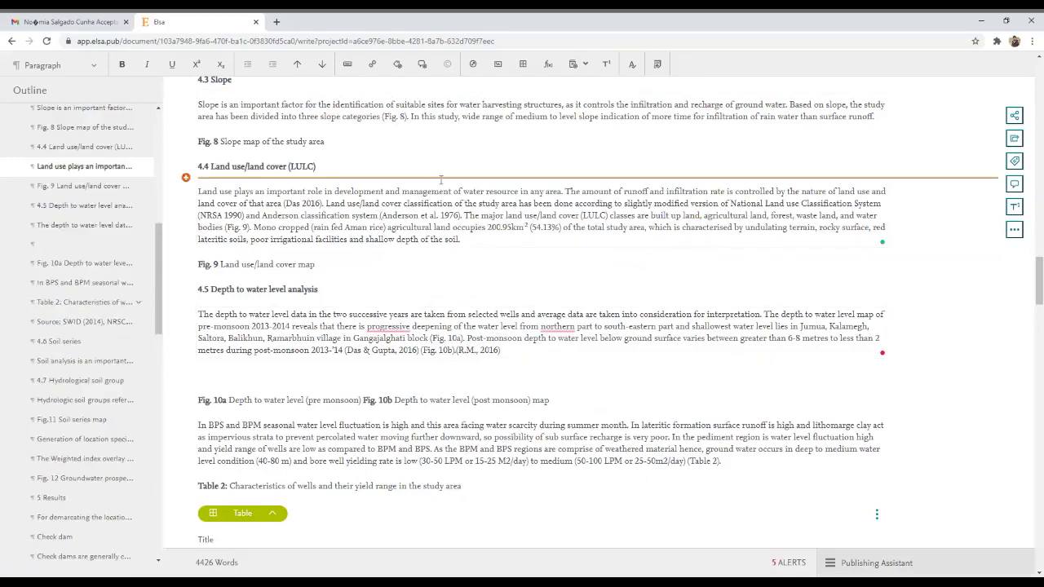
click(574, 64)
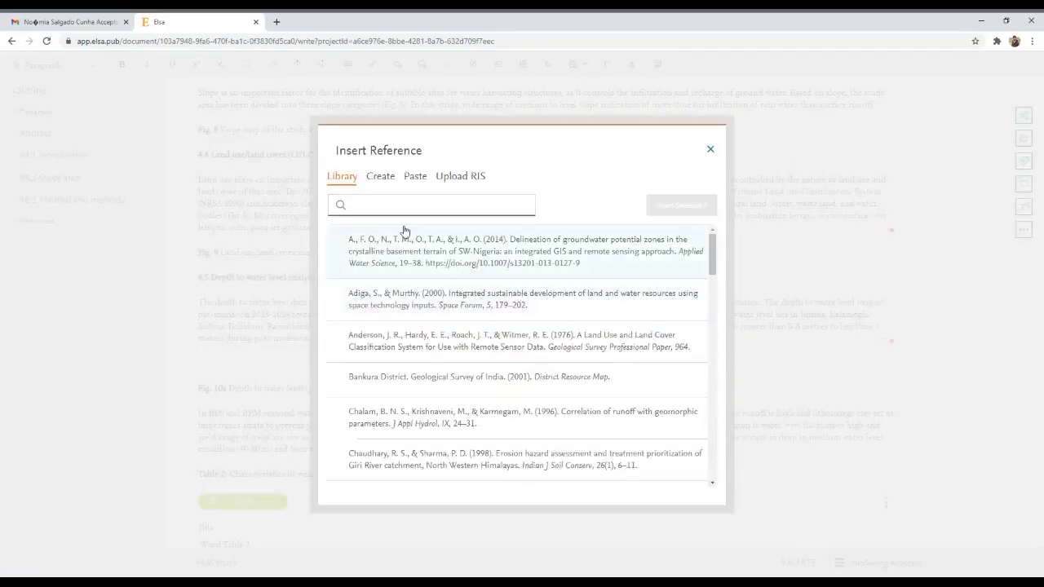
text(1976)
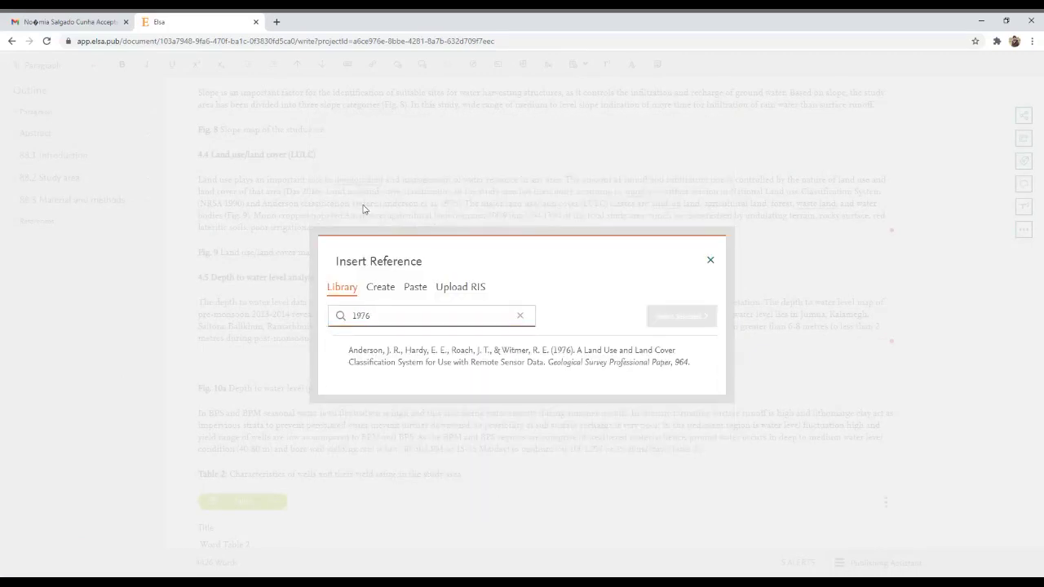
click(442, 357)
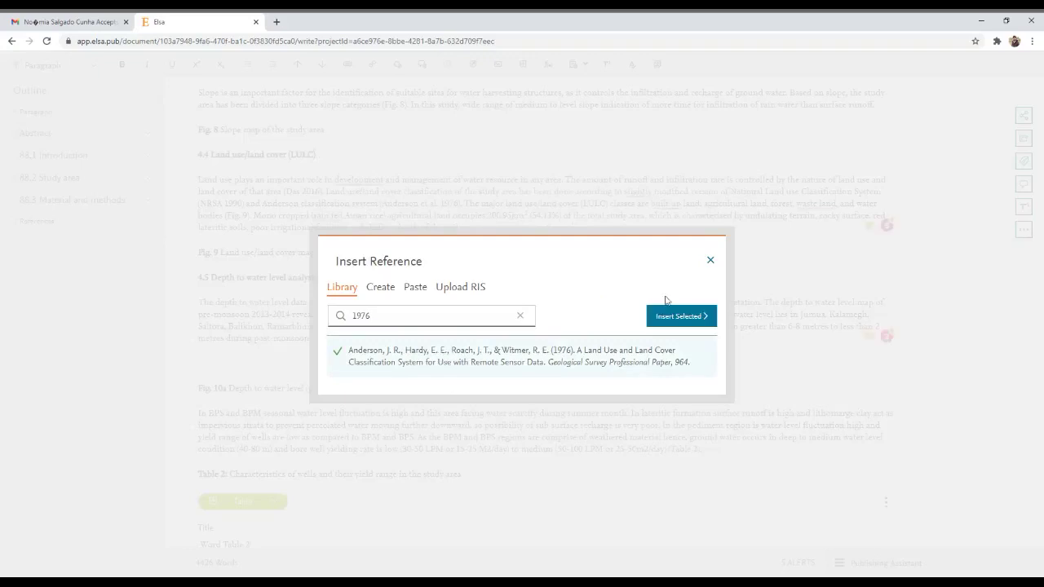
click(676, 317)
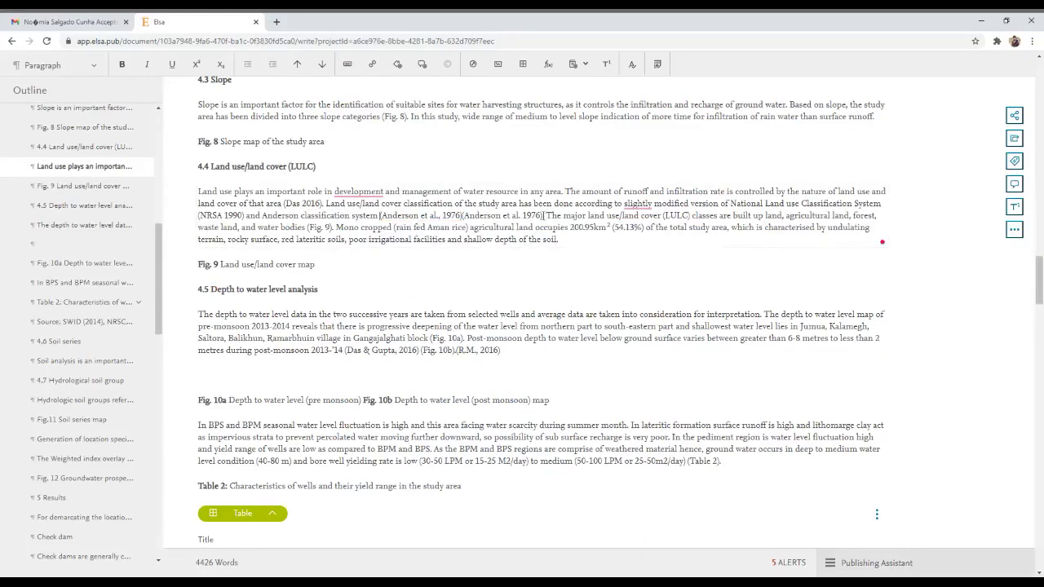
Delete the plain-text 1976 citation that follows the inserted library reference in section 4.4
key(BackSpace)
key(BackSpace)
key(BackSpace)
key(BackSpace)
key(BackSpace)
key(BackSpace)
key(BackSpace)
key(BackSpace)
key(BackSpace)
key(BackSpace)
key(BackSpace)
key(BackSpace)
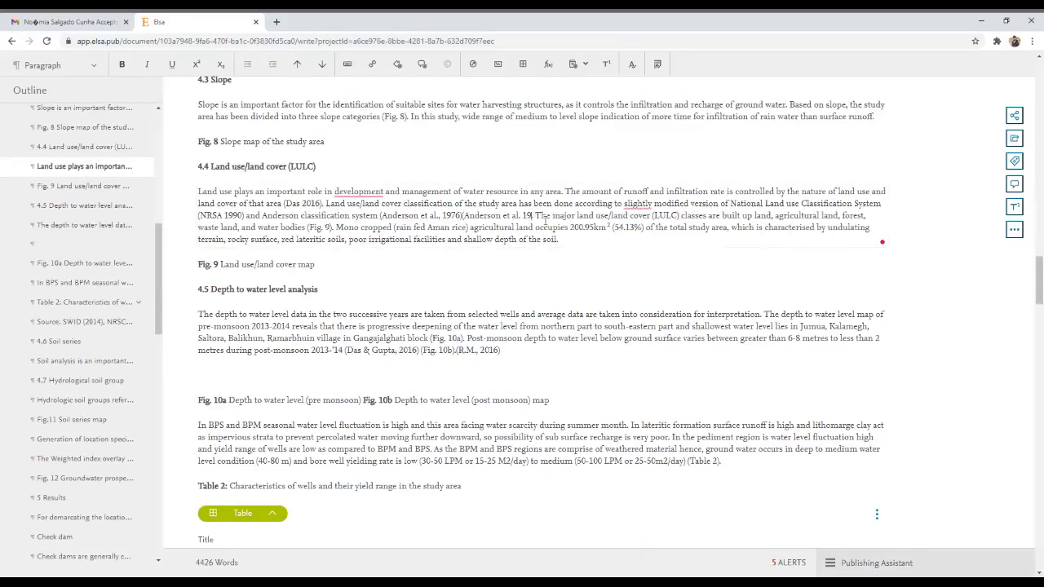
key(BackSpace)
key(BackSpace)
key(BackSpace)
key(BackSpace)
key(BackSpace)
key(BackSpace)
key(BackSpace)
key(BackSpace)
key(BackSpace)
key(BackSpace)
key(BackSpace)
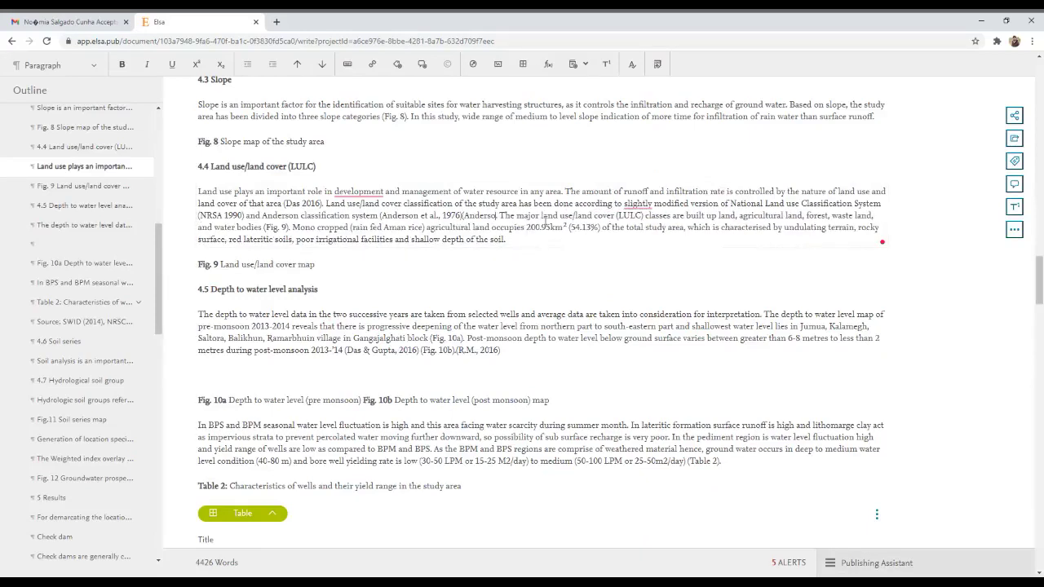
key(BackSpace)
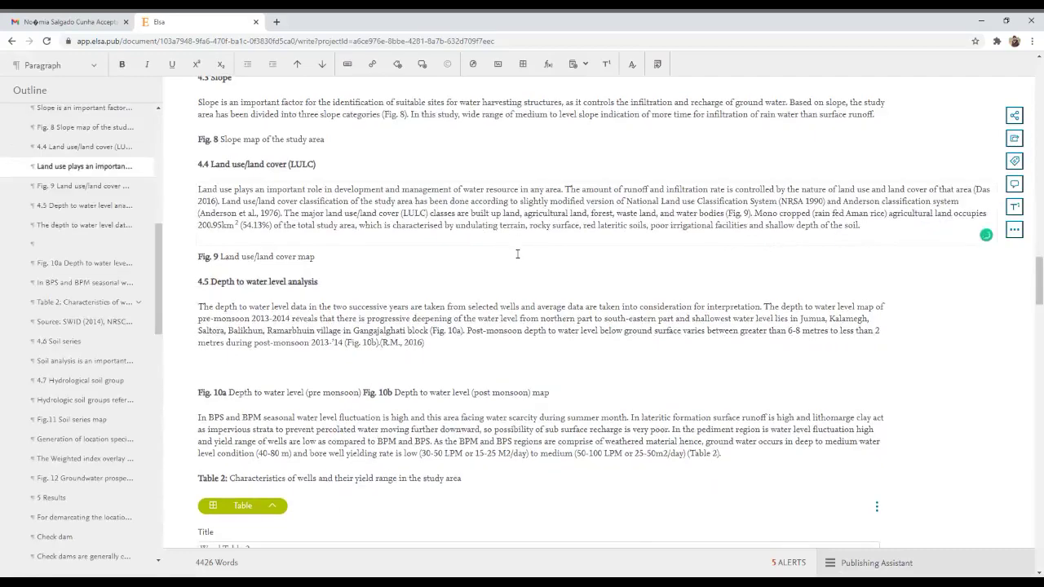
Compare the automatically generated reference list at the end of the chapter with the imported plain-text References section
scroll(464, 395, down, 15)
scroll(464, 395, down, 20)
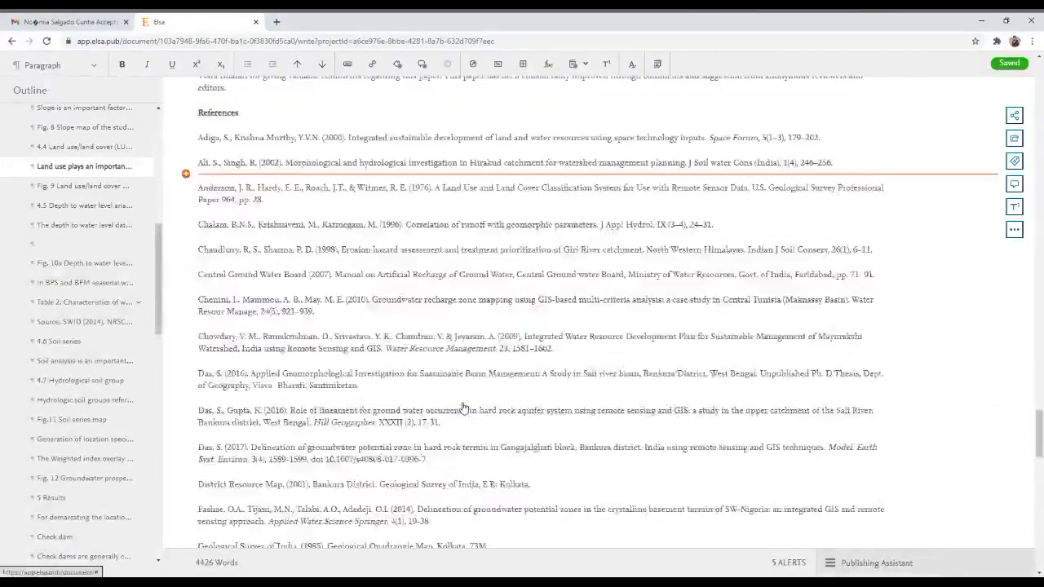
scroll(462, 402, down, 5)
scroll(462, 402, up, 10)
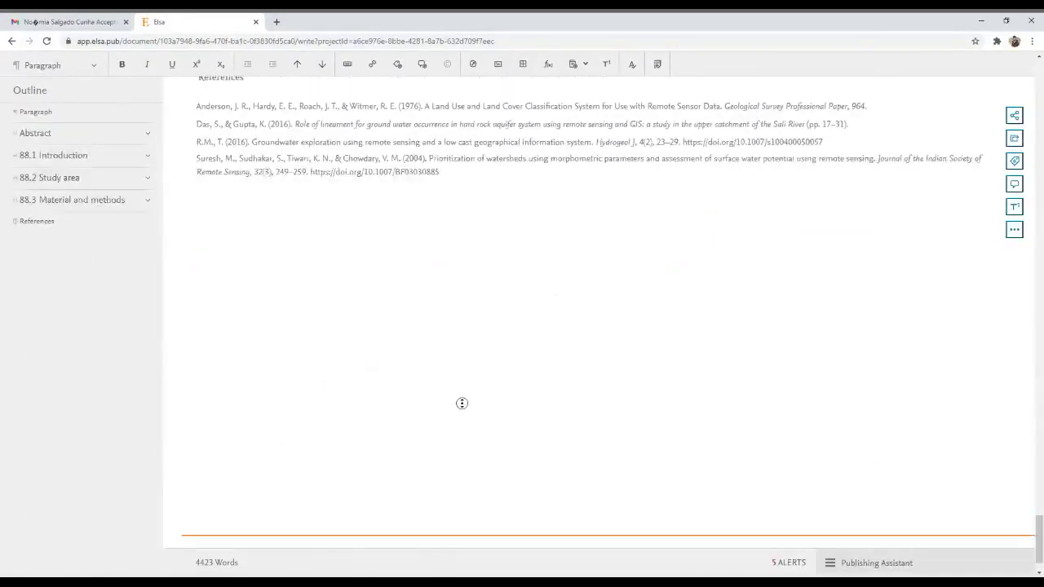
scroll(417, 342, up, 6)
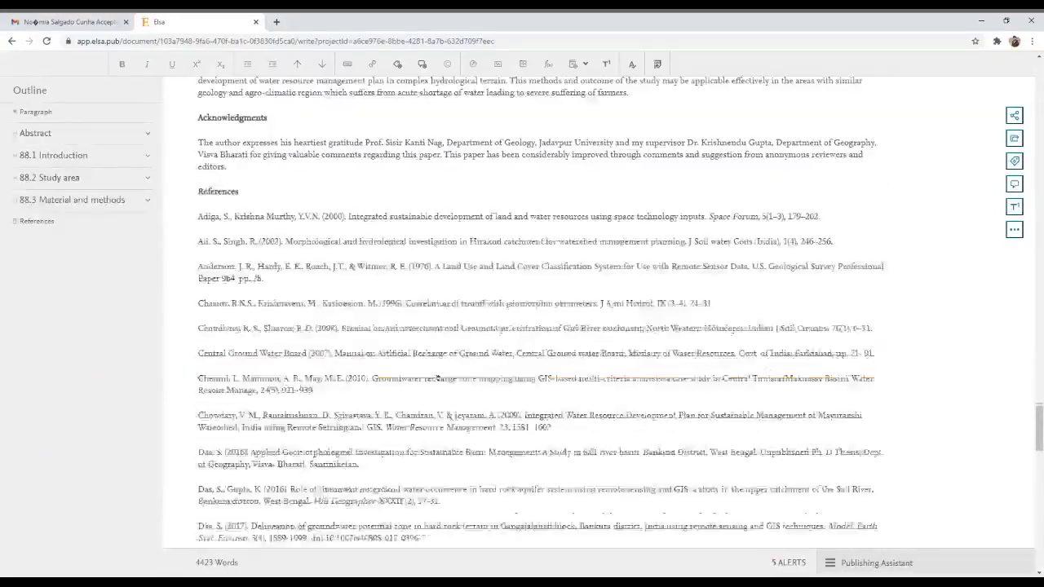
scroll(437, 388, down, 5)
scroll(437, 392, down, 10)
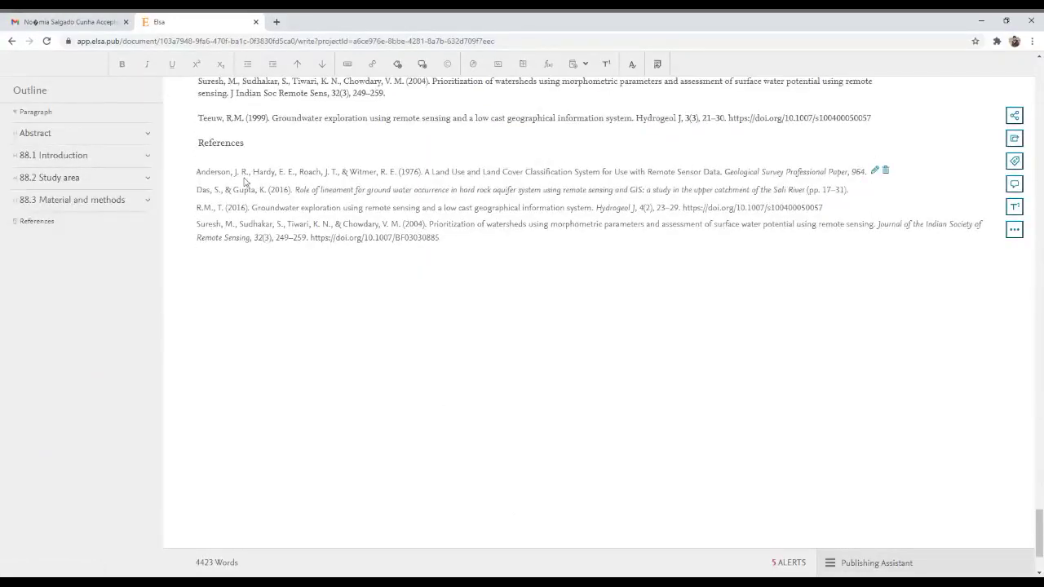
scroll(310, 203, up, 2)
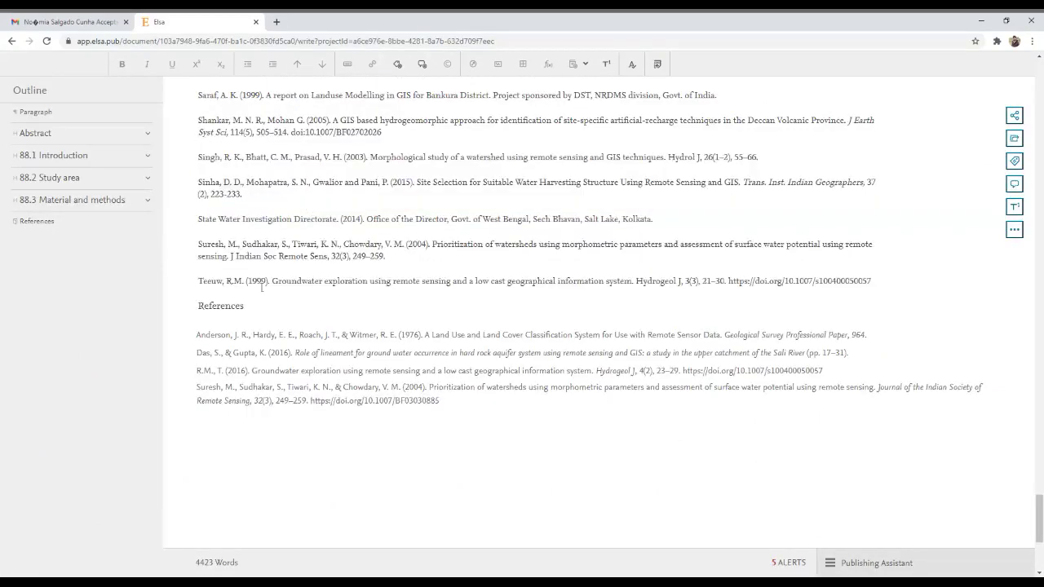
scroll(262, 286, up, 1)
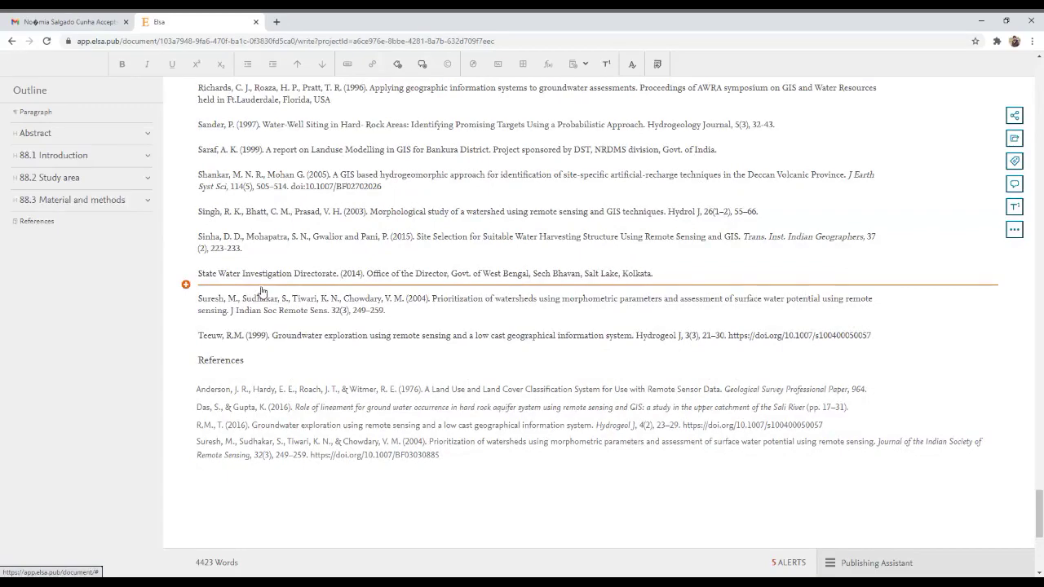
scroll(262, 291, up, 6)
scroll(278, 295, up, 6)
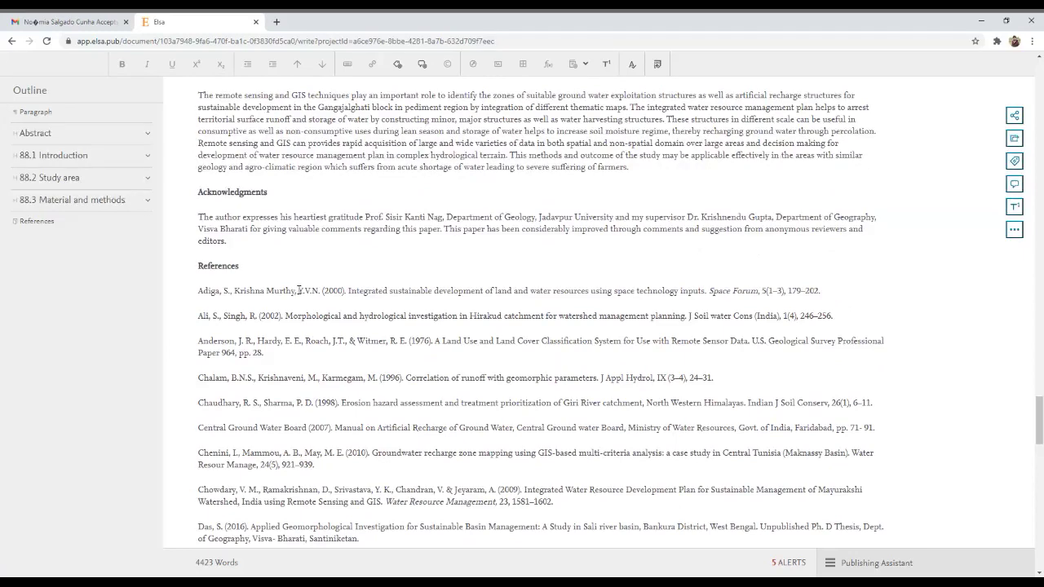
Return to the beginning of the chapter and check the outstanding alerts in the Publishing Assistant
scroll(300, 288, down, 1)
scroll(300, 288, up, 2)
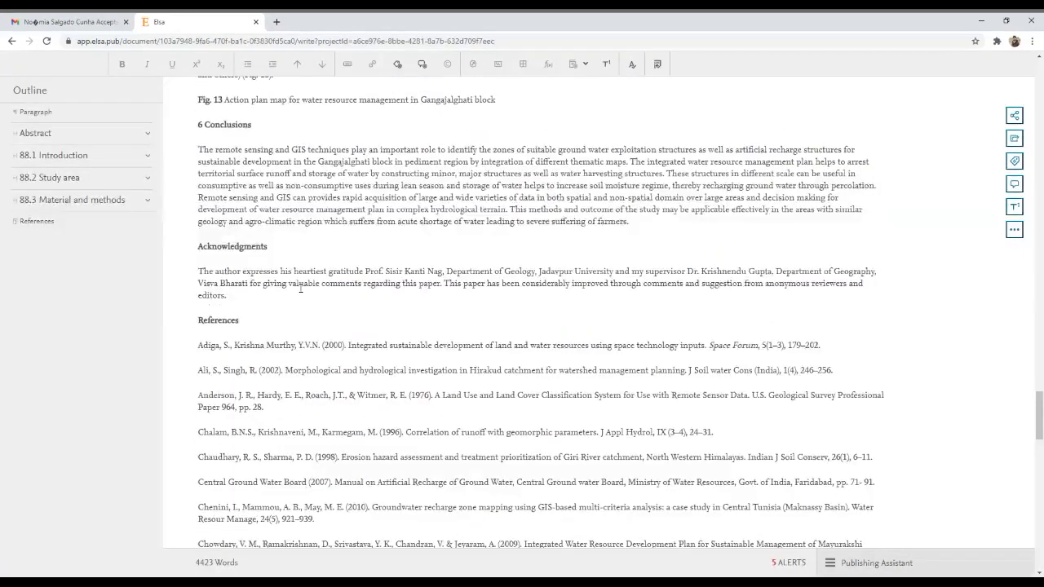
scroll(300, 289, up, 15)
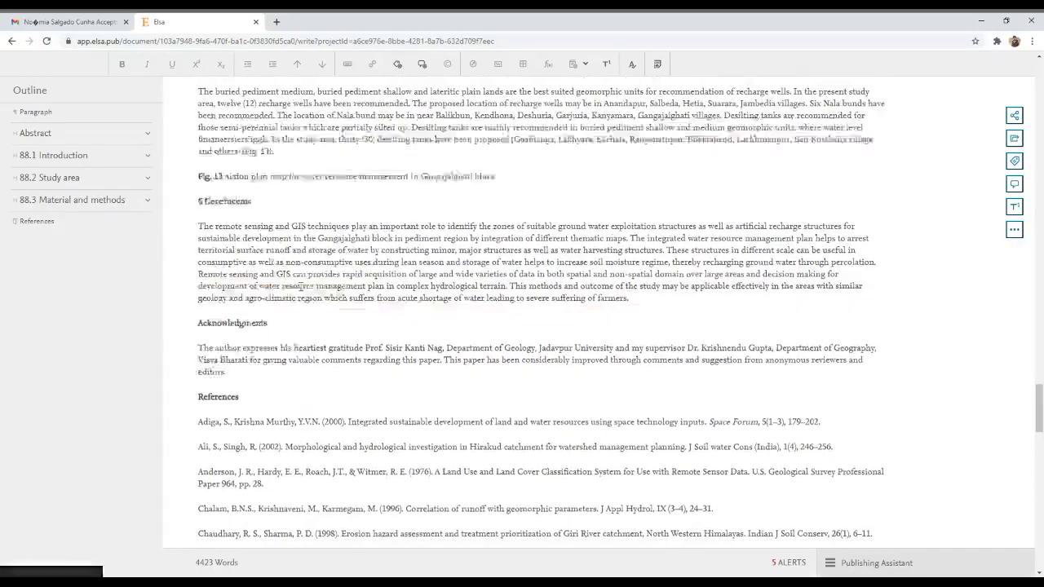
scroll(302, 281, up, 15)
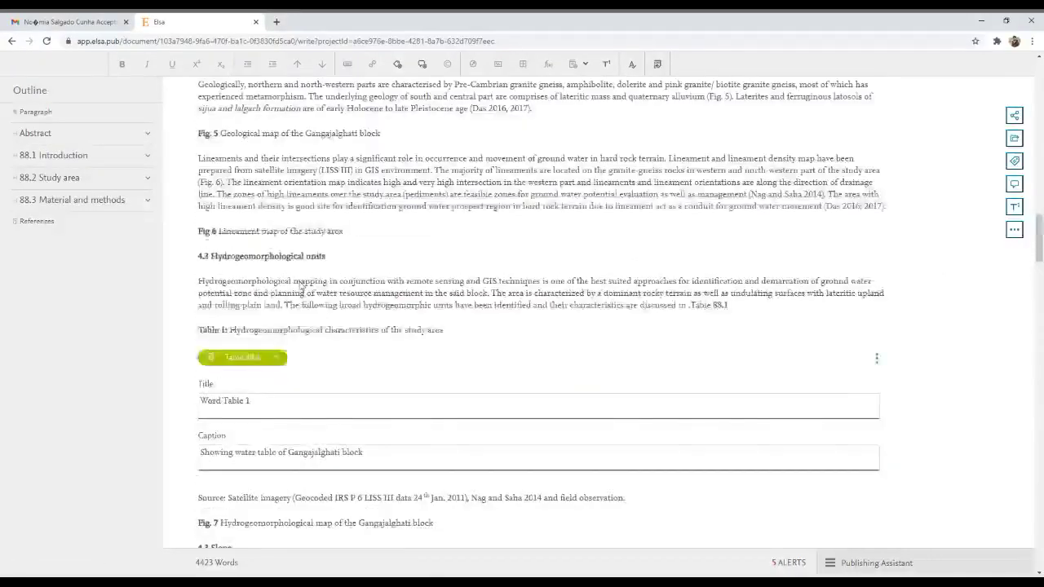
scroll(300, 285, up, 10)
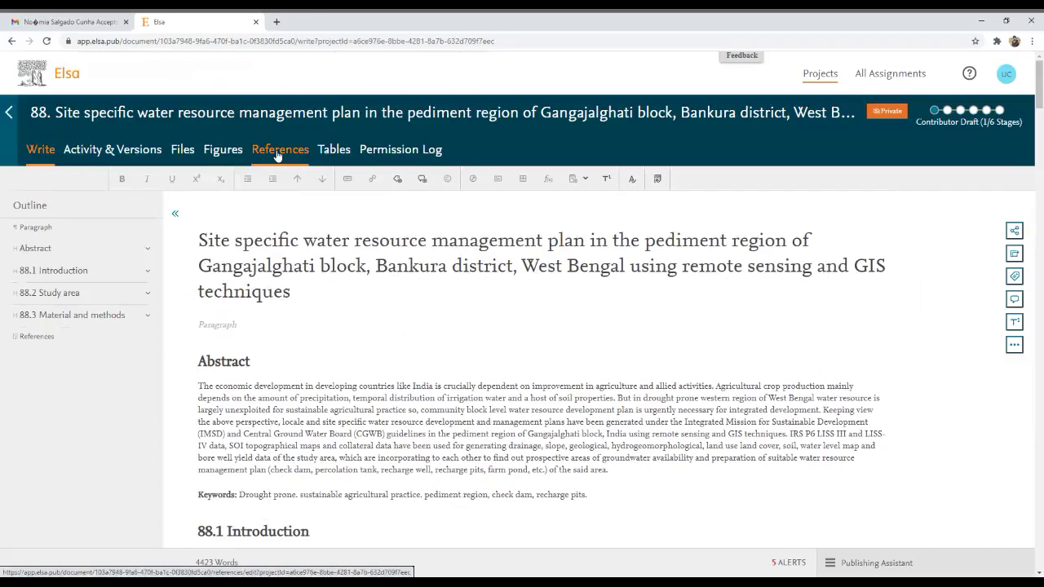
scroll(443, 295, down, 1)
scroll(444, 285, down, 1)
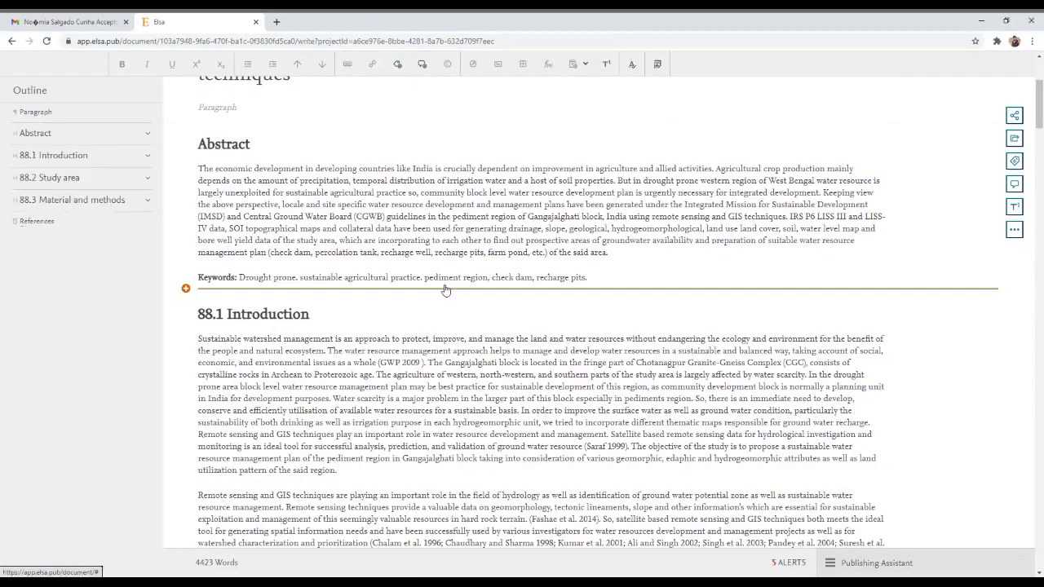
scroll(445, 289, down, 2)
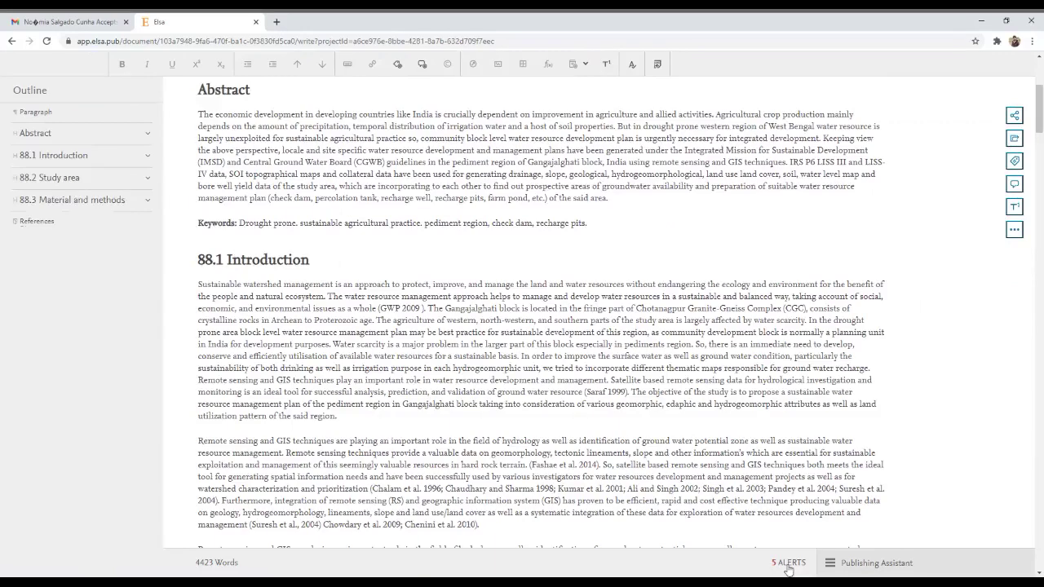
click(847, 563)
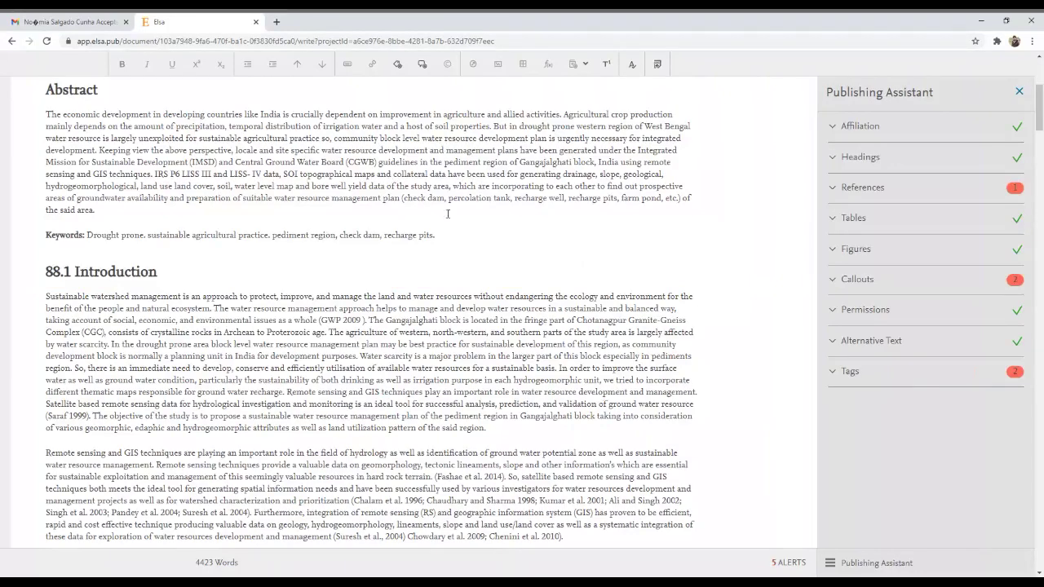
Add the suggested chapter keywords Geology, Geography, Earth Sciences, Environmental Science, Environmental Geography and Civil Engineering to the chapter title
click(397, 65)
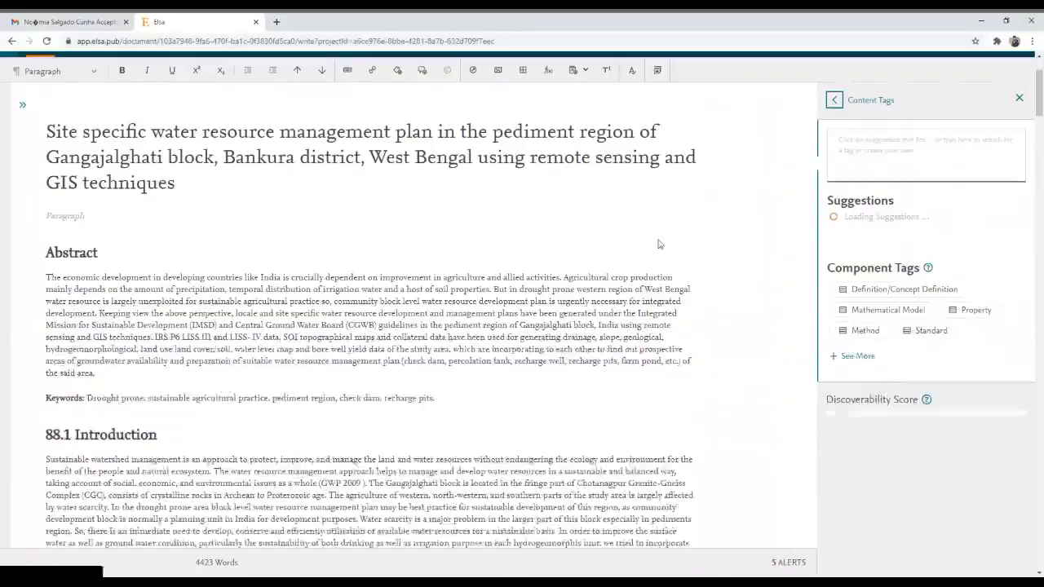
click(200, 184)
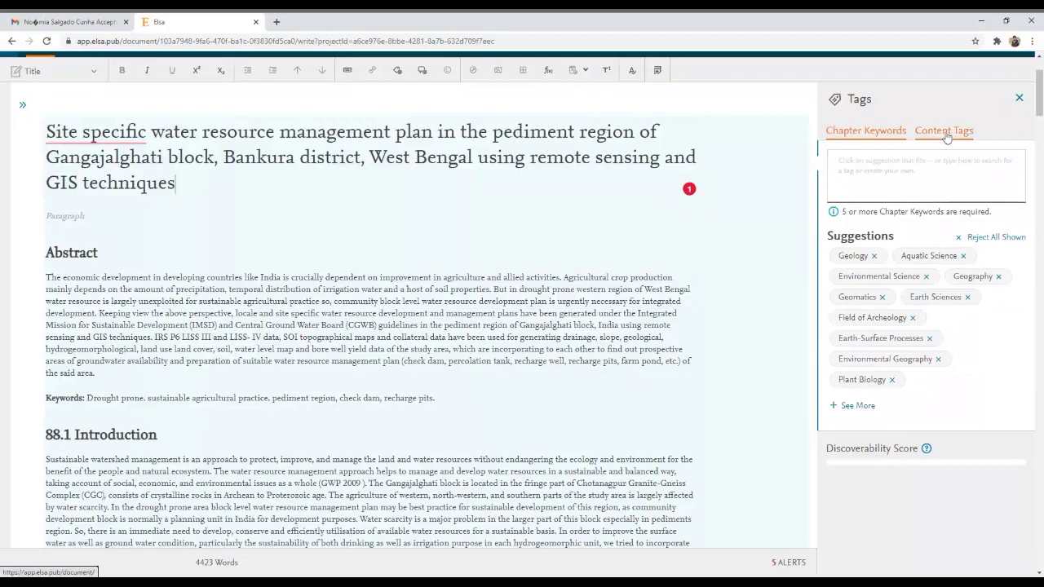
click(850, 258)
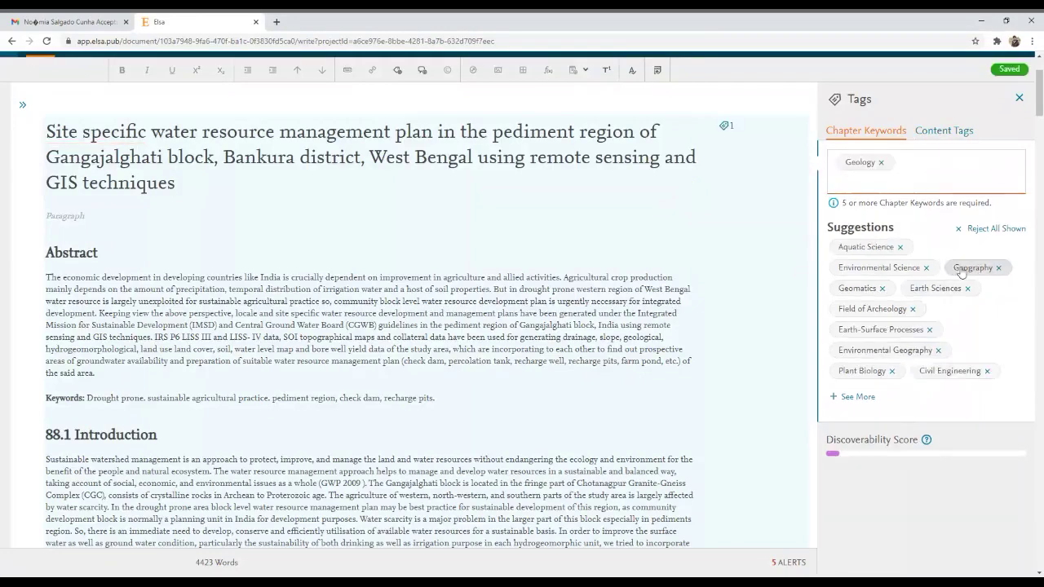
click(961, 269)
click(873, 293)
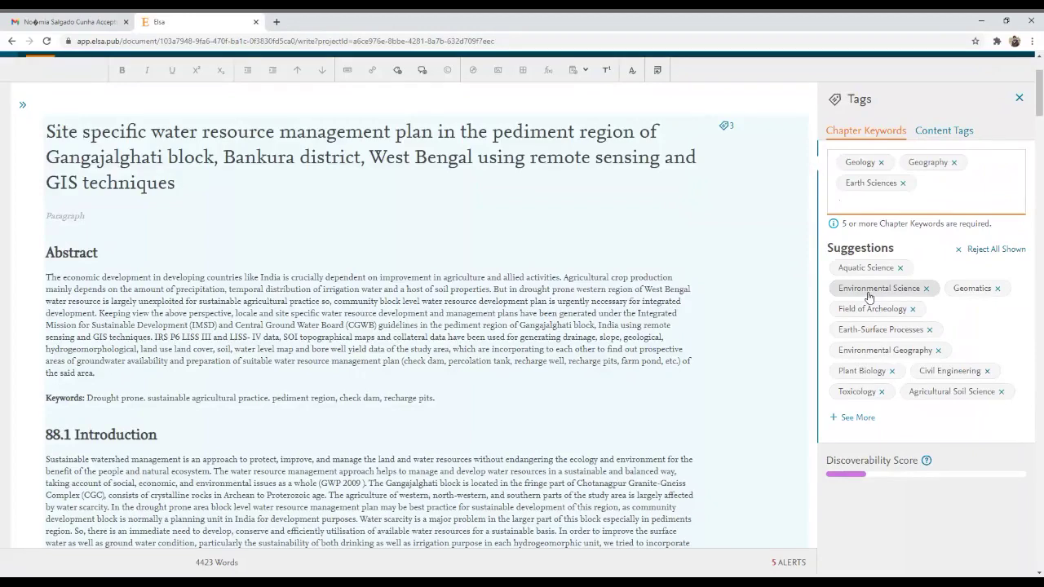
click(867, 295)
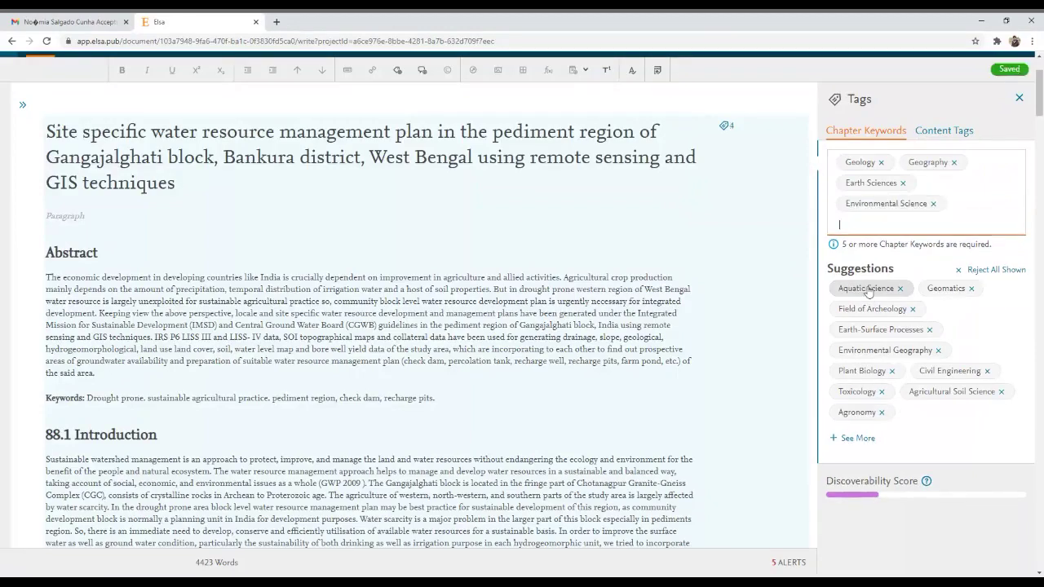
click(879, 361)
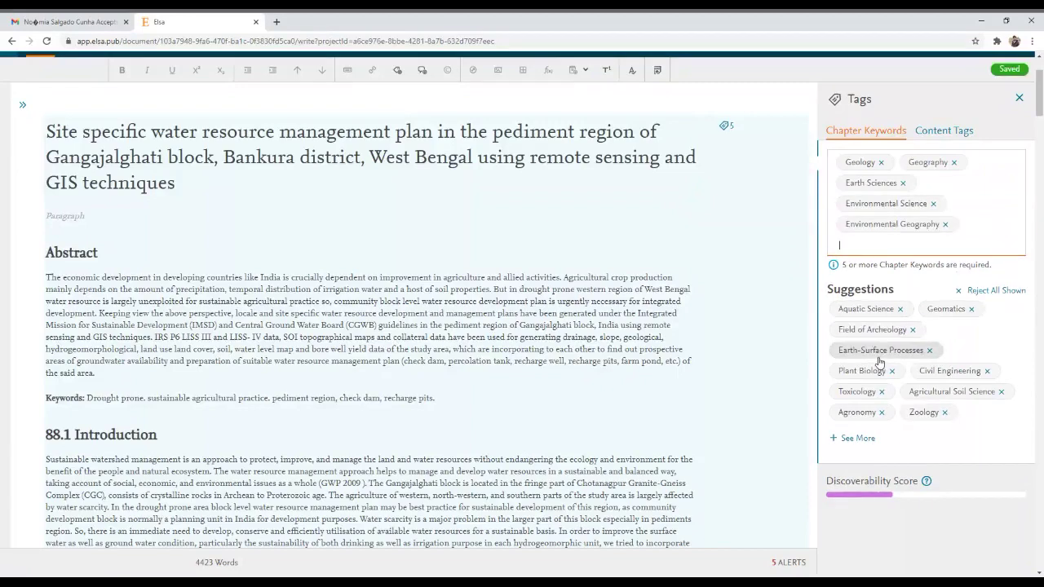
click(934, 370)
Add the content tags Economic Development, Irrigation, Precipitation, Water Resources Management, Integrated Development and Sustainable Development to the Abstract heading
click(938, 132)
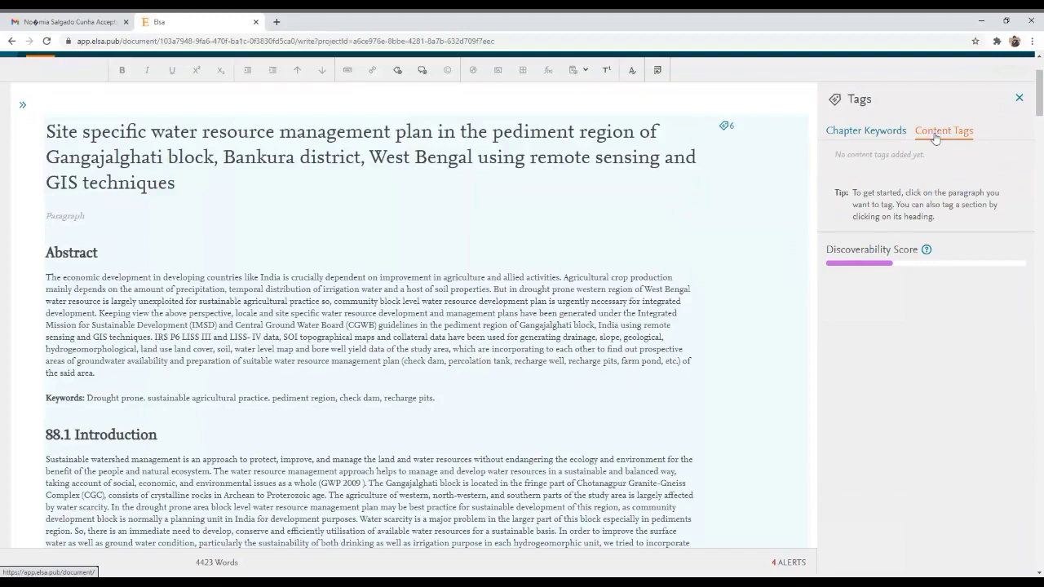
click(116, 252)
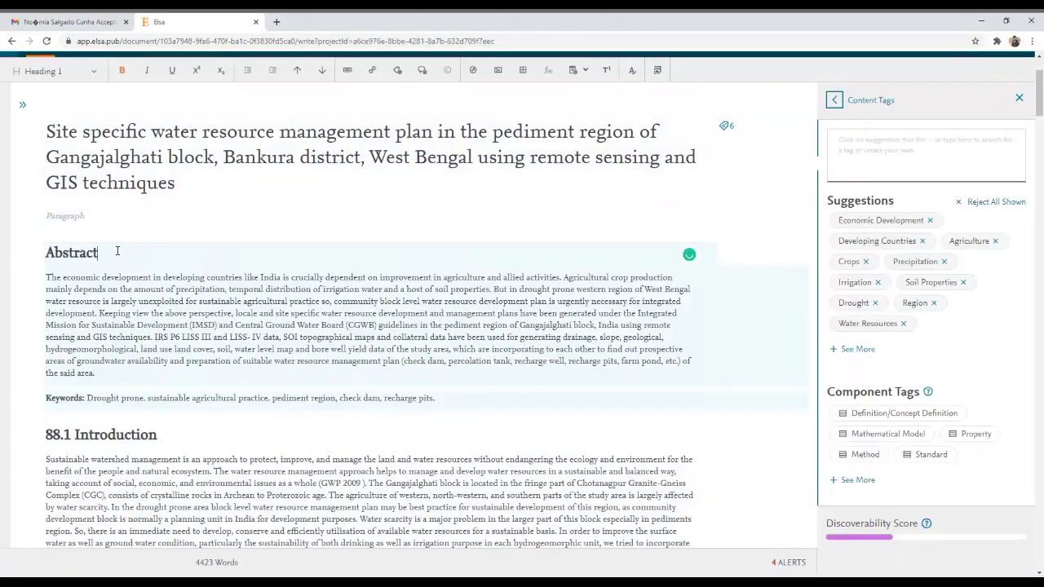
click(884, 221)
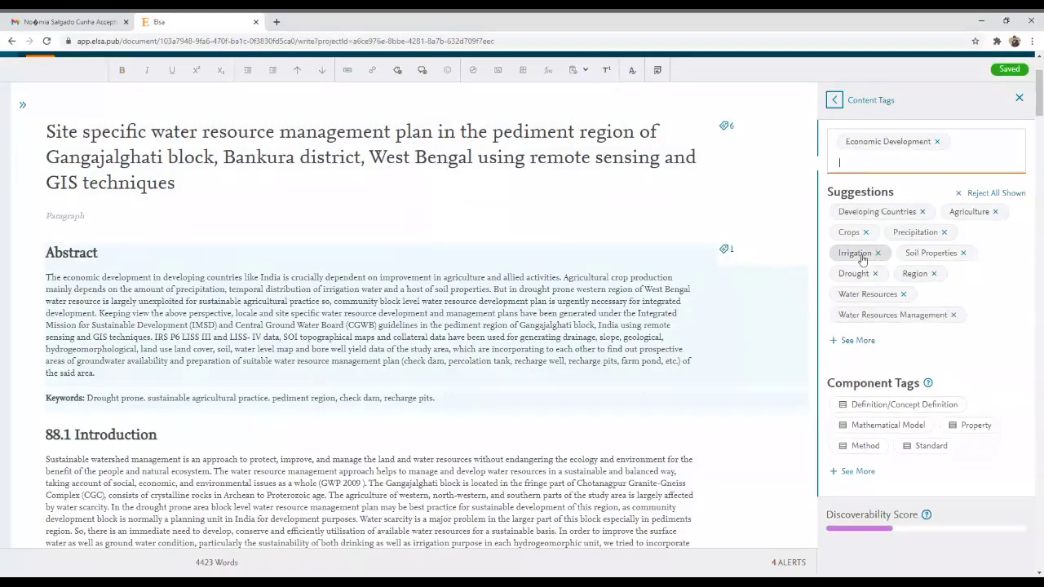
click(858, 252)
click(920, 254)
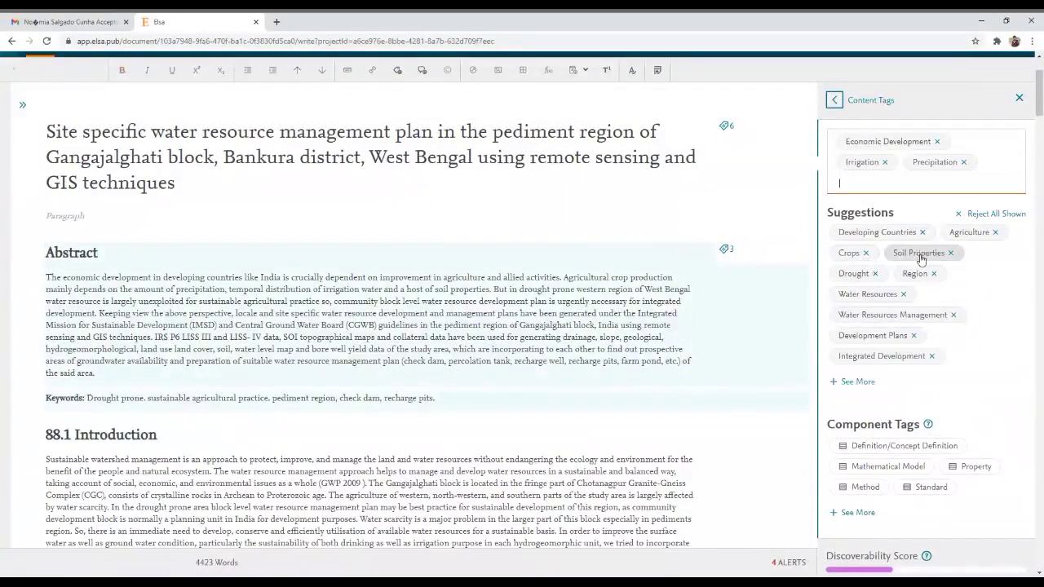
click(893, 314)
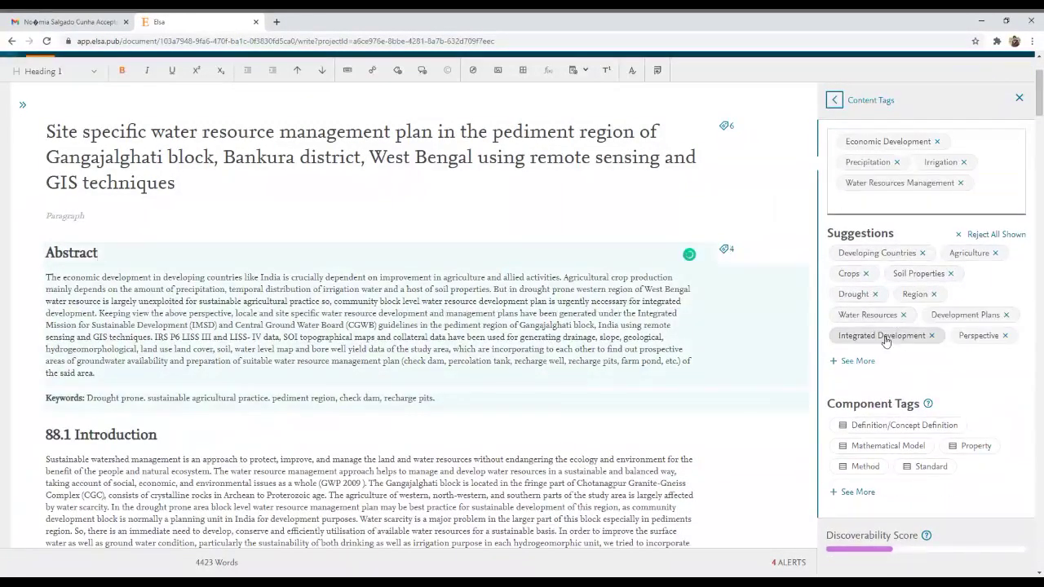
click(887, 342)
click(950, 361)
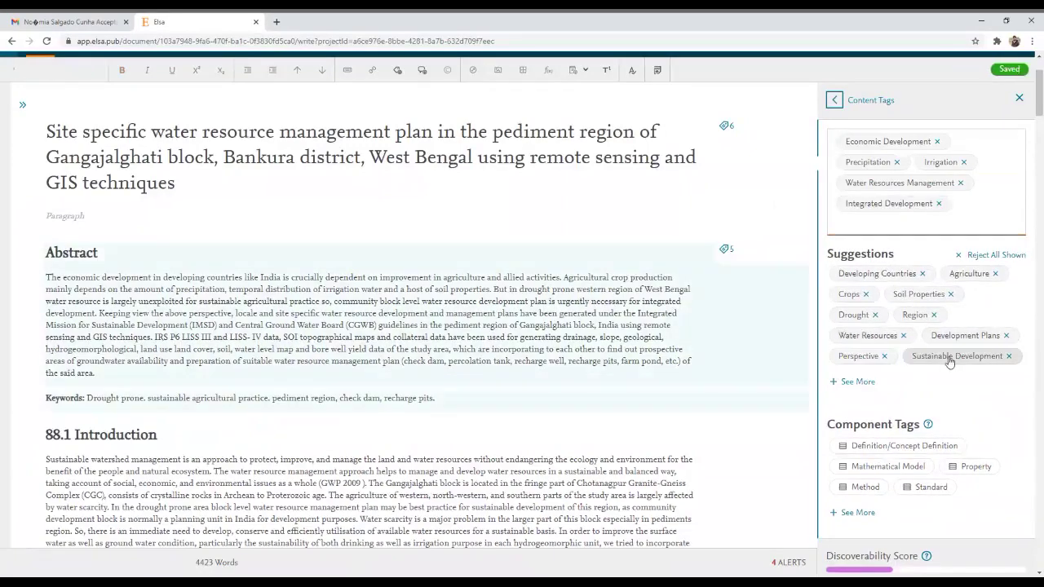
Add the suggested content tags Drought, Region and Dams to the abstract's body paragraph
click(113, 376)
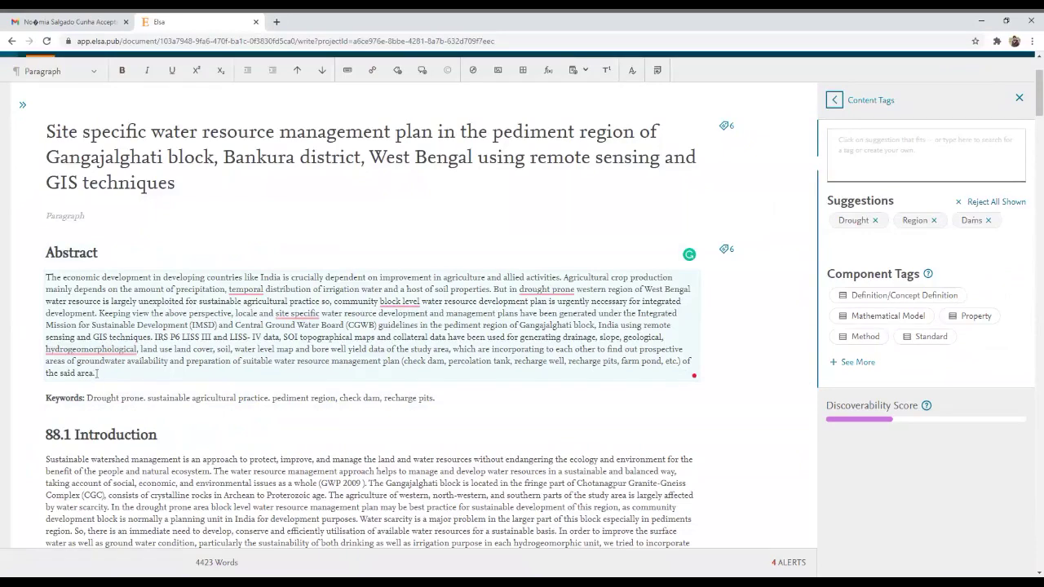
click(853, 225)
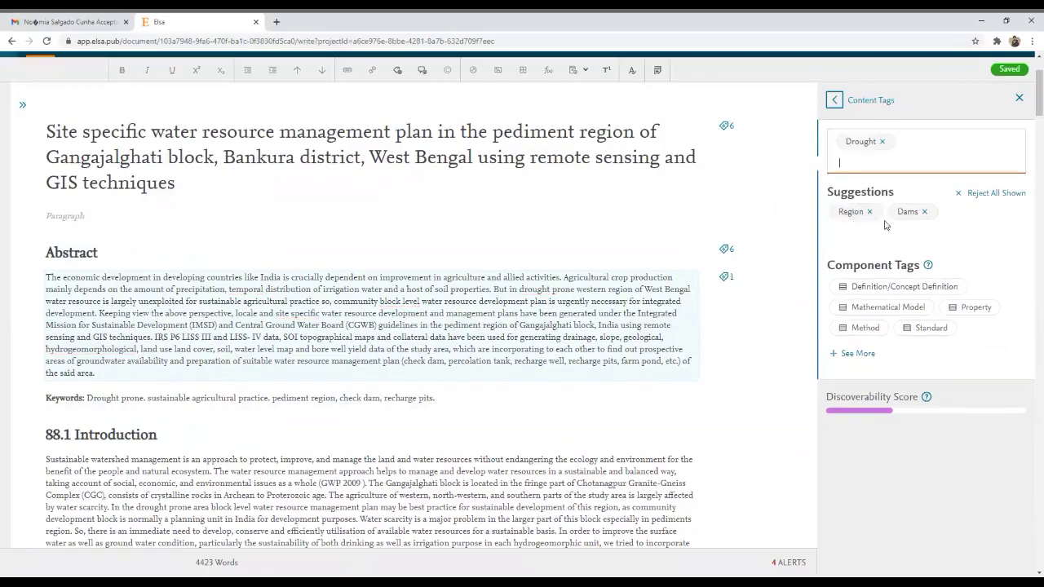
click(851, 214)
click(850, 214)
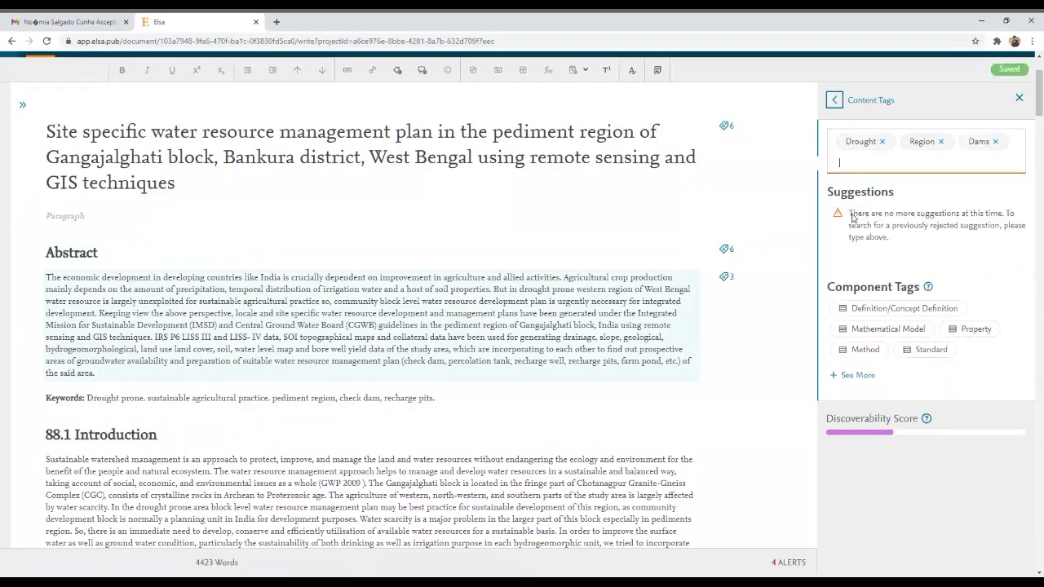
Add the content tags Remote Sensing, Hydrology, Groundwater, Water Resources Management and Geomorphology to the first paragraph of 88.1 Introduction
scroll(257, 366, down, 3)
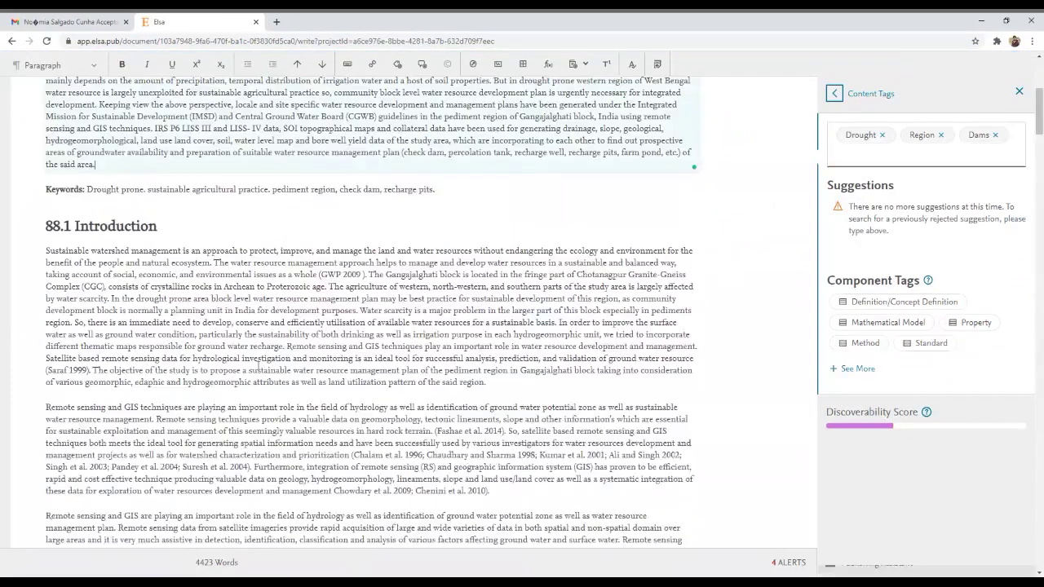
click(176, 218)
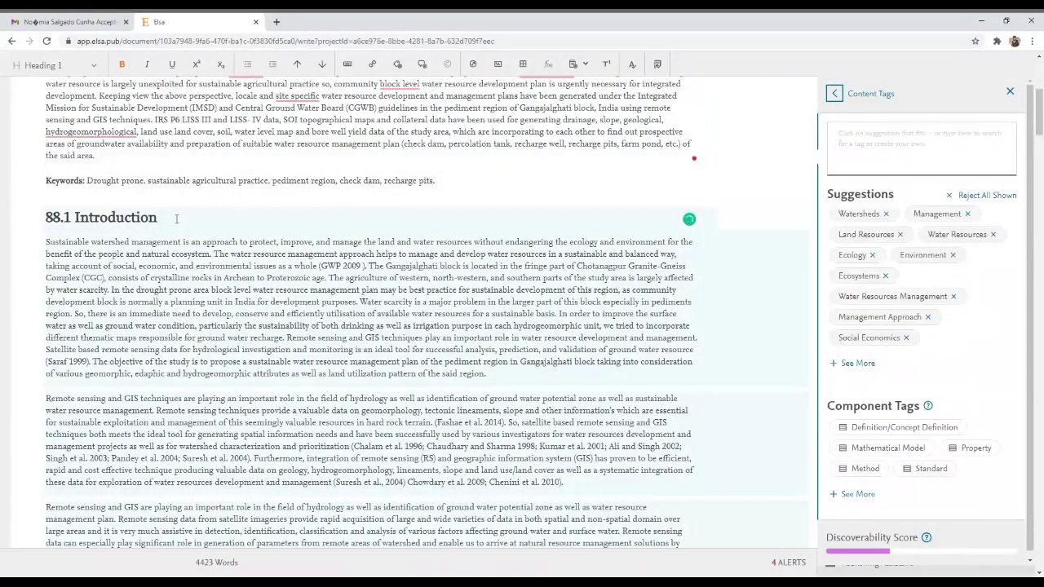
click(503, 372)
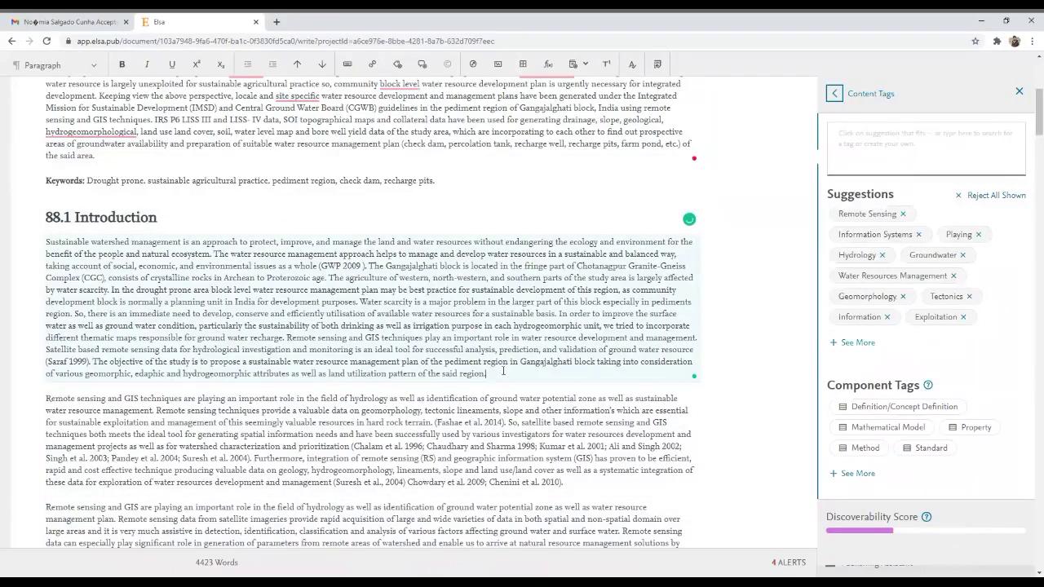
click(865, 215)
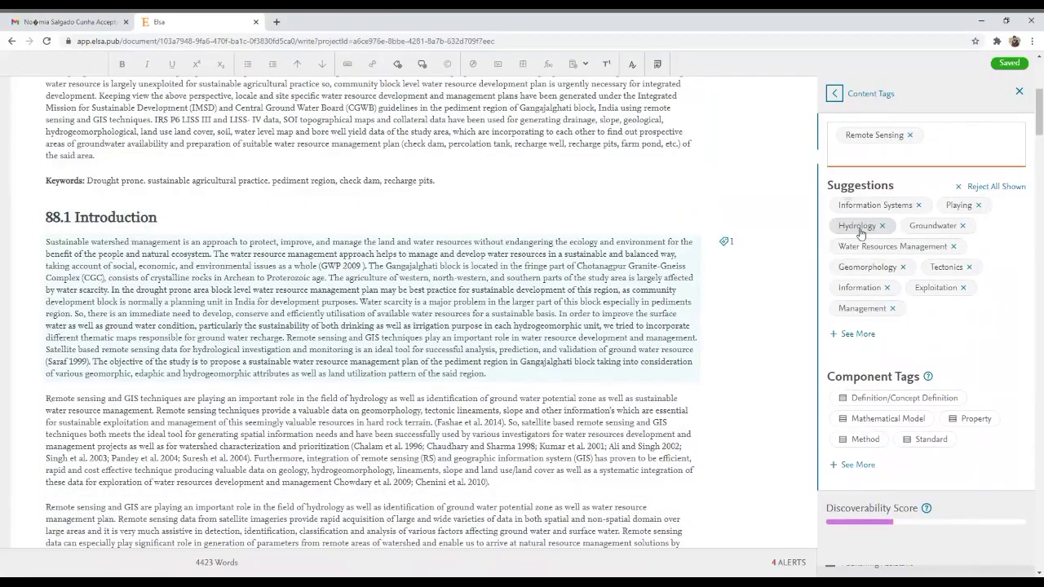
click(859, 226)
click(859, 230)
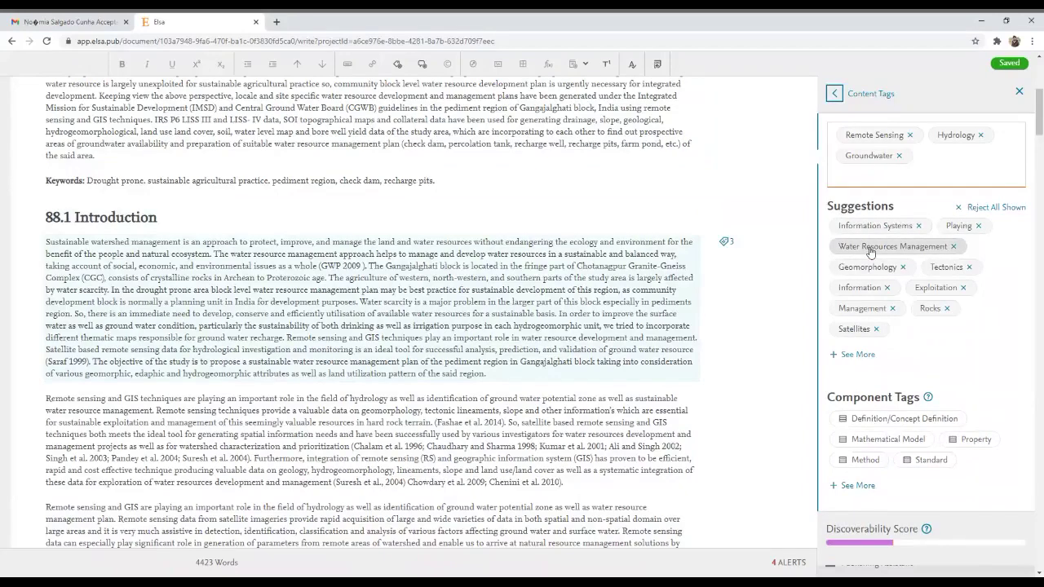
click(867, 245)
click(869, 267)
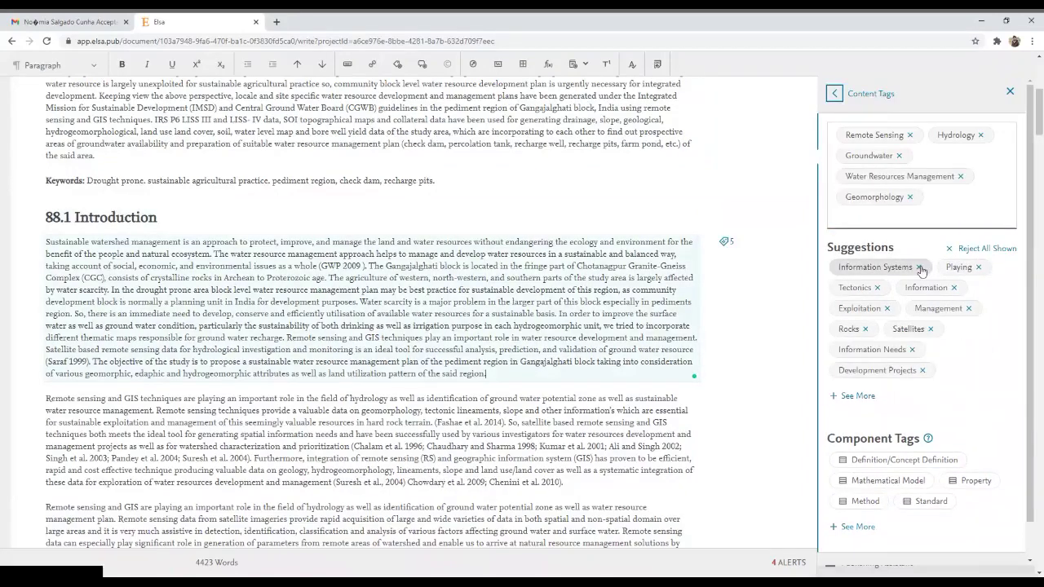
Add the suggested content tag Information Systems to the first paragraph of 88.1 Introduction
click(875, 267)
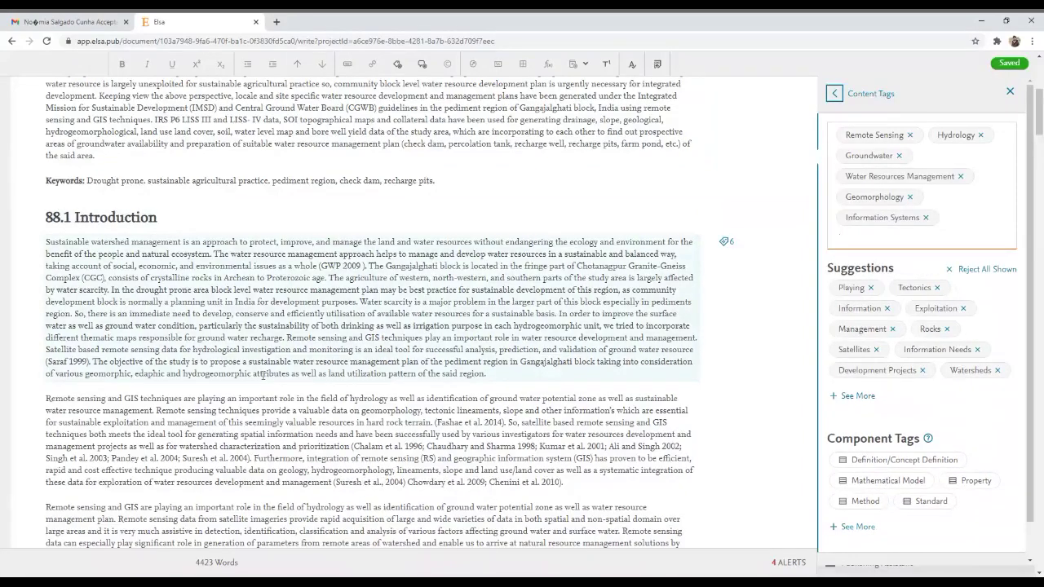
scroll(264, 375, down, 1)
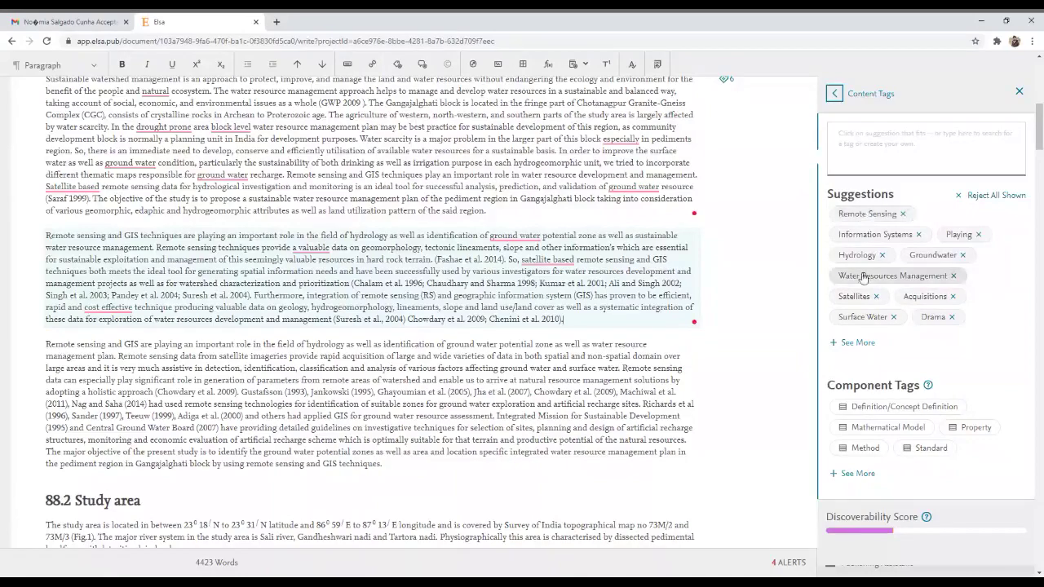
Add the component tags Material, Method, Property, Mathematical Model and Standard to the first paragraph of 88.3 Material and methods
scroll(505, 342, down, 10)
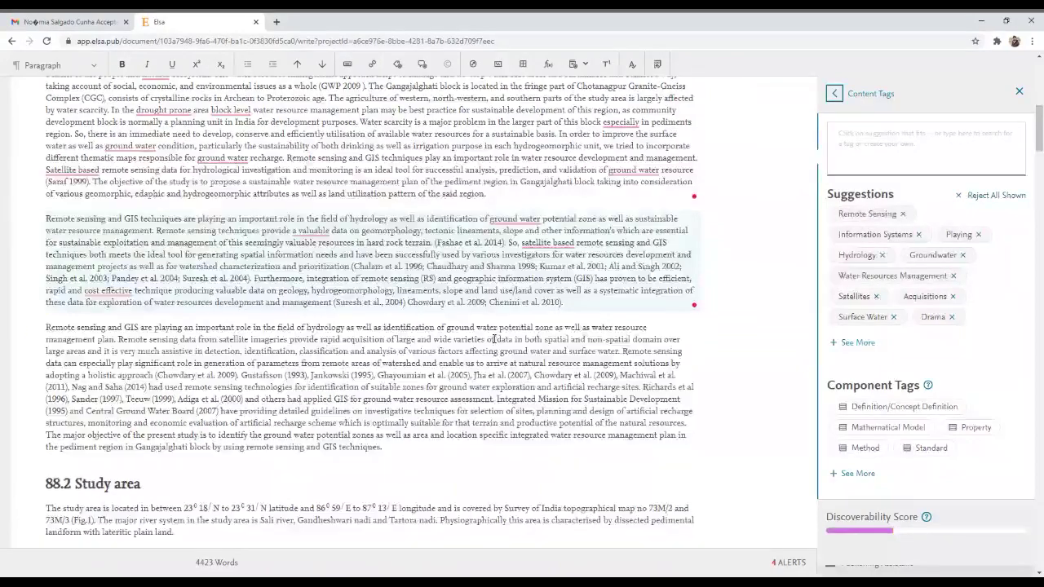
scroll(493, 338, down, 2)
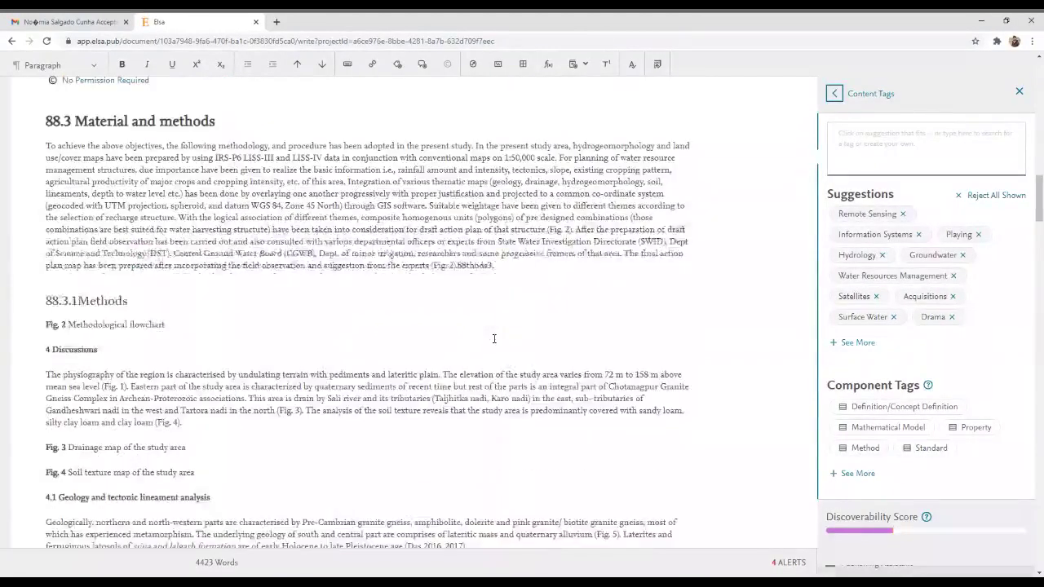
click(514, 209)
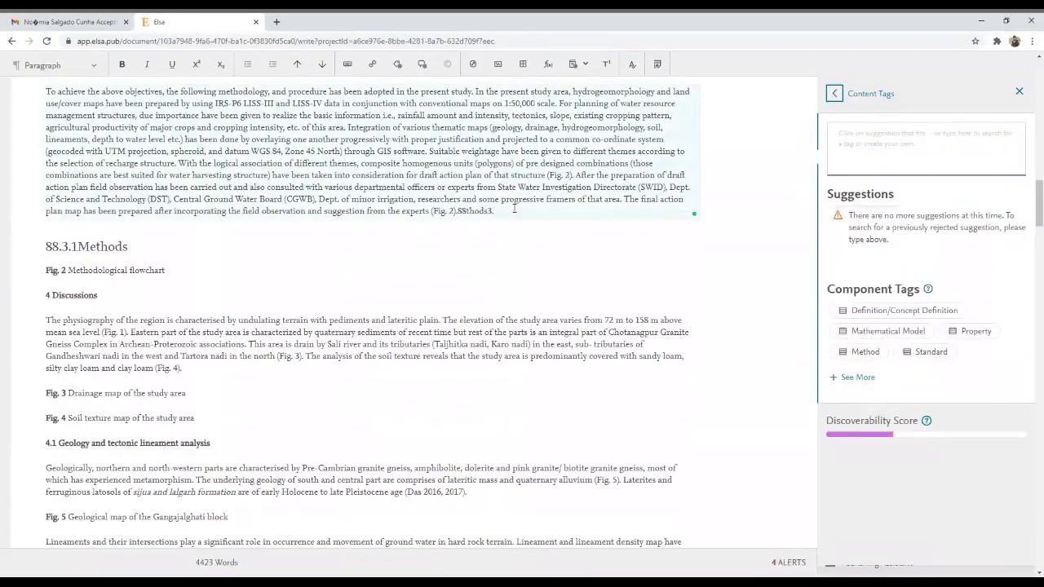
click(857, 377)
click(983, 437)
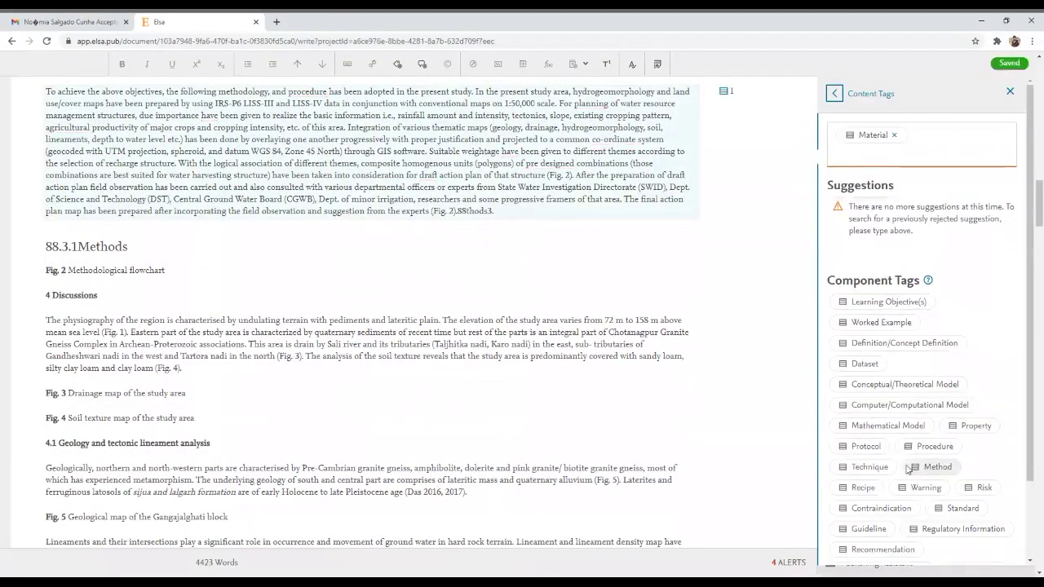
click(936, 466)
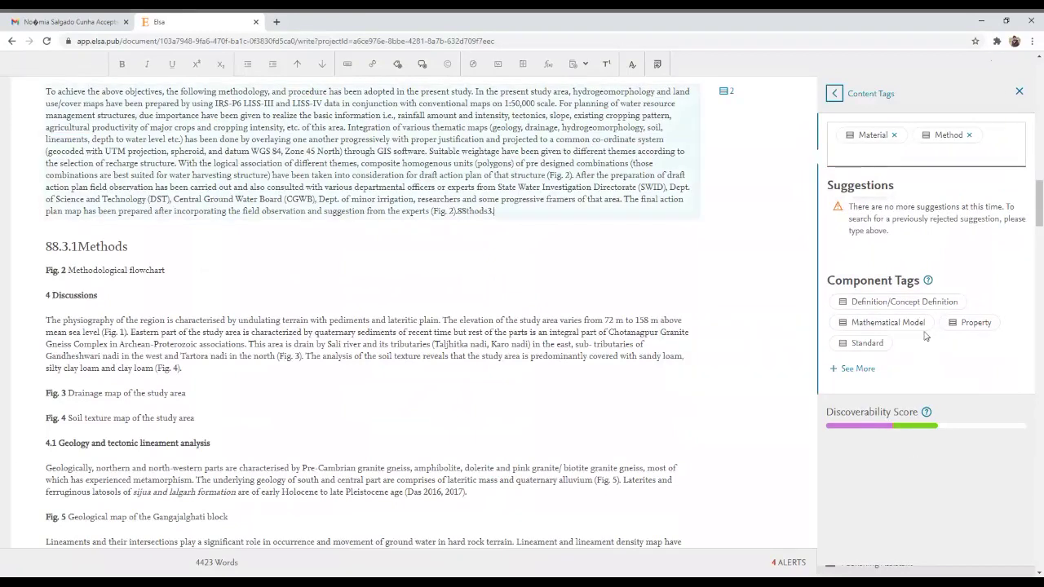
click(968, 324)
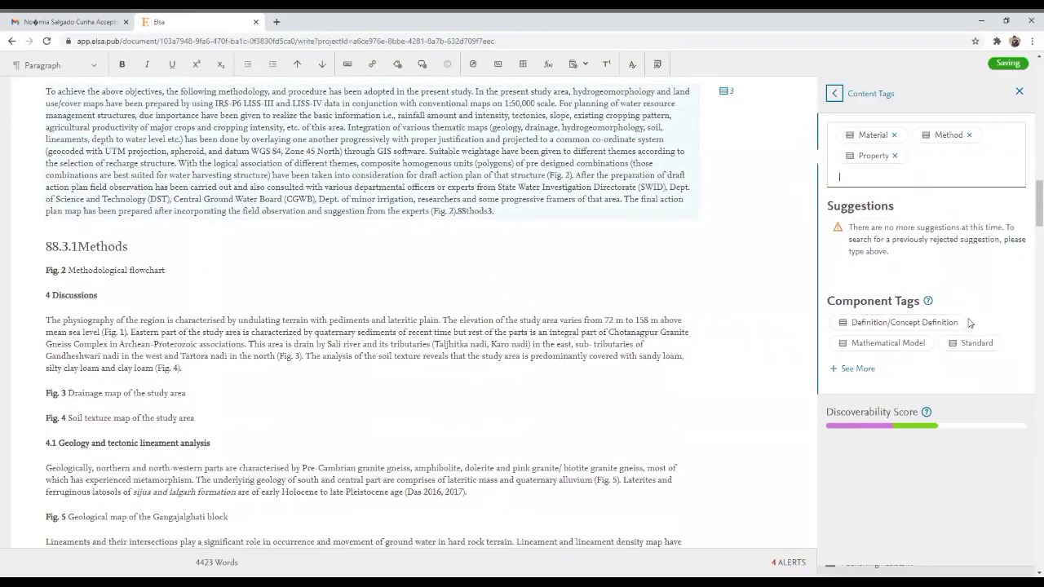
click(890, 345)
click(865, 364)
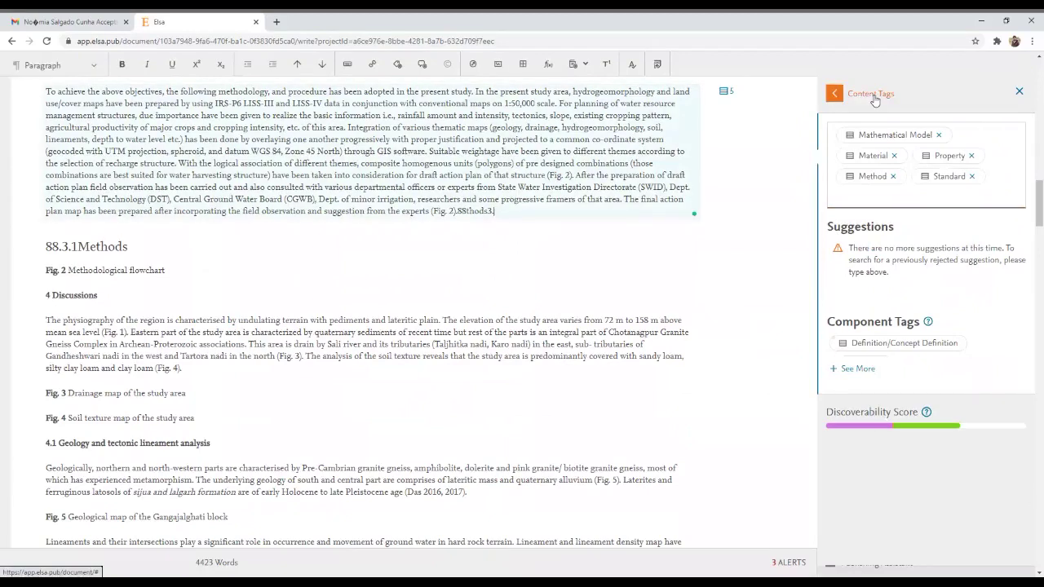
Expand the chapter outline and place the cursor in the empty paragraph below the chapter title
mouse_move(890, 422)
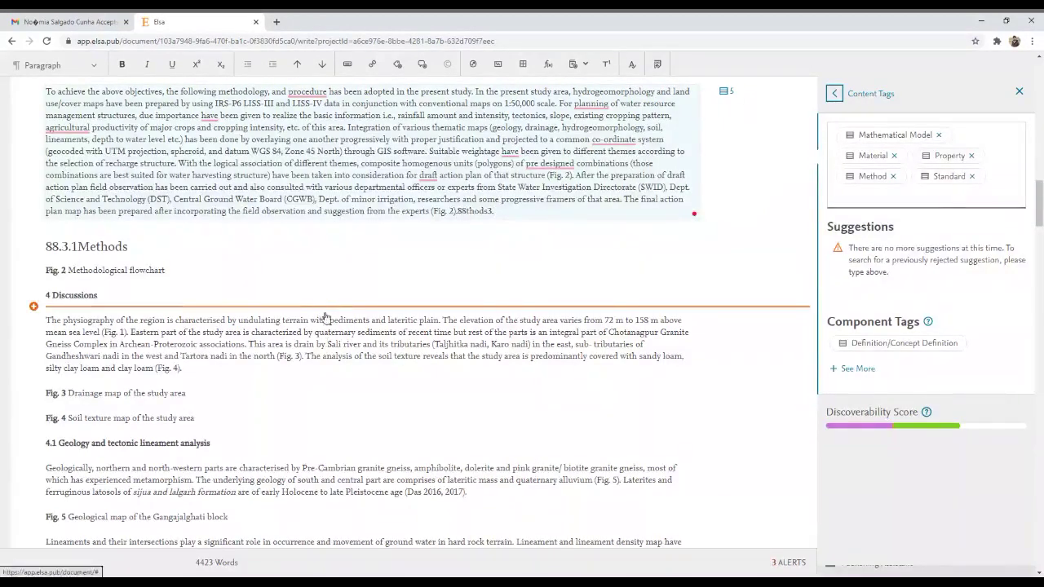
scroll(326, 316, up, 15)
scroll(361, 360, up, 10)
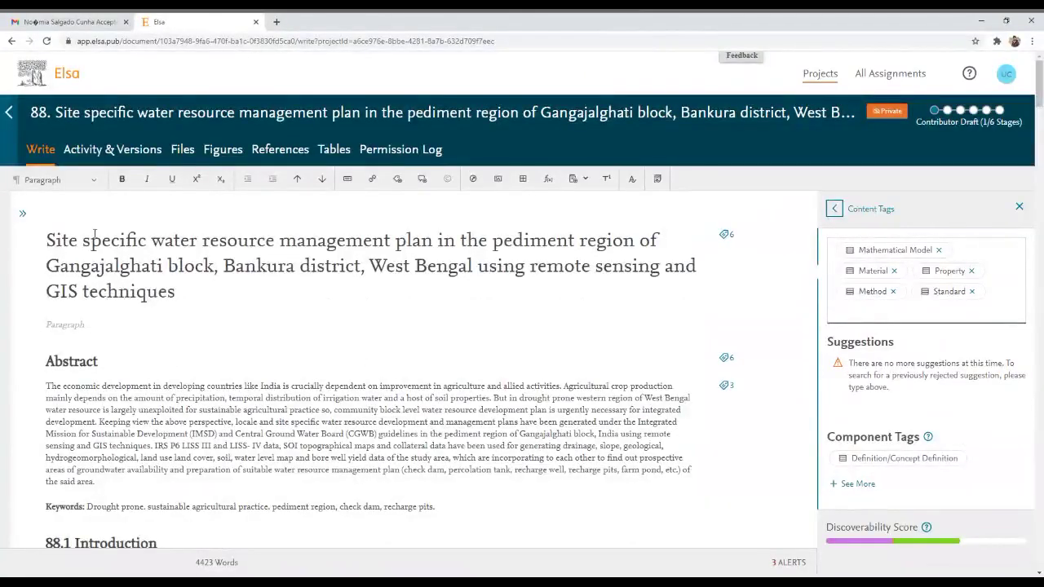
click(23, 213)
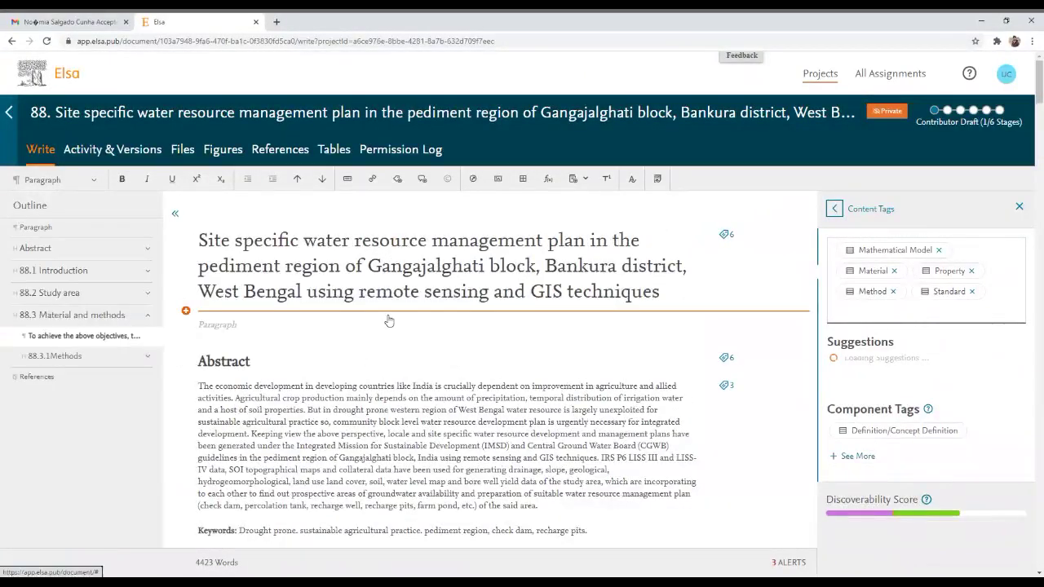
click(249, 328)
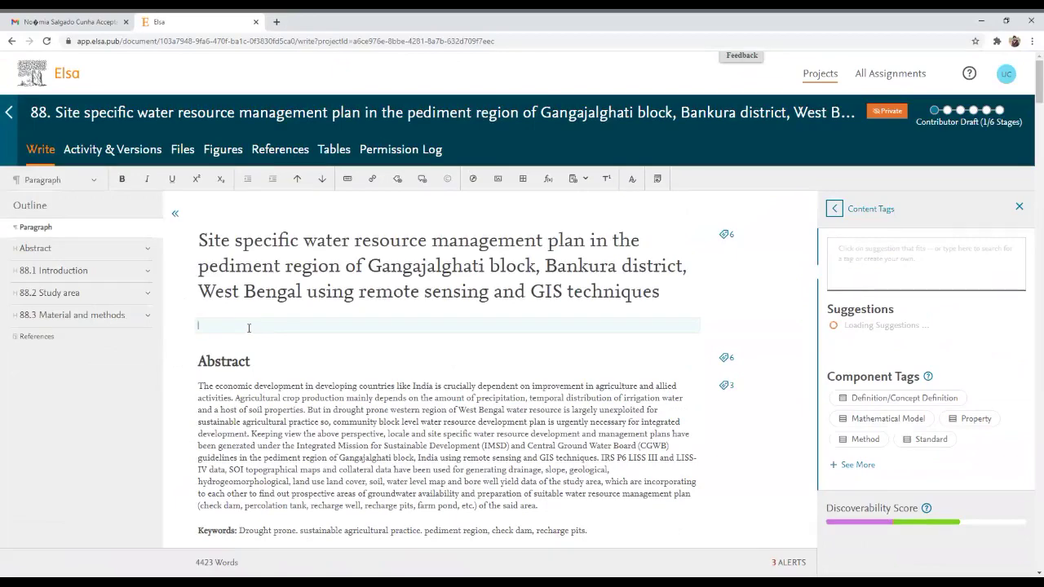
Review the chapter from the Introduction through 4.5 Depth to water level analysis, checking its figures, tables and in-text citations
scroll(248, 327, down, 5)
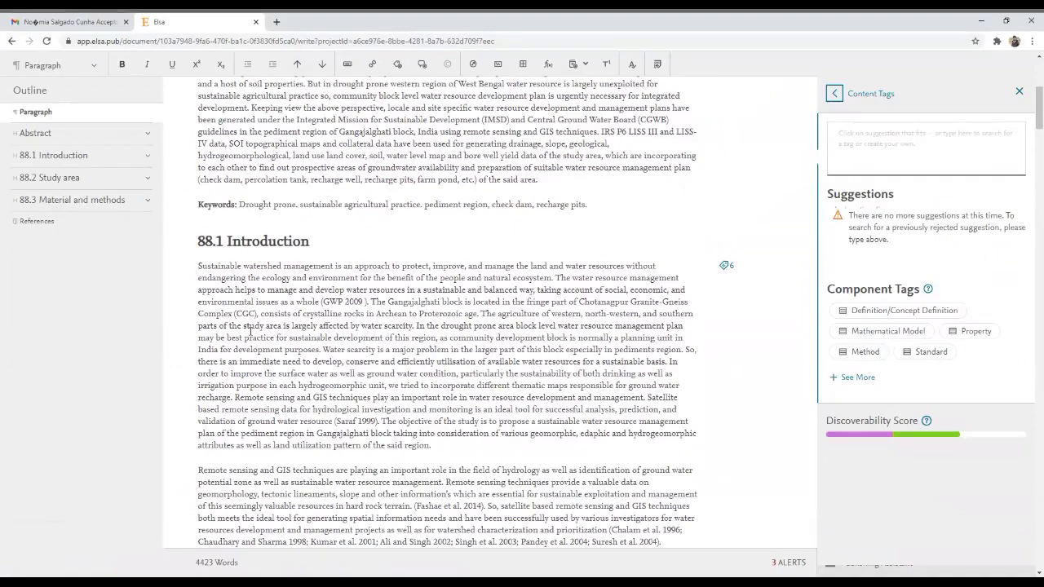
scroll(250, 329, down, 10)
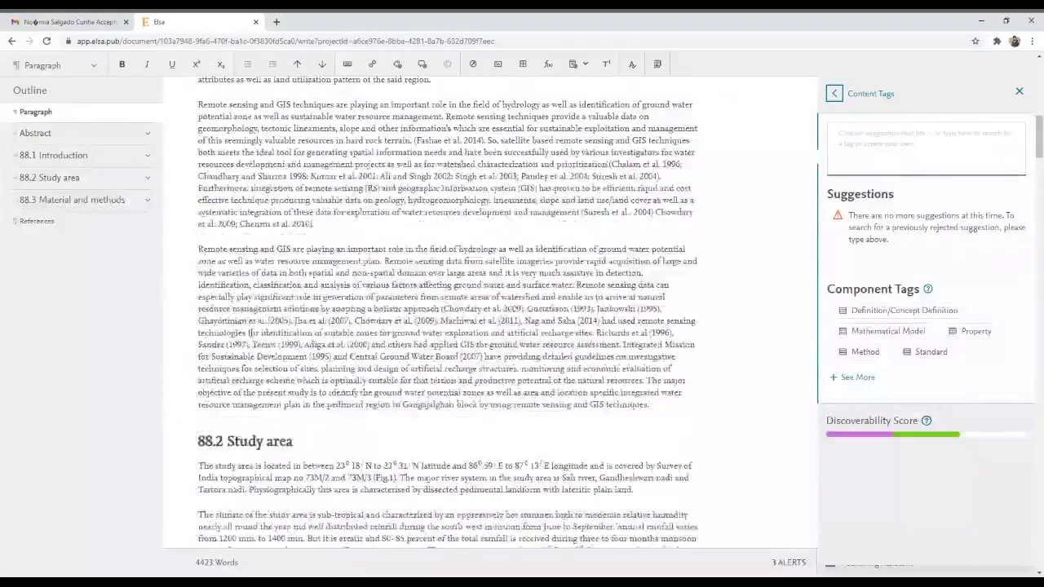
scroll(252, 336, down, 10)
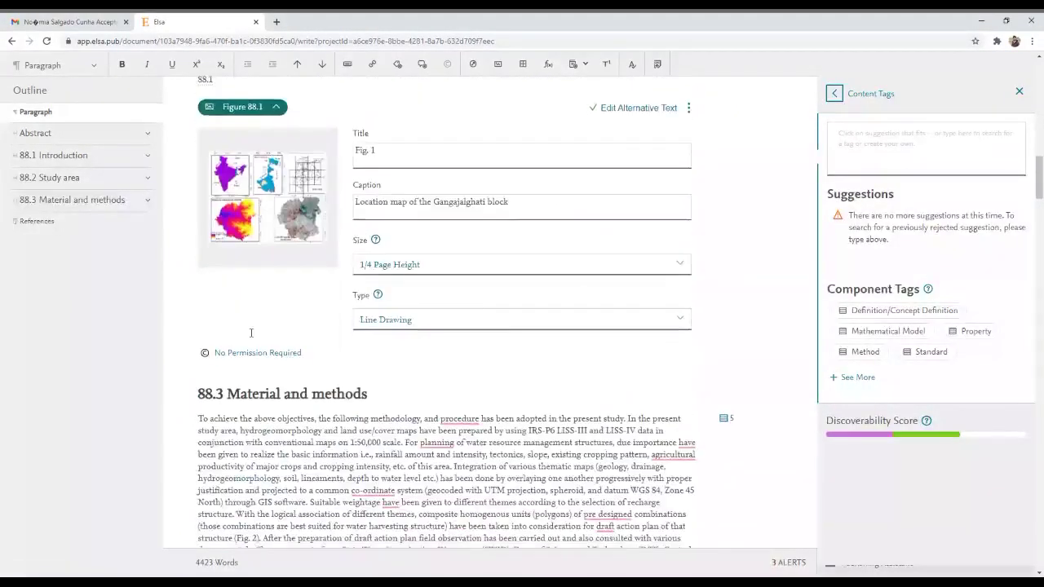
scroll(252, 334, down, 5)
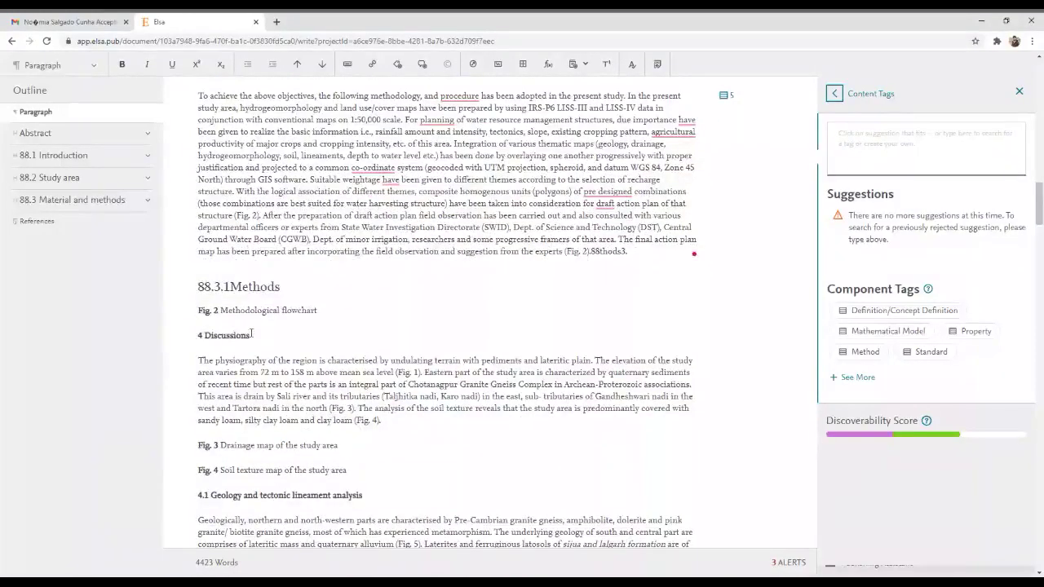
scroll(252, 334, down, 5)
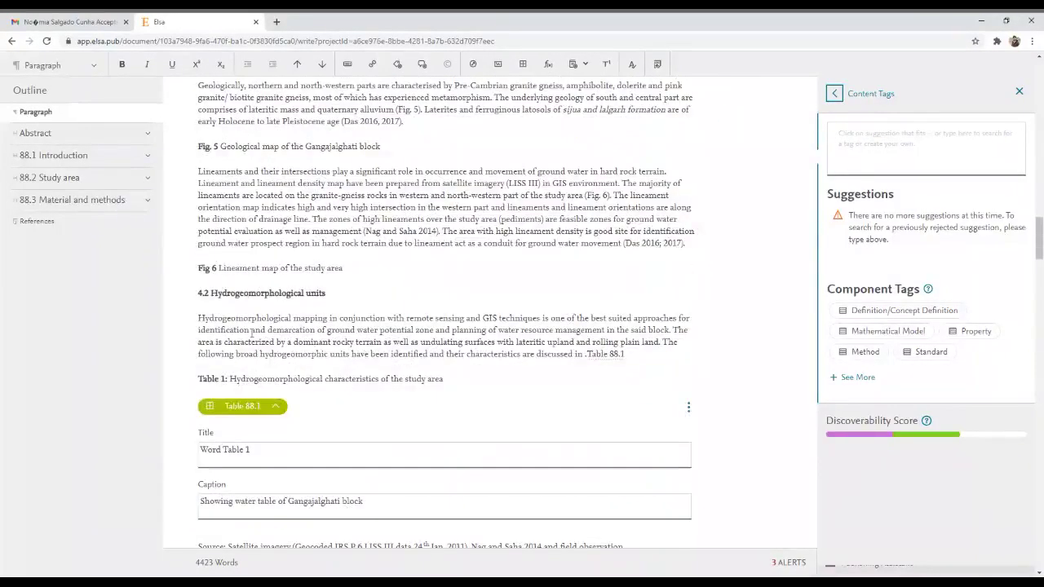
click(611, 355)
scroll(449, 401, down, 5)
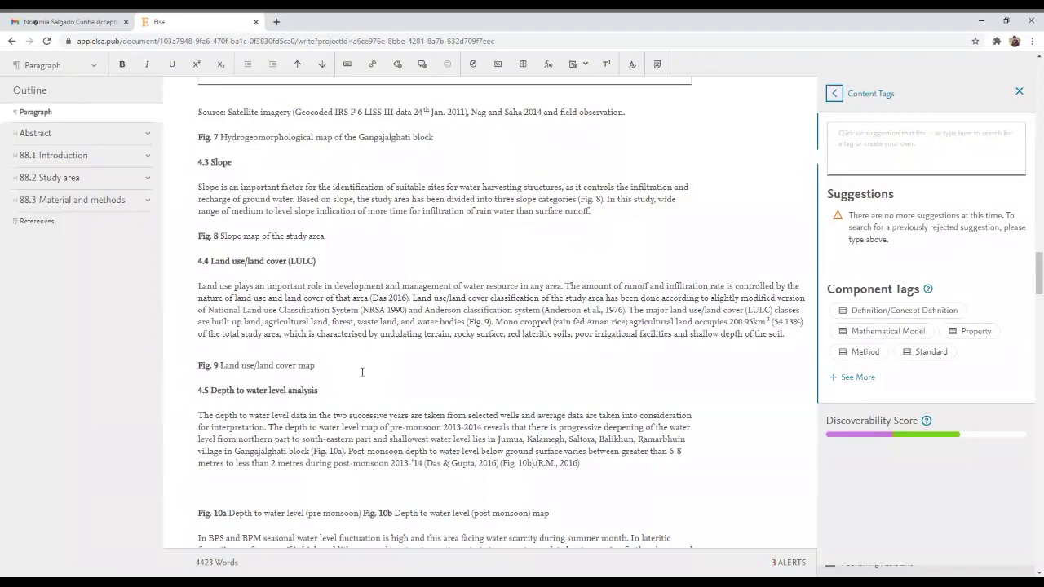
scroll(362, 372, down, 2)
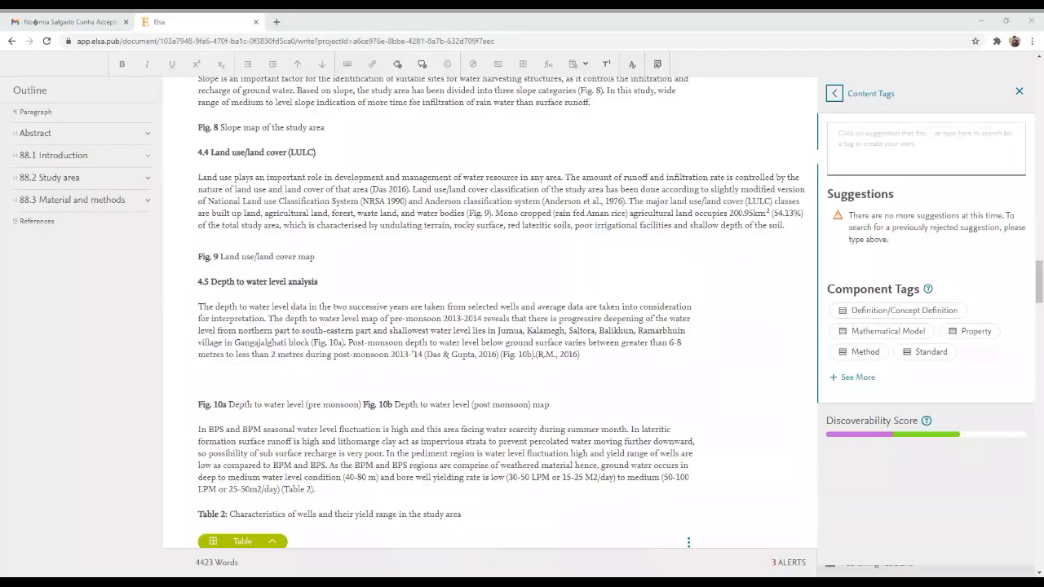
Close the content tagging view and return to the start of the chapter
click(511, 464)
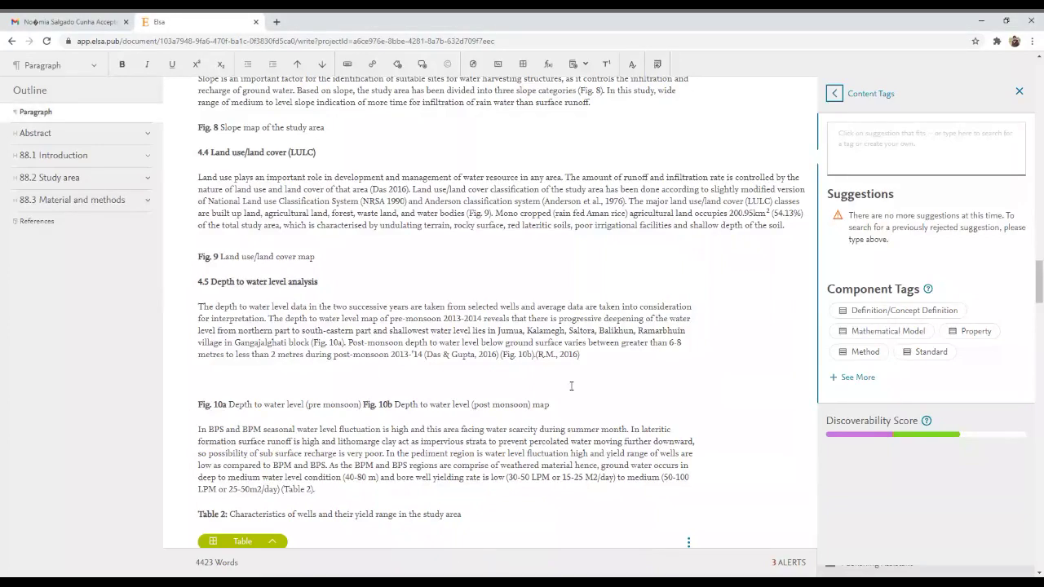
click(1018, 91)
click(372, 364)
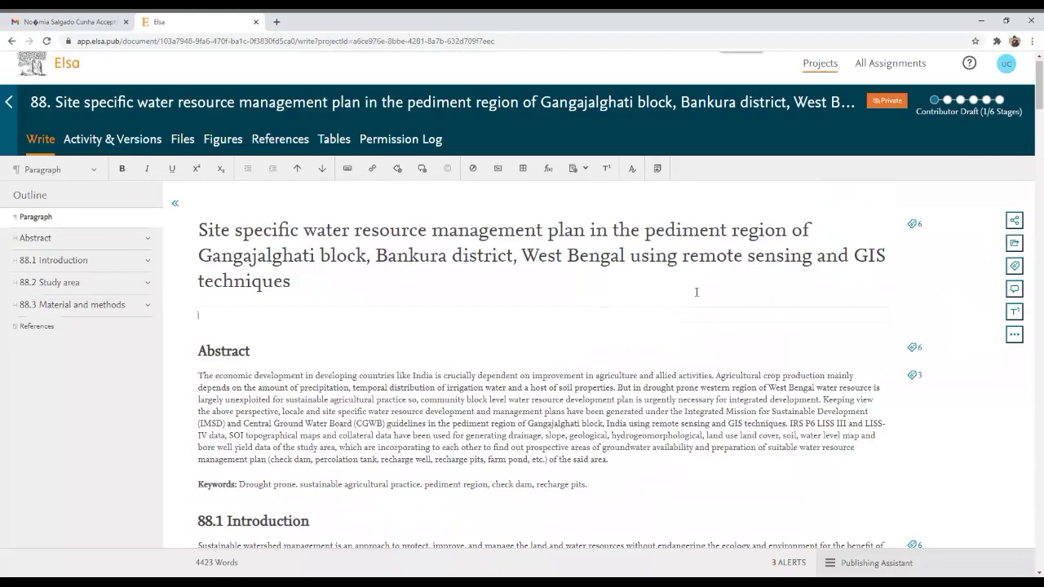
Examine the workflow stage and chapter note options for sending the chapter despite its alerts, and leave without sending it
click(1015, 244)
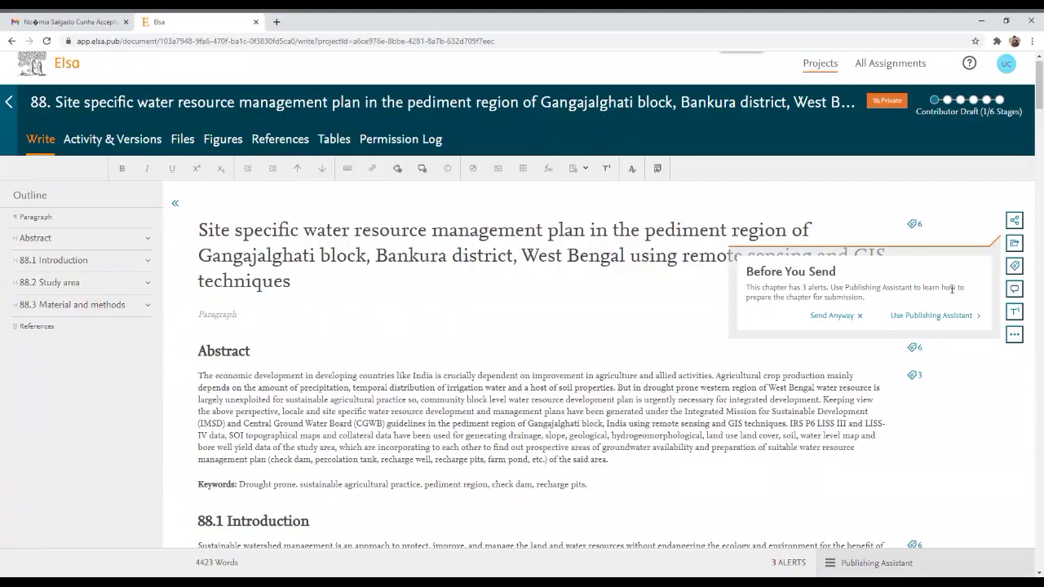
click(833, 315)
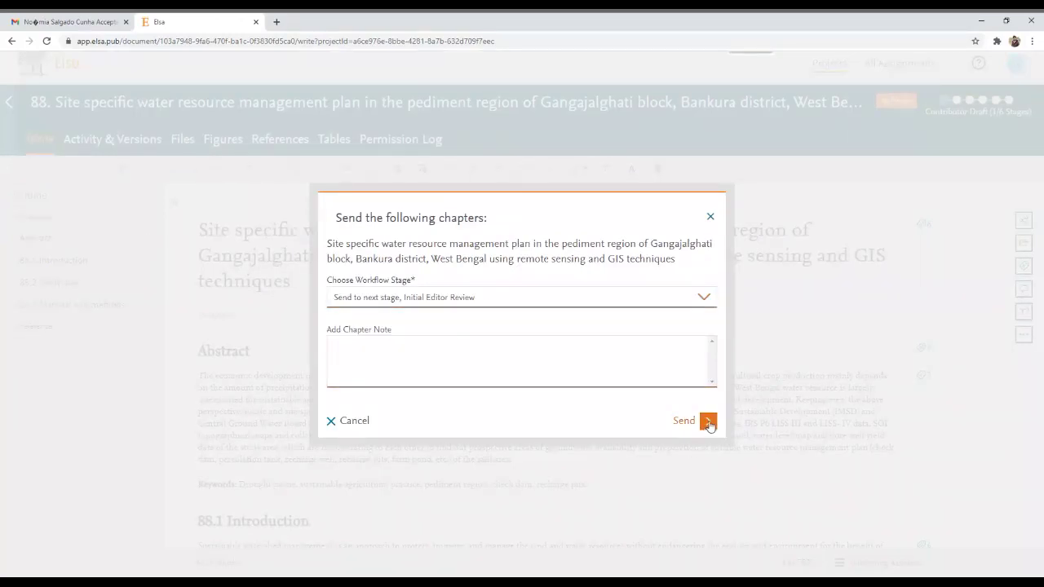
click(487, 380)
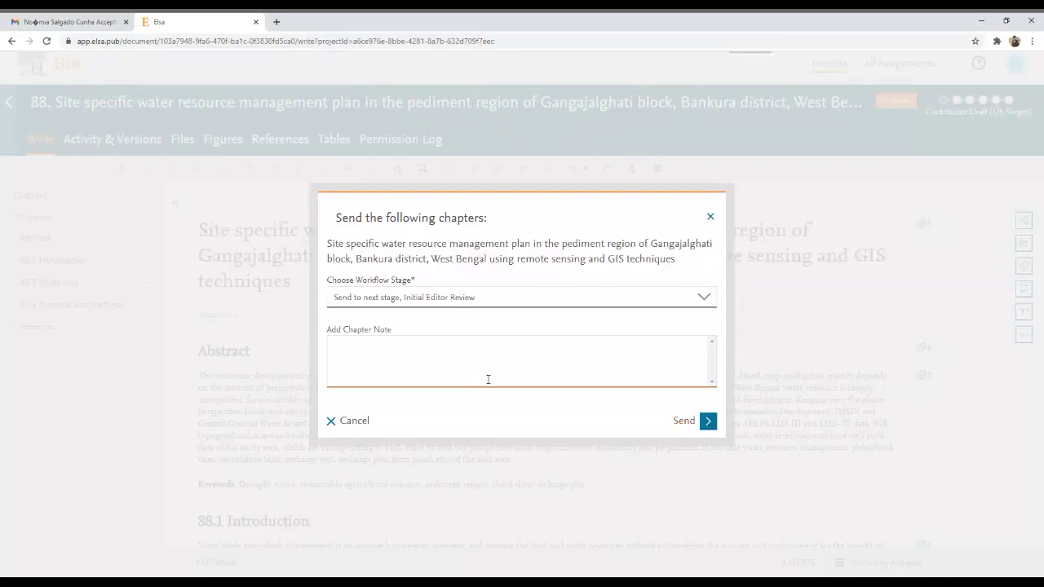
click(342, 303)
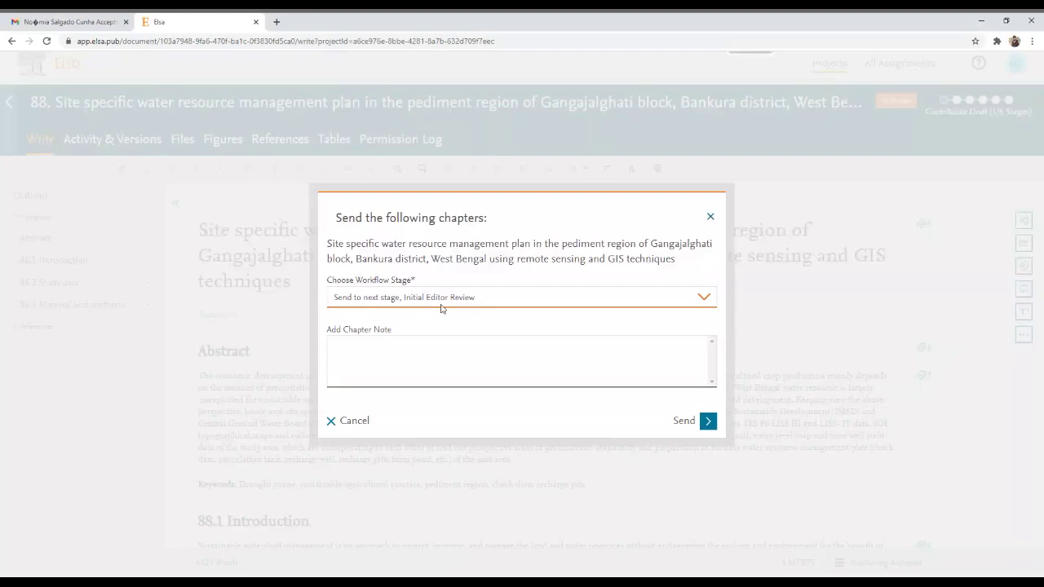
click(710, 216)
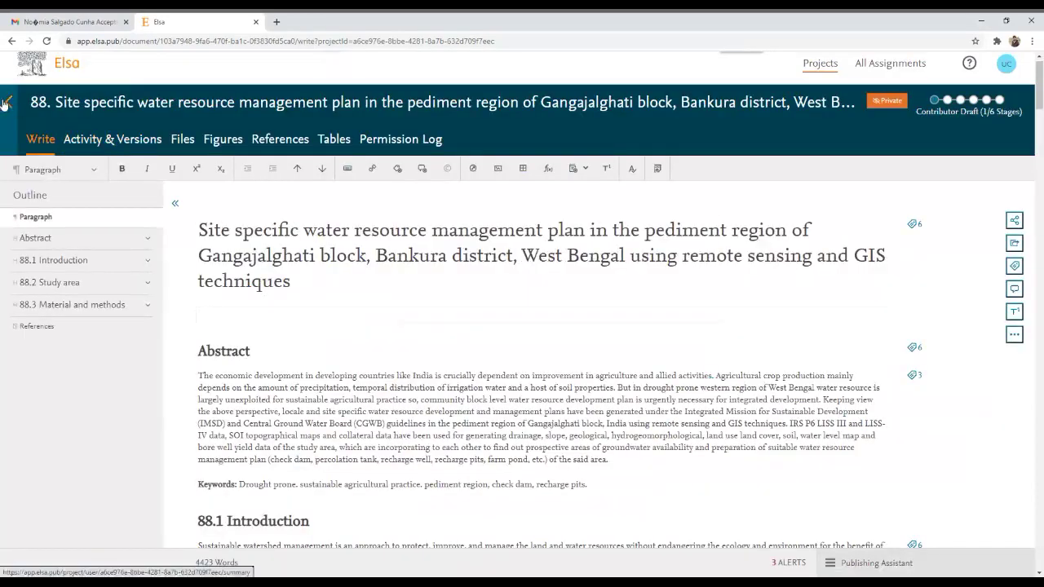